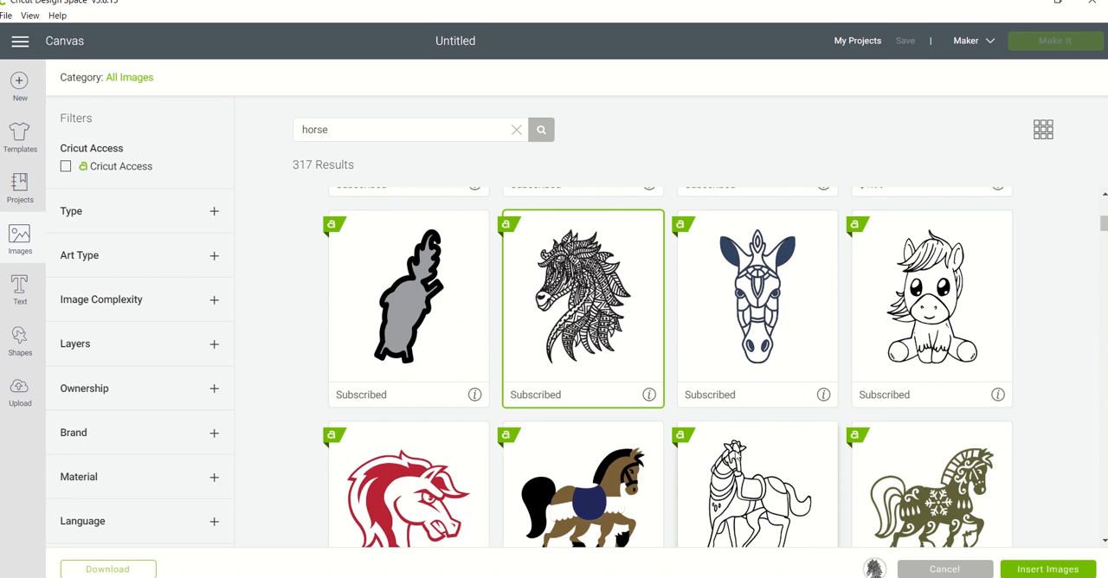
Insert the selected mandala horse head image and place it near the canvas origin, at about X 0.374, Y 0.138.
left_click(1036, 571)
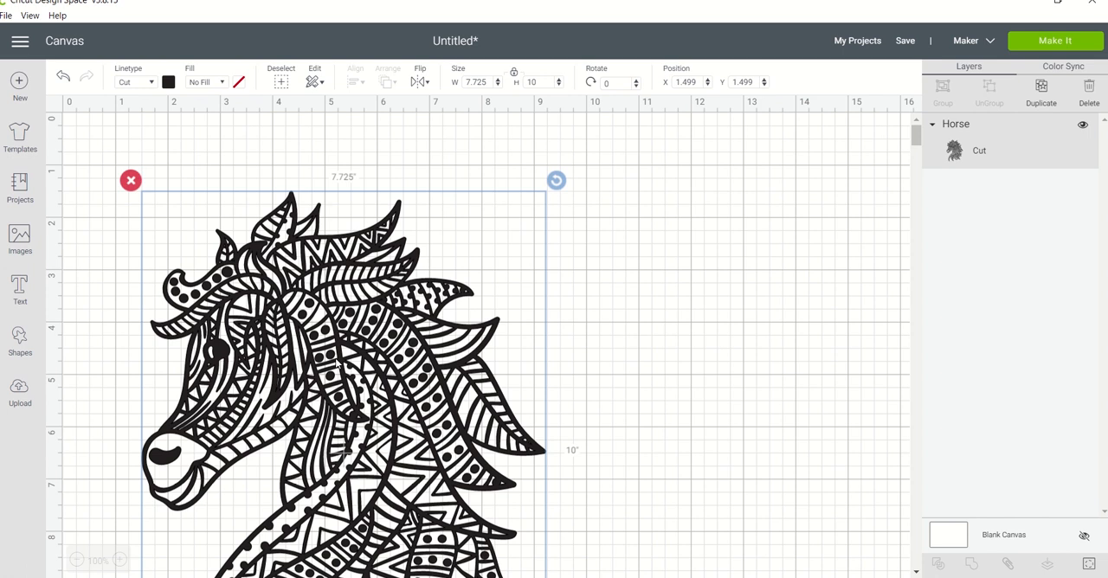
left_click_drag(381, 332, 323, 260)
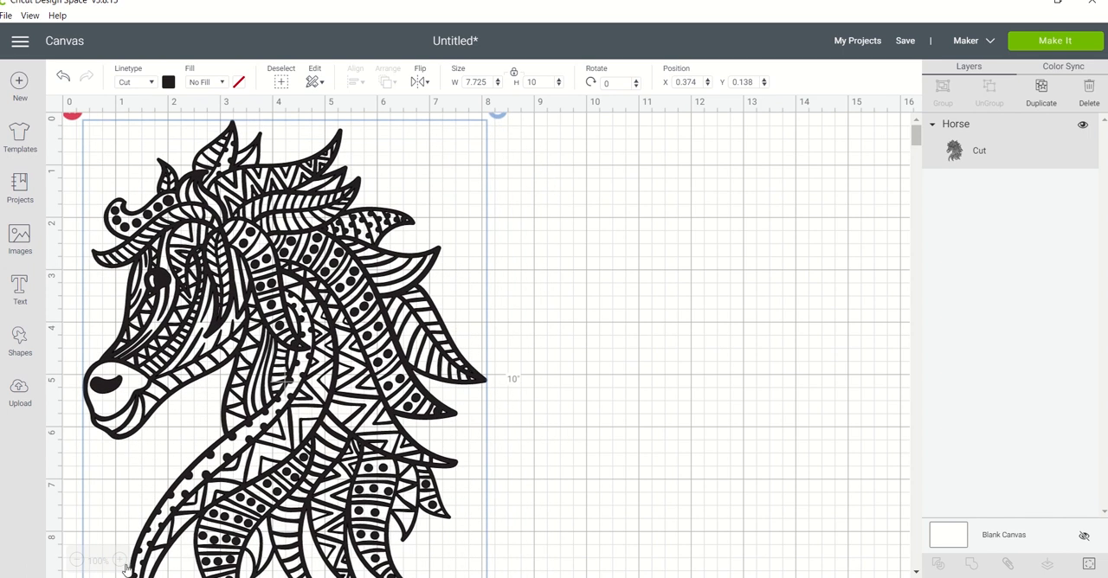
Duplicate the mandala horse and place the copy beside the original, at about X 10.5, Y 0.86.
left_click(76, 561)
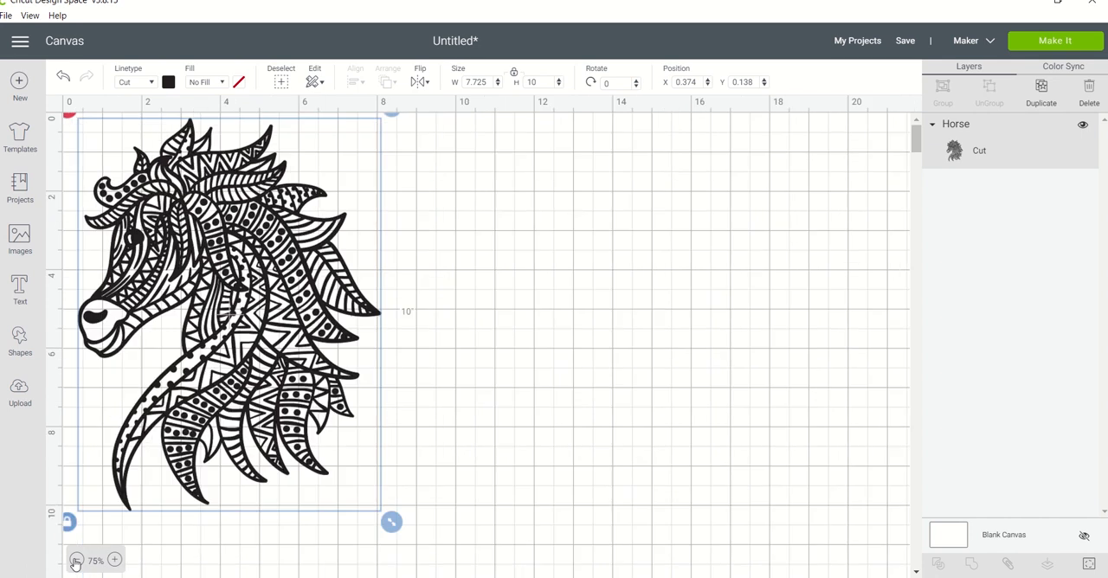
left_click(76, 561)
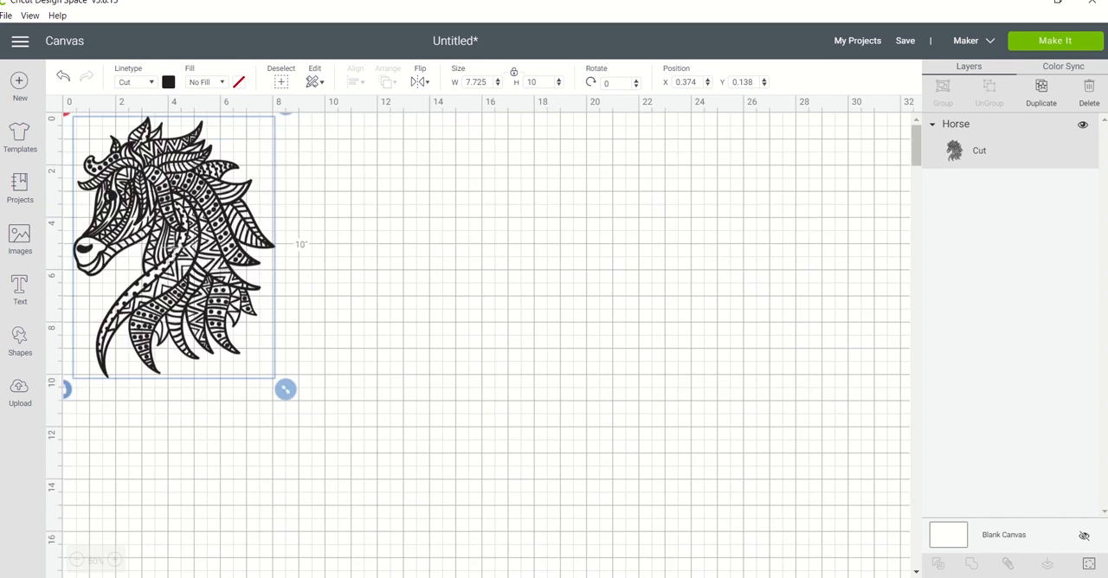
left_click(1045, 90)
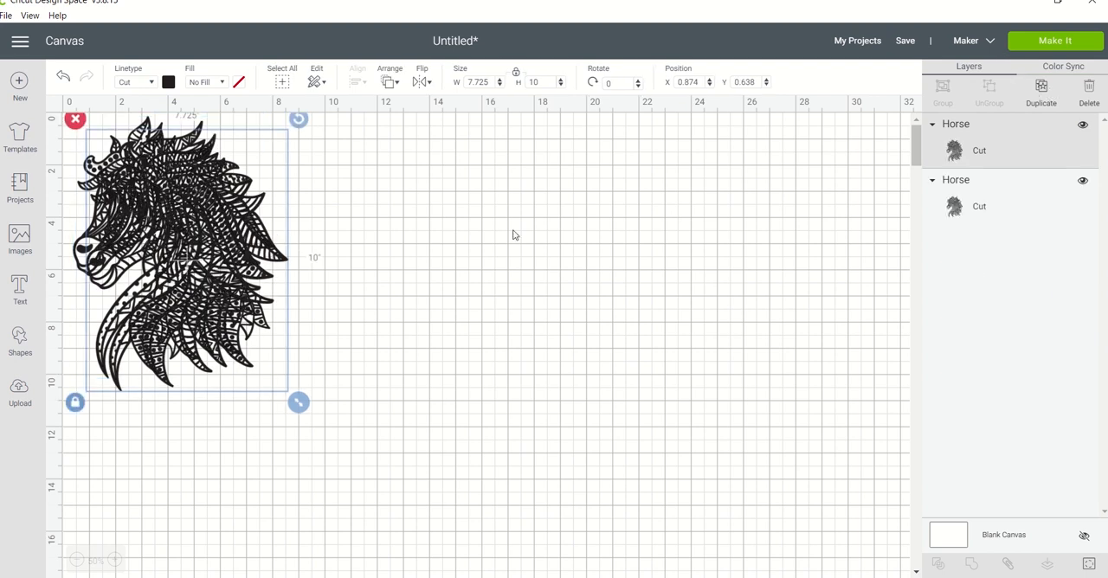
left_click_drag(242, 270, 494, 275)
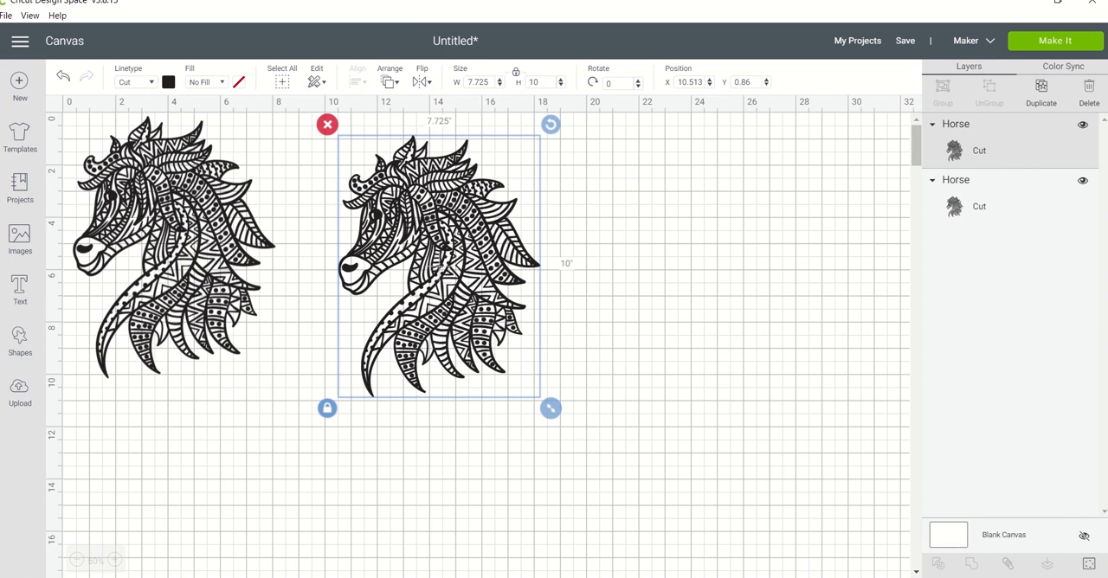
Hide all contours of the duplicated horse to turn it into a solid silhouette.
left_click(1089, 565)
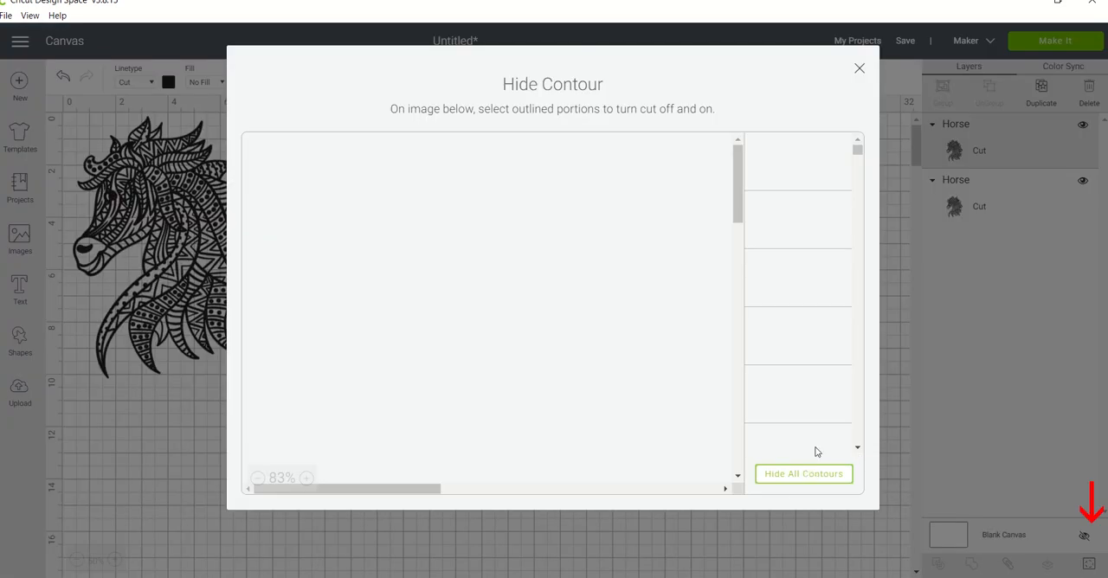
left_click(802, 474)
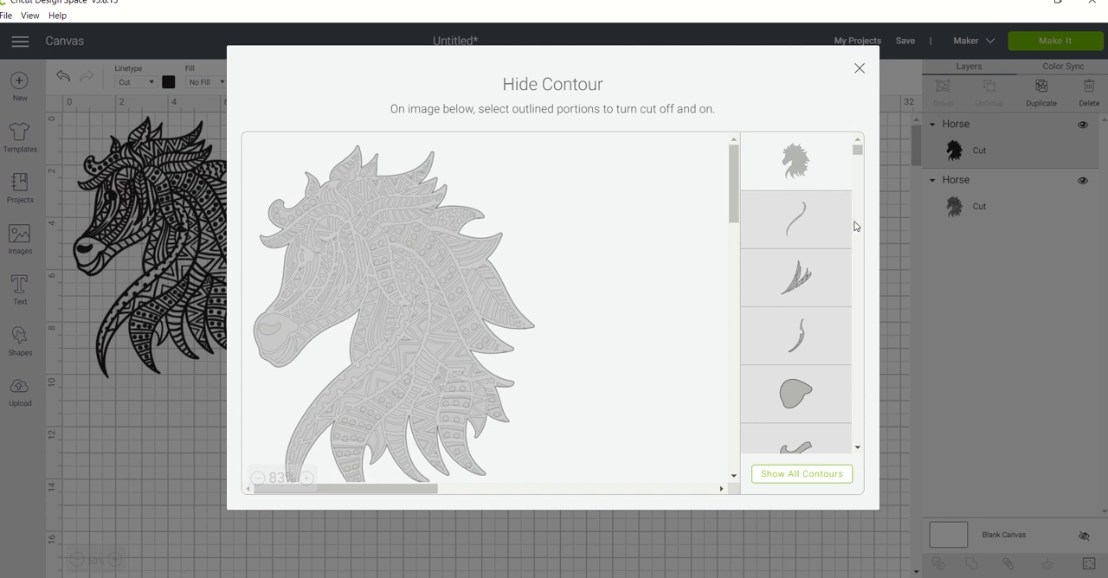
left_click(859, 68)
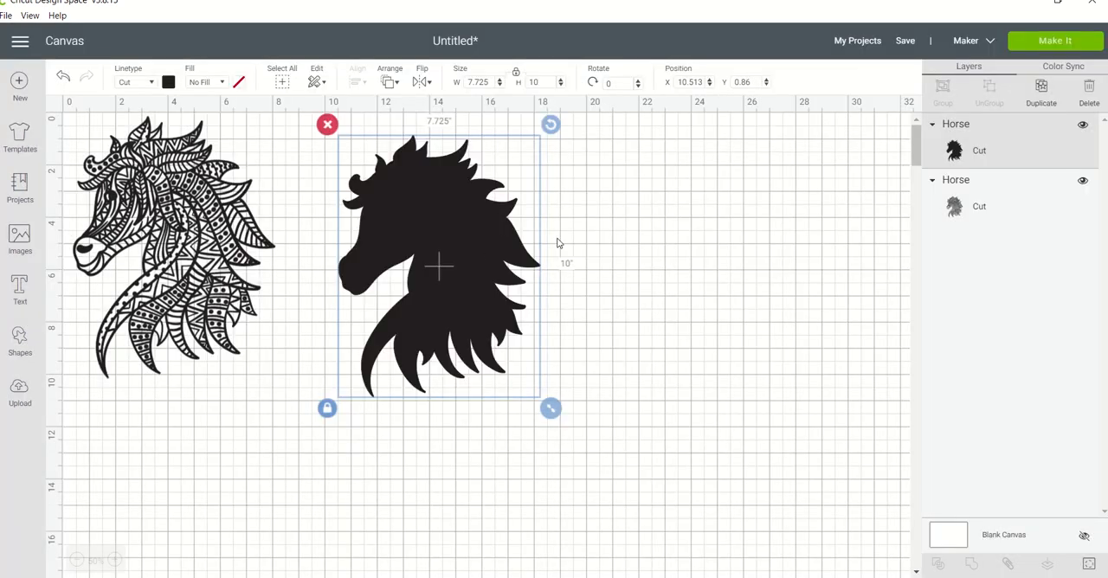
Duplicate the original mandala horse and place the copy beyond the solid silhouette, at about X 19.96, Y 0.83.
left_click(217, 302)
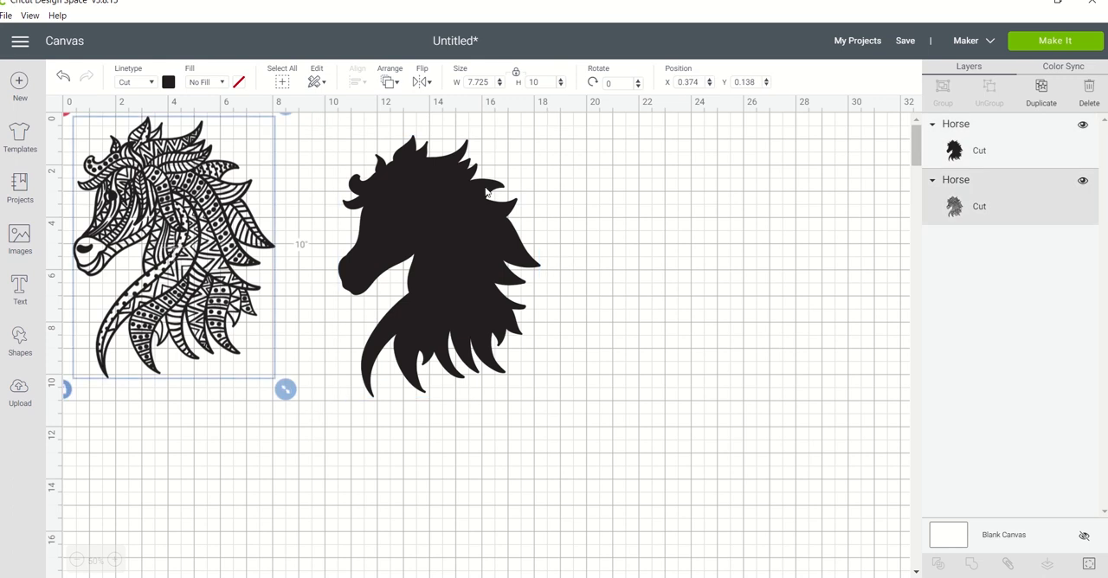
left_click(1042, 90)
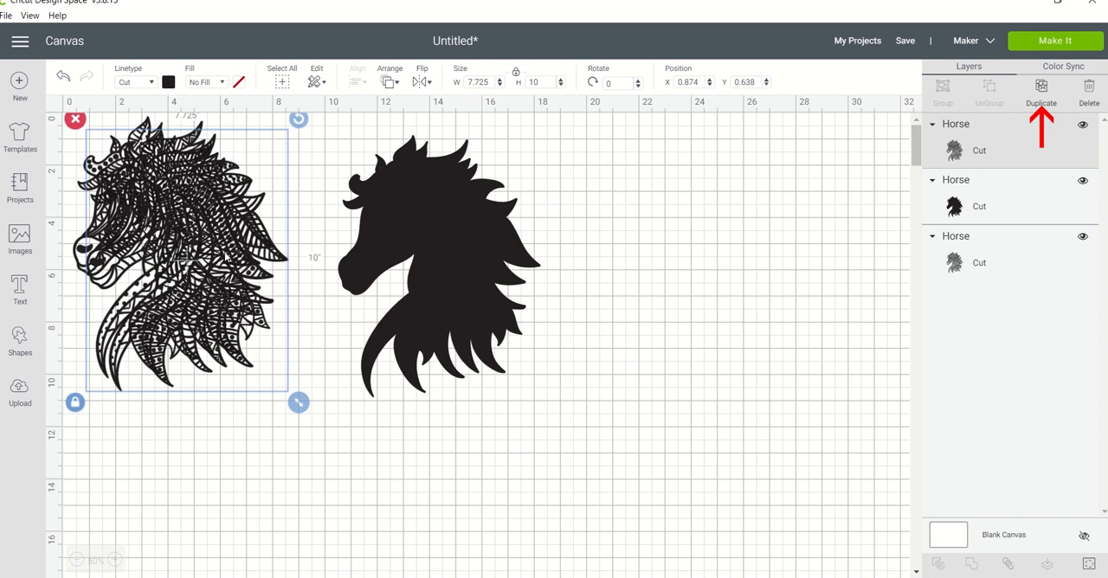
left_click_drag(251, 255, 685, 239)
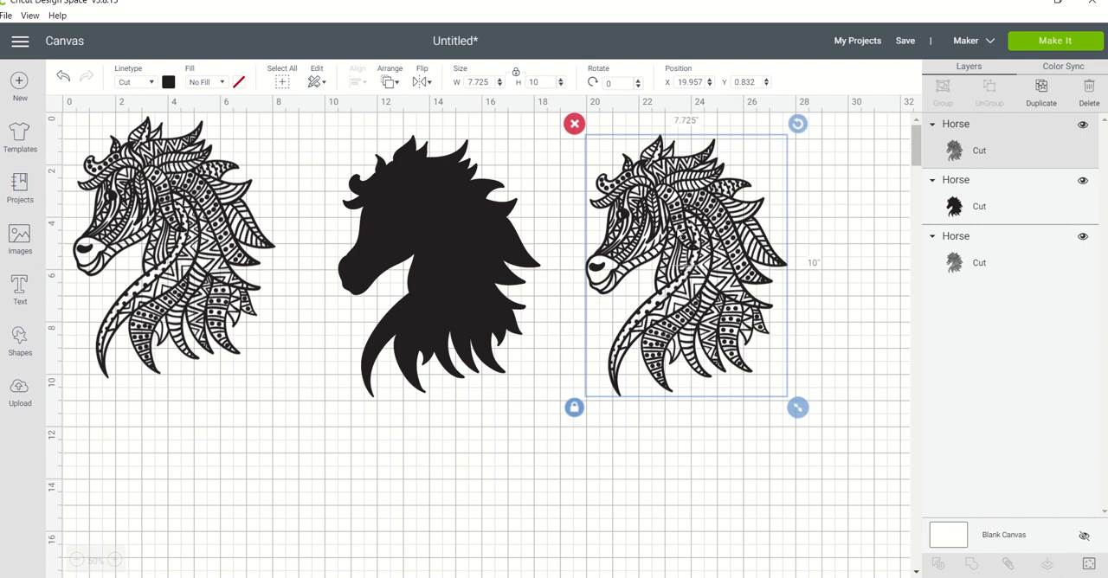
Hide the face and neck contours of the third horse, keeping the mane's mandala pattern.
left_click(1088, 563)
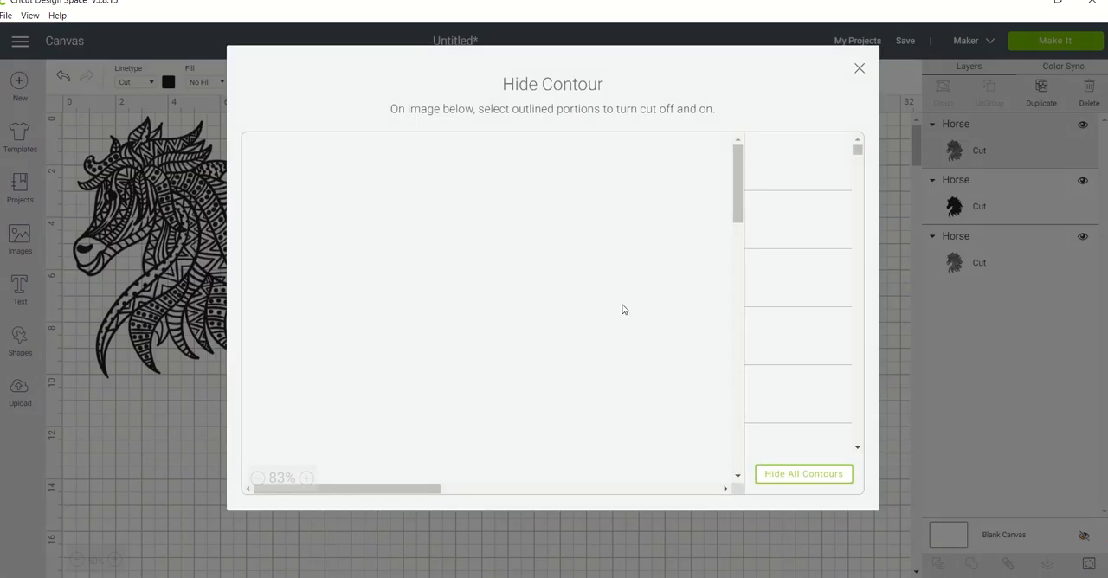
left_click(259, 480)
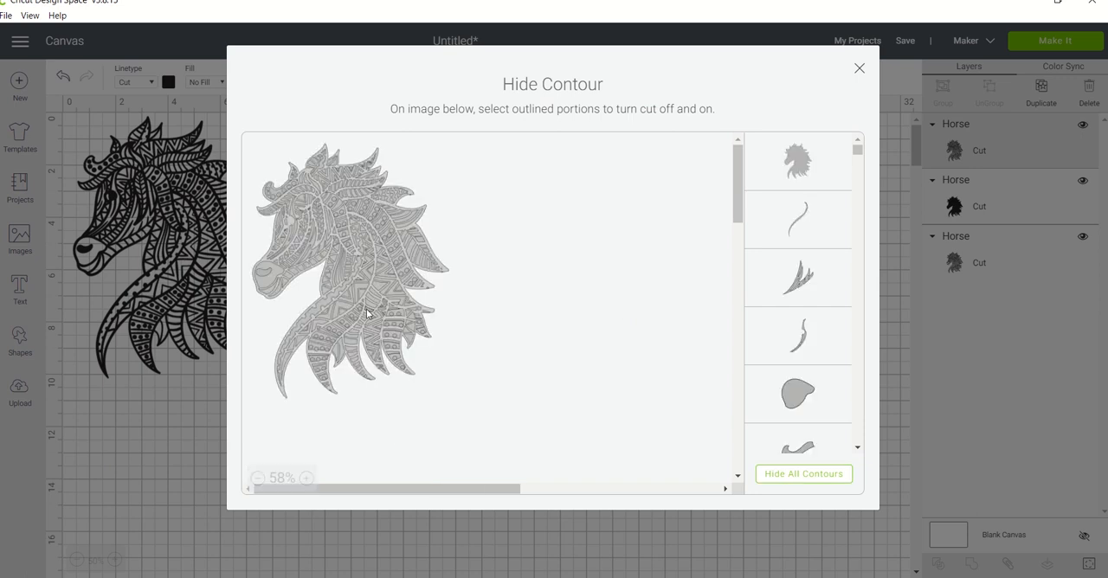
left_click(307, 479)
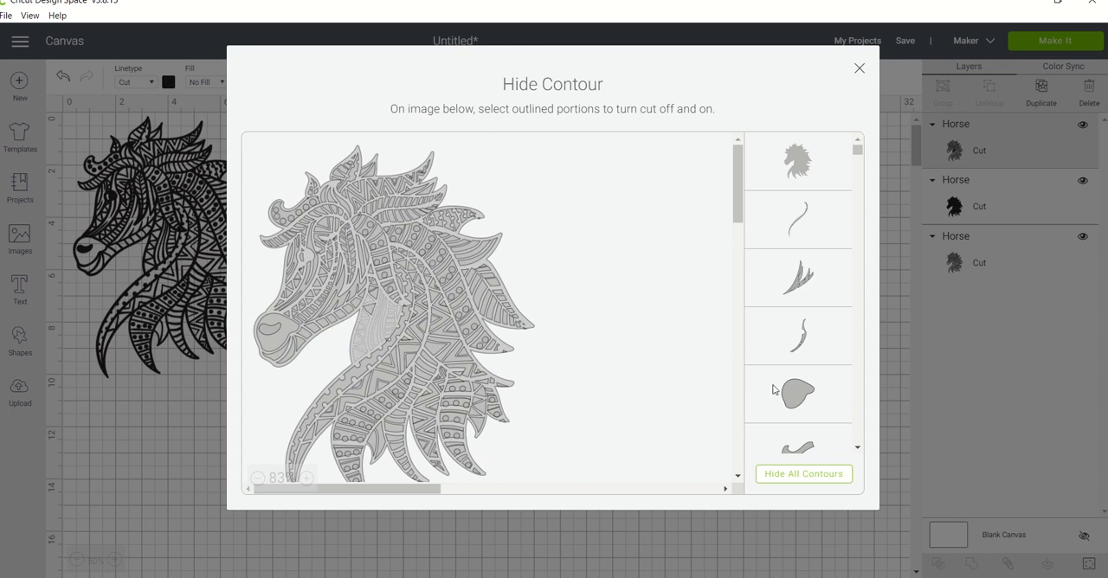
scroll(800, 416, "down", 10)
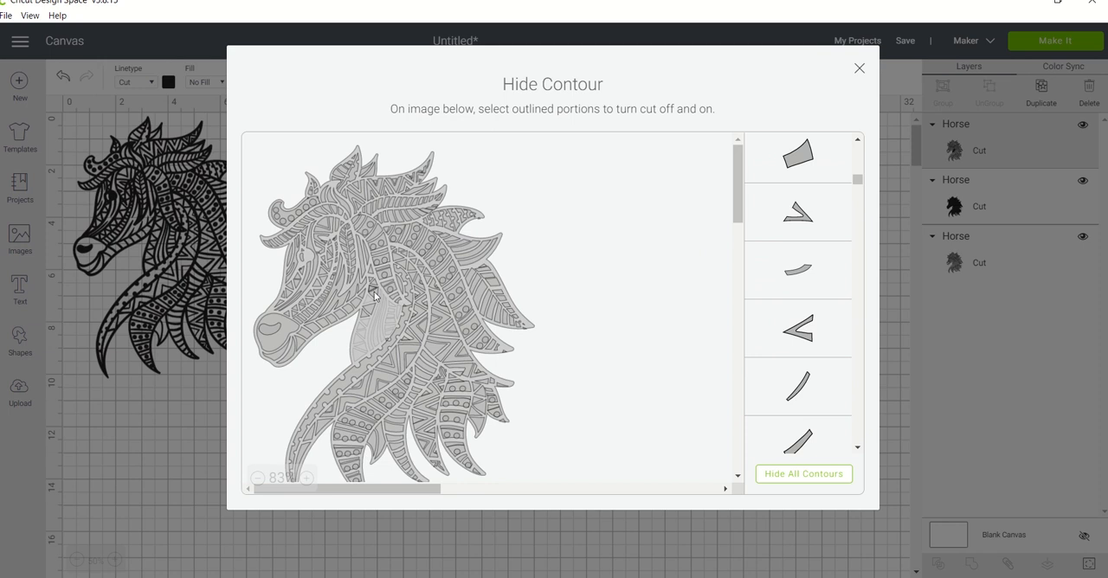
left_click(344, 247)
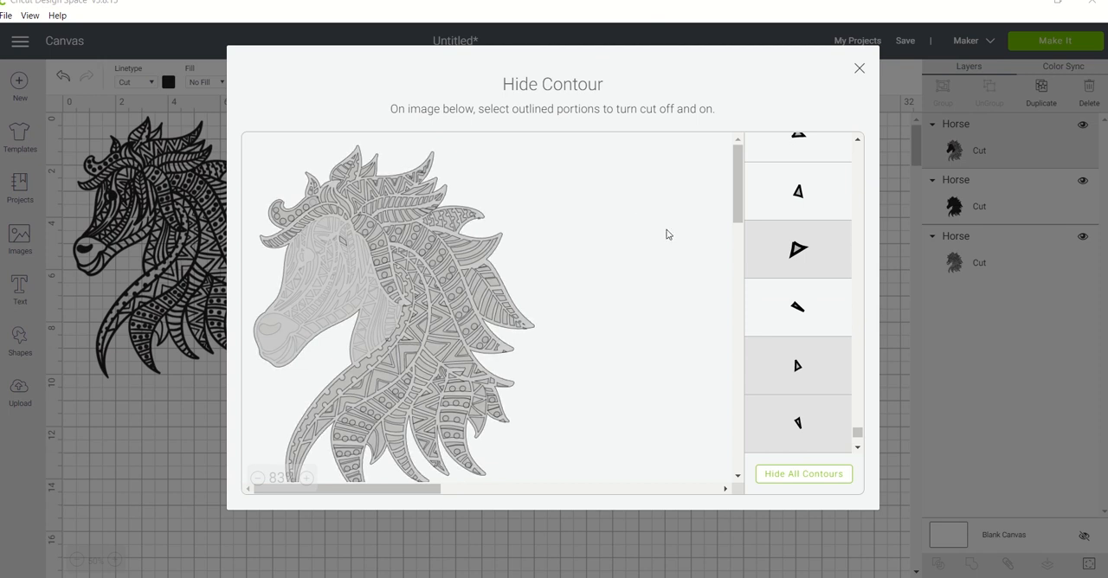
left_click(859, 67)
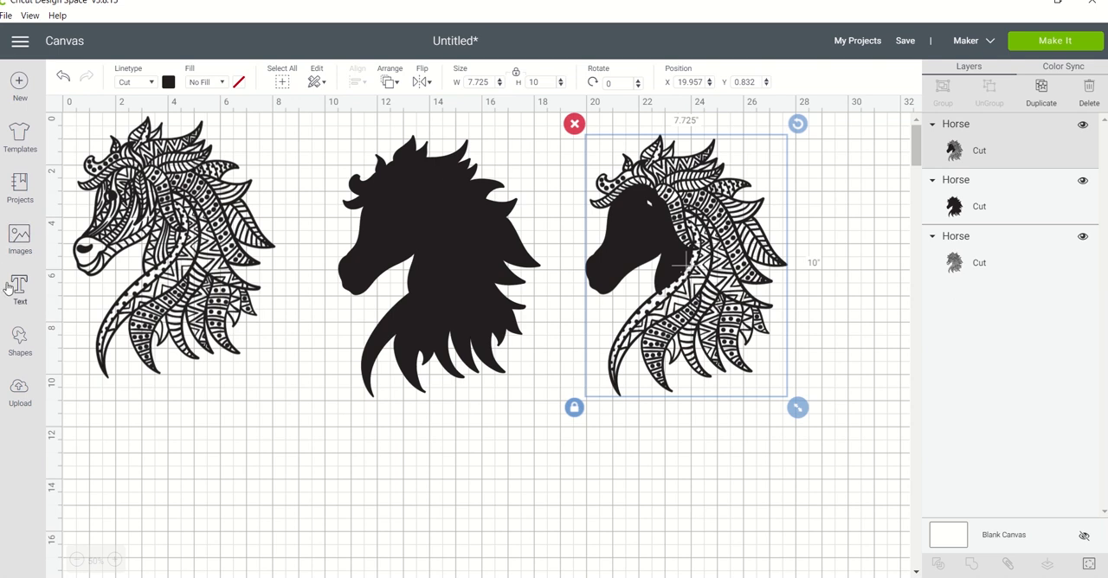
Cover the leftover eye cutout on the third horse's face with a black circle about 0.694" wide.
left_click(19, 340)
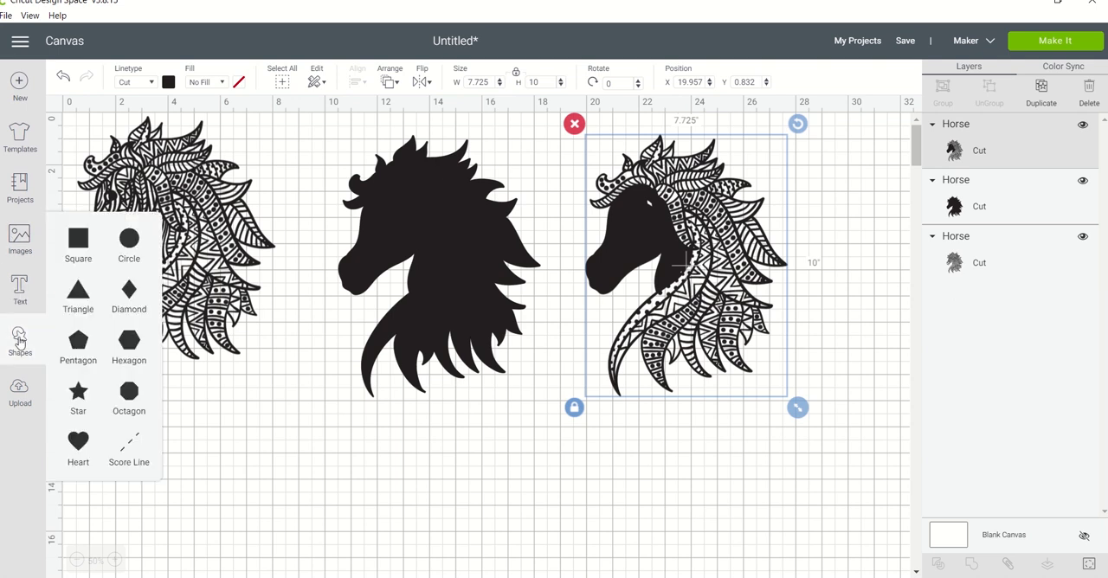
left_click(124, 243)
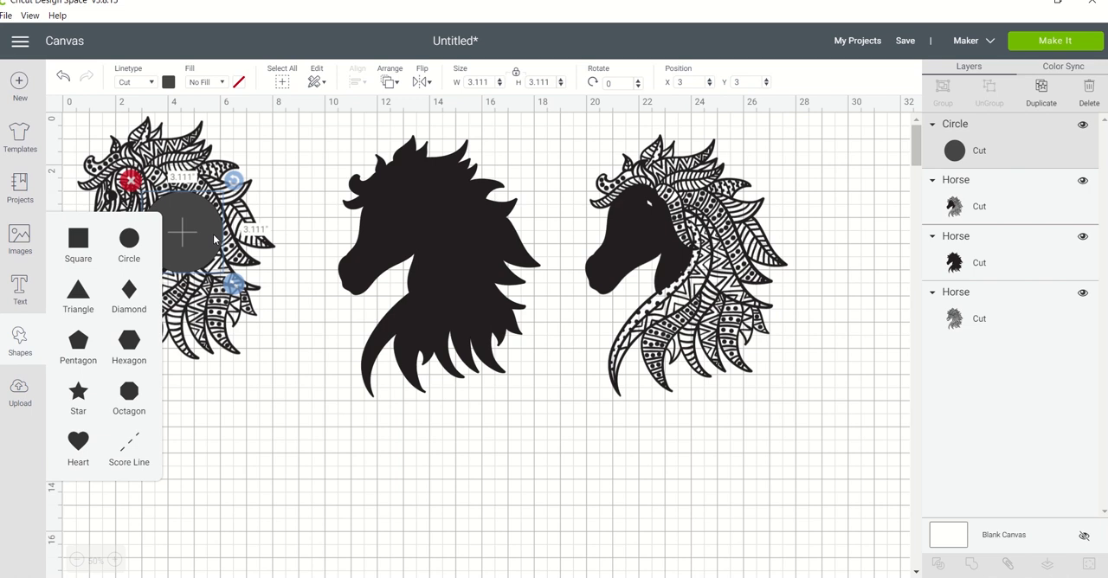
left_click_drag(215, 241, 387, 455)
left_click_drag(403, 495, 646, 205)
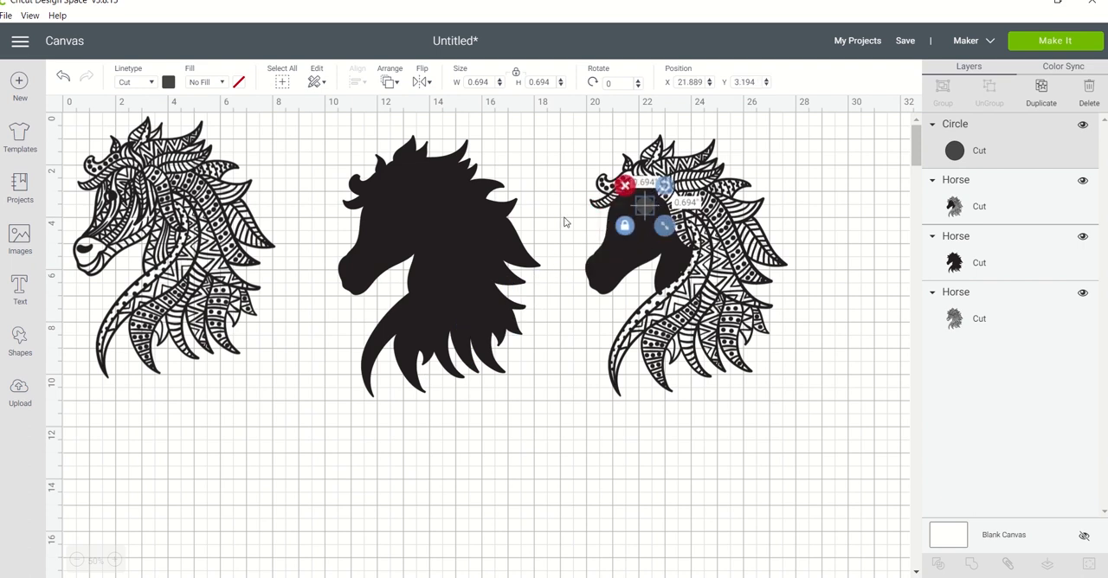
left_click(169, 83)
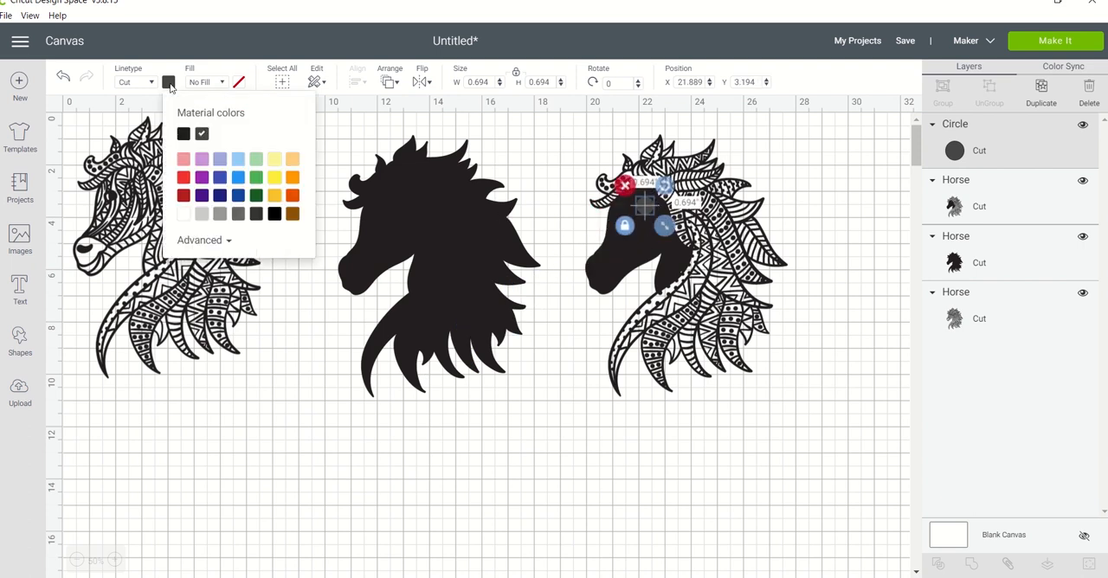
left_click(183, 133)
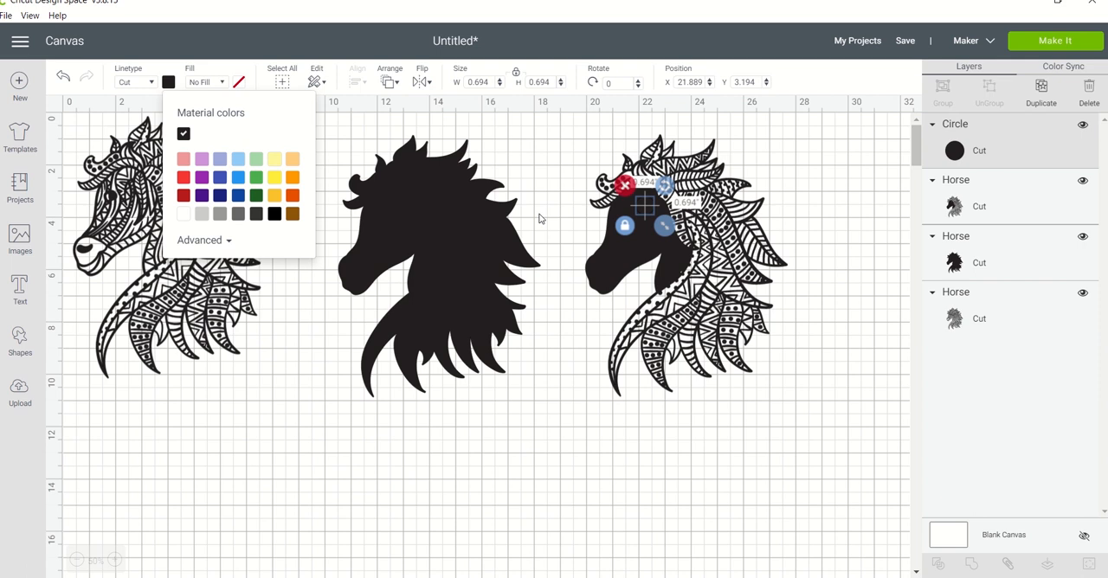
Weld the small circle and the third horse together into one shape.
left_click(612, 255)
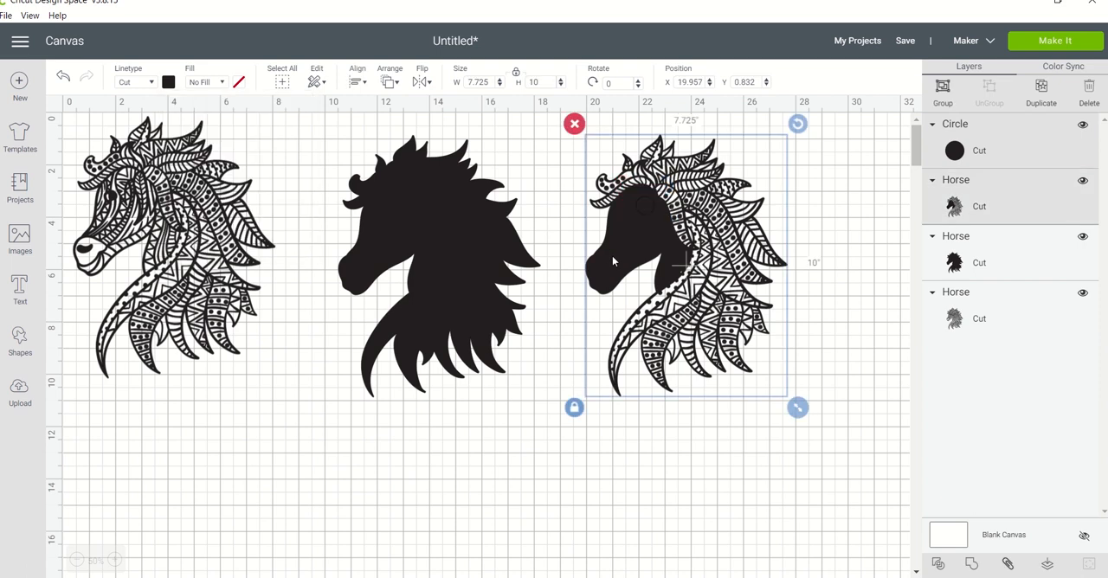
left_click(707, 497)
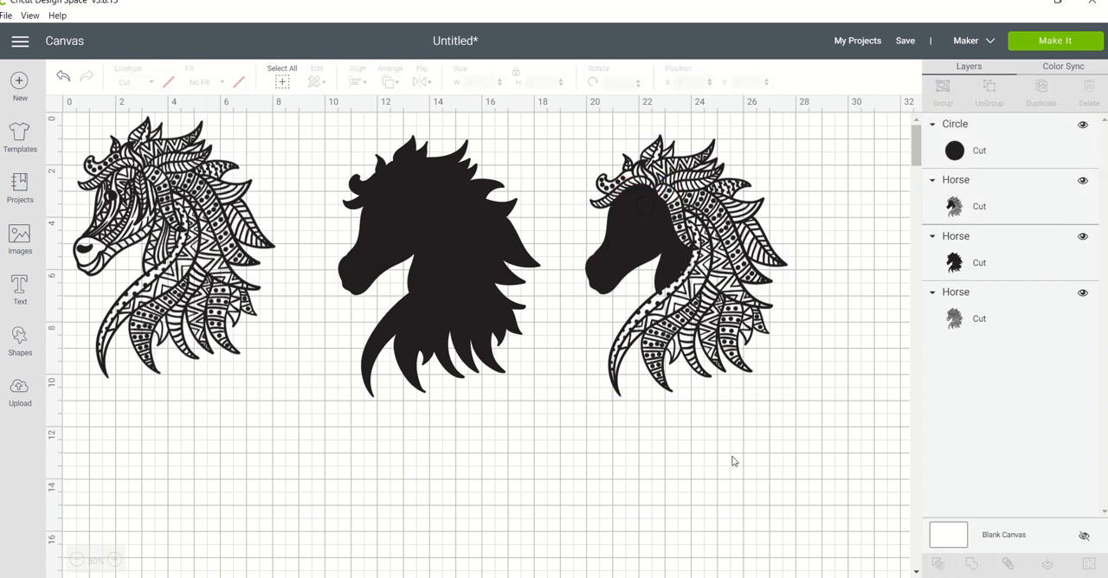
left_click_drag(737, 453, 591, 170)
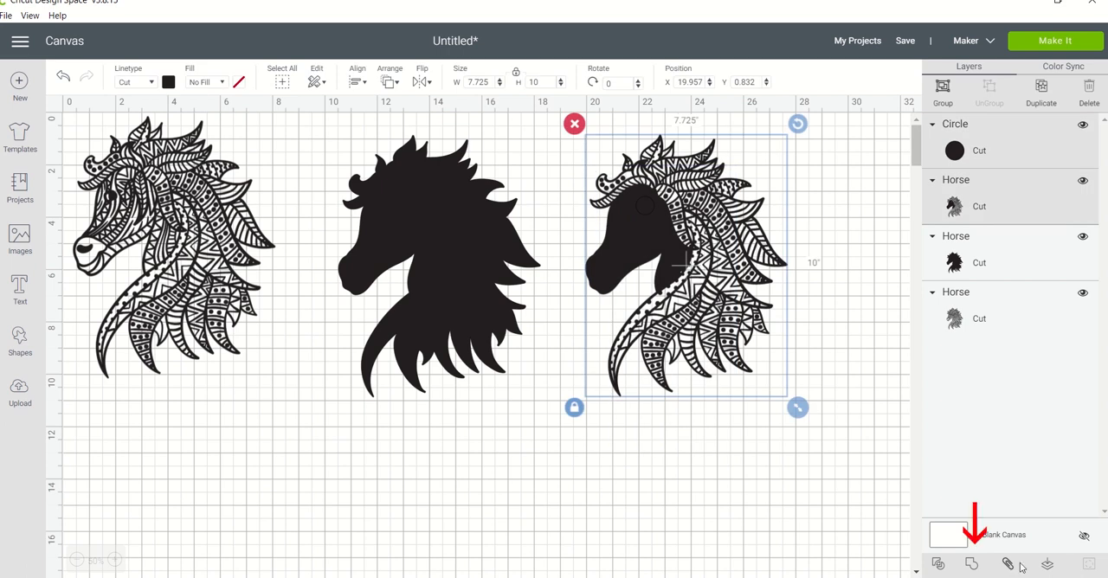
left_click(971, 564)
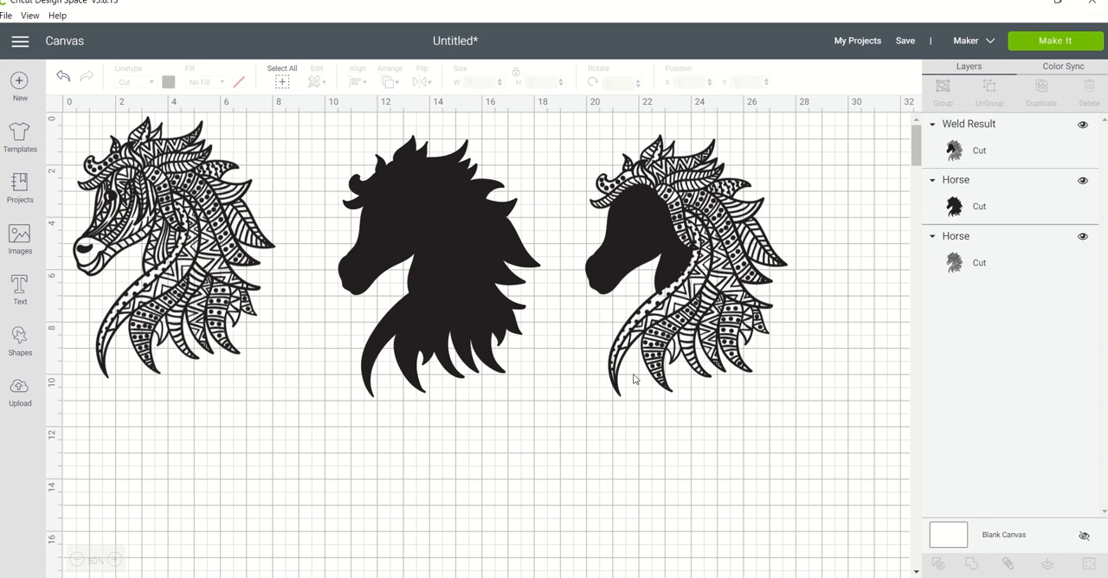
left_click(644, 233)
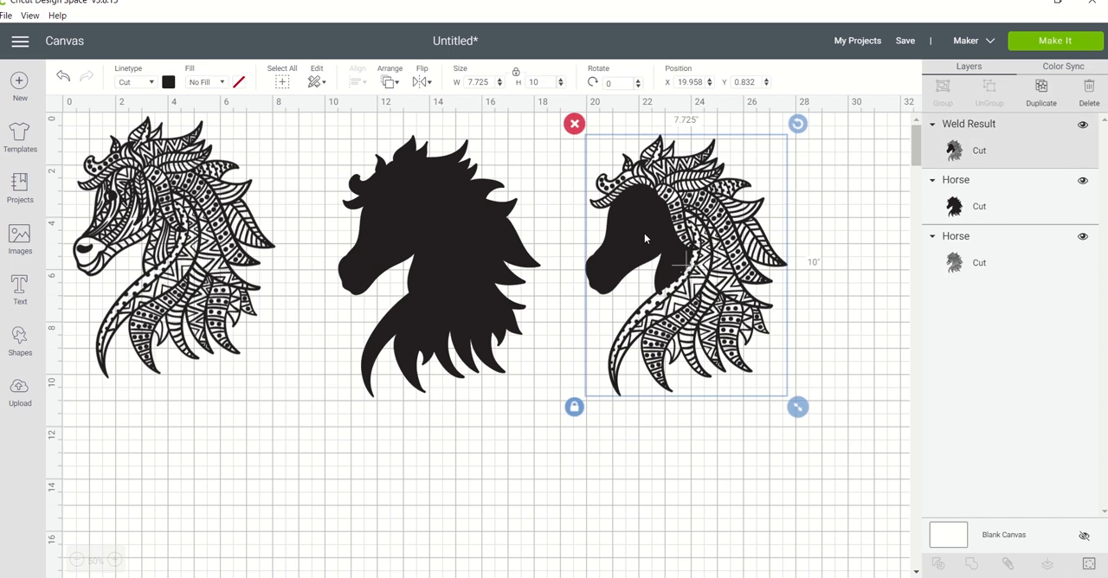
Save the project under the name "Horse Mandala".
left_click(902, 44)
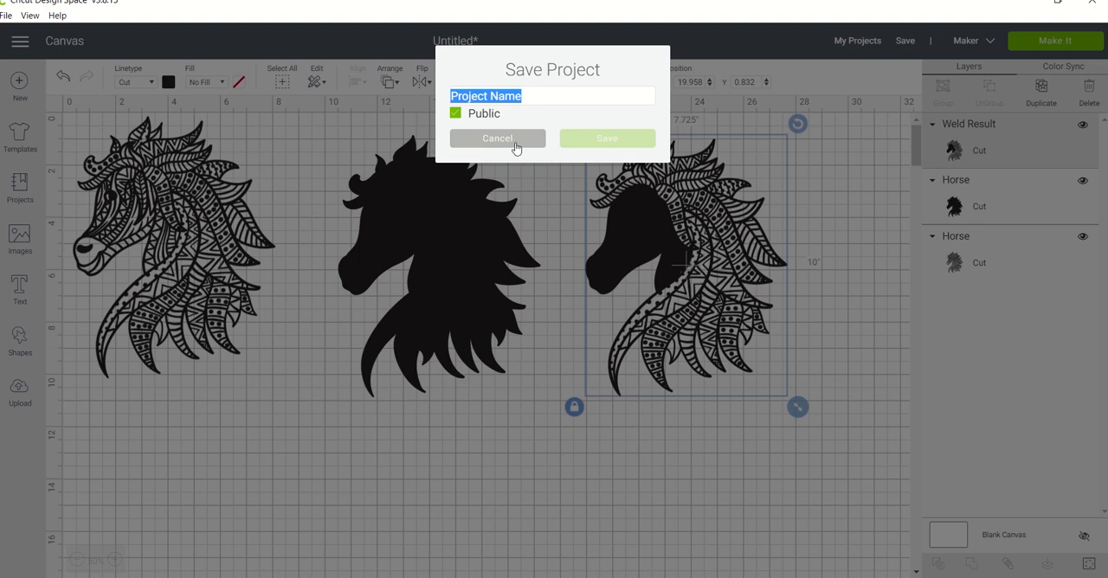
left_click(548, 98)
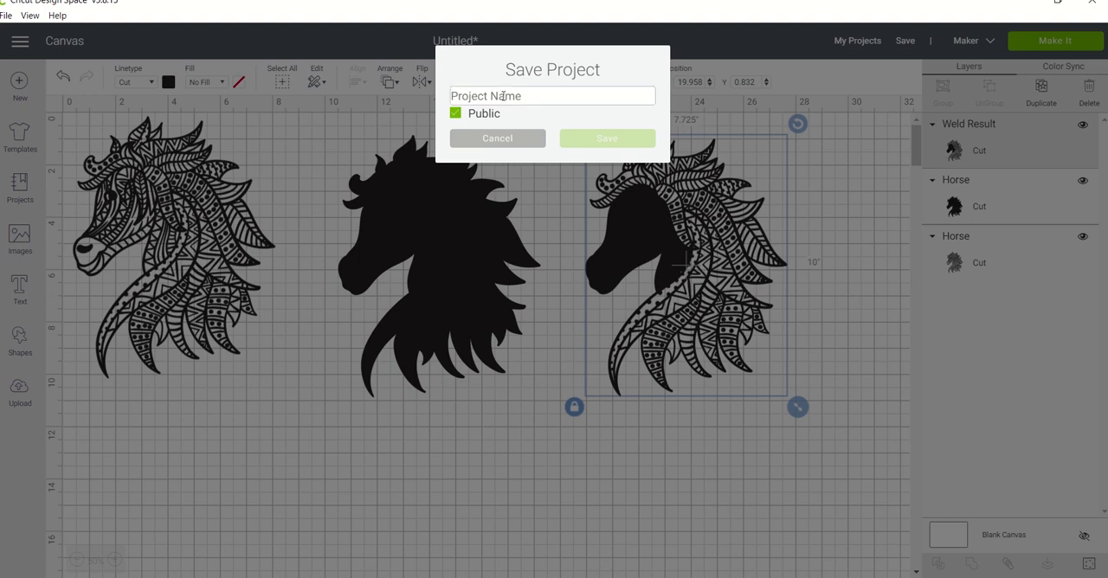
type("Horse Mandala")
left_click(604, 140)
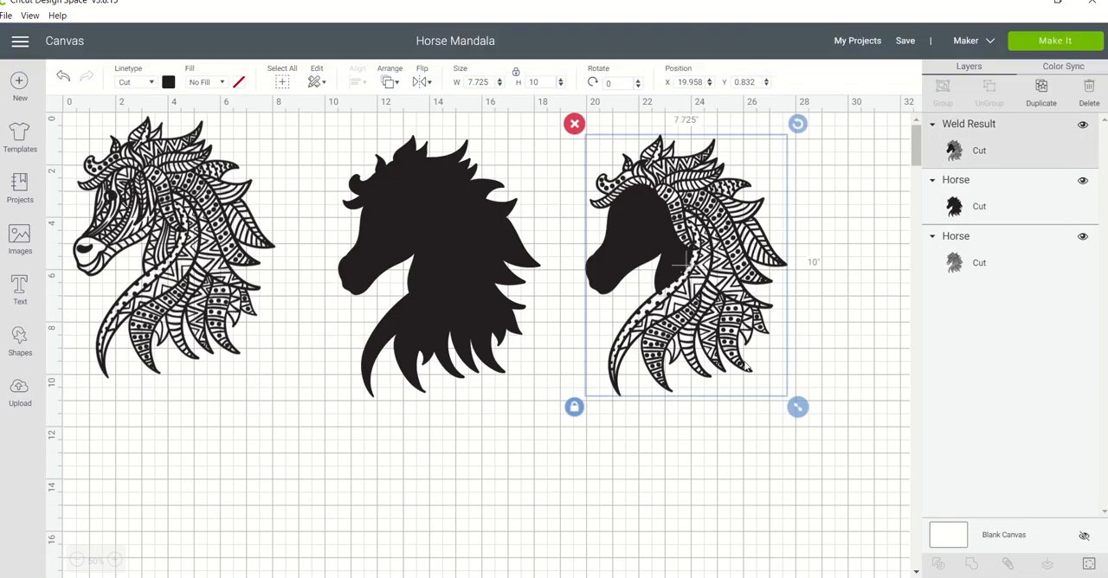
Hide the dots in the third horse's forelock curl and selected small detail contours throughout its mane to simplify the pattern.
left_click(114, 560)
left_click(115, 560)
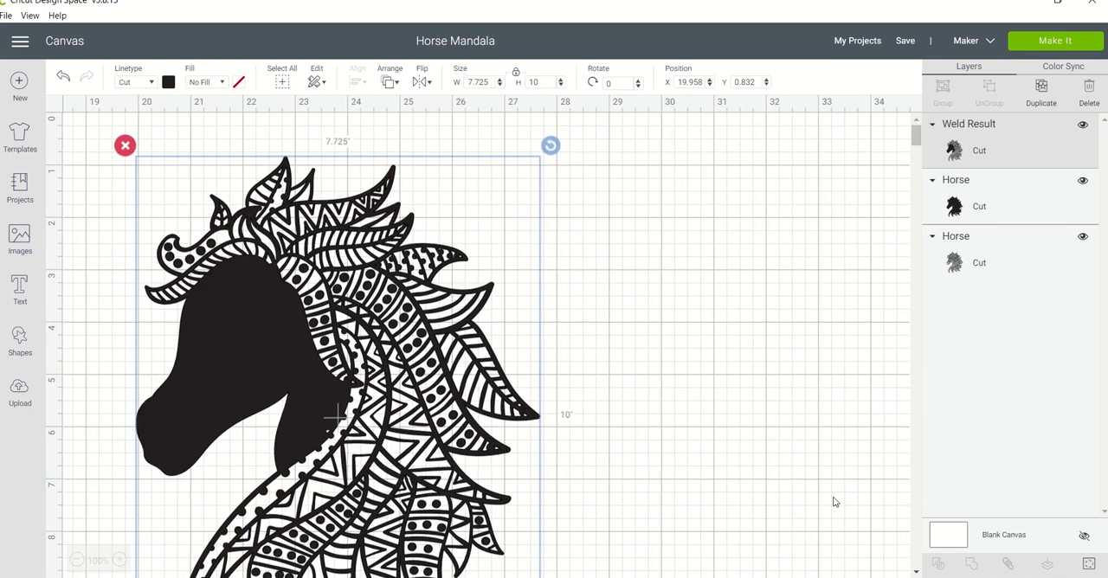
left_click(916, 571)
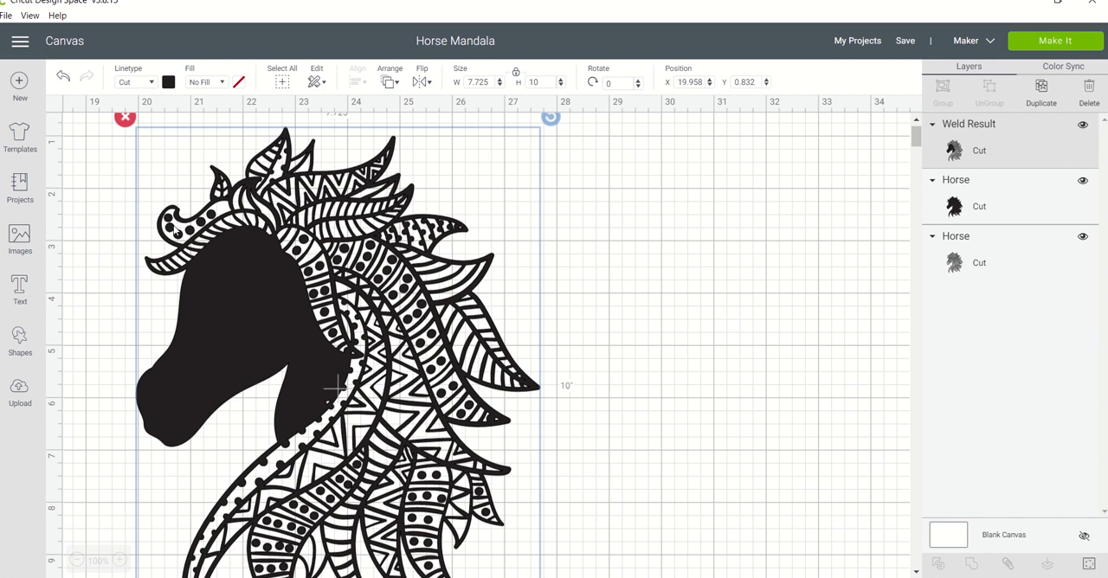
left_click(124, 217)
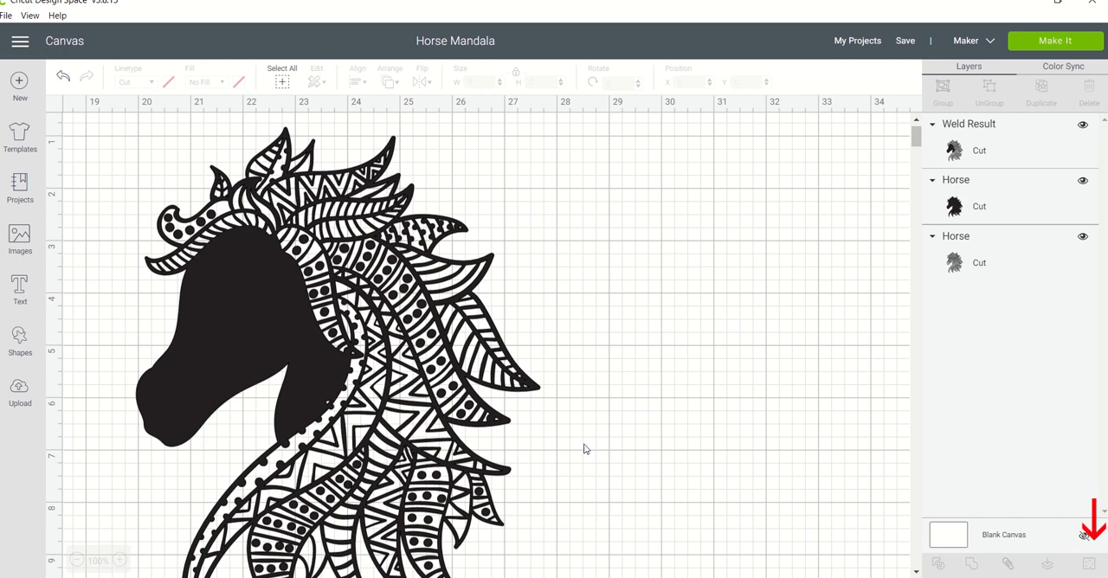
left_click(424, 427)
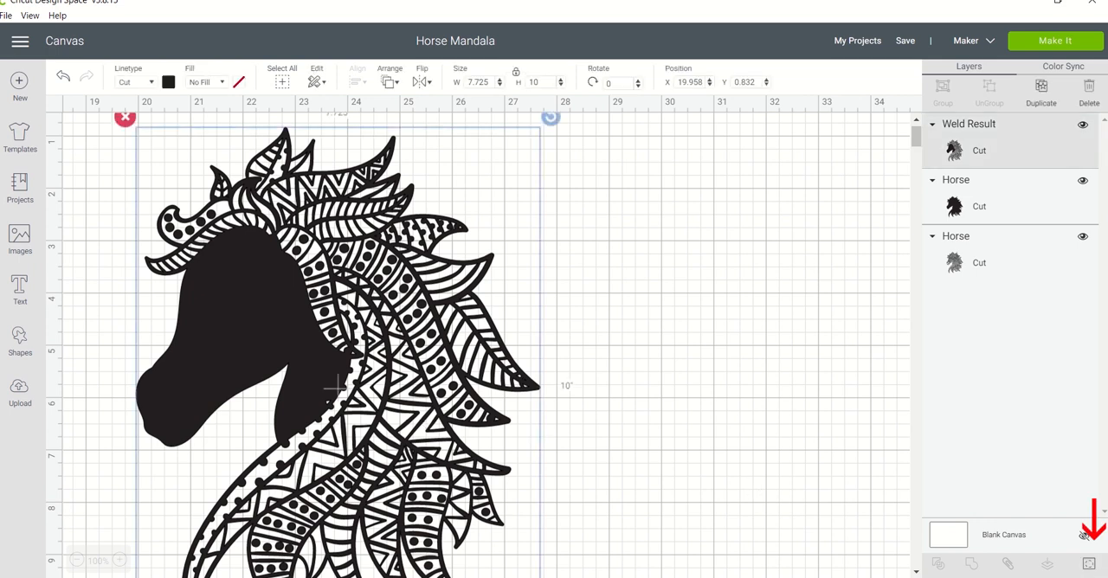
left_click(1089, 564)
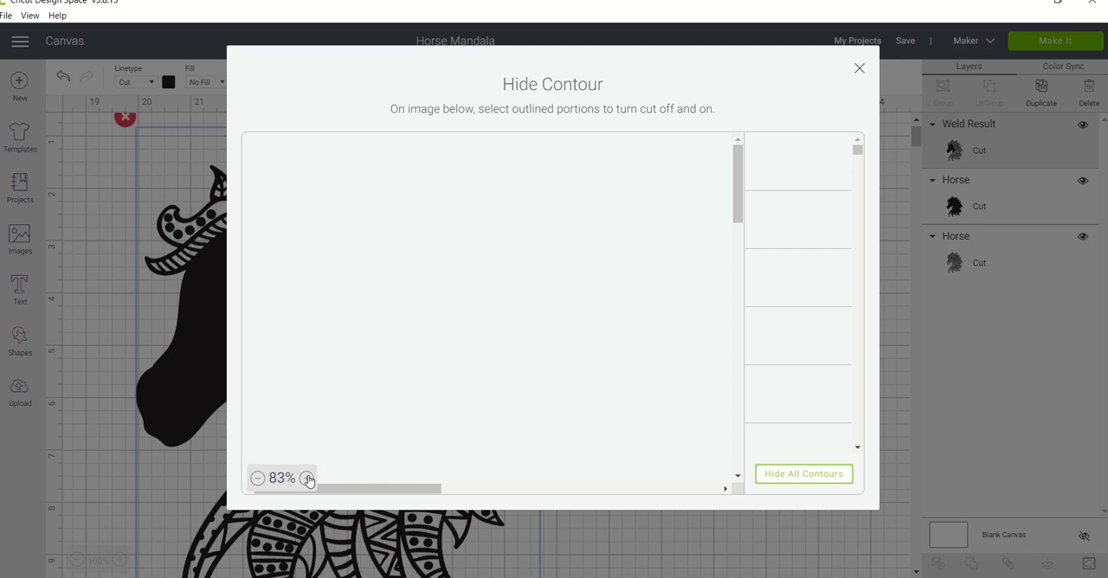
left_click(307, 478)
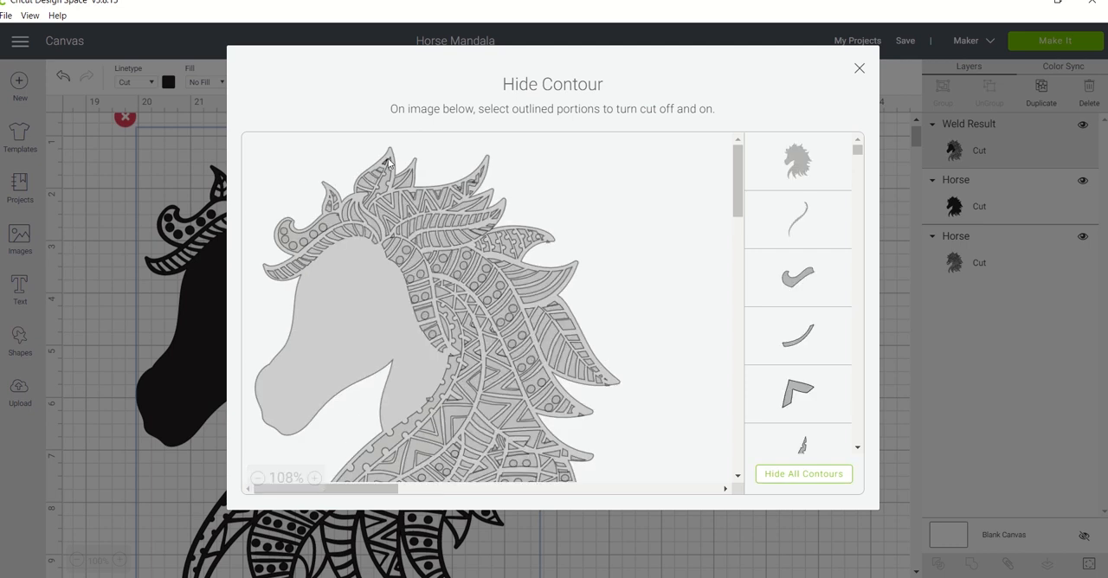
left_click(330, 201)
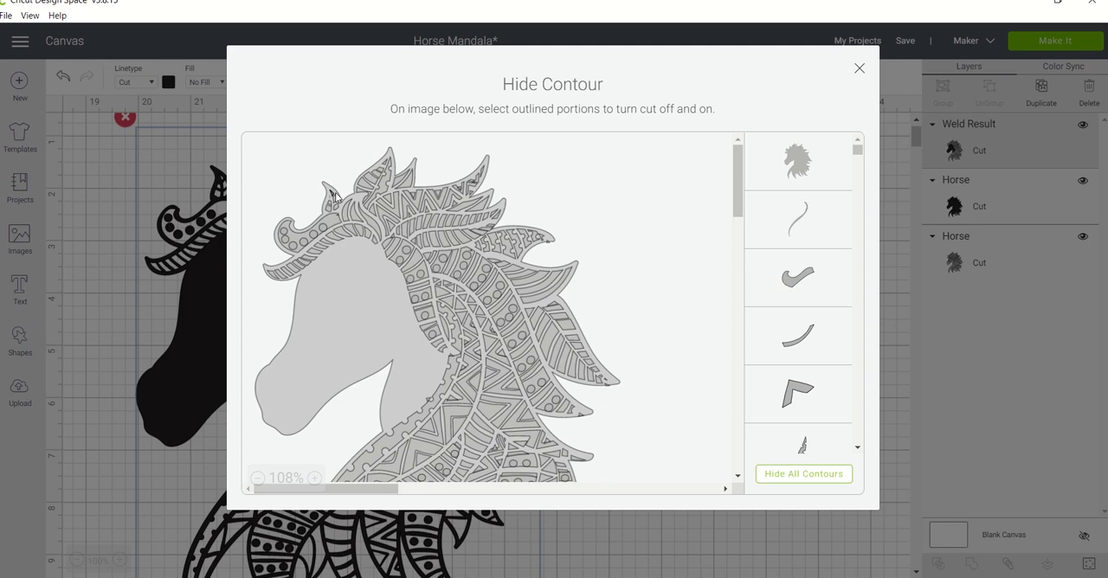
left_click(284, 234)
left_click(292, 246)
left_click(302, 246)
left_click(315, 236)
left_click(322, 229)
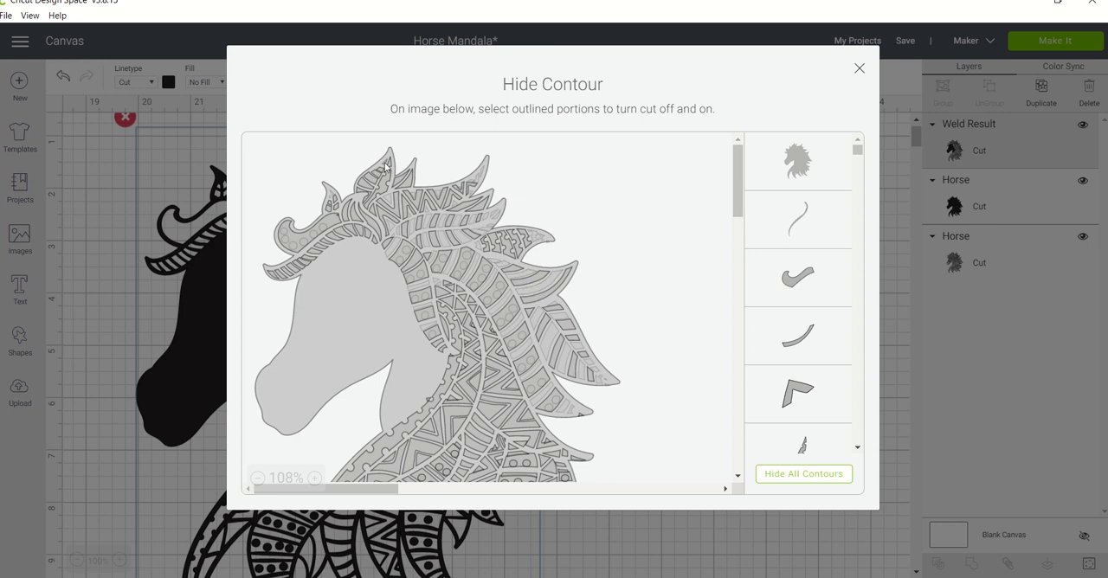
scroll(632, 366, "down", 5)
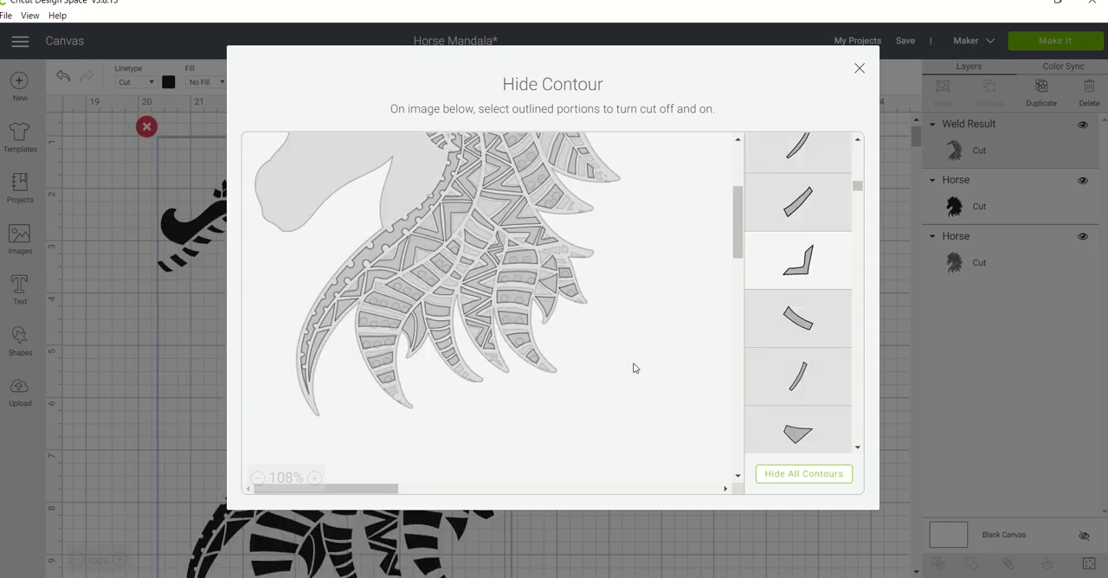
left_click(859, 69)
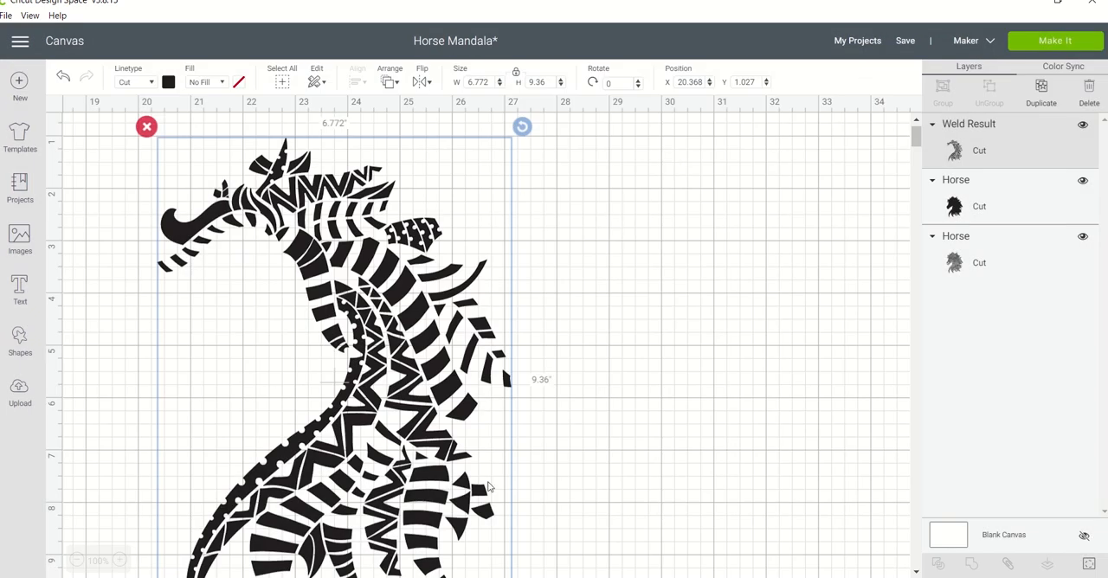
Restore the full horse outline contour of the third horse.
left_click(1088, 565)
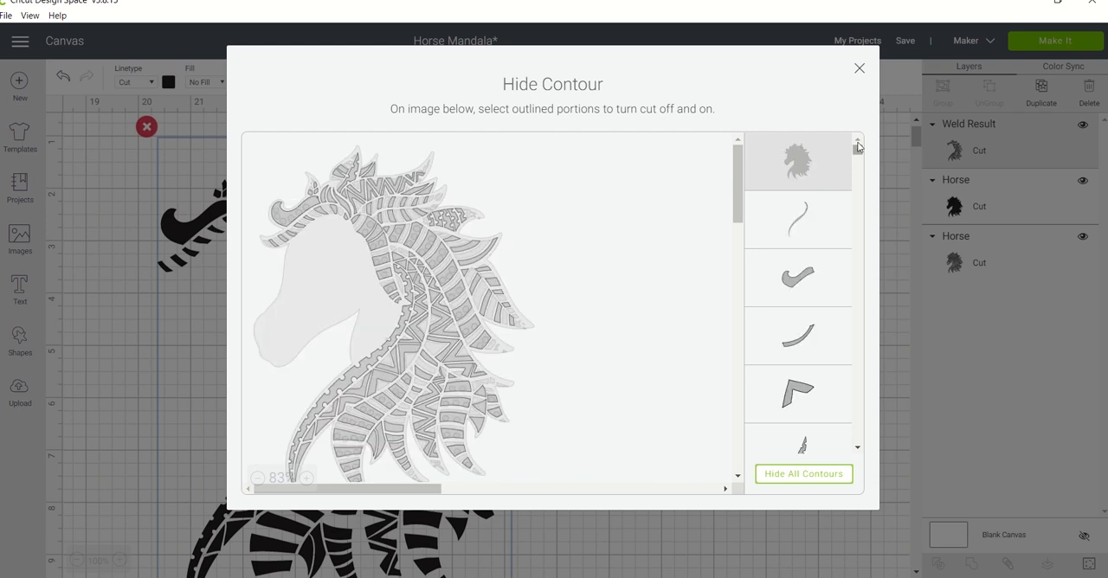
left_click(800, 165)
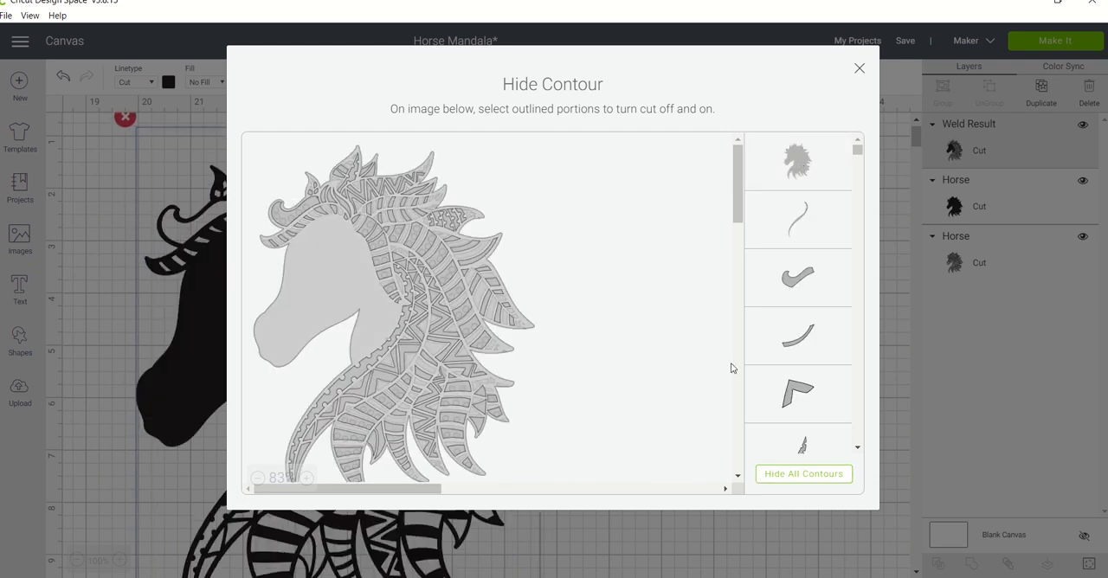
left_click(860, 67)
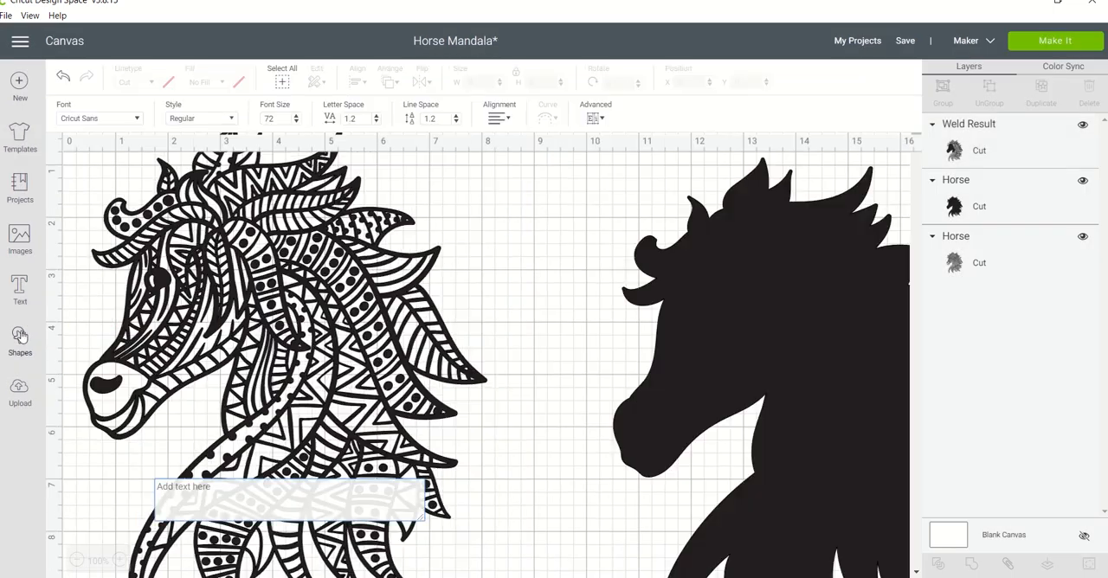
Add a triangle between the second and third horses, shrink it to about 0.218" wide and rotate it to about 348.92°.
left_click(20, 340)
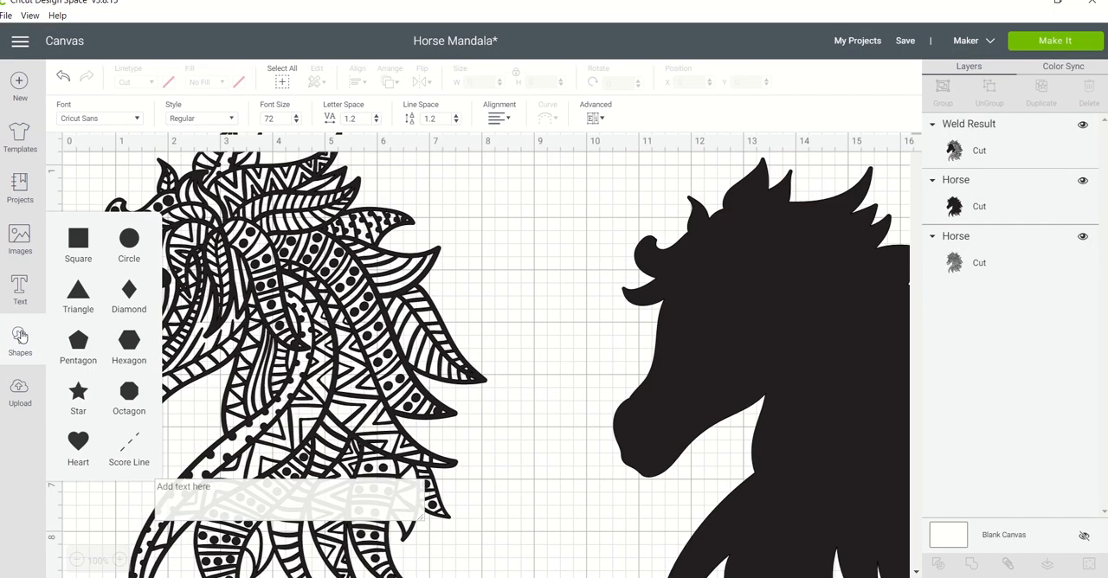
left_click(78, 292)
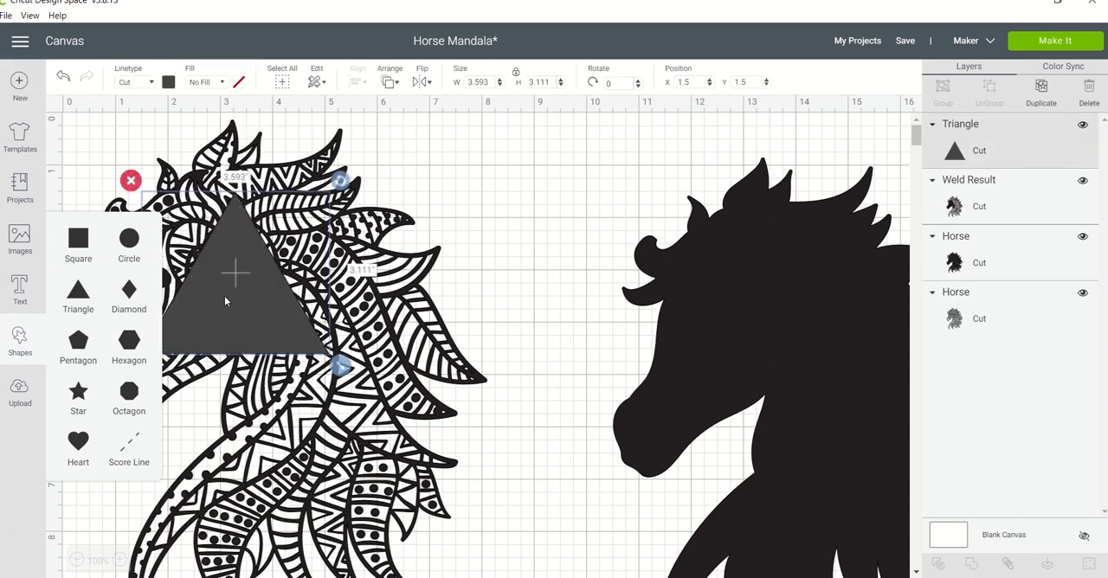
left_click_drag(224, 300, 727, 260)
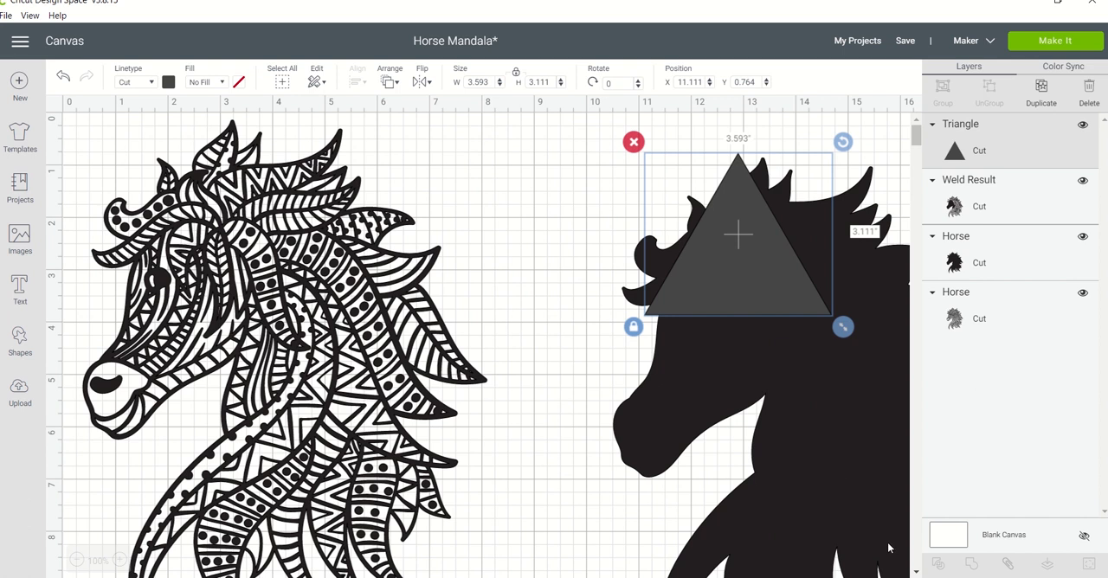
scroll(485, 338, "right", 6)
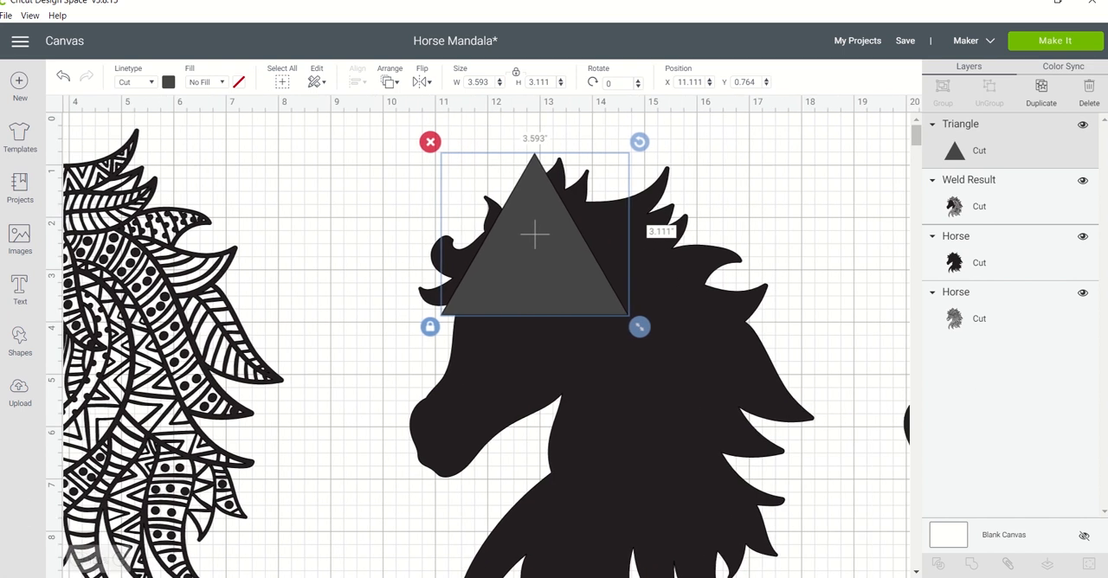
scroll(445, 435, "right", 6)
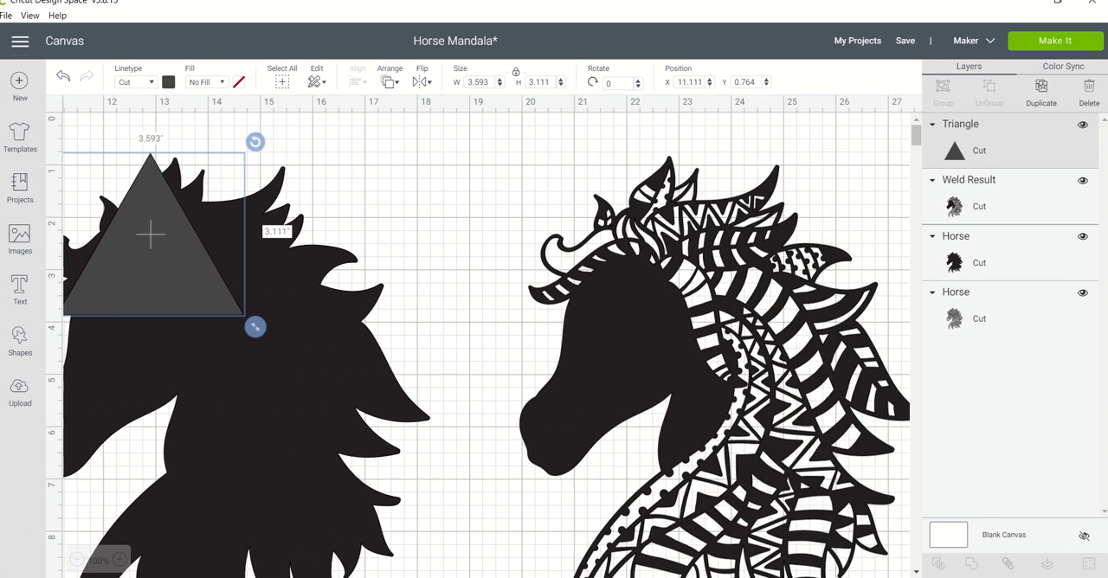
left_click(445, 435)
left_click(201, 307)
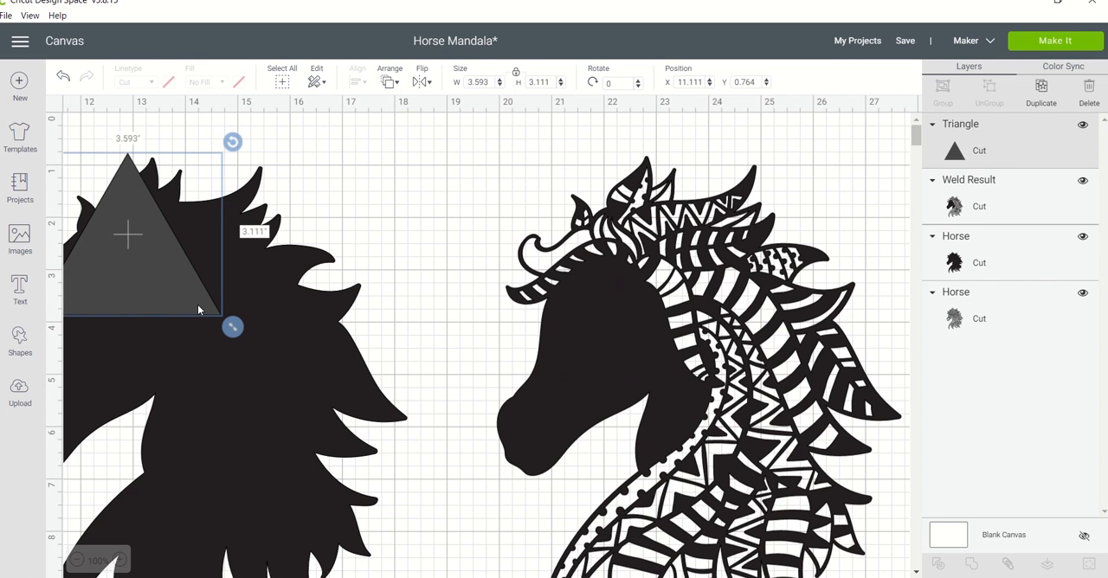
left_click_drag(179, 299, 485, 314)
left_click_drag(536, 341, 362, 187)
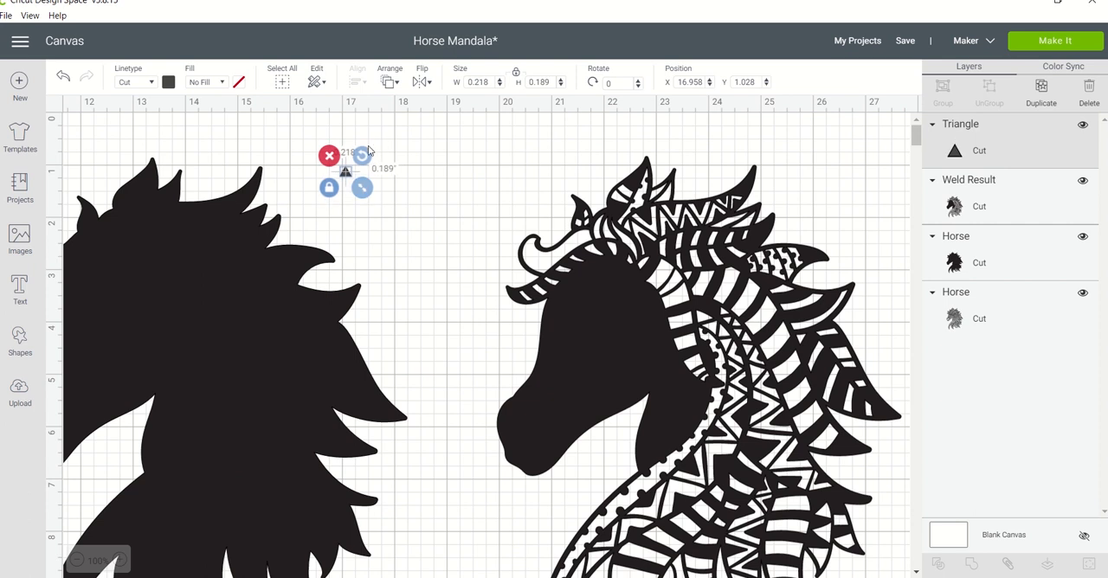
left_click_drag(362, 156, 359, 153)
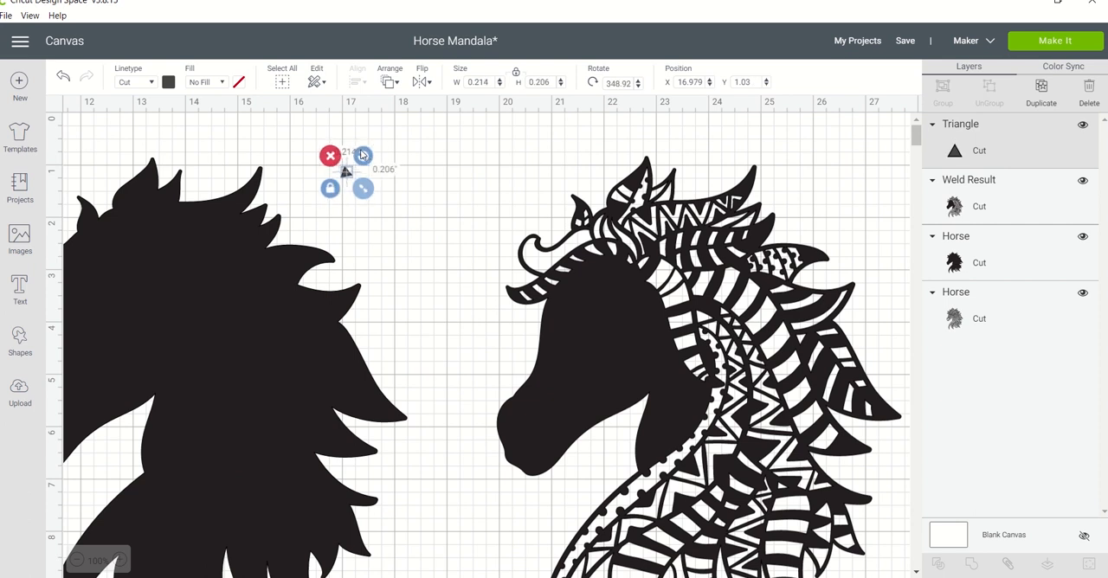
Change the small triangle's material color to red.
left_click(168, 82)
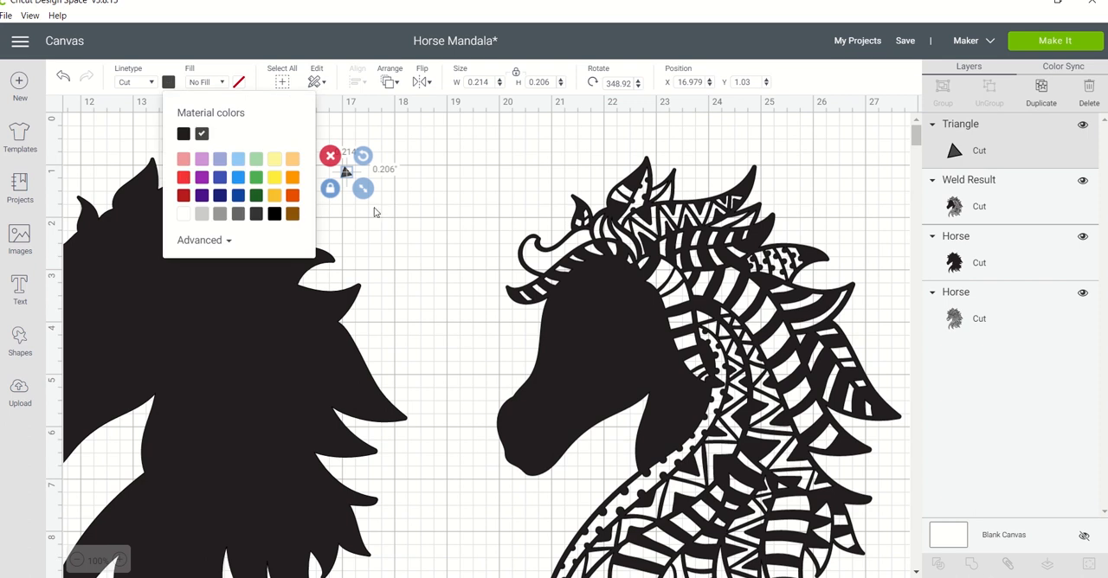
left_click(375, 213)
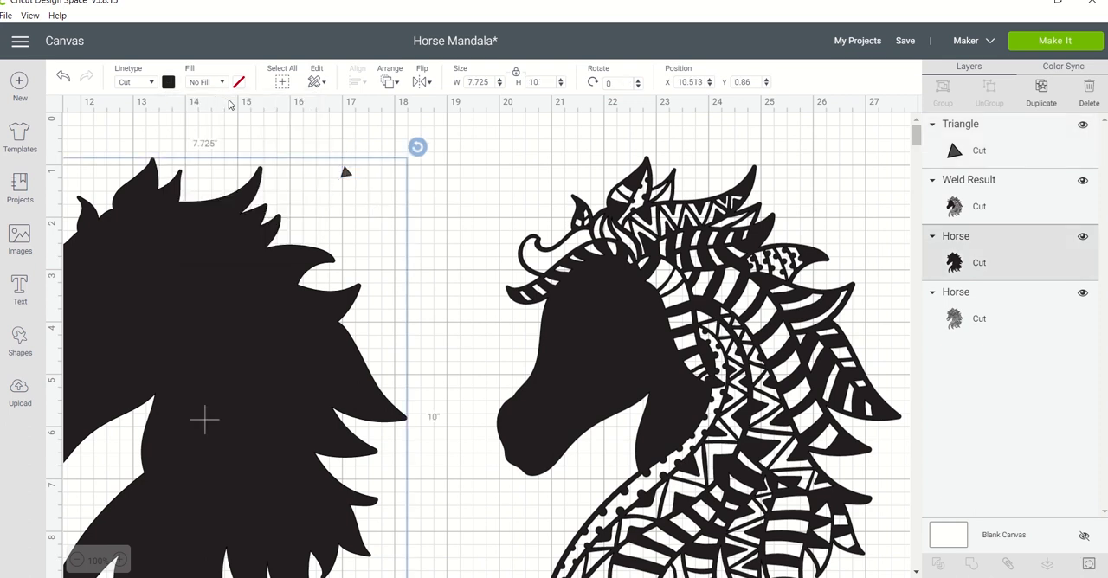
left_click(346, 174)
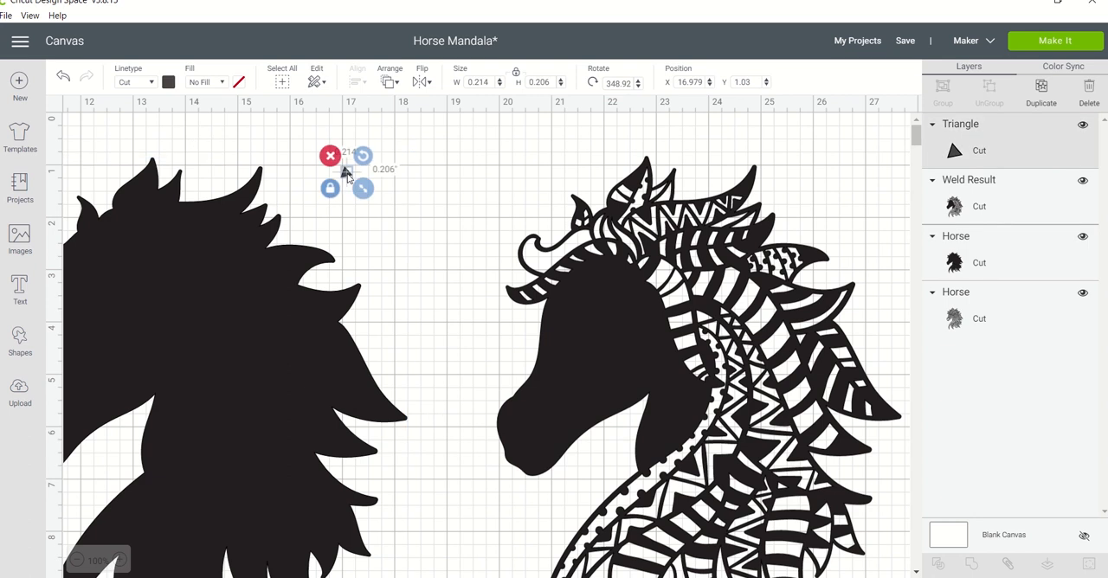
left_click(171, 87)
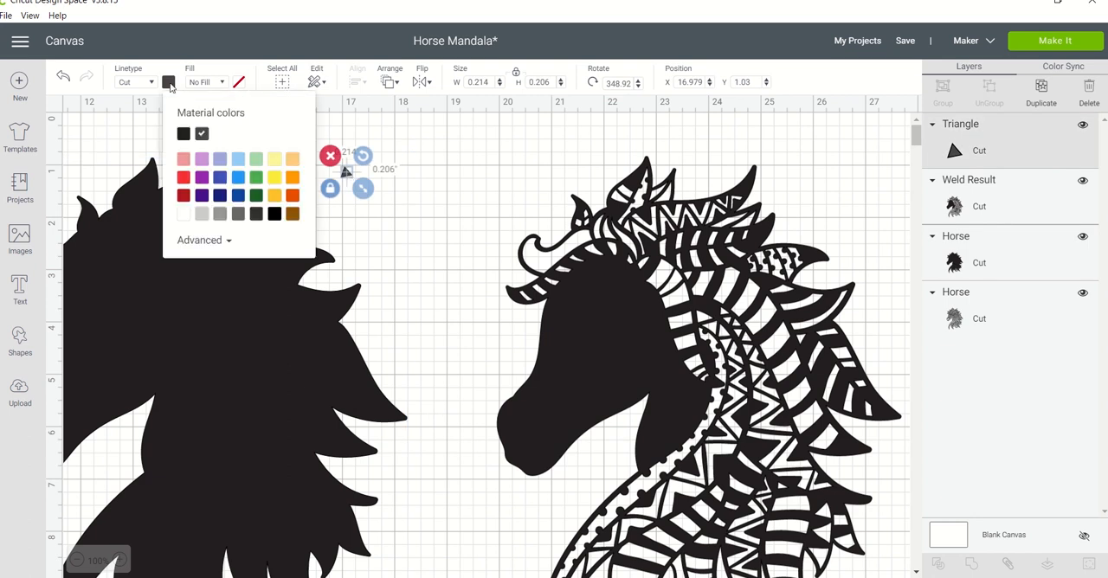
left_click(185, 178)
left_click(432, 198)
left_click(346, 172)
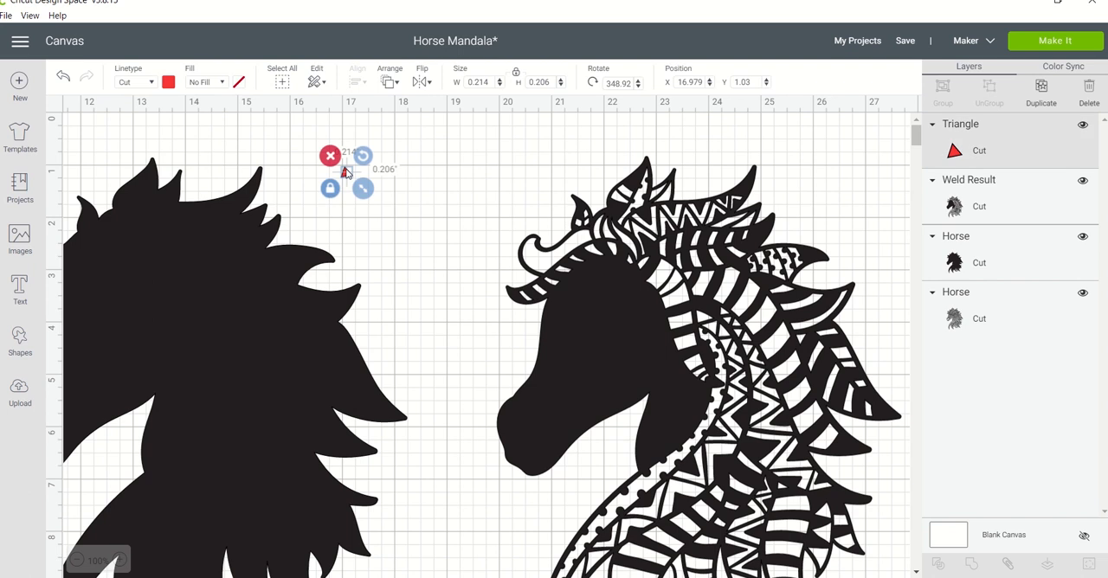
Place the red triangle where the third horse's neck meets the mane band and enlarge it to about 0.242" wide.
left_click_drag(346, 172, 726, 385)
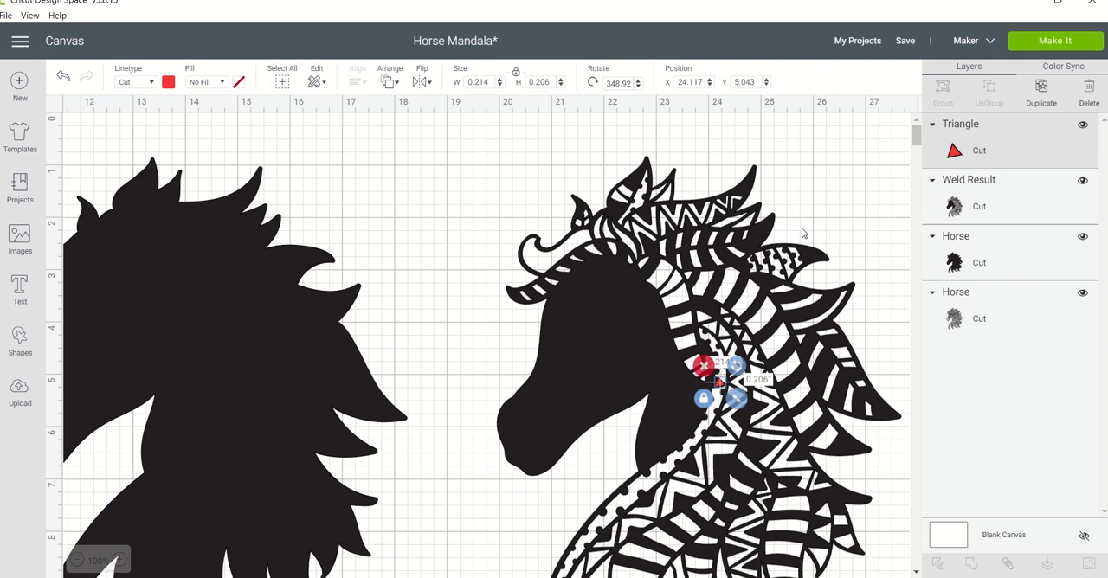
left_click(822, 207)
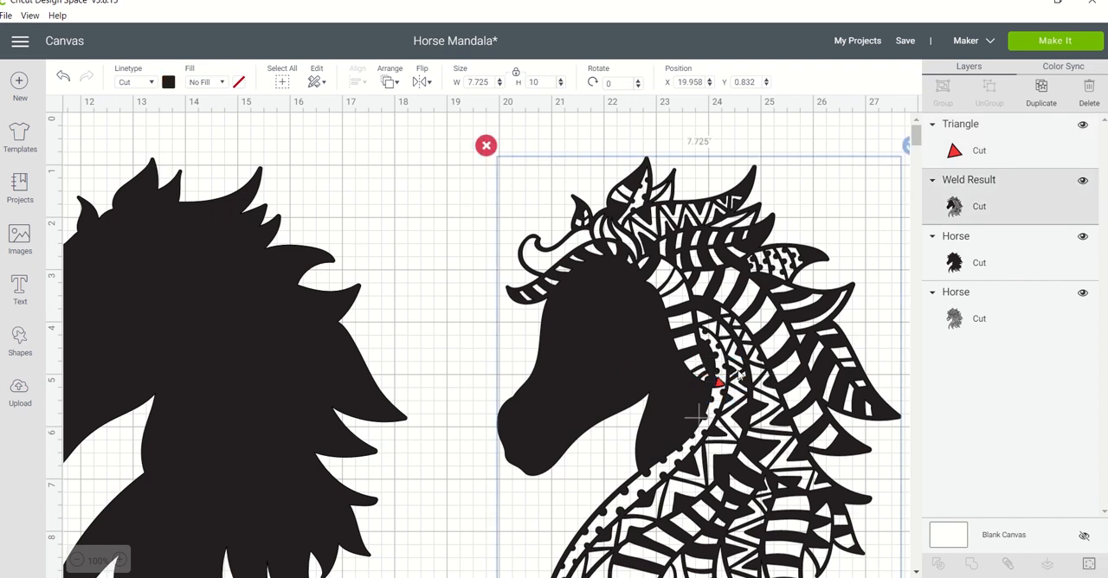
left_click(723, 388)
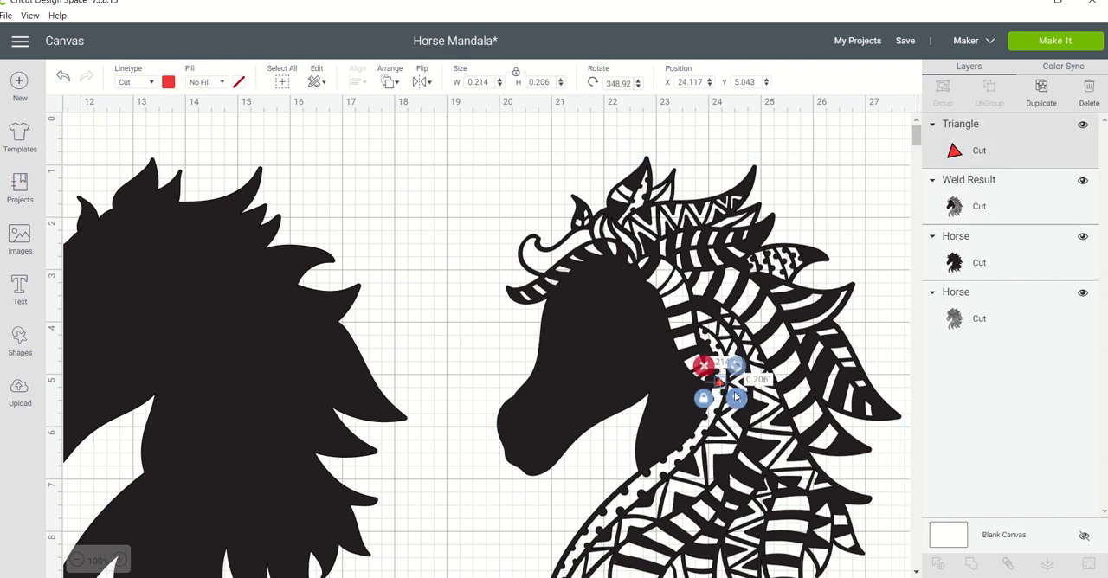
left_click_drag(736, 398, 739, 404)
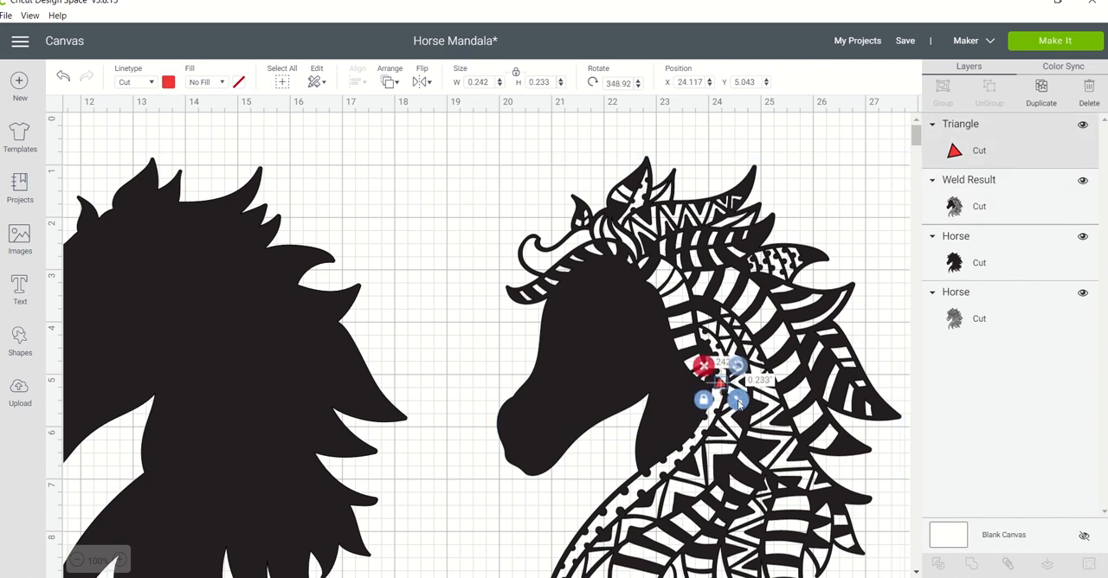
Rotate the red triangle to about 338.72° and shift it slightly over the junction of the third horse's neck and mane band.
left_click(120, 561)
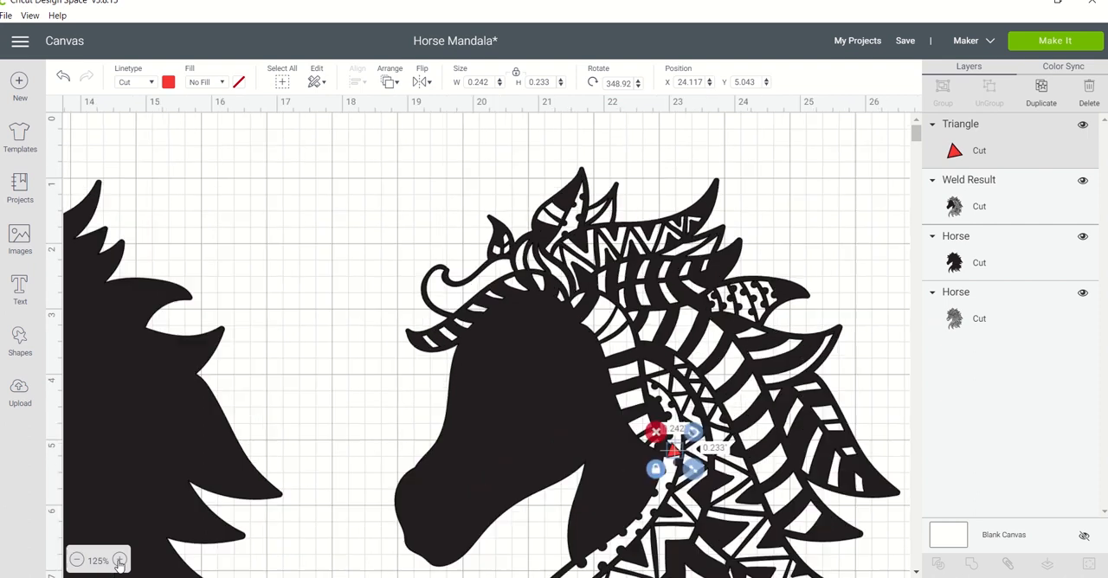
left_click(120, 561)
left_click(119, 561)
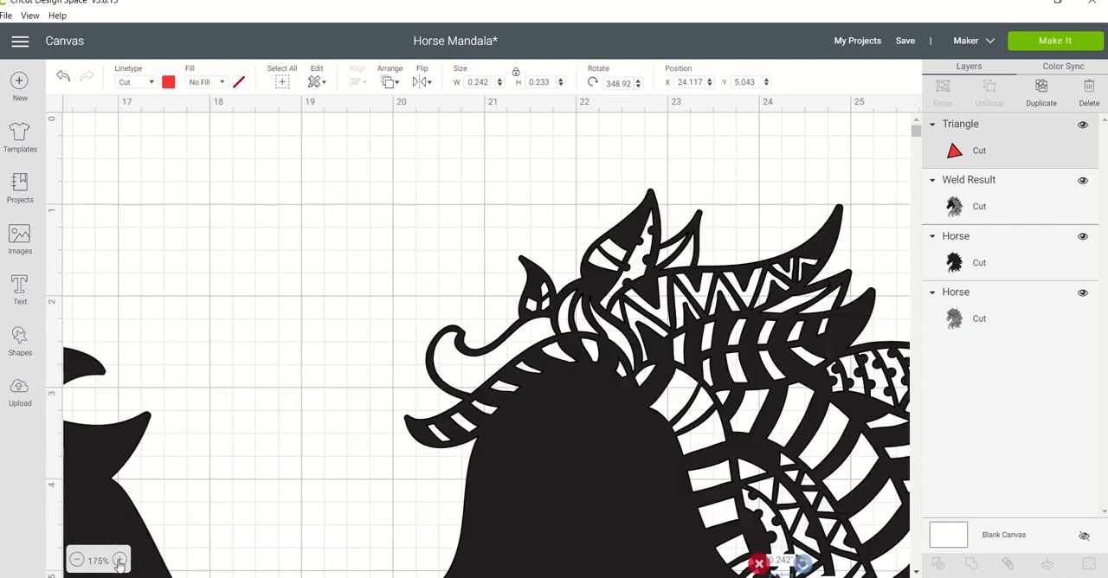
left_click(120, 561)
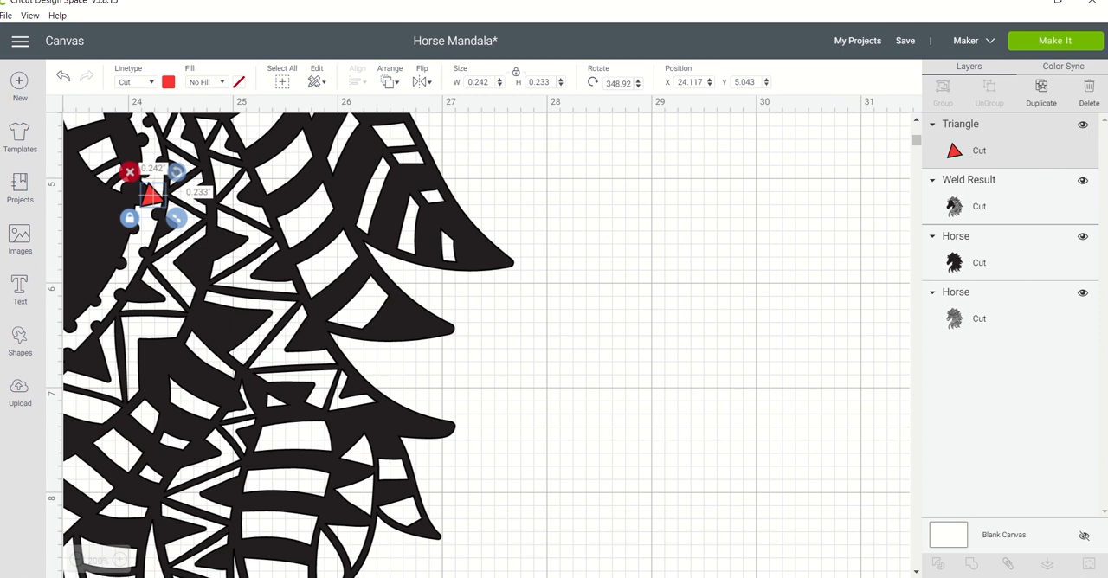
scroll(486, 346, "left", 2)
left_click(294, 277)
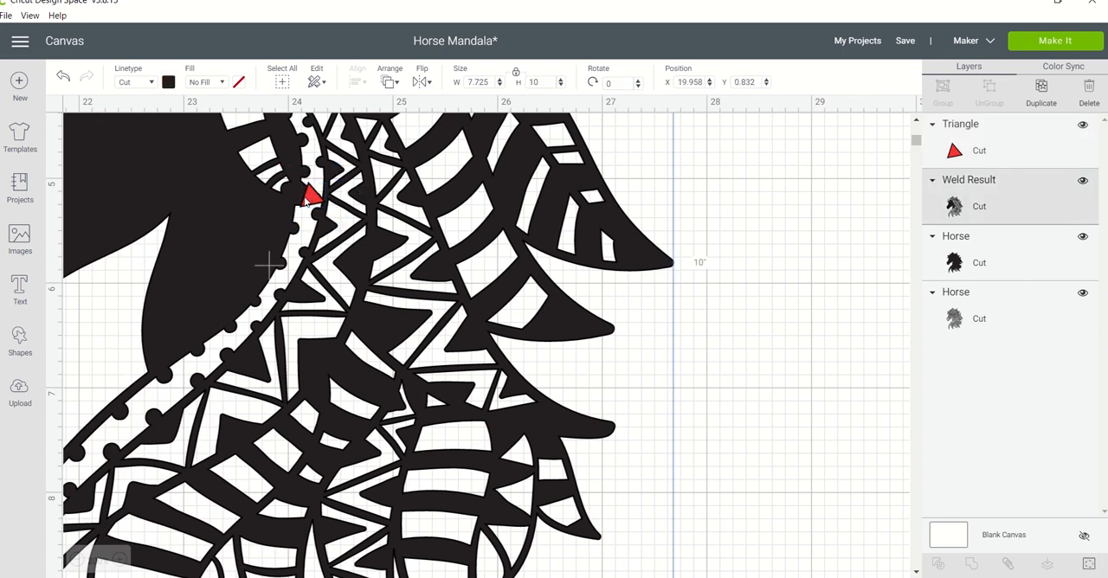
left_click(310, 200)
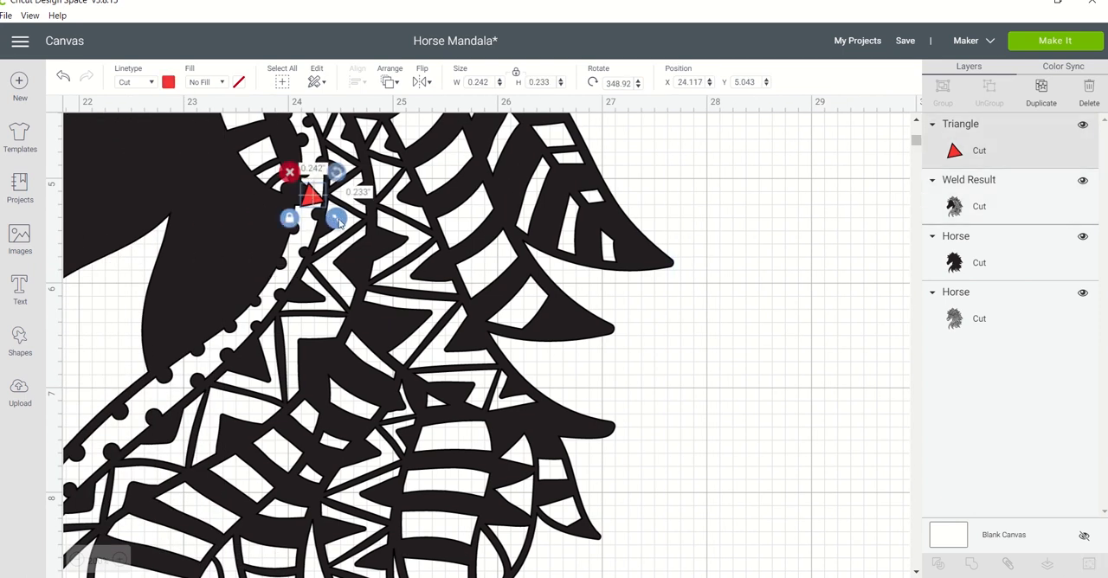
left_click_drag(339, 223, 339, 225)
left_click_drag(311, 202, 310, 205)
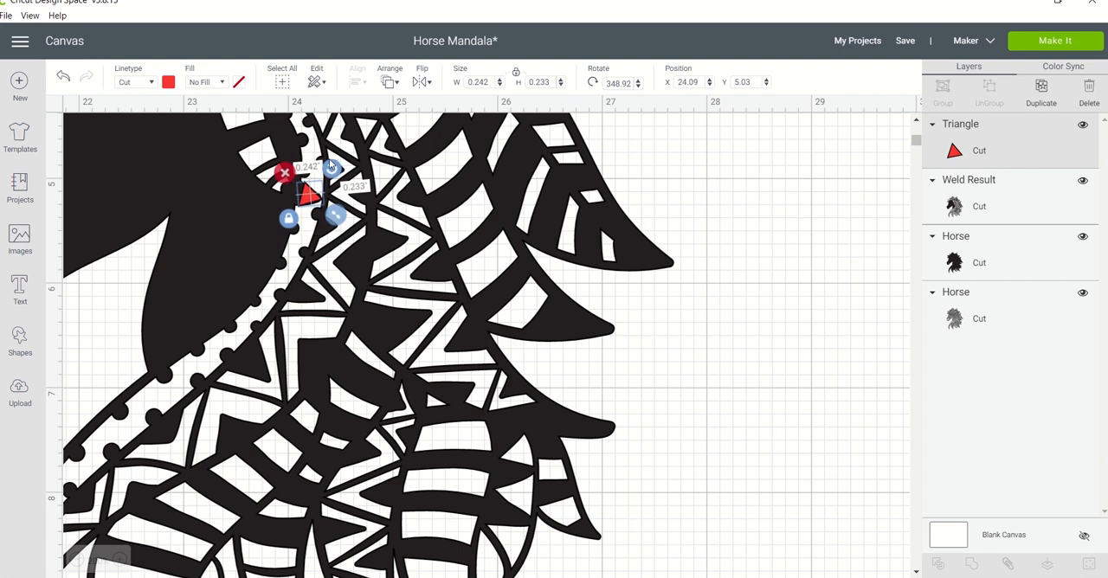
left_click(330, 164)
mouse_move(312, 204)
left_mouse_down()
mouse_move(331, 174)
mouse_move(319, 199)
mouse_move(336, 222)
mouse_move(308, 198)
left_mouse_up()
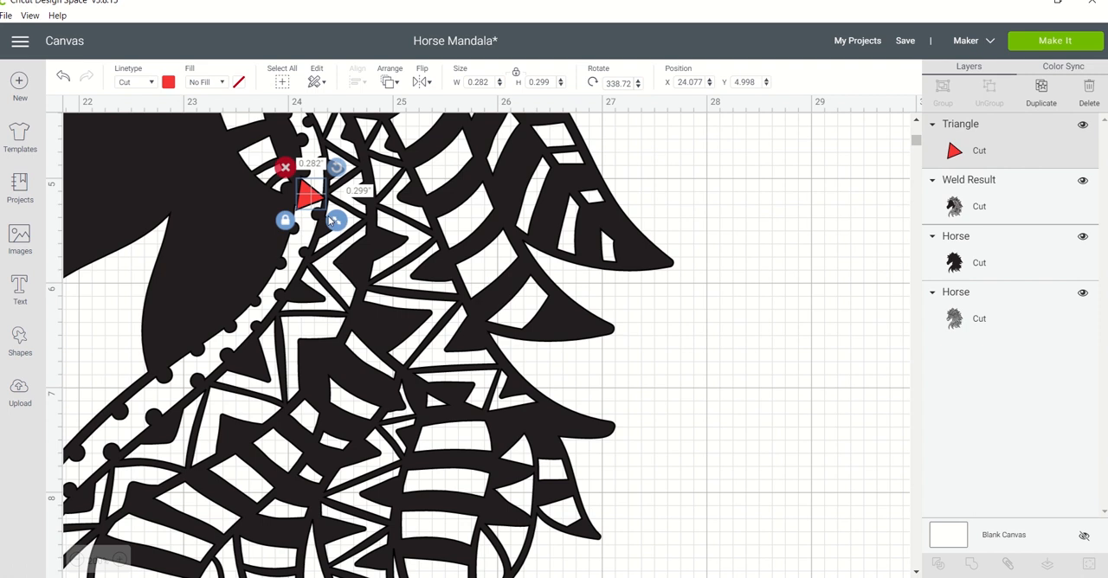
Enlarge the red triangle to about 0.328" wide and nudge it to about X 24.056, Y 4.991.
left_click_drag(329, 219, 330, 222)
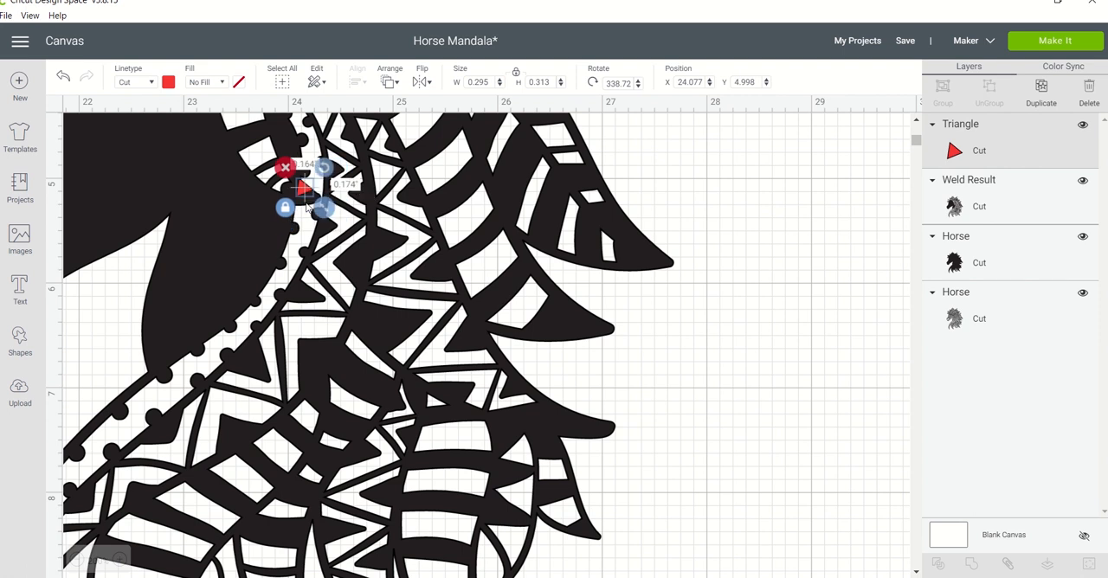
mouse_move(315, 219)
left_mouse_down()
mouse_move(306, 206)
mouse_move(329, 218)
left_mouse_up()
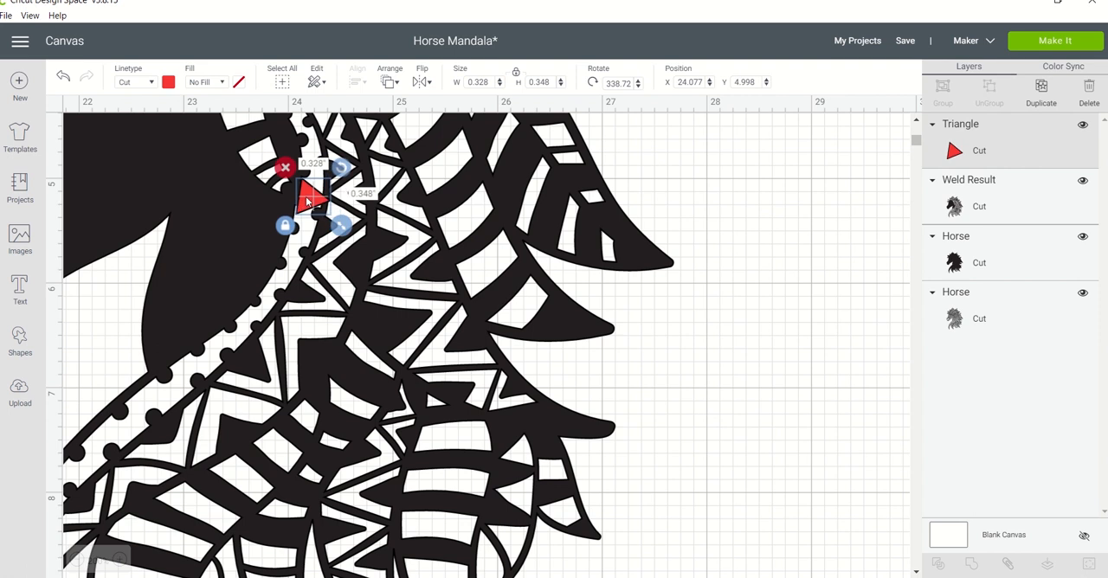
left_click_drag(307, 201, 304, 199)
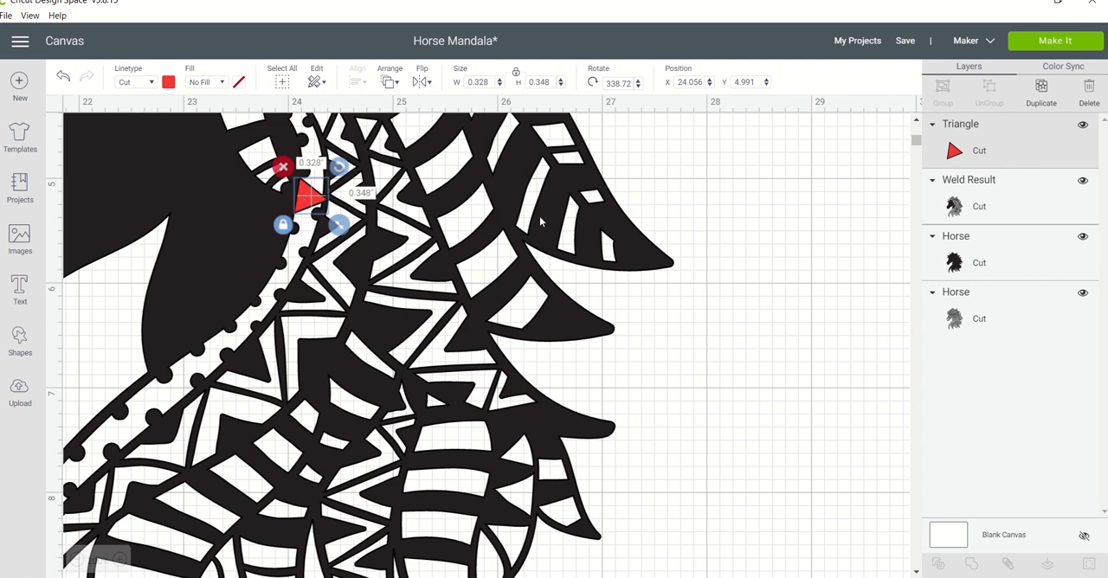
left_click(680, 192)
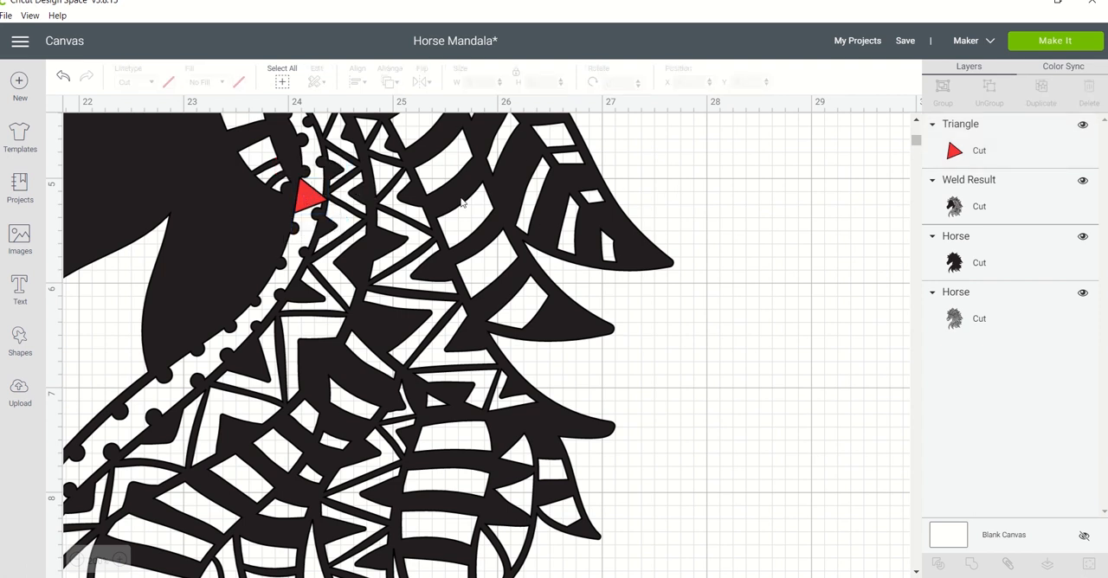
Slice the third horse with the red triangle.
left_click(307, 206)
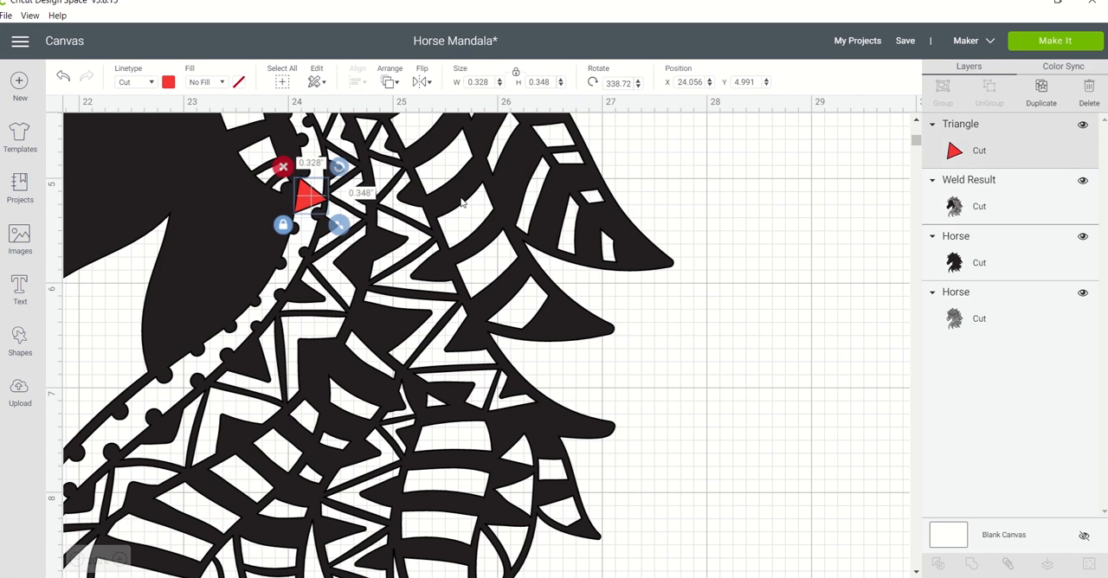
left_click(477, 205, "shift")
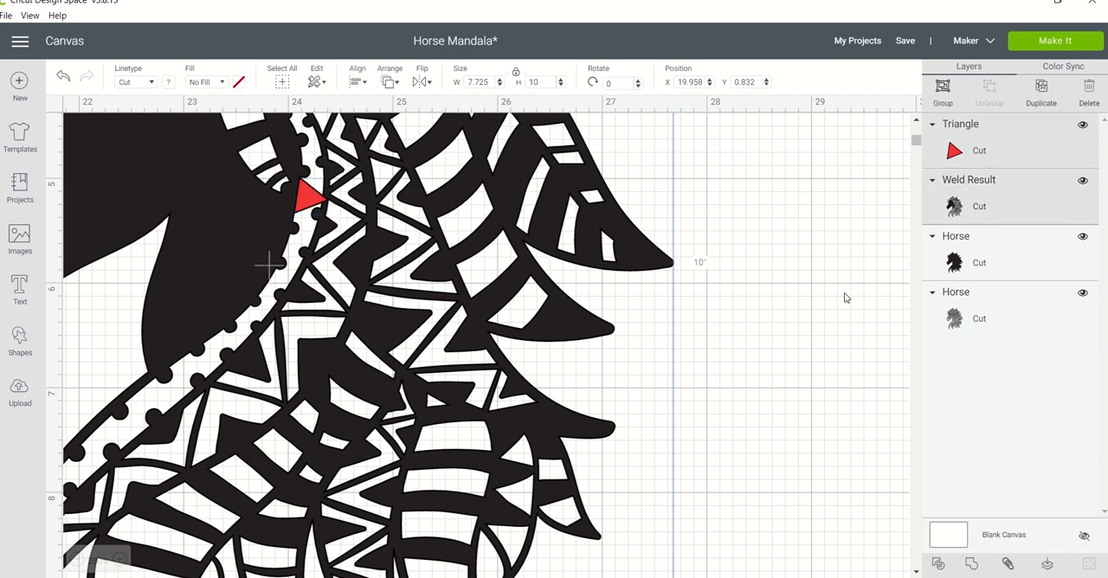
left_click(938, 563)
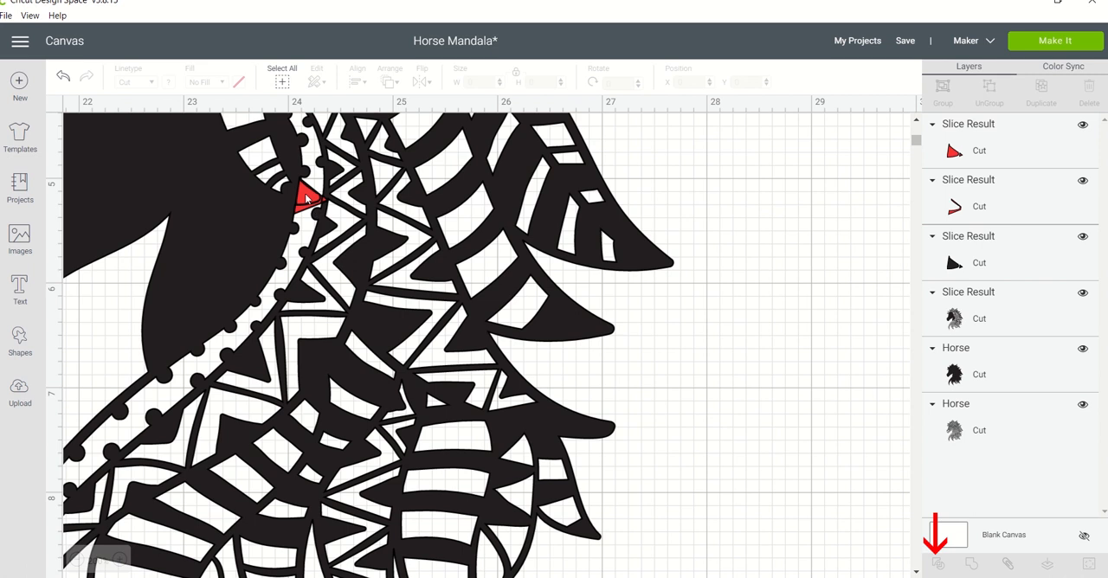
Move the two red slice pieces and the black slice piece off the third horse onto the empty canvas.
left_click_drag(309, 199, 679, 175)
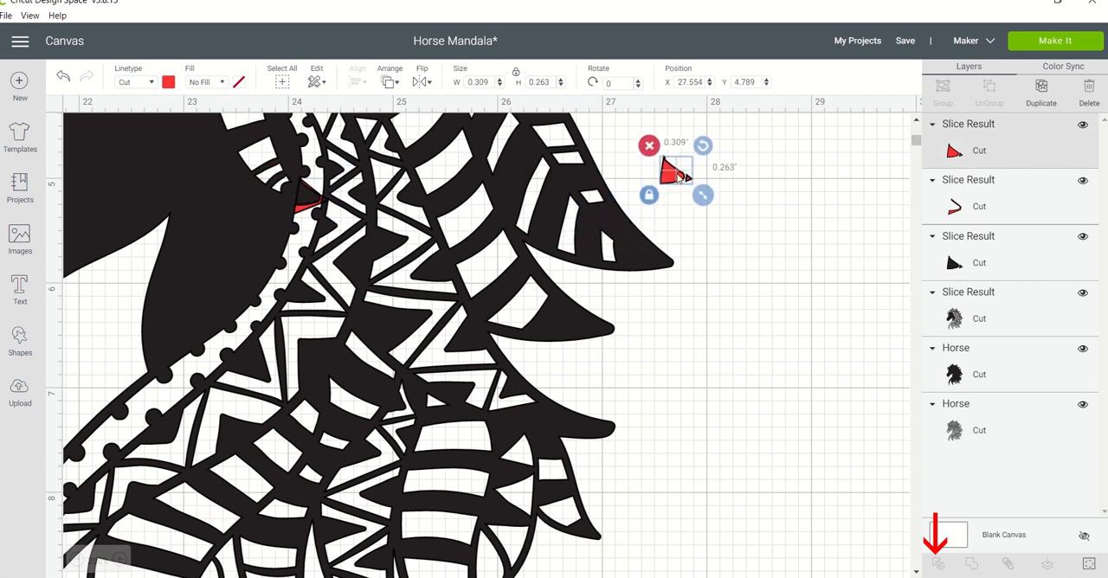
left_click_drag(303, 201, 688, 177)
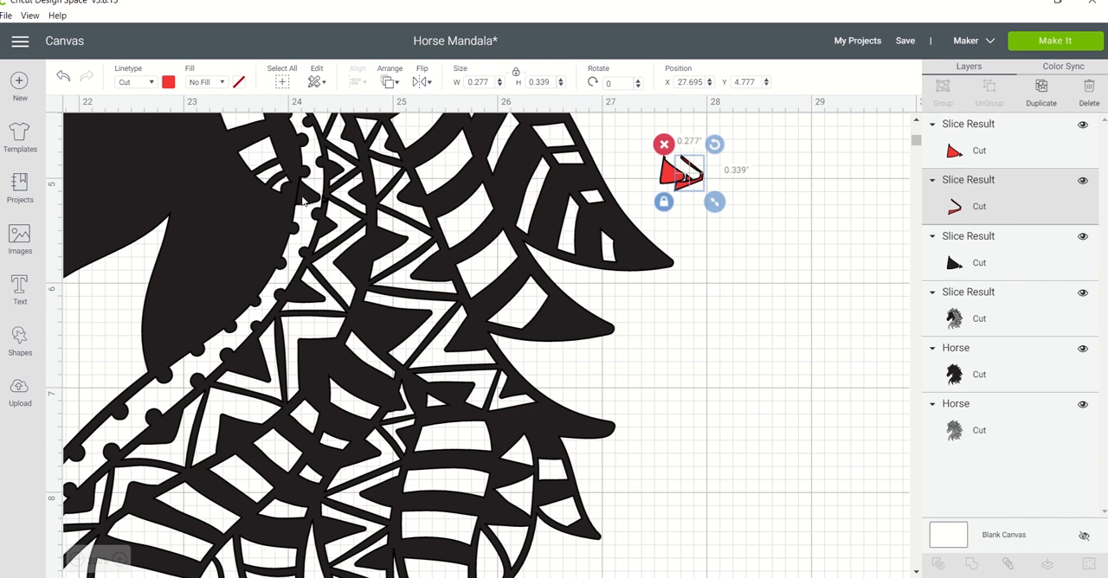
left_click_drag(302, 201, 658, 159)
left_click(786, 159)
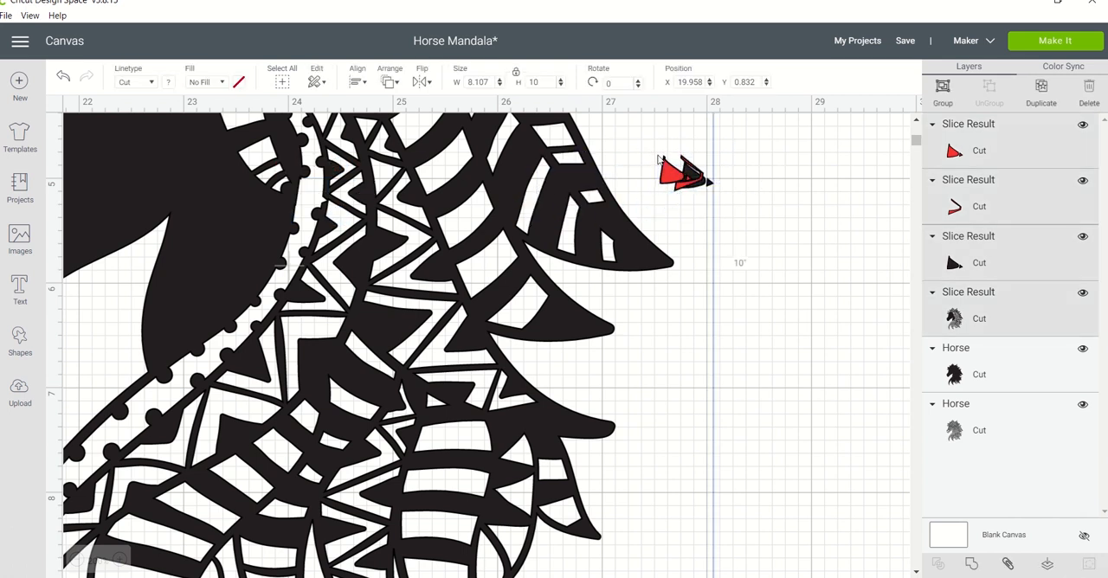
key("Delete")
key("ctrl+z")
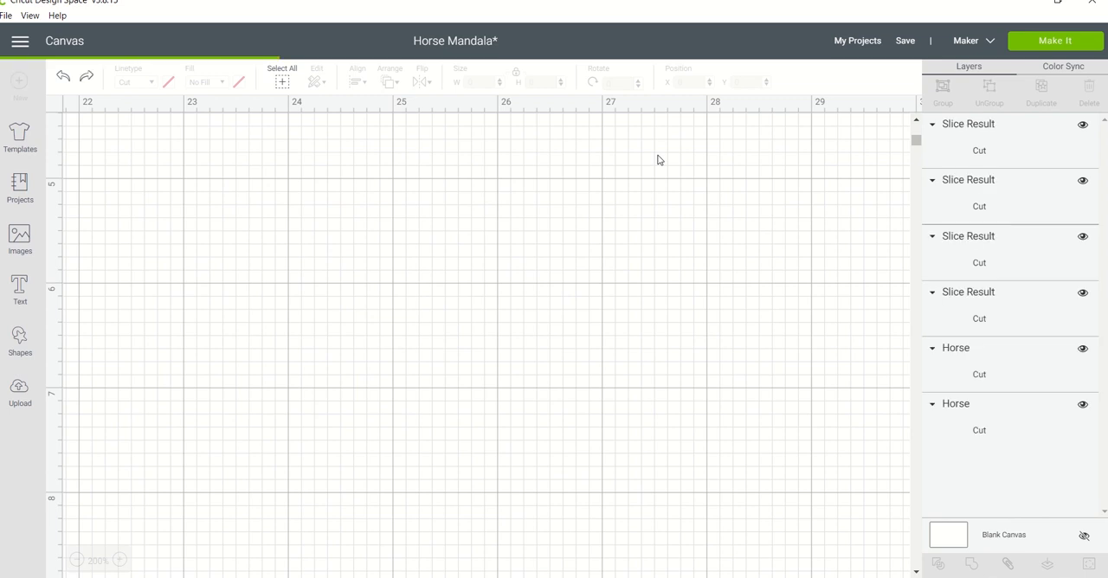
Delete the three loose slice pieces beside the third horse, keeping the sliced horse.
left_click(702, 178)
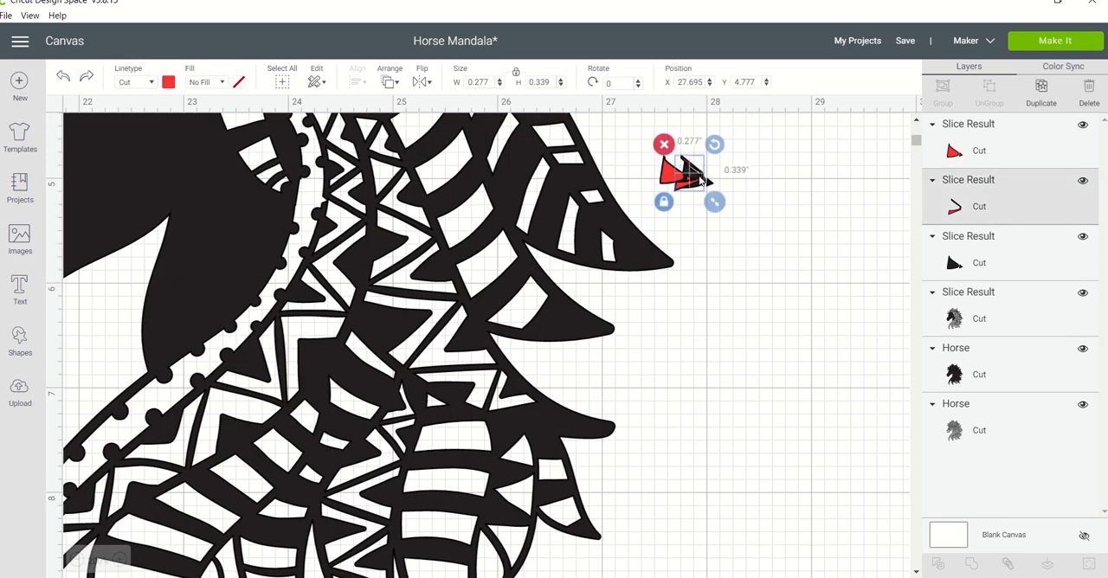
key("Delete")
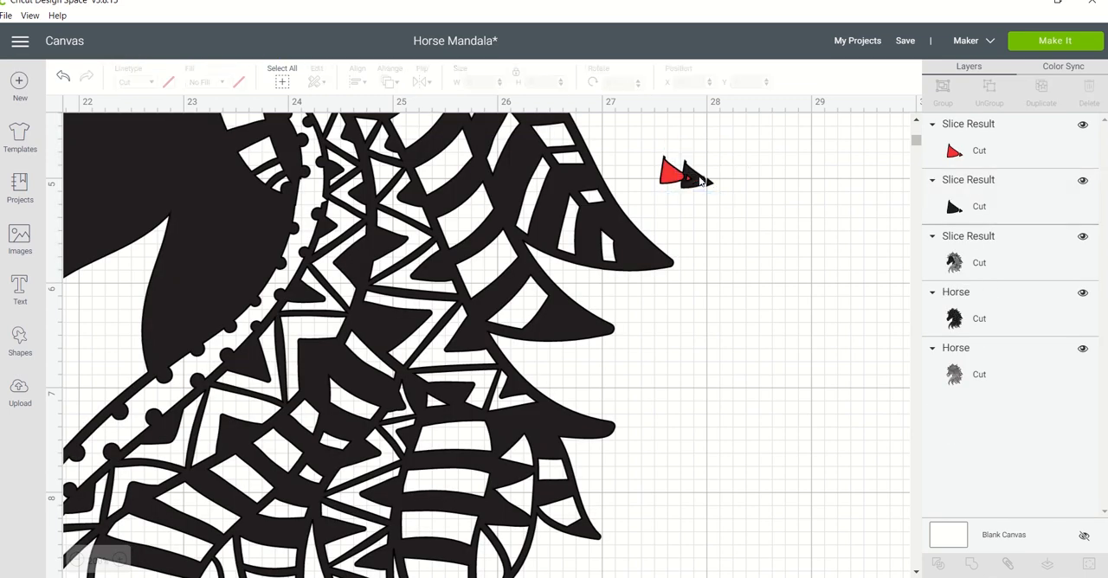
left_click(702, 178)
key("Delete")
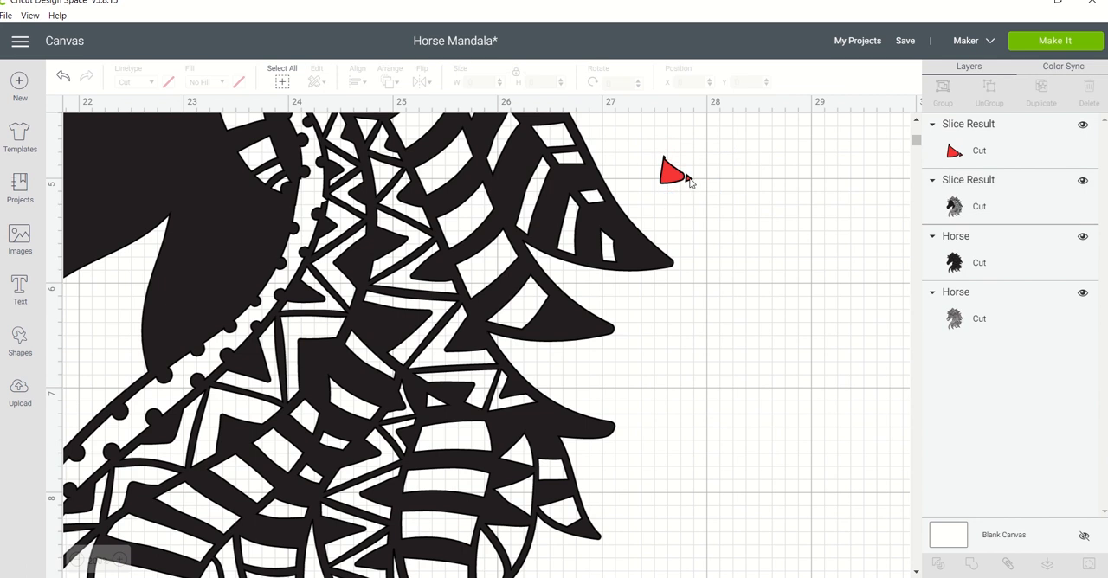
left_click(684, 176)
key("Delete")
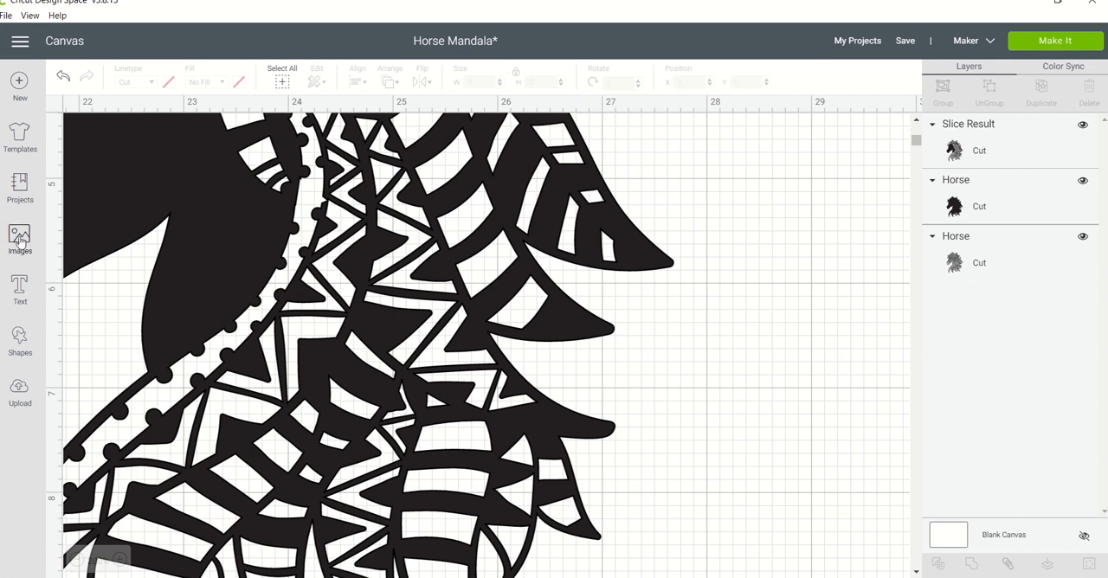
left_click(19, 338)
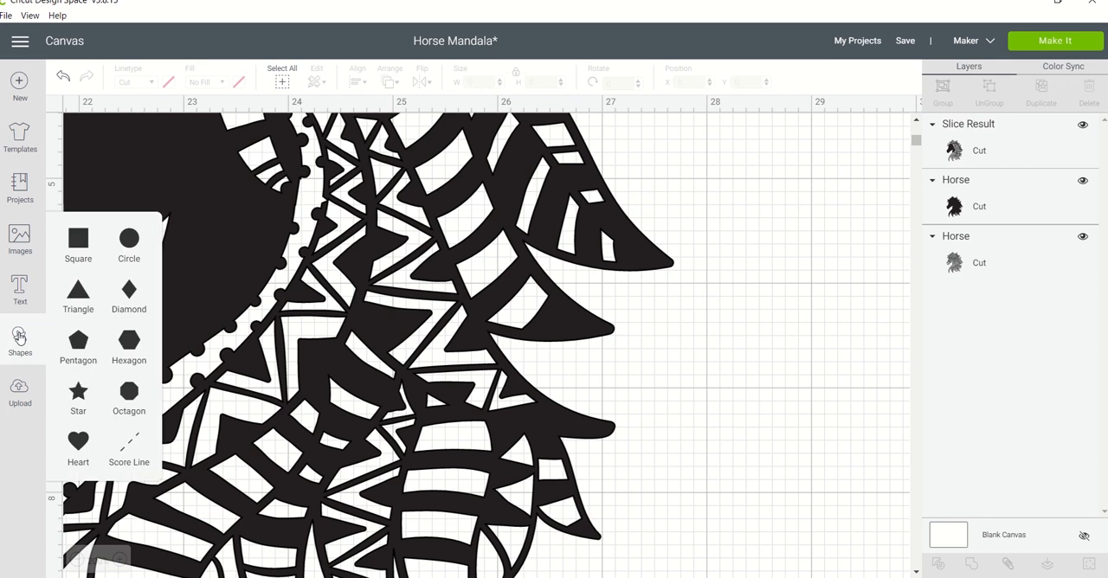
left_click(83, 247)
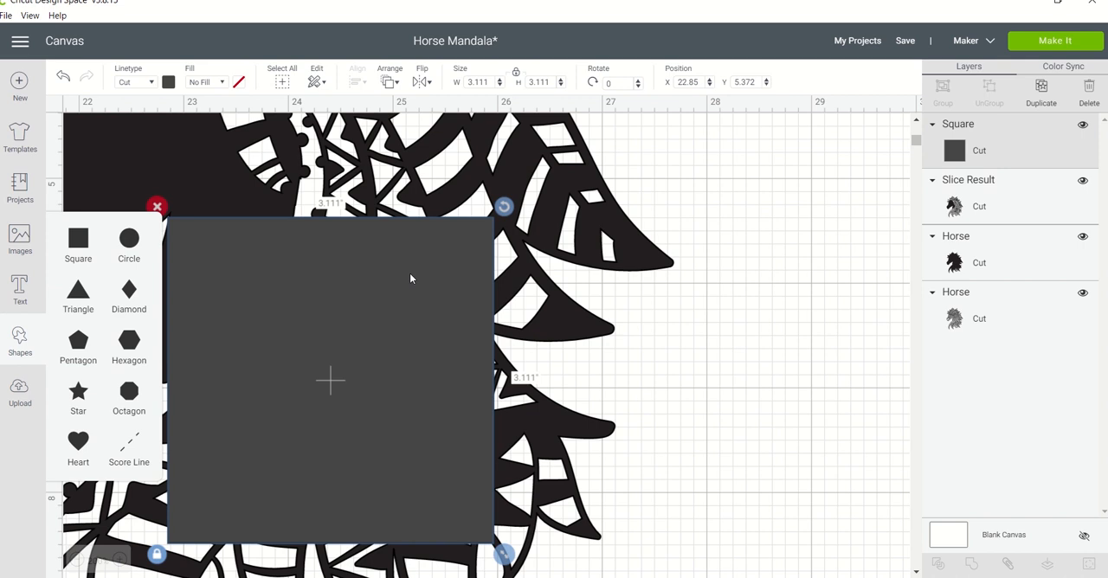
key("Delete")
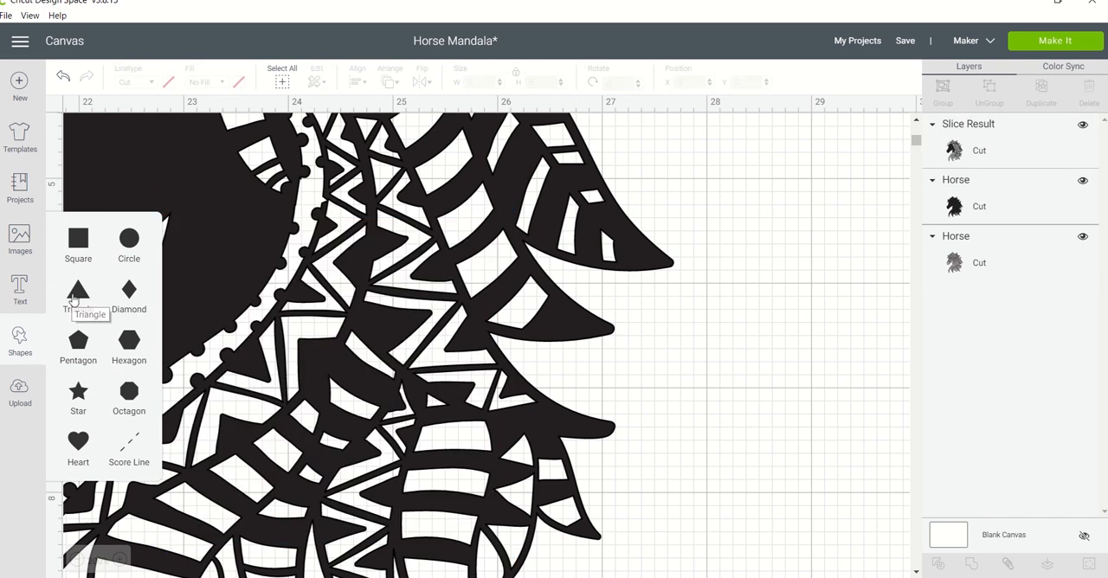
Add a triangle, rotate it to about 93.27° and shrink it to about 0.14" wide near the third horse's neck.
left_click(74, 298)
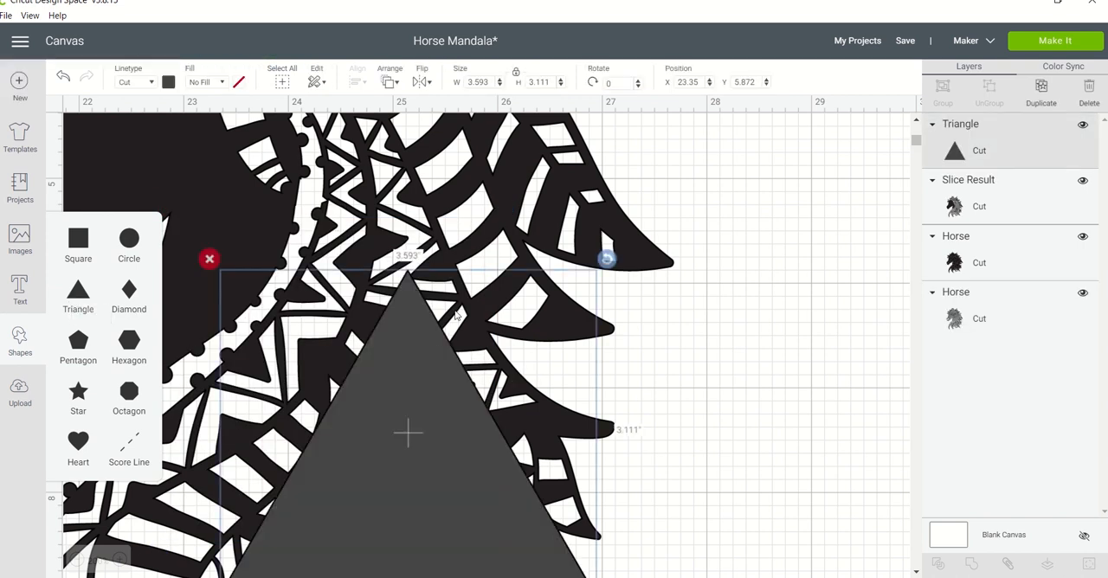
left_click(439, 352)
left_click_drag(439, 351, 464, 289)
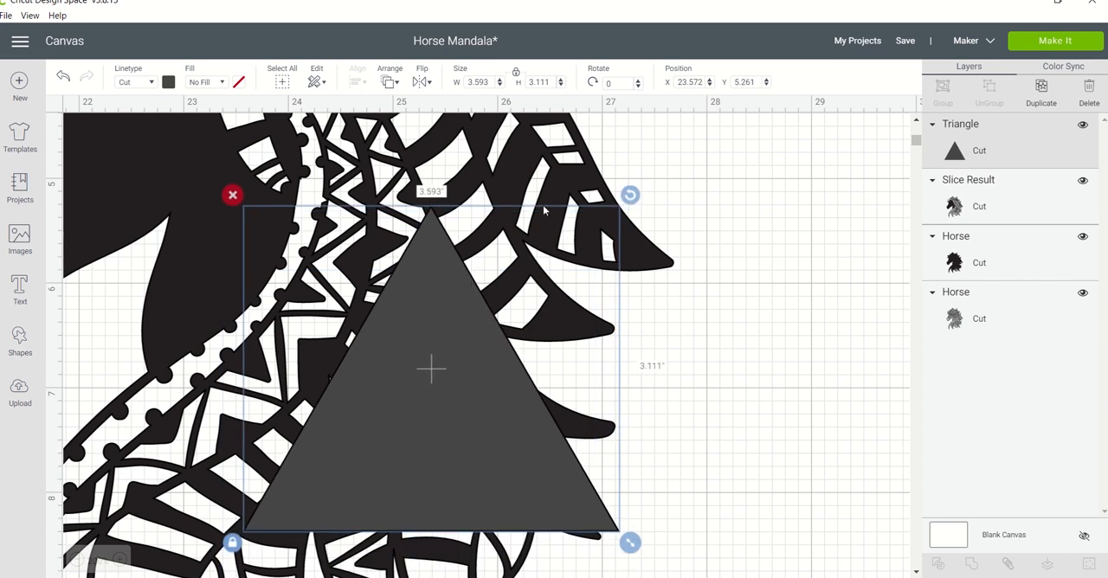
left_click_drag(629, 194, 494, 448)
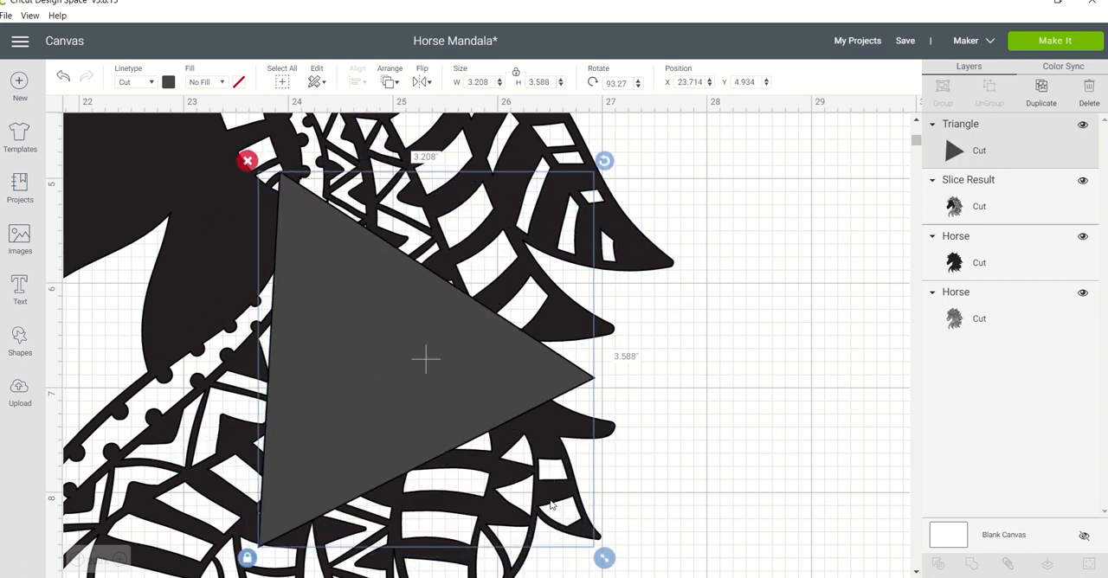
left_click_drag(603, 561, 176, 195)
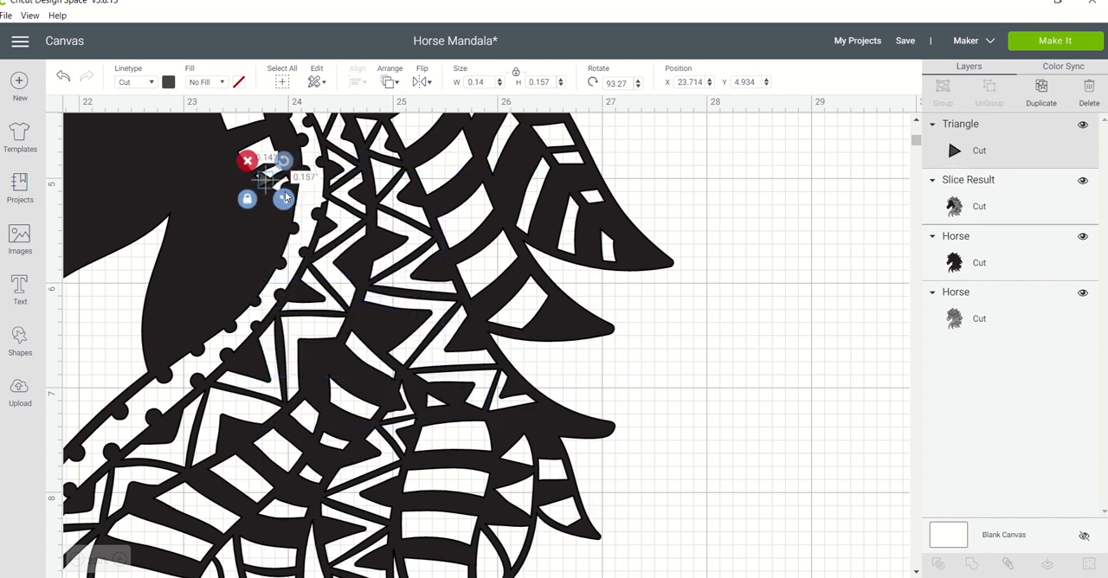
Place the small triangle on the outer line of the third horse's dotted neck band and weld it to the horse.
left_click_drag(284, 197, 325, 199)
left_click(326, 199)
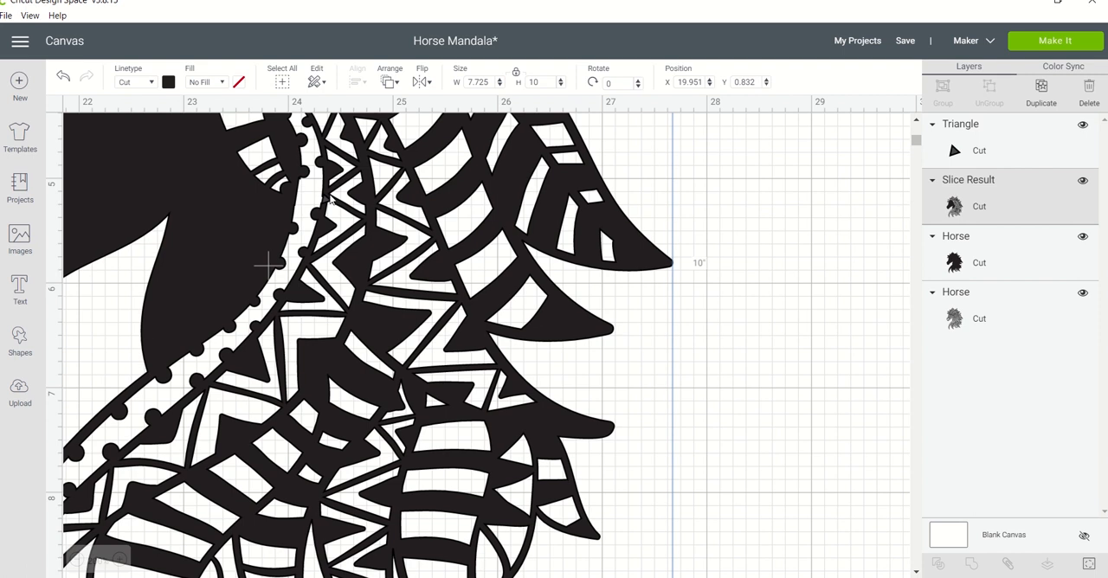
left_click(65, 77)
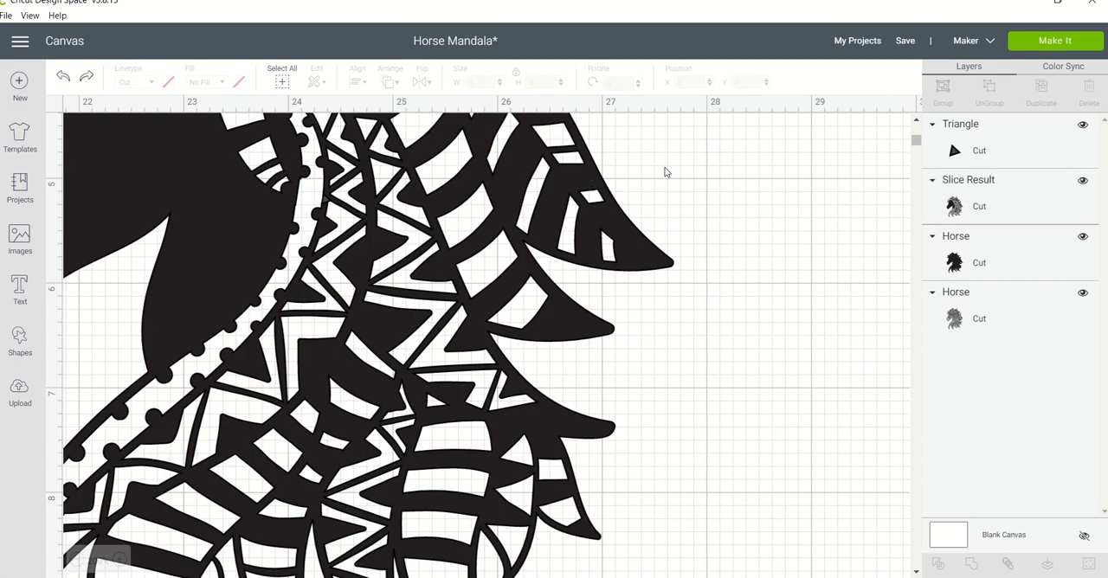
left_click_drag(790, 191, 187, 251)
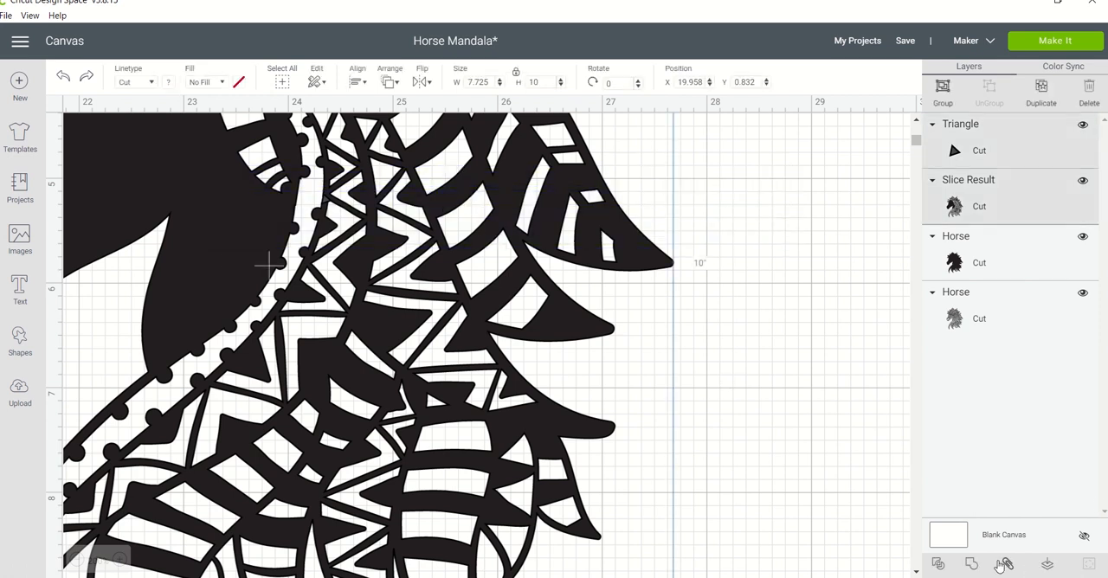
left_click(971, 564)
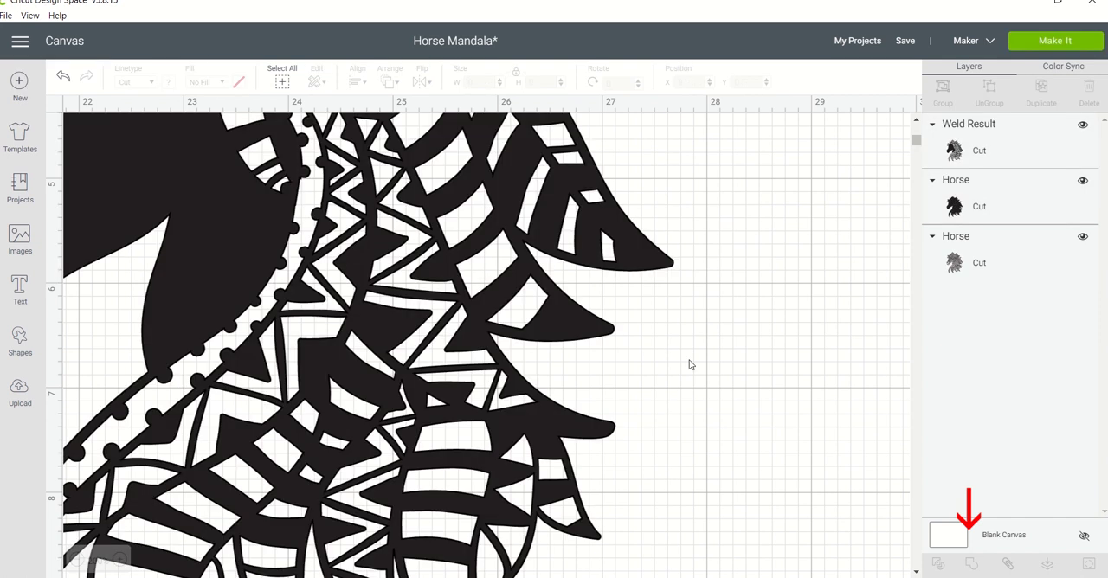
Move the welded third horse to about X 20.728, Y 1.027.
left_click(430, 282)
left_click_drag(429, 281, 523, 303)
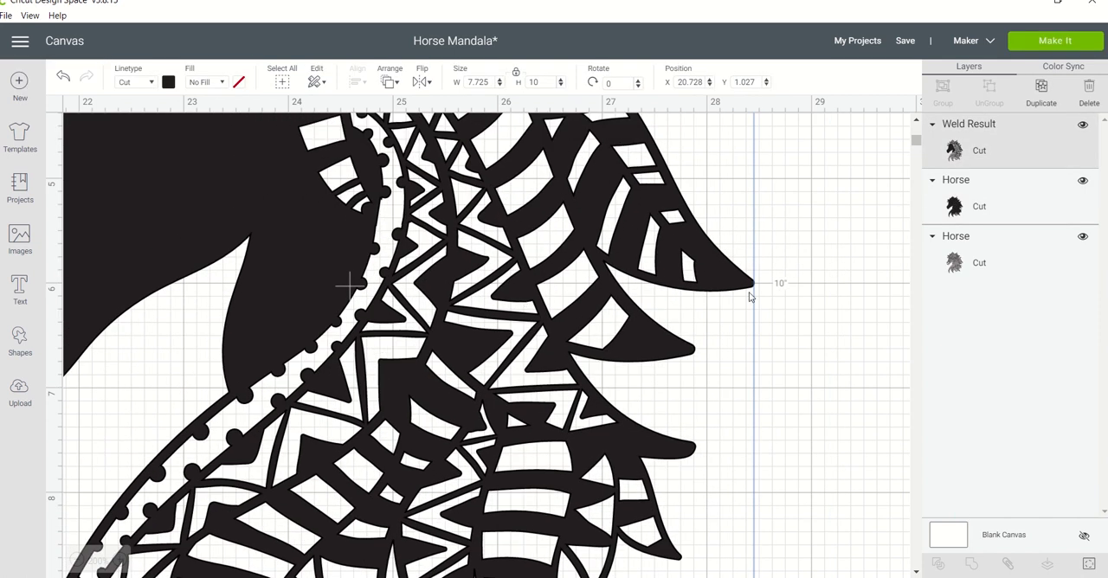
left_click(76, 561)
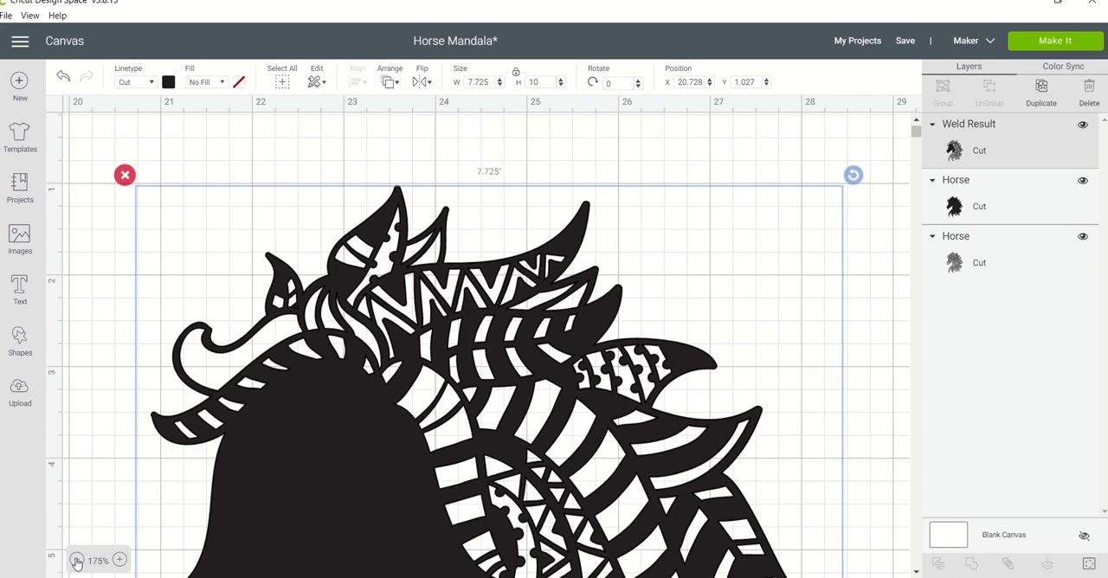
Add a circle, shrink it to about 0.667" and colour it red.
left_click(76, 560)
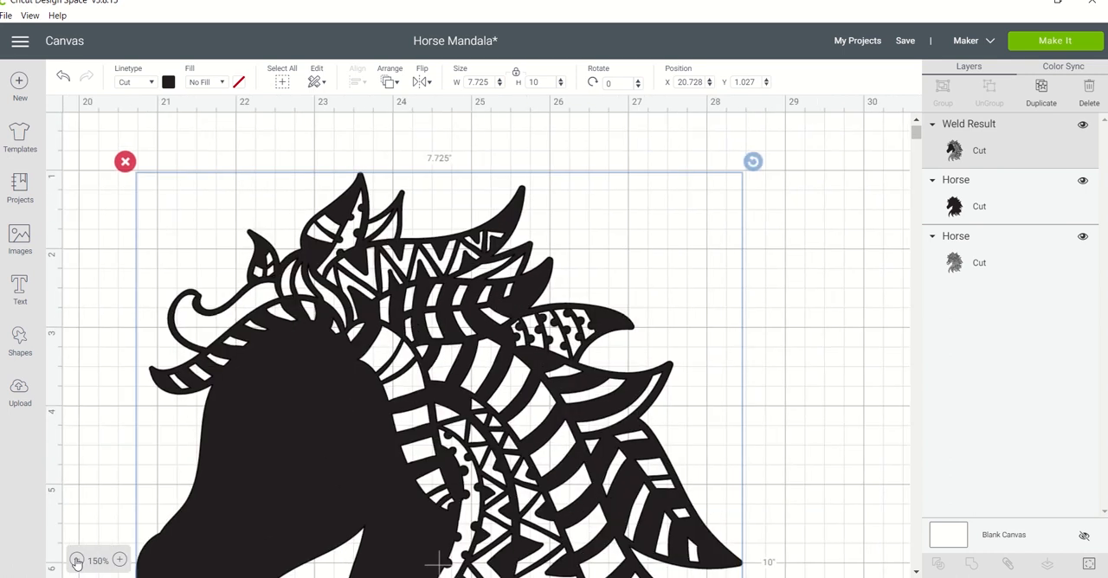
left_click(76, 561)
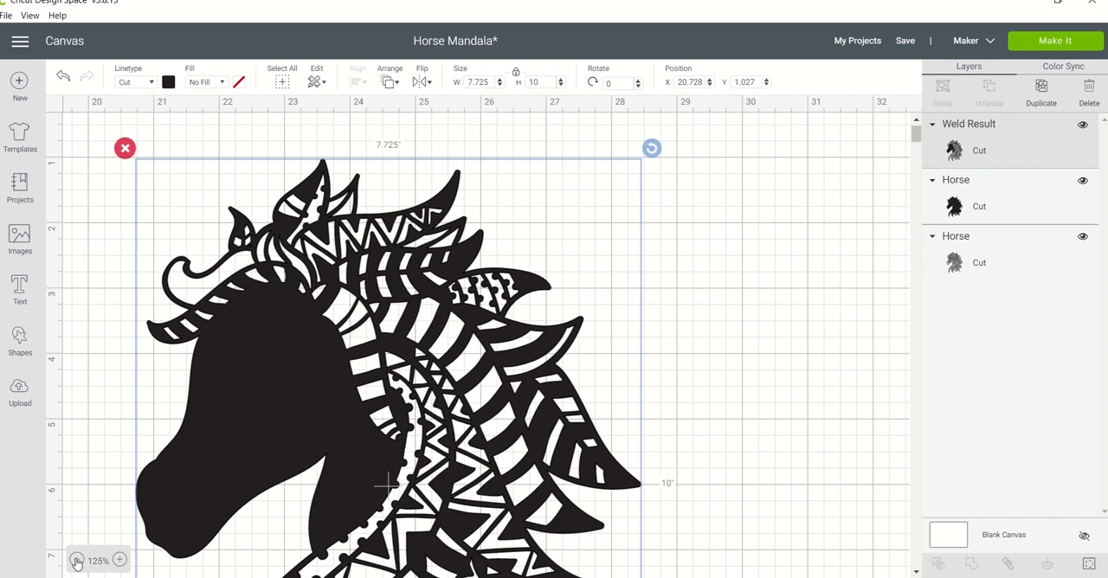
left_click(76, 561)
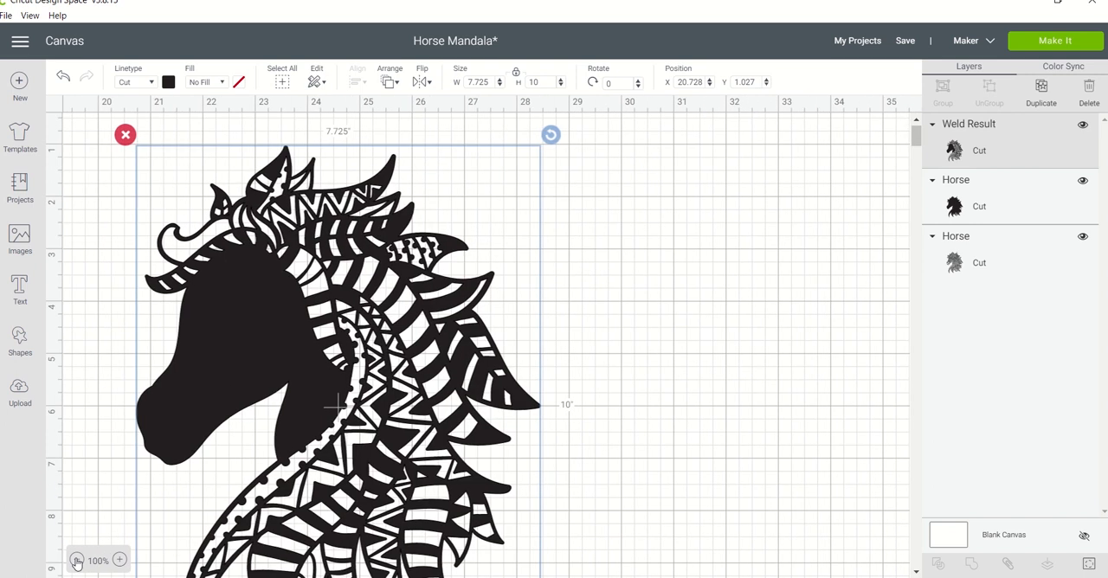
left_click(76, 561)
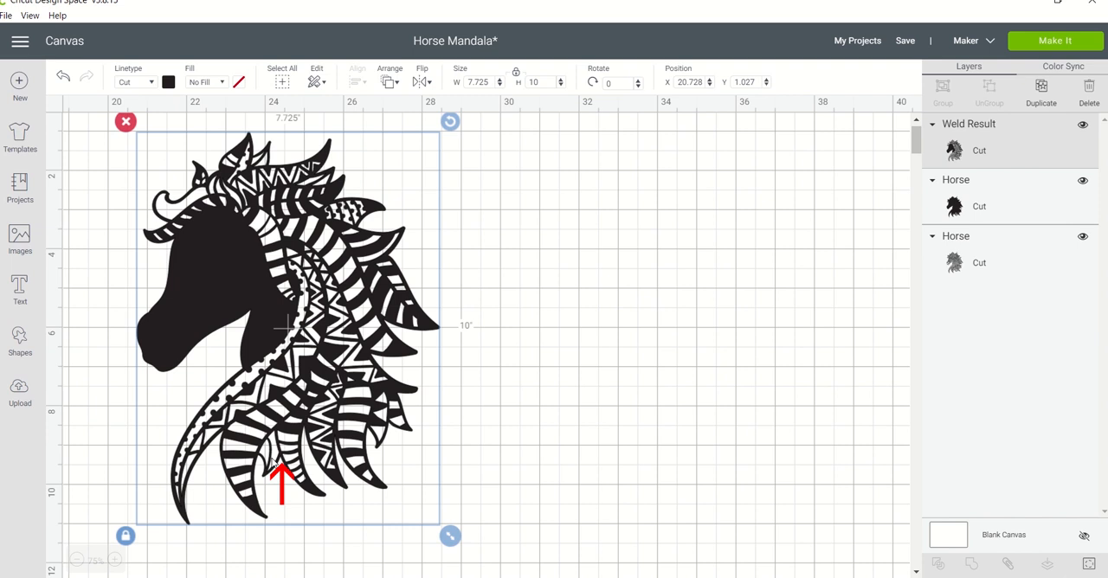
left_click(505, 435)
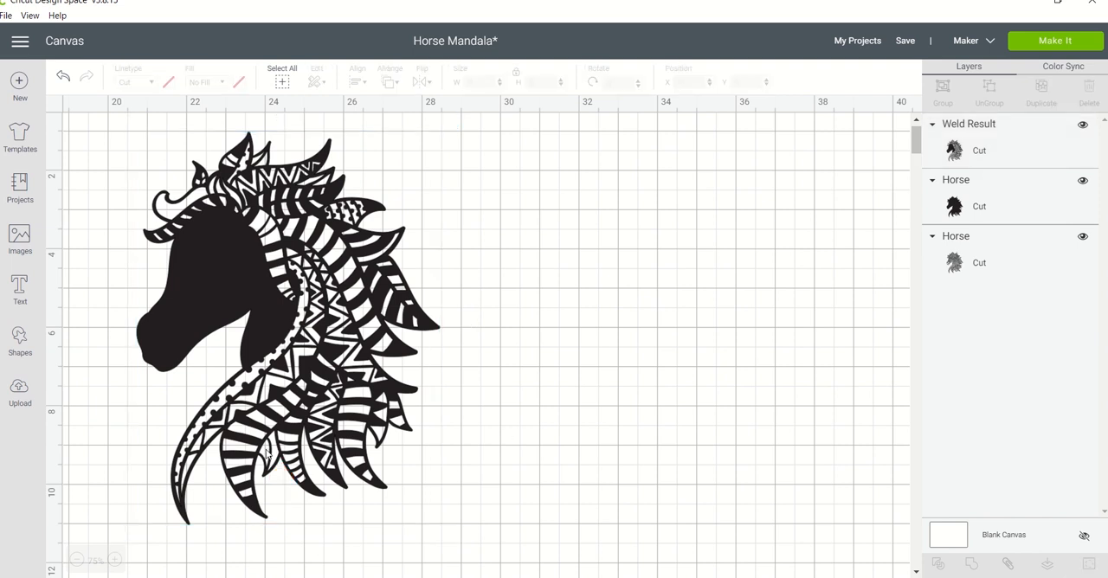
left_click(20, 342)
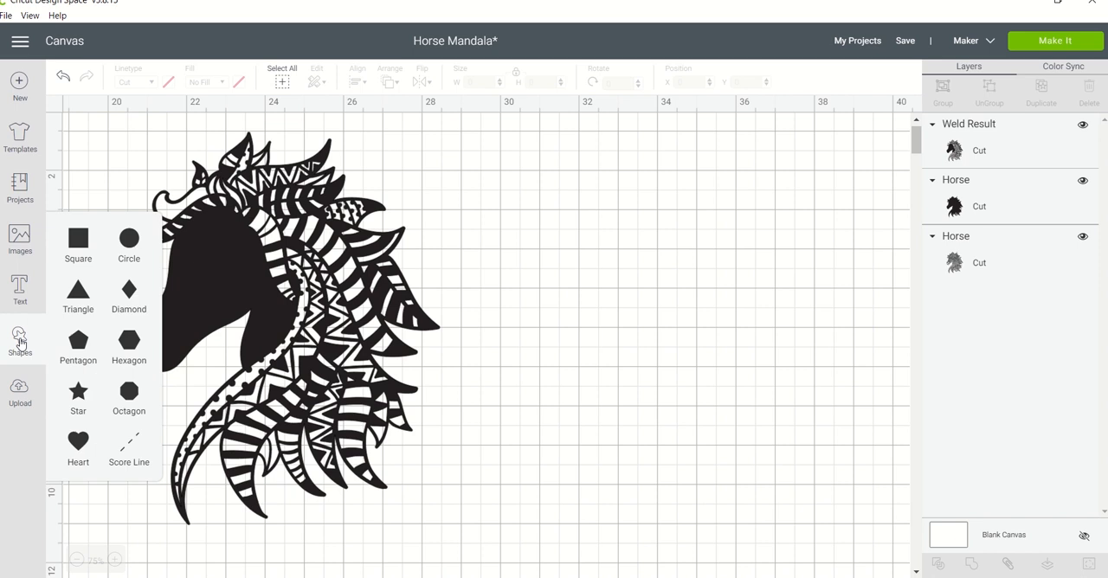
left_click(129, 240)
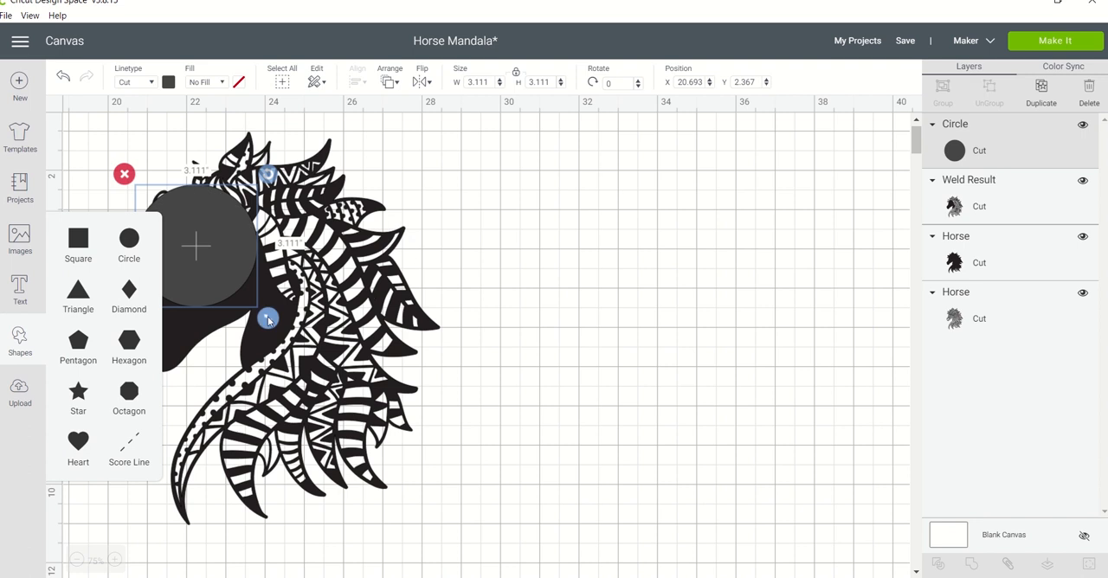
left_click_drag(267, 318, 167, 224)
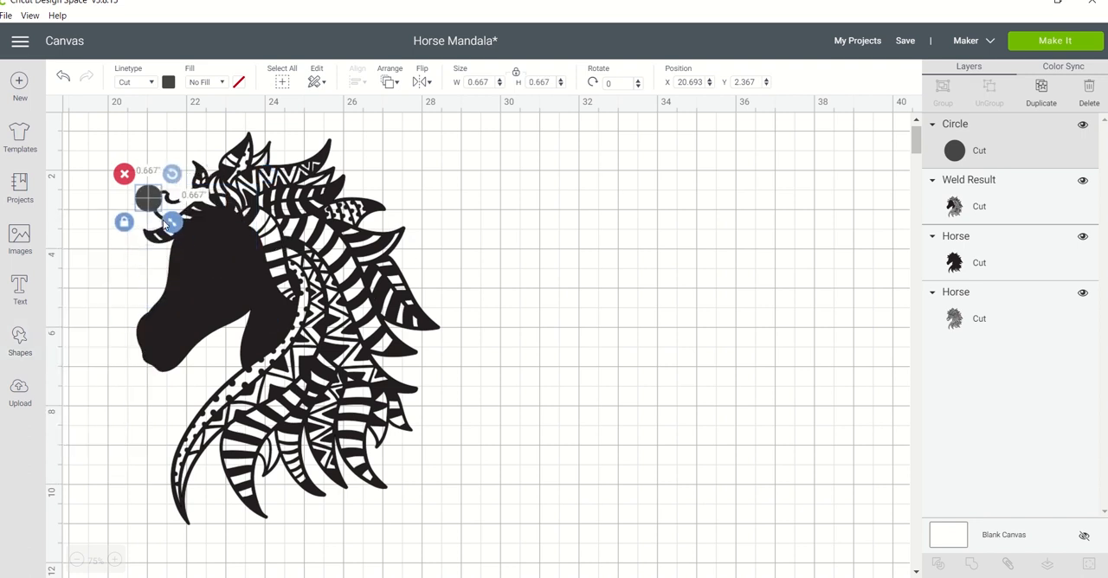
left_click(168, 82)
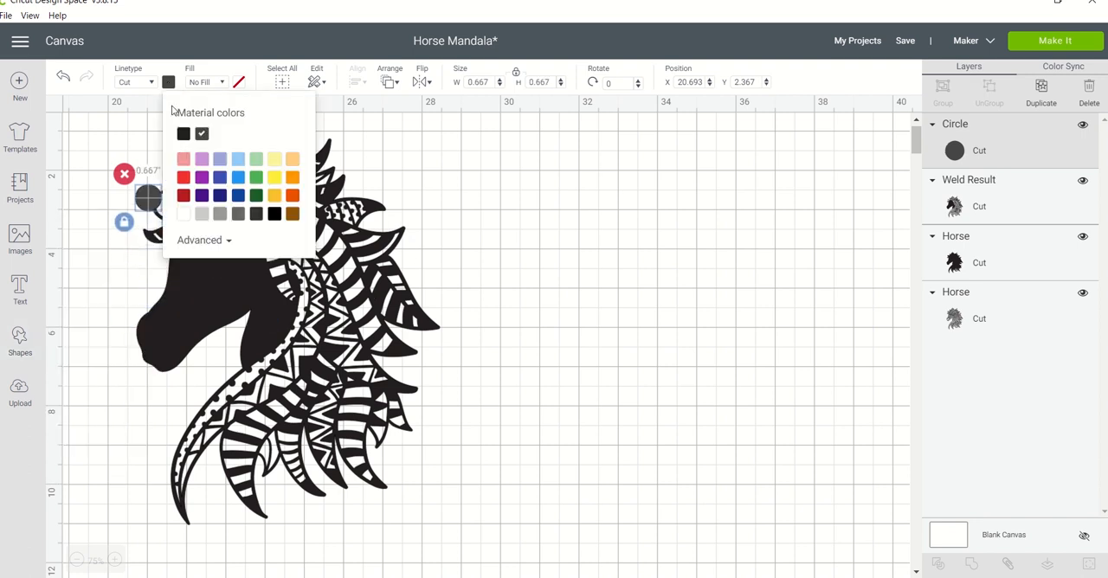
left_click(182, 176)
Shrink the red circle to about 0.315" and place it over the lower mane at about X 23.841, Y 8.867.
left_click_drag(143, 198, 265, 445)
left_click(265, 445)
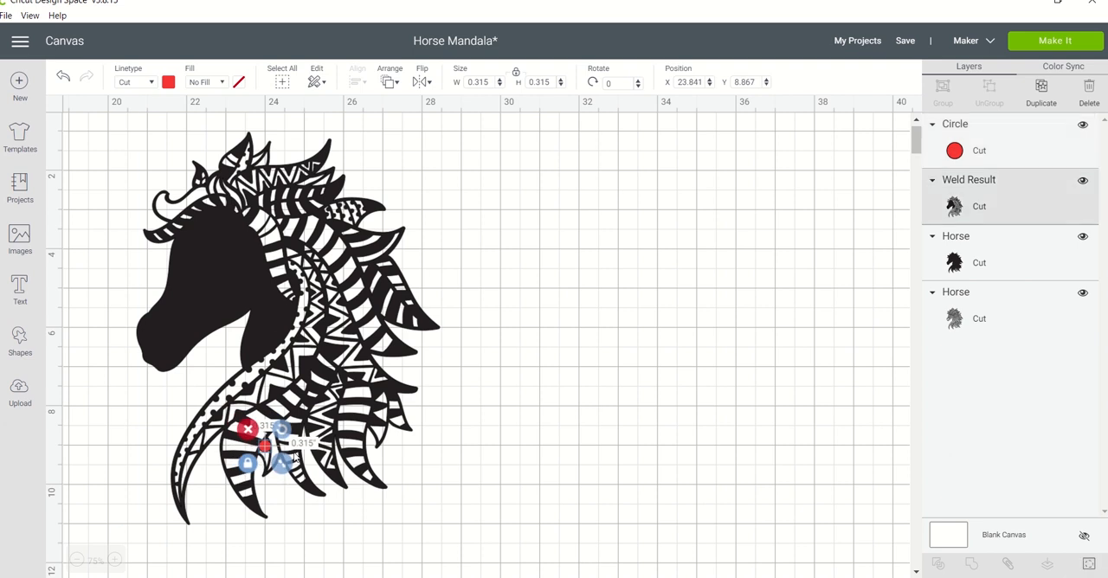
left_click(266, 447)
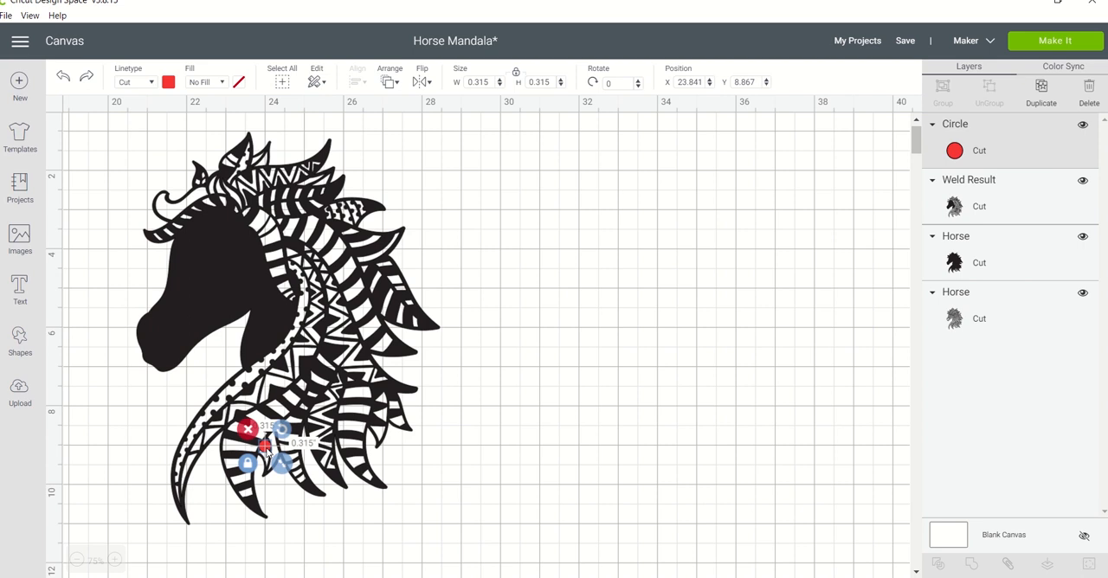
Duplicate the red circle, shrink the copy to about 0.185" at about X 23.822, Y 9.07, and duplicate that small circle.
key("ctrl+d")
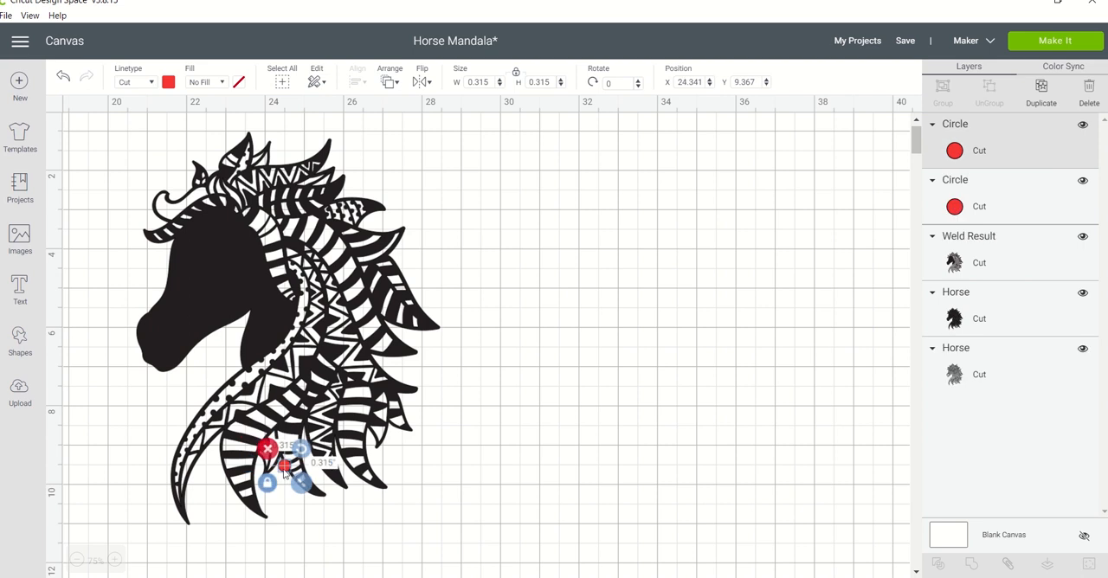
left_click_drag(282, 470, 262, 457)
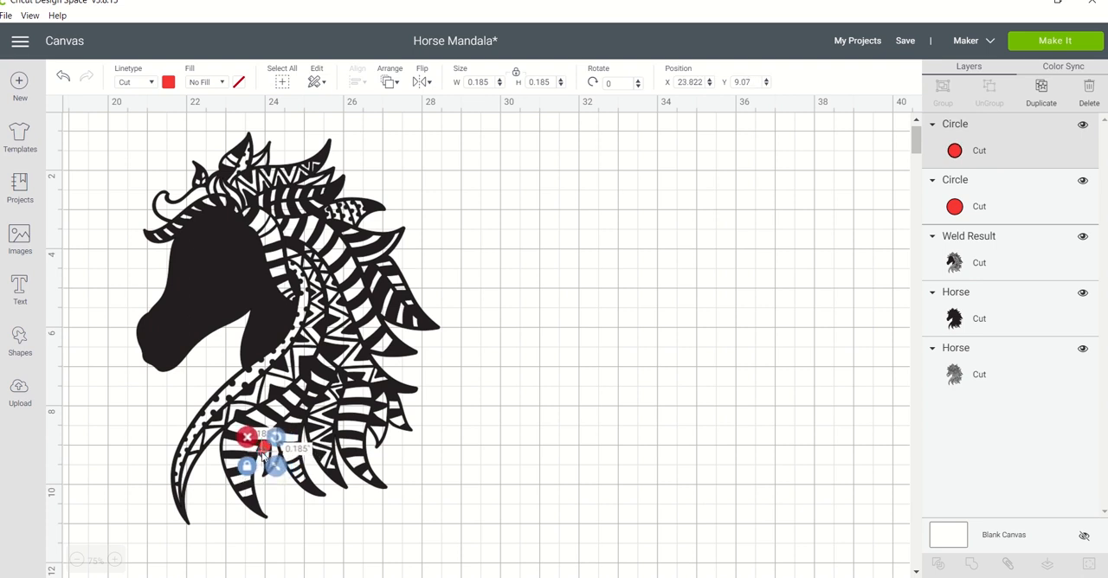
key("ctrl+d")
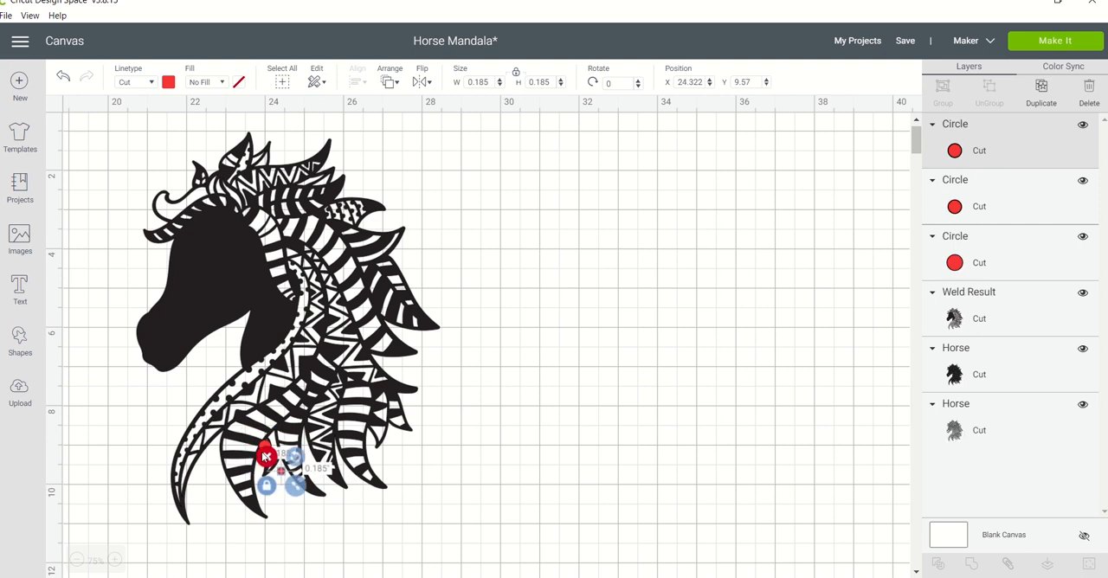
left_click_drag(281, 476, 280, 474)
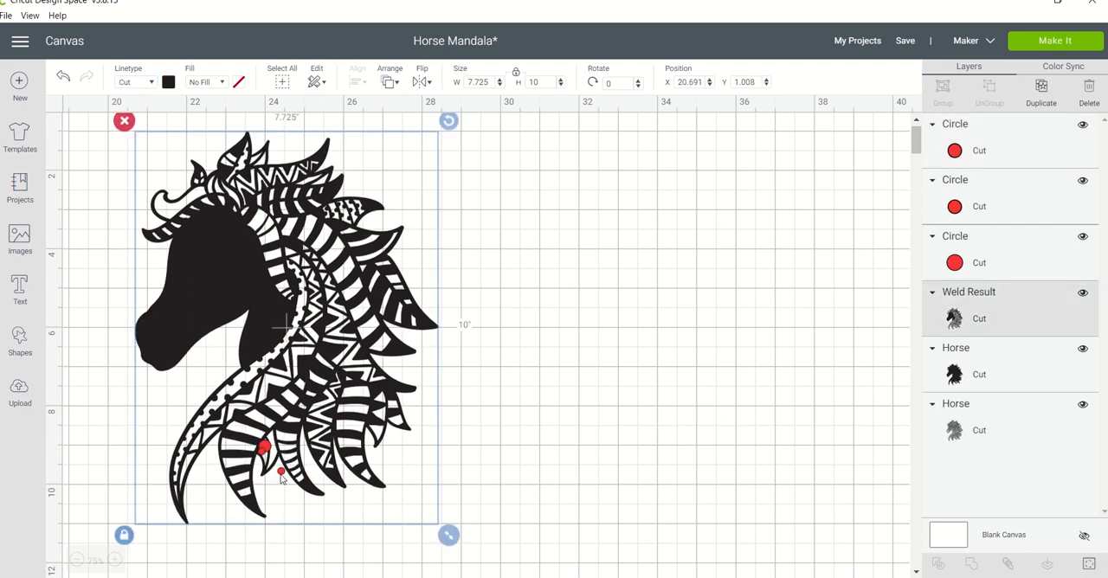
left_click(279, 474)
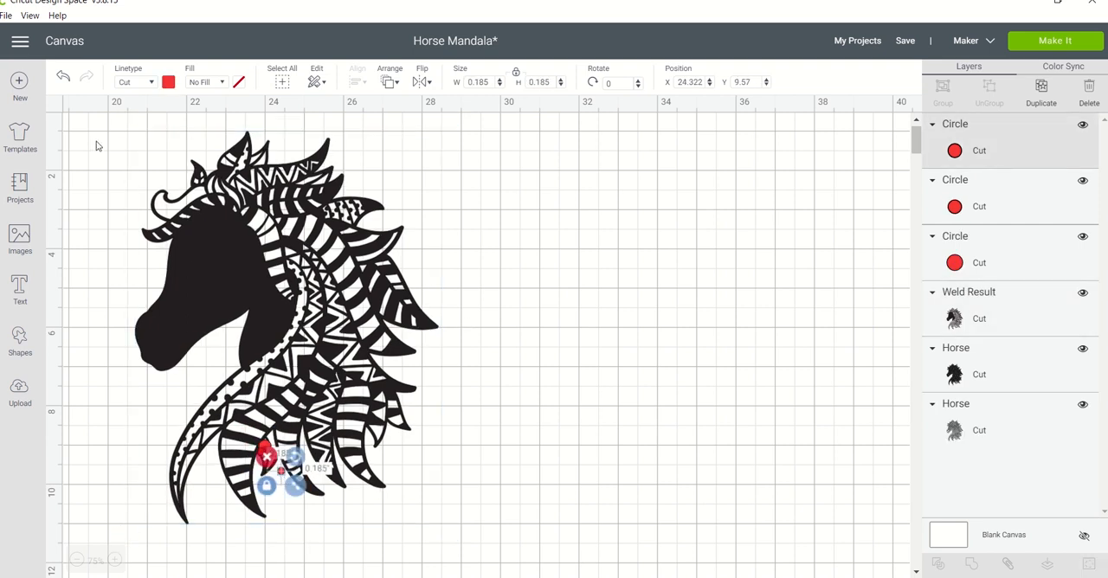
left_click(62, 78)
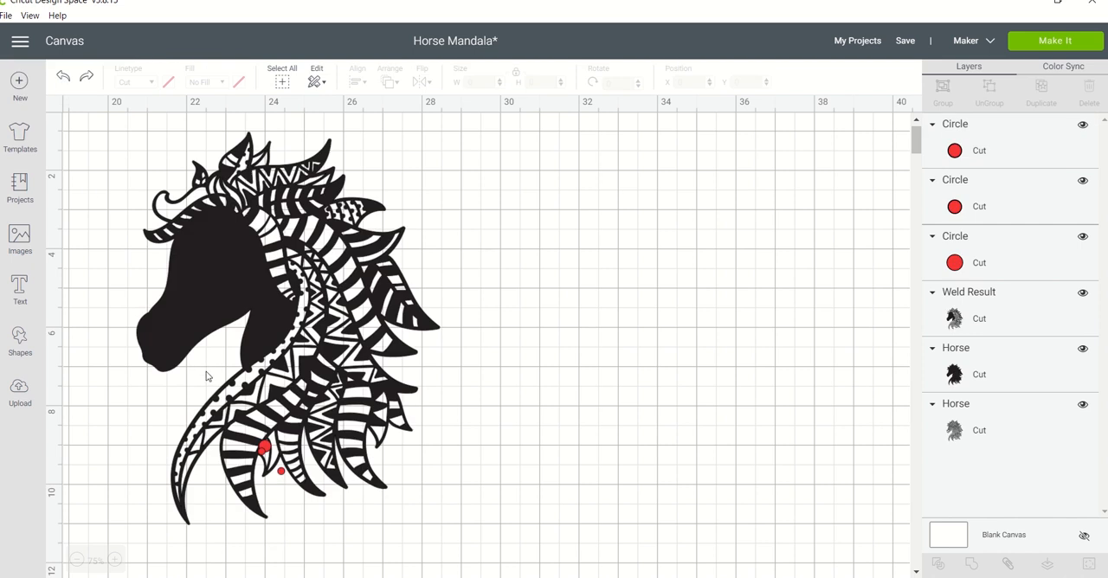
Place the second 0.185" circle beside the first at about X 23.952, Y 9.107 and duplicate it.
left_click(281, 475)
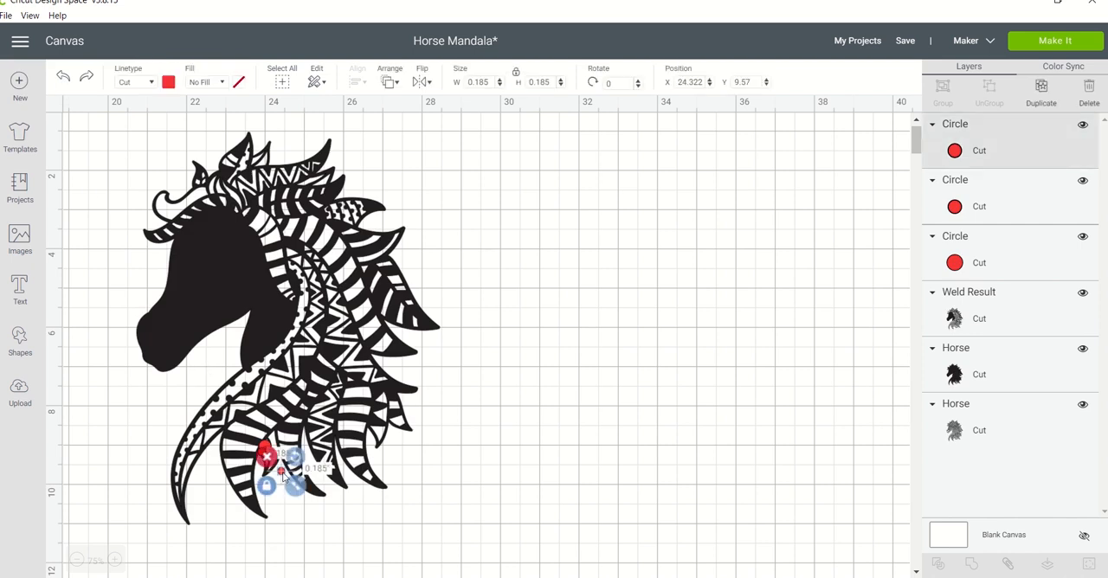
left_click_drag(282, 474, 267, 456)
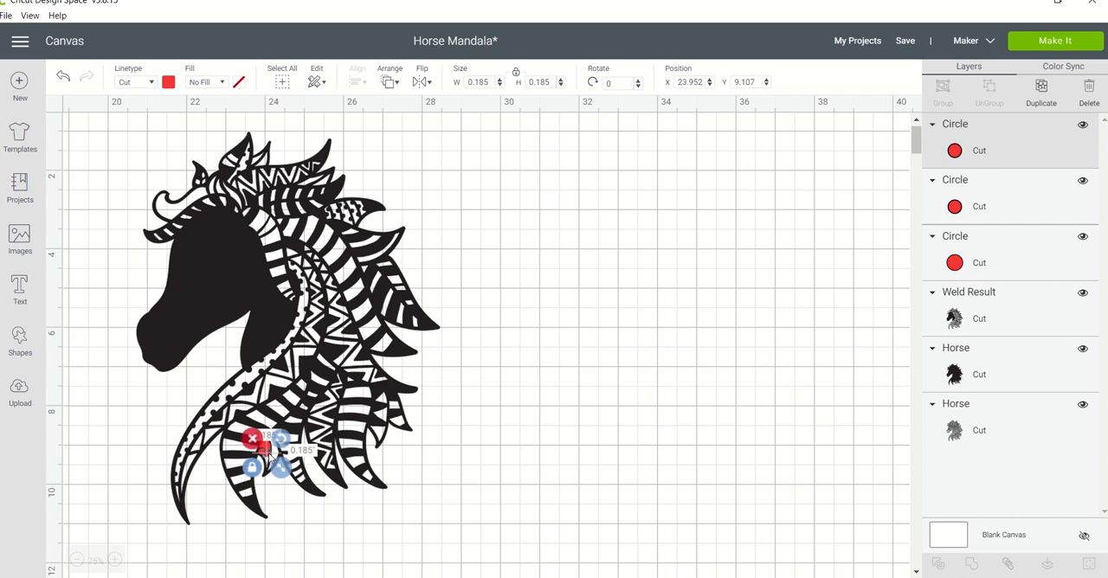
key("ctrl+d")
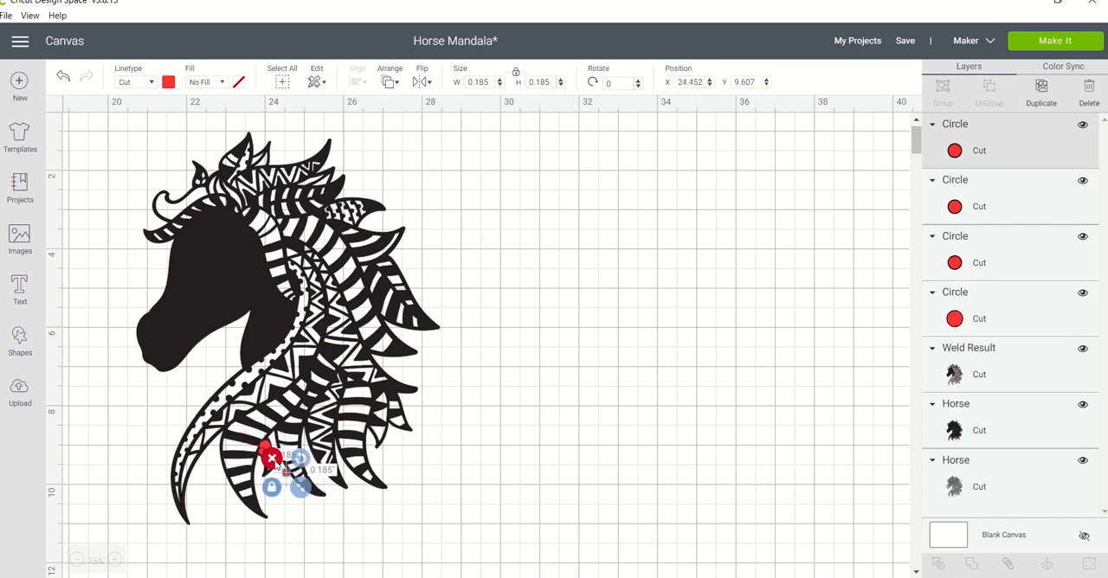
left_click(283, 473)
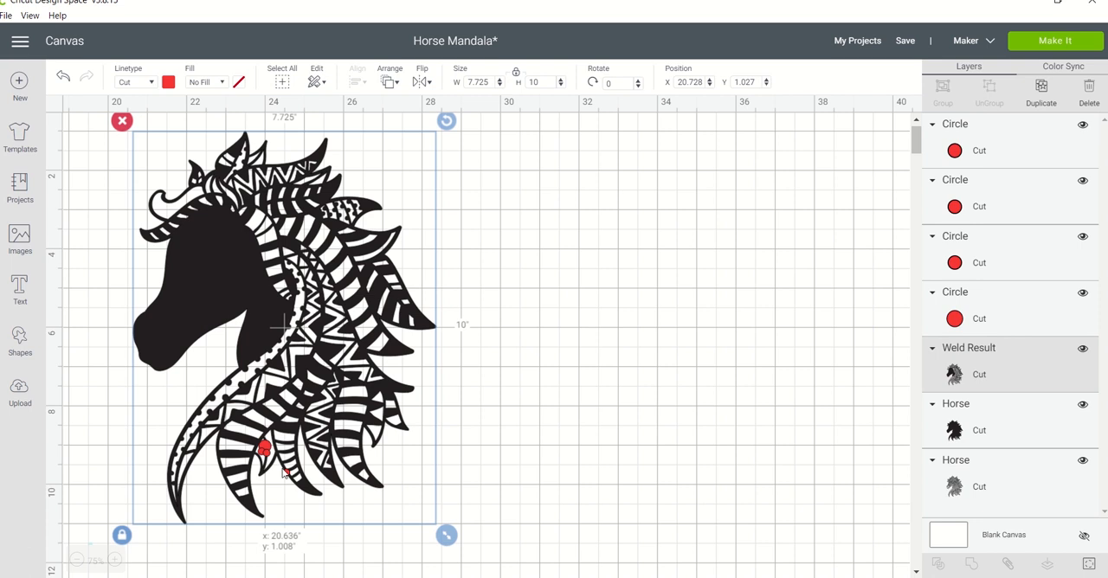
left_click_drag(283, 473, 279, 472)
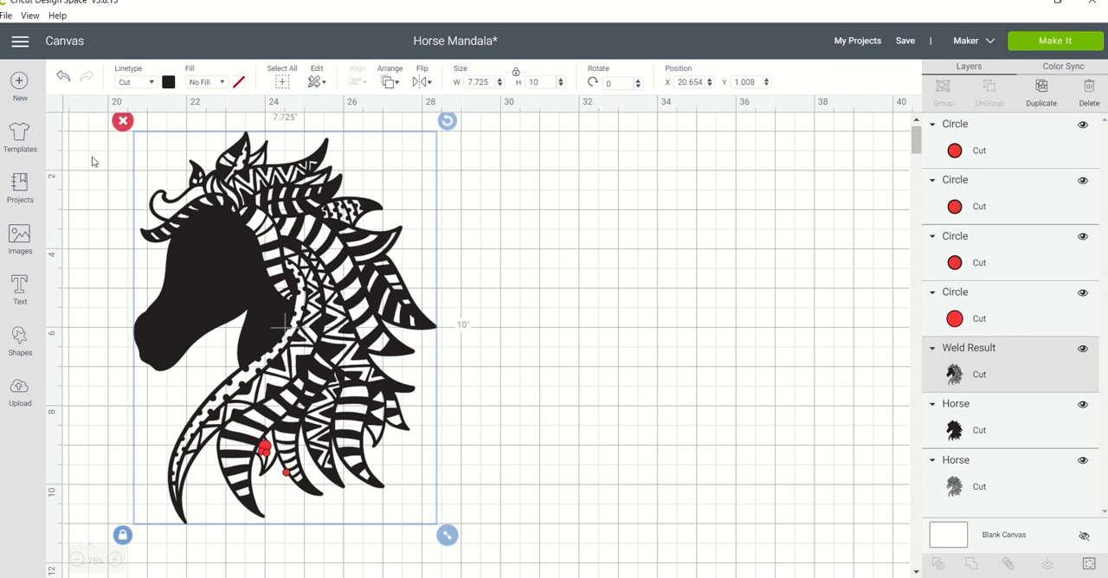
left_click(62, 79)
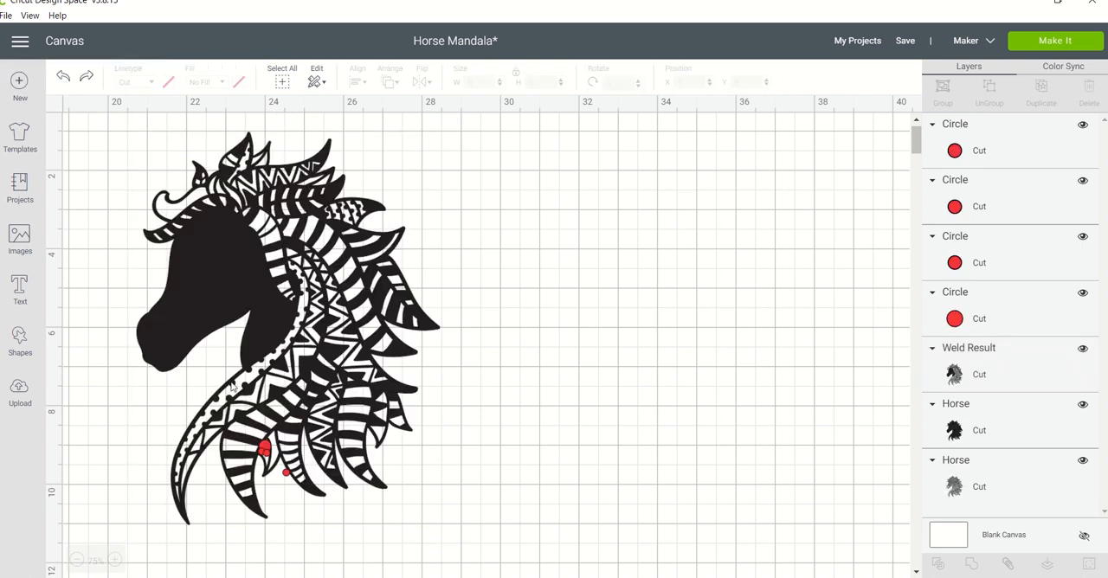
Place the third 0.185" circle at about X 23.933, Y 9.219 and weld all the red circles to the horse.
left_click(286, 474)
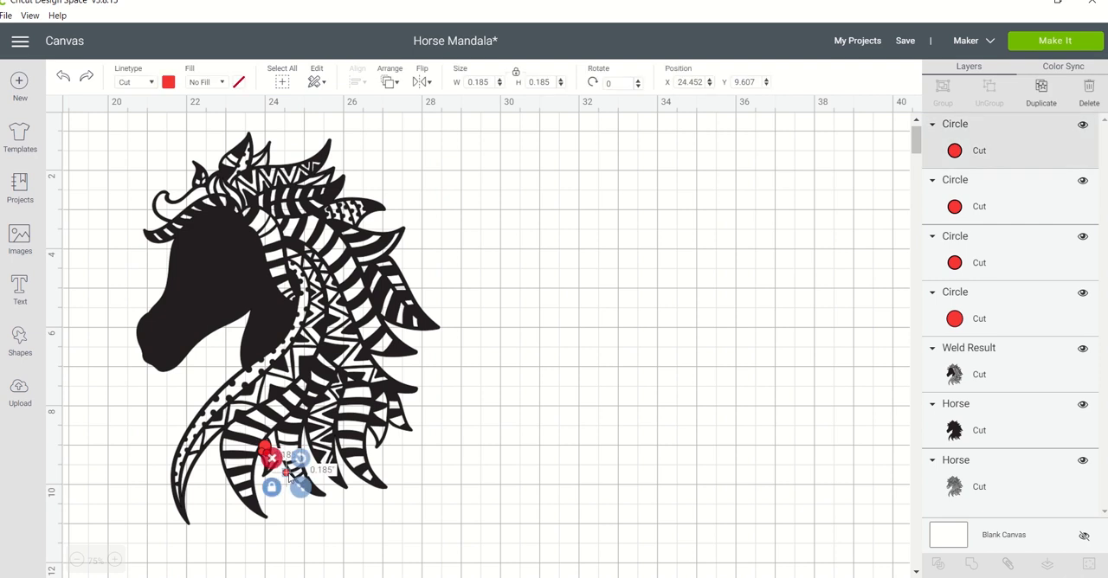
left_click_drag(288, 475, 269, 463)
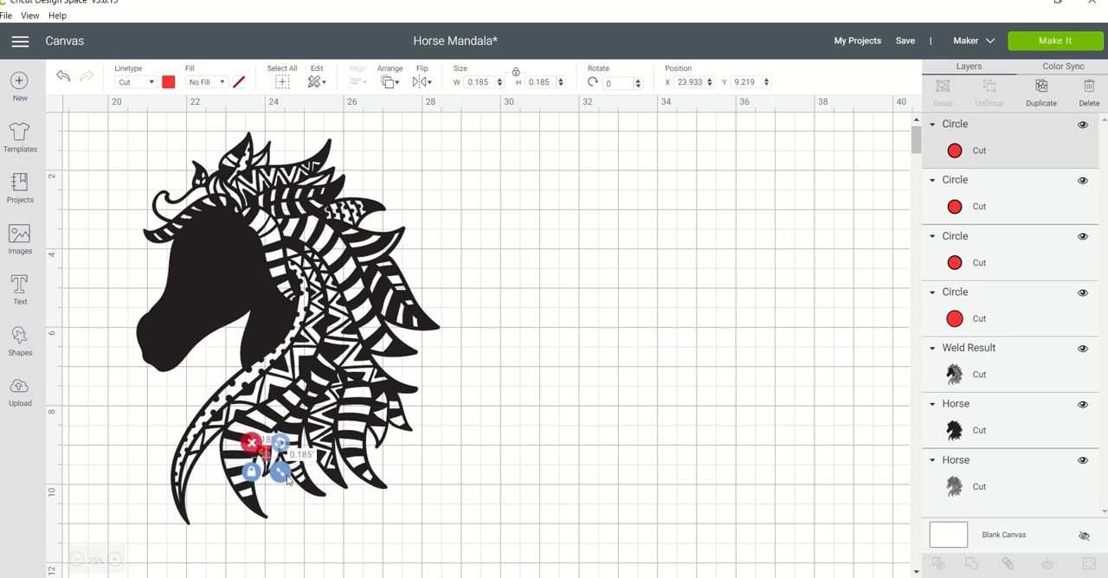
left_click(312, 520)
left_click(307, 572)
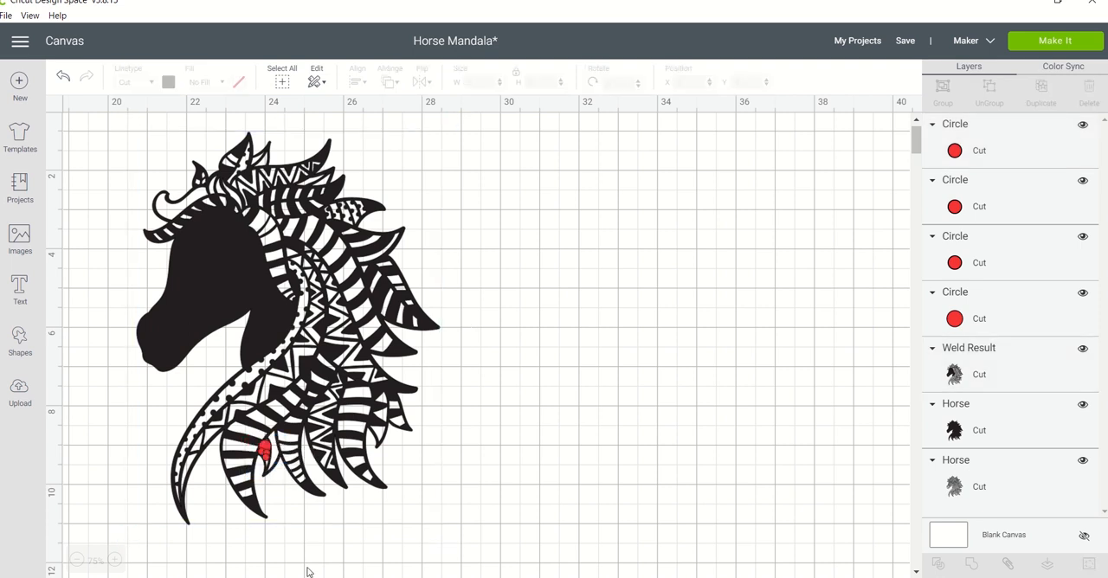
left_click_drag(296, 553, 244, 423)
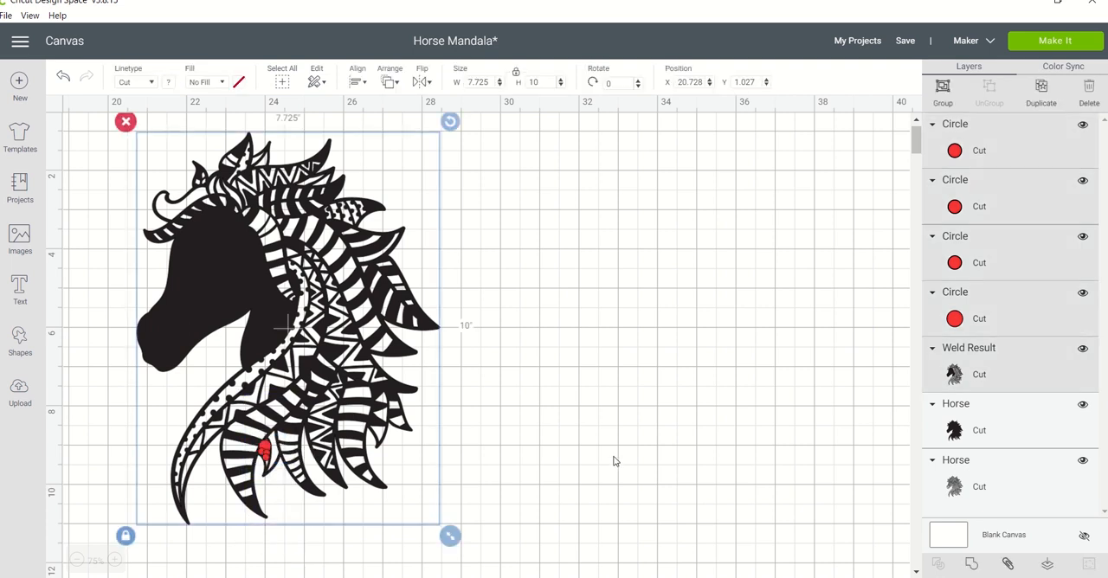
left_click(971, 567)
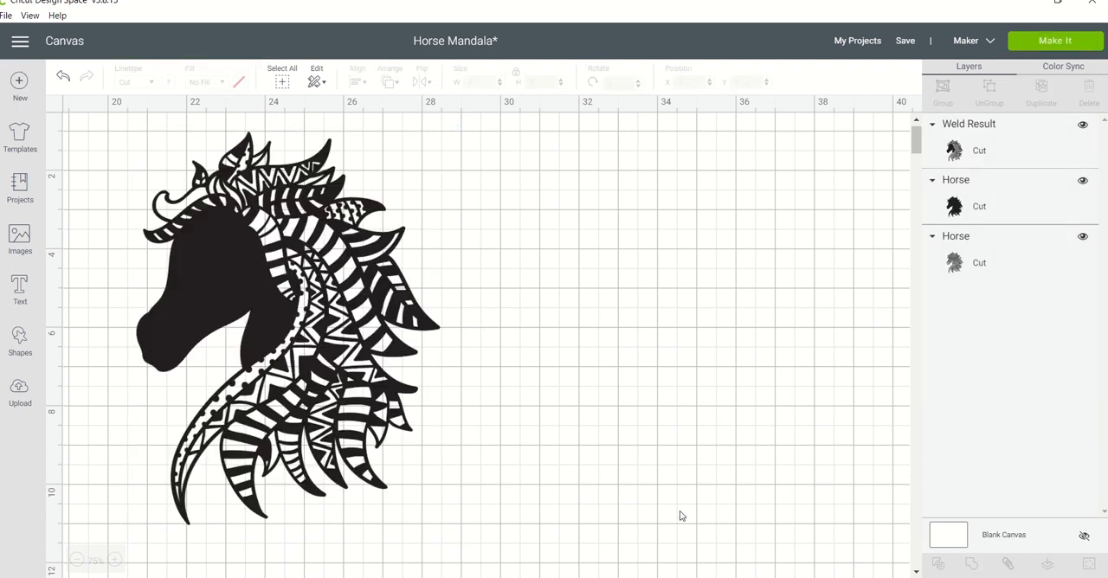
Add a triangle about 0.186" wide, rotated about 60.71°, below the filled mane area at about X 23.874, Y 9.331.
left_click(23, 338)
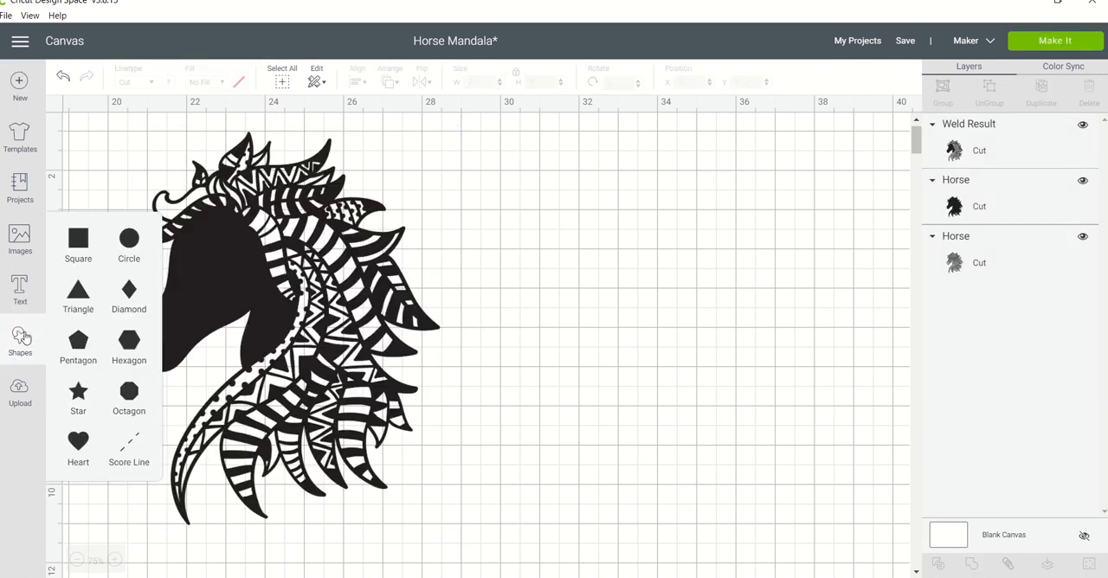
left_click(80, 293)
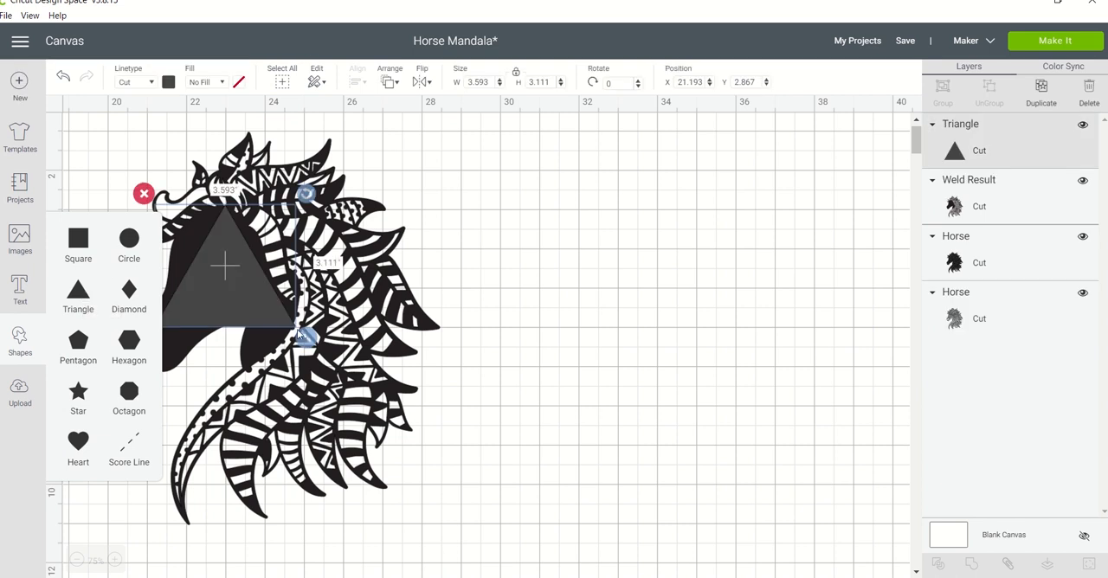
left_click_drag(299, 334, 273, 463)
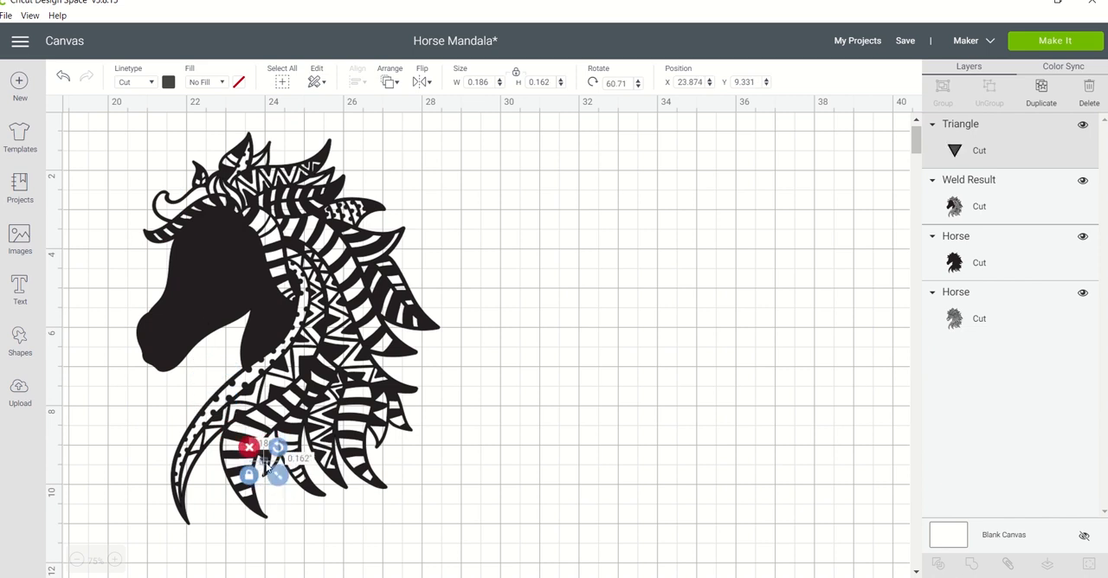
Shift the welded horse to about X 20.654, Y 0.971 and weld it with the small triangle.
left_click(266, 463)
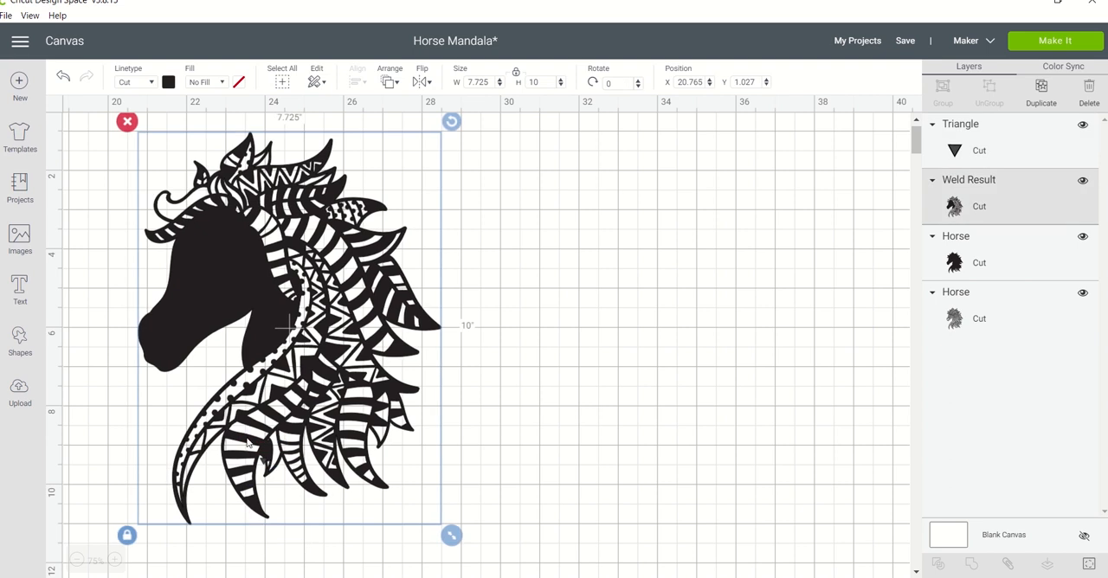
left_click_drag(248, 444, 243, 439)
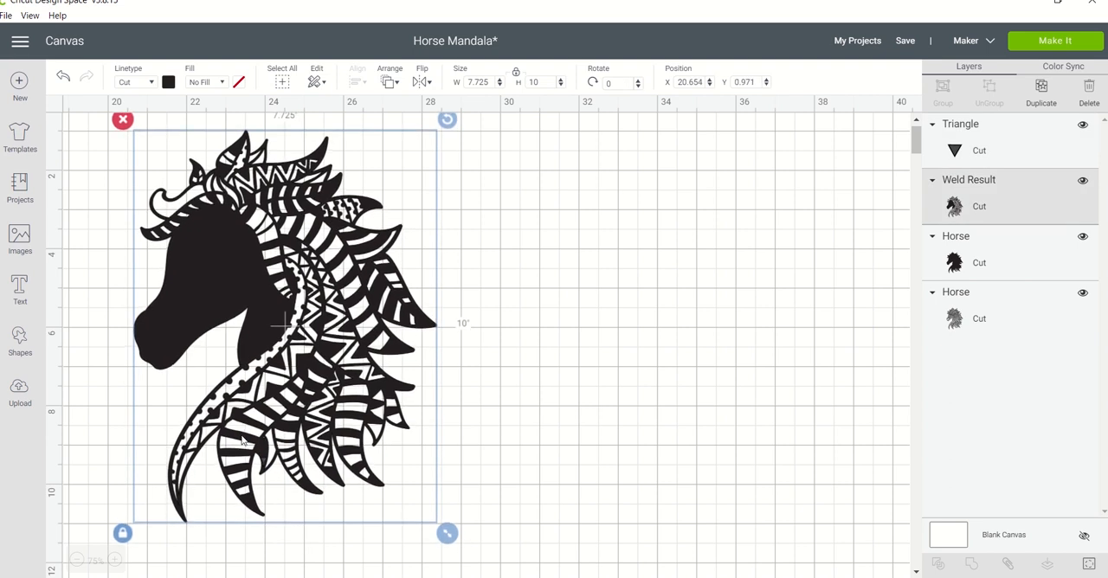
left_click(534, 404)
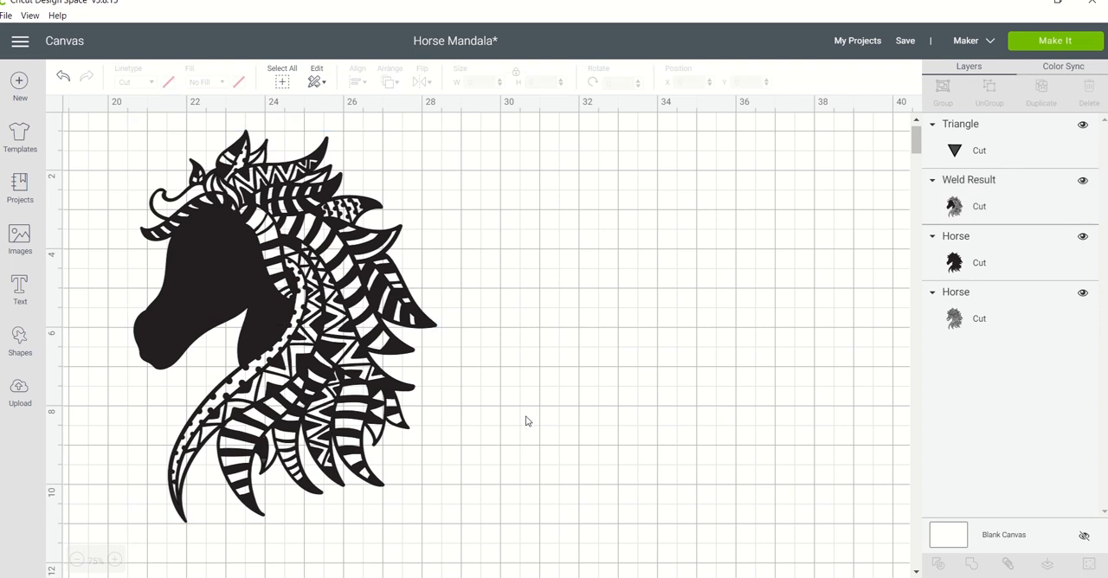
left_click_drag(525, 421, 129, 485)
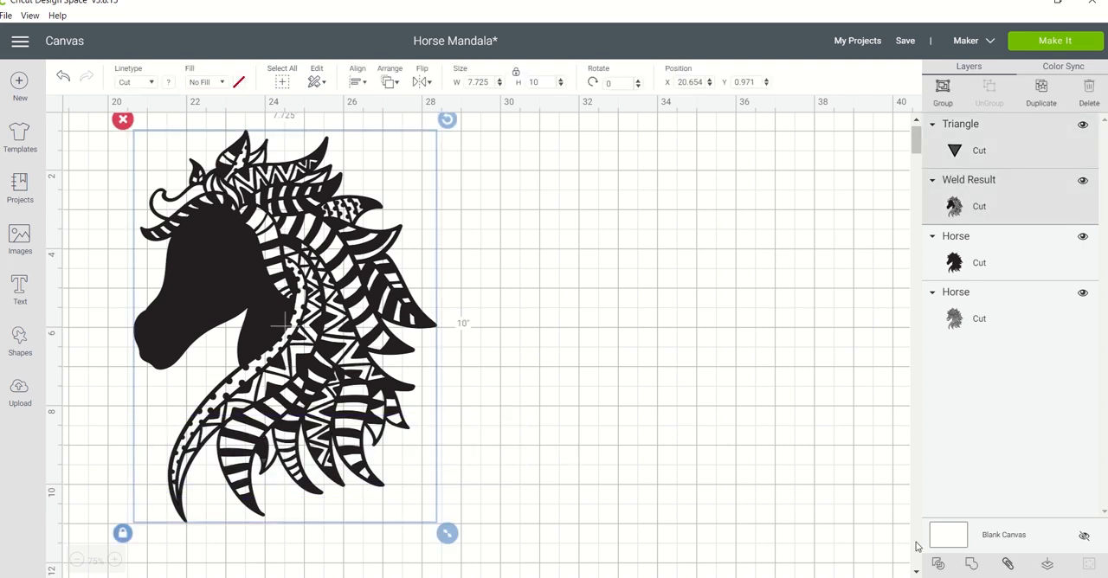
left_click(972, 564)
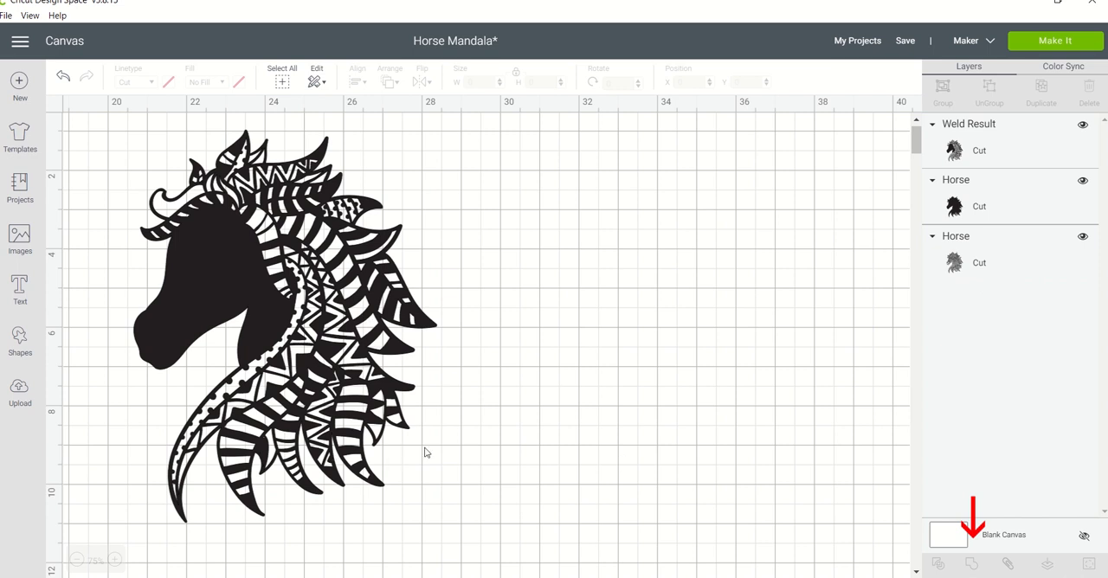
Save the project and move the welded horse to about X 20.969, Y 0.953.
left_click(904, 40)
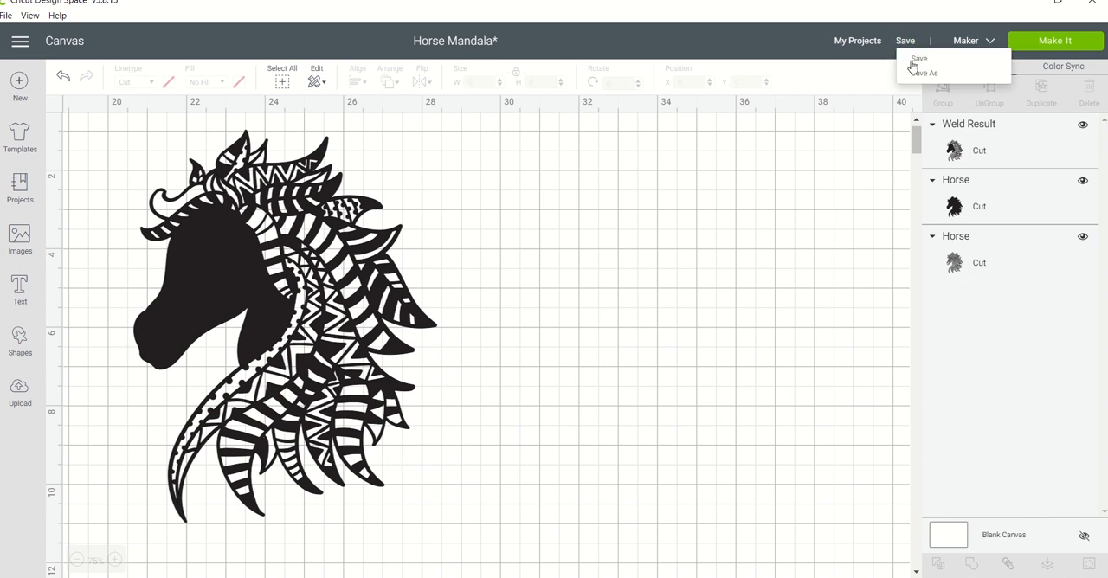
left_click(916, 60)
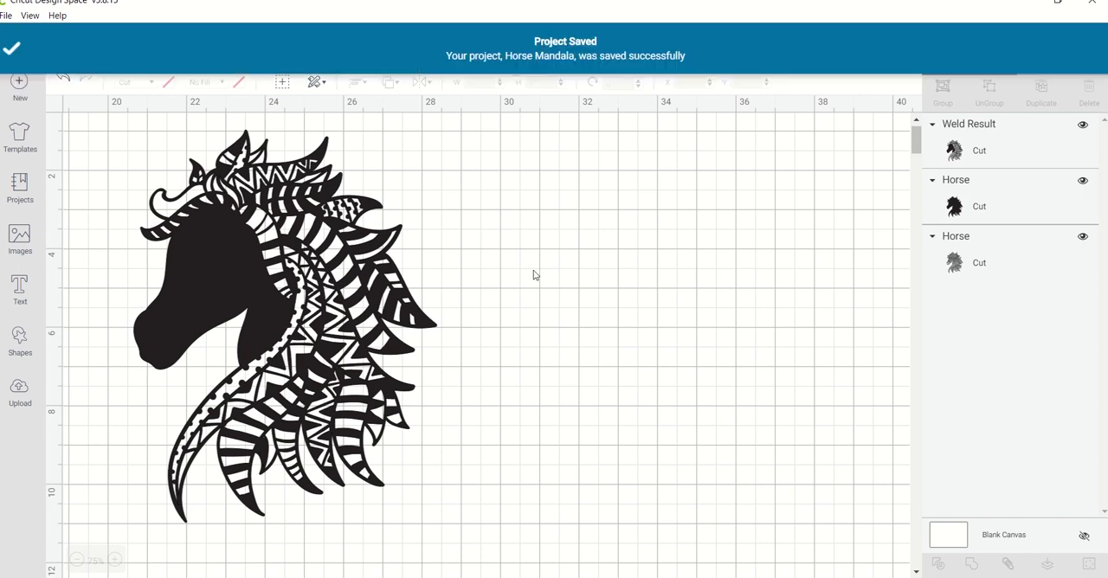
left_click(277, 217)
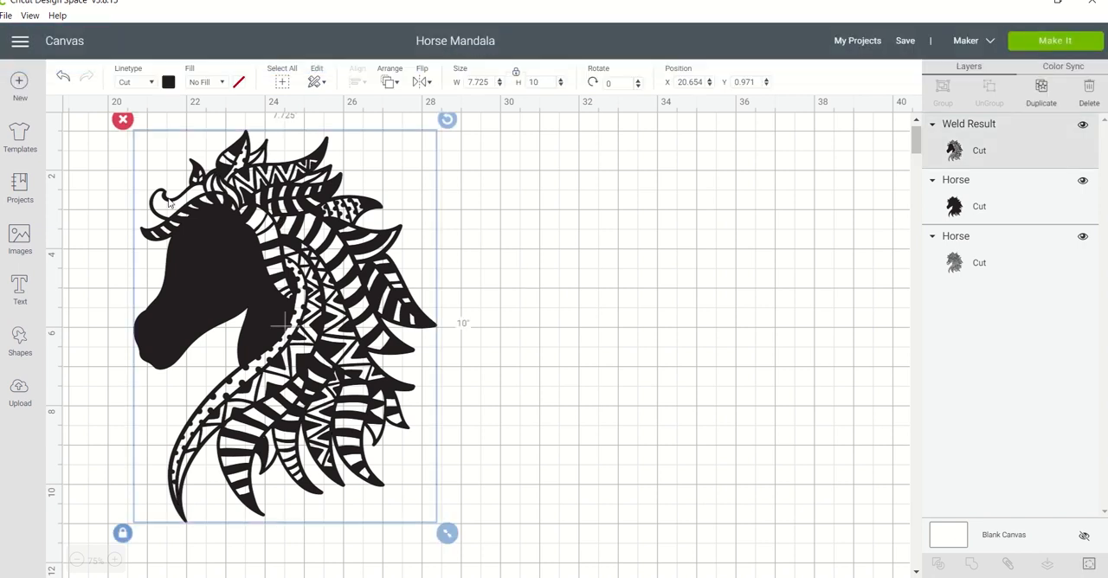
left_click(498, 174)
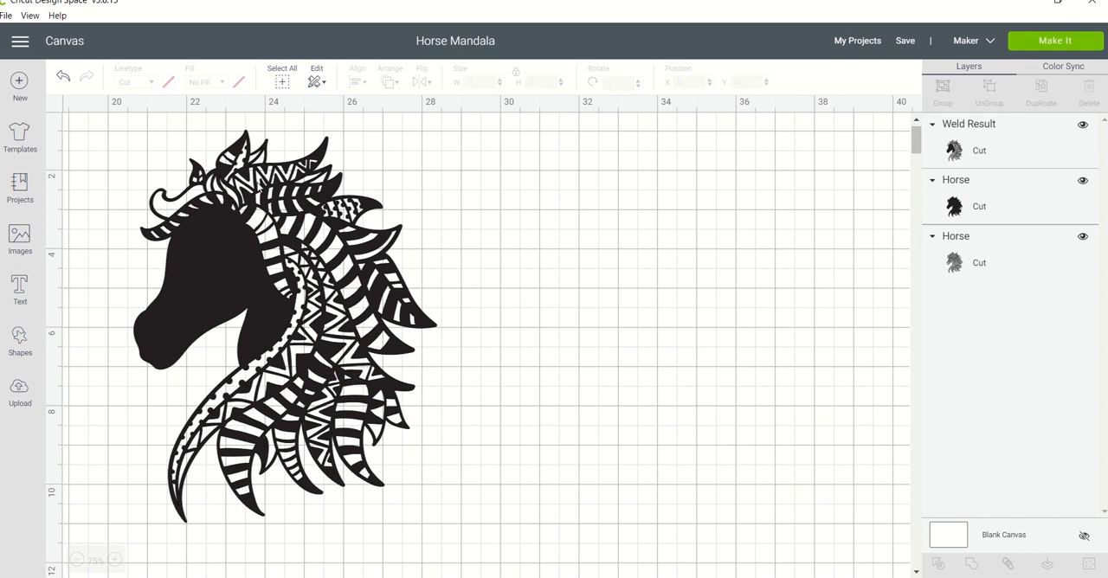
left_click_drag(260, 186, 271, 185)
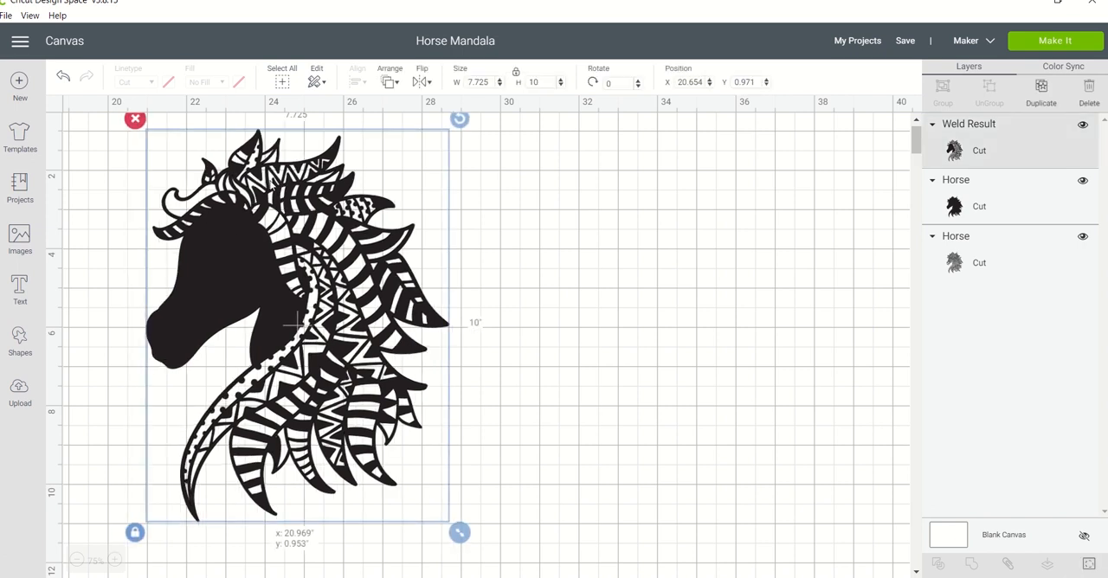
Add a square, reshape it into a narrow rectangle and rotate it about 58.01° over the forelock at about X 21.038, Y 1.653.
left_click(20, 338)
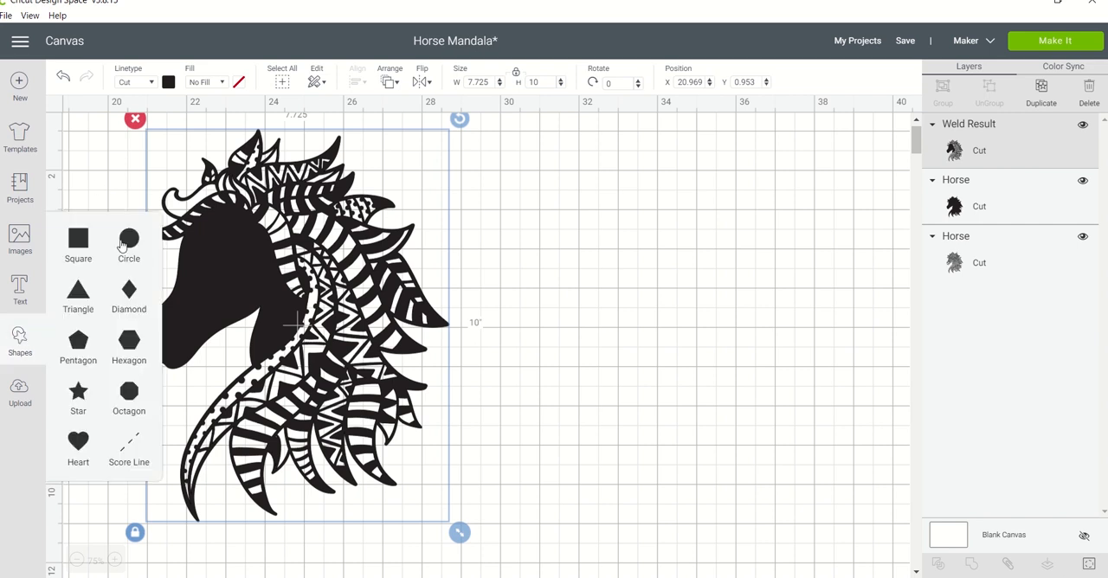
left_click(78, 239)
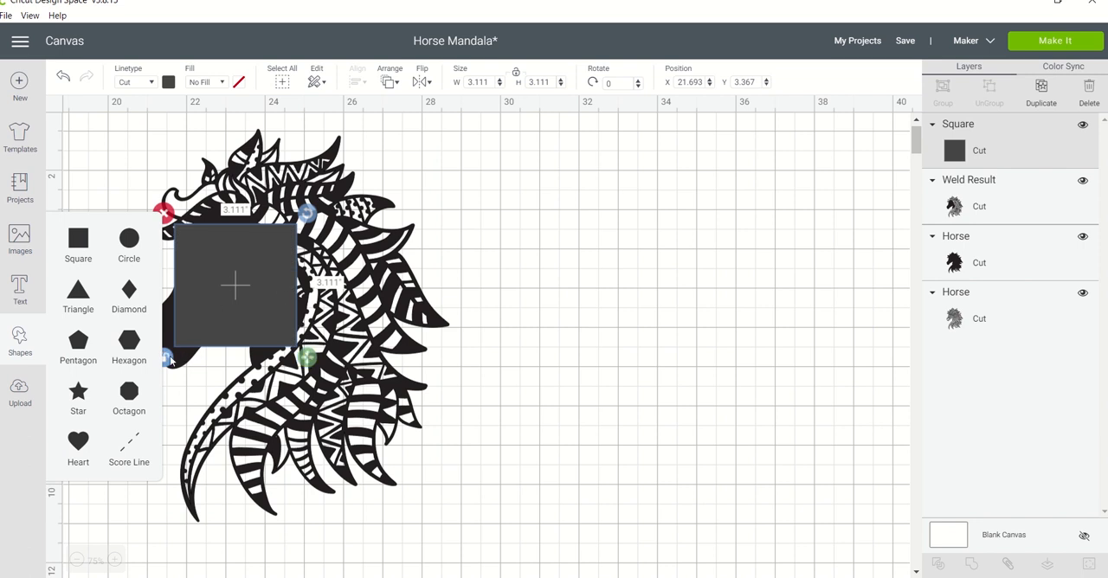
left_click_drag(311, 360, 227, 321)
mouse_move(217, 213)
left_mouse_down()
mouse_move(232, 218)
mouse_move(257, 274)
mouse_move(218, 231)
mouse_move(223, 195)
left_mouse_up()
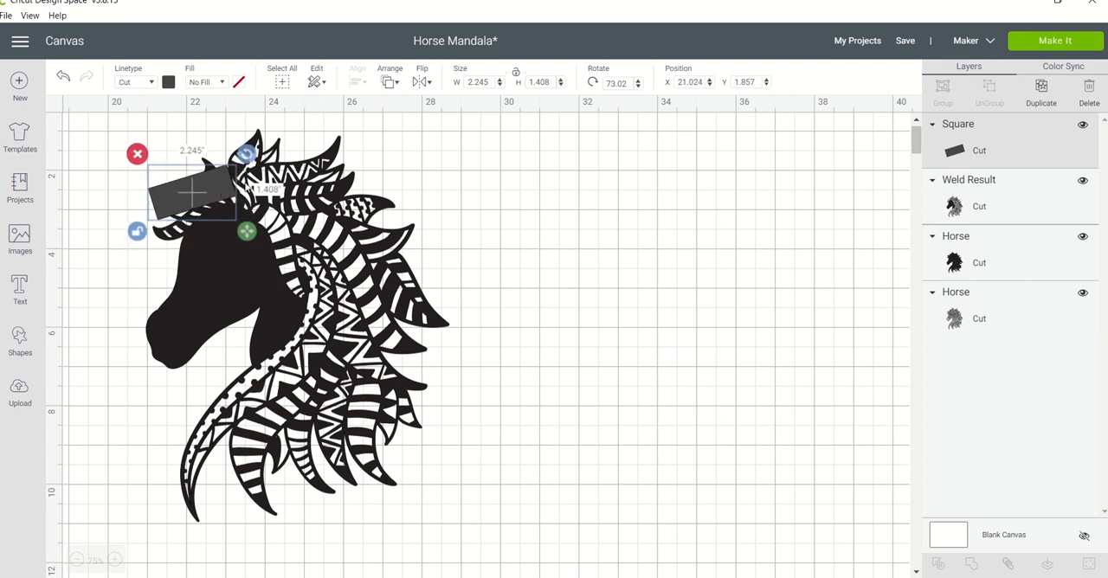
left_click_drag(244, 150, 232, 142)
left_click(212, 181)
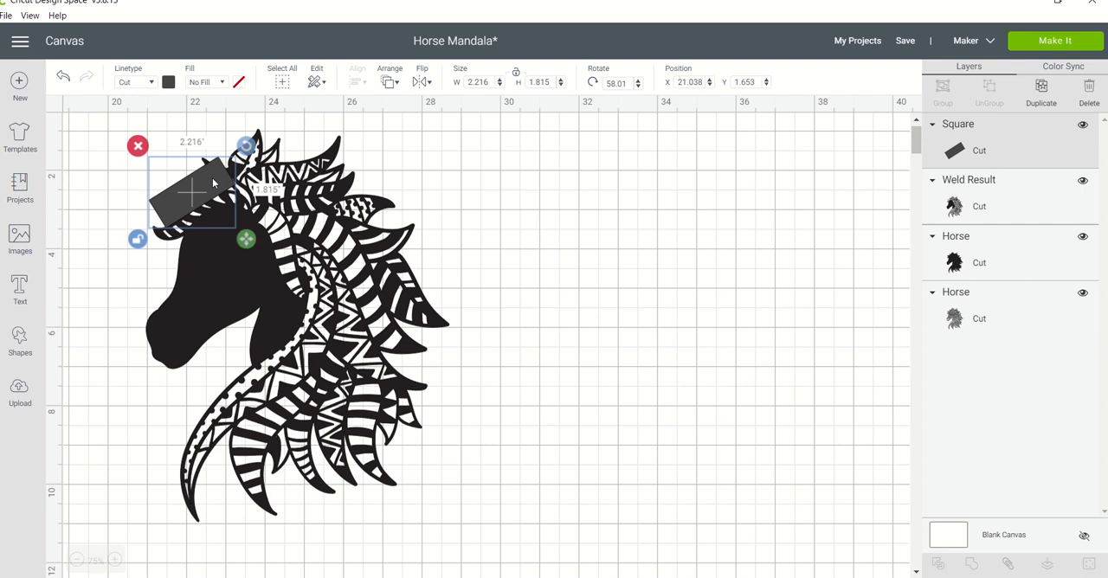
Rotate the rectangle to about 0.79° and place it over the lower striped mane lock at about X 26.086, Y 7.454.
left_click_drag(214, 182, 303, 352)
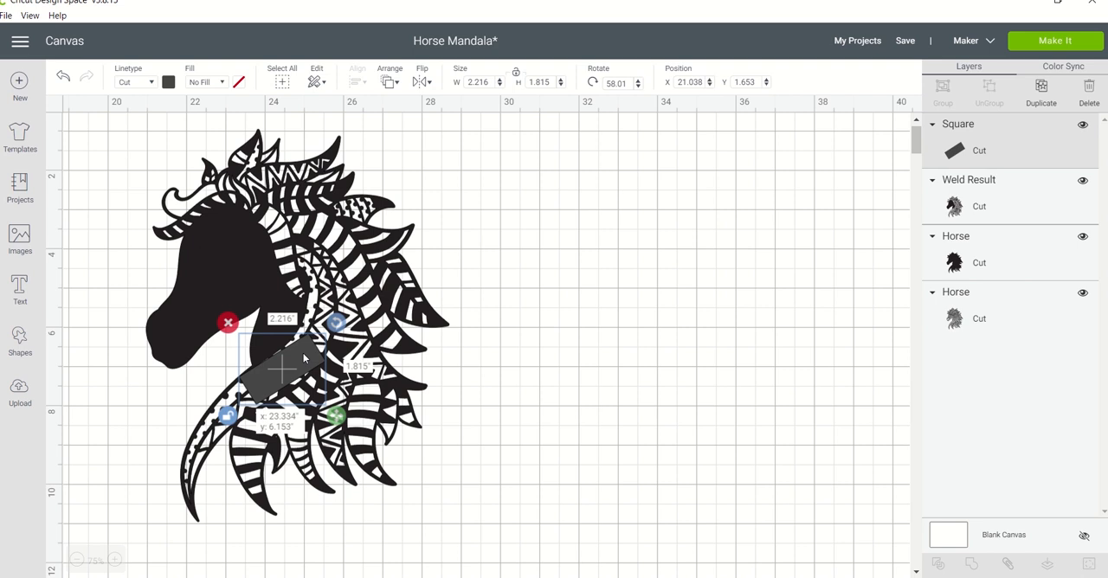
left_click_drag(303, 355, 306, 362)
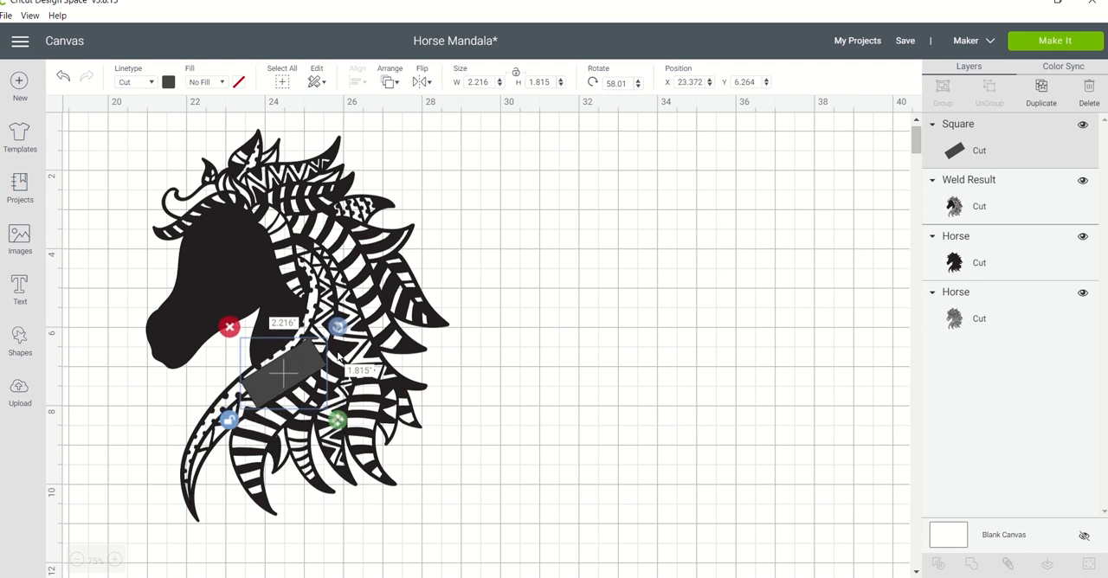
left_click_drag(337, 327, 306, 313)
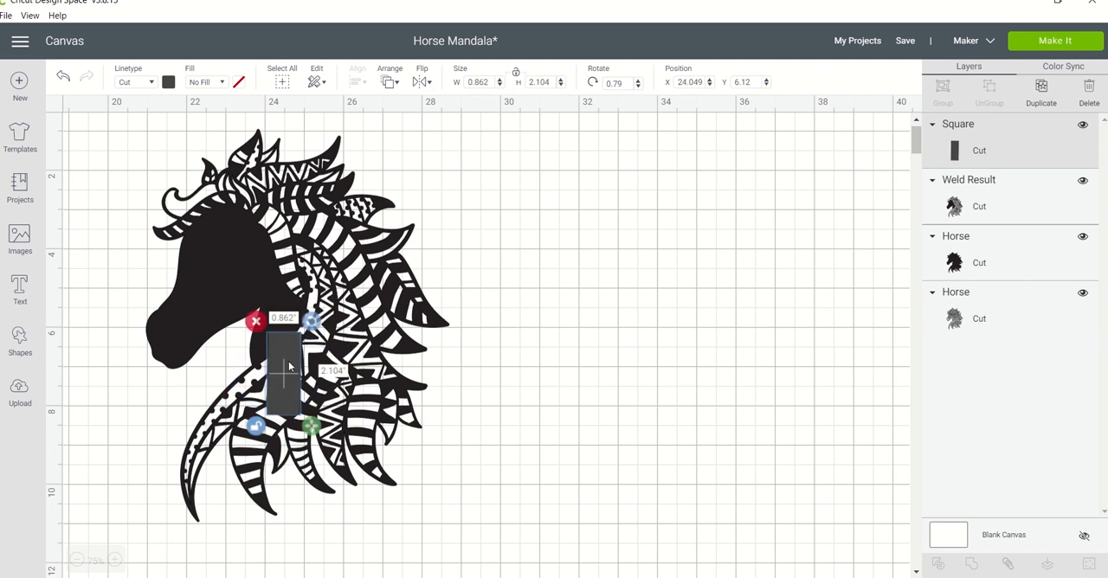
left_click_drag(284, 350, 371, 410)
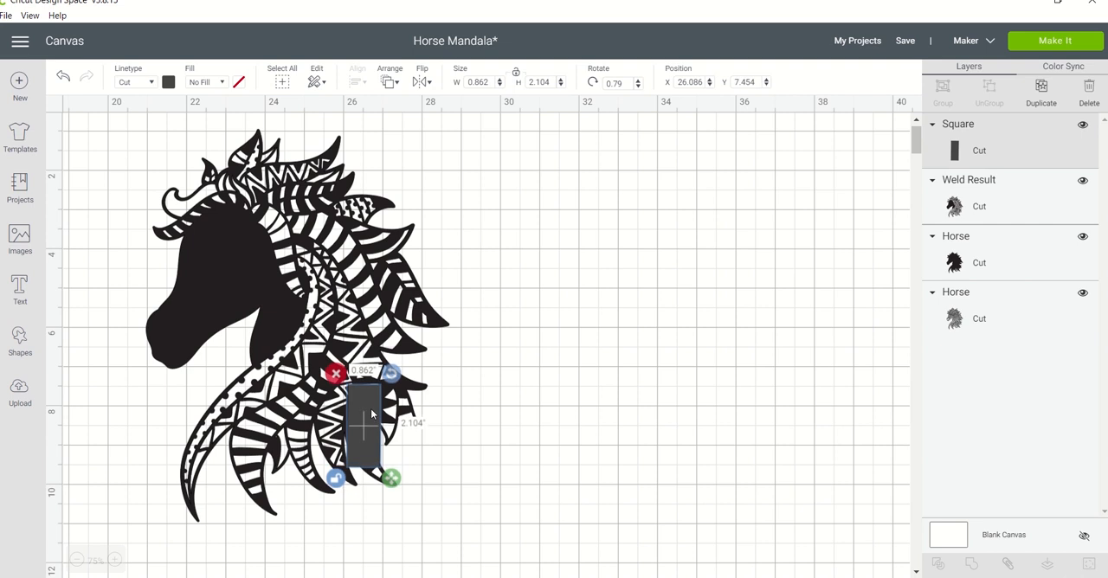
Duplicate the welded horse and place the copy beside the original at about X 30.006, Y 1.49.
left_click(363, 329)
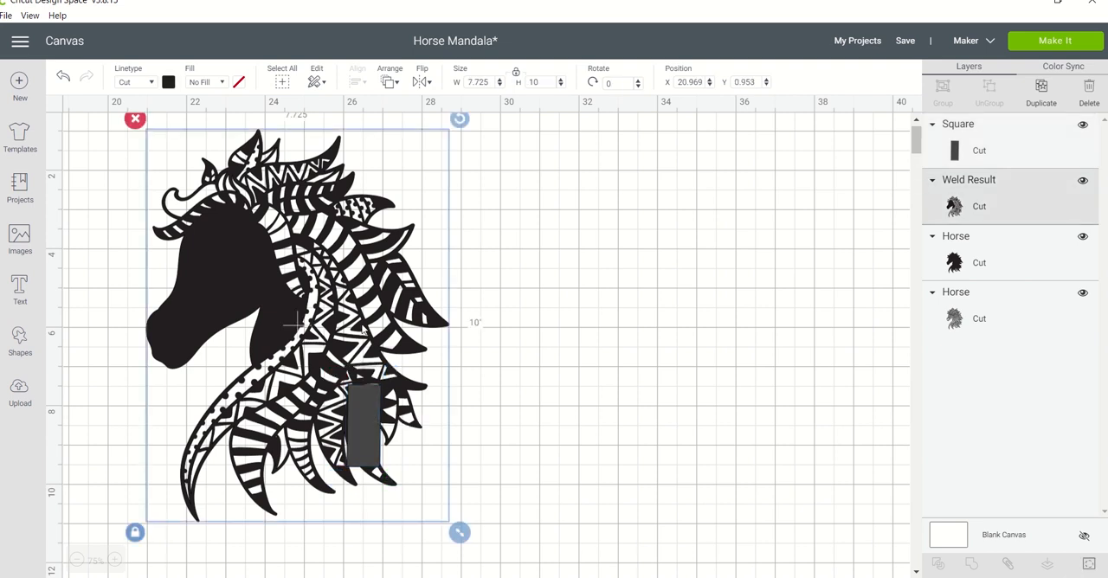
key("ctrl+d")
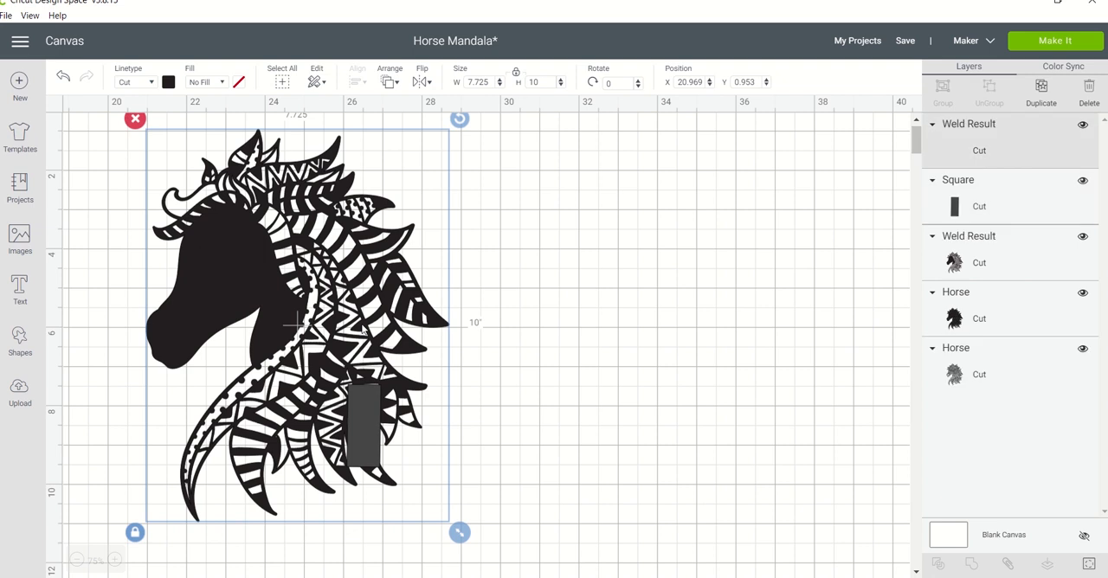
left_click_drag(474, 299, 809, 309)
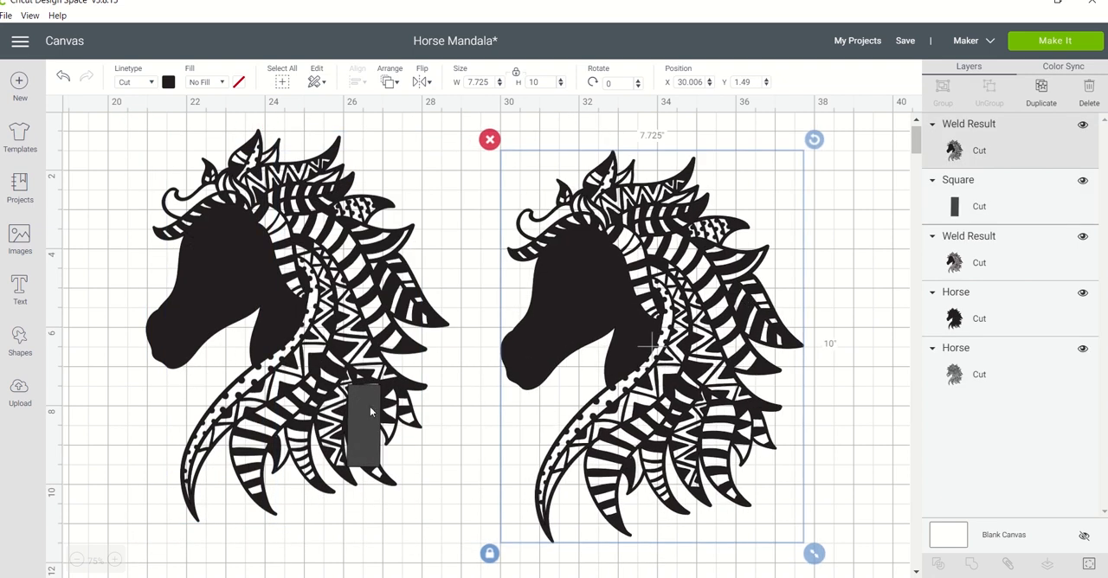
Nudge the rectangle up to about Y 7.398 and slice it with the original horse beneath it.
left_click(369, 412)
left_click_drag(370, 412, 370, 409)
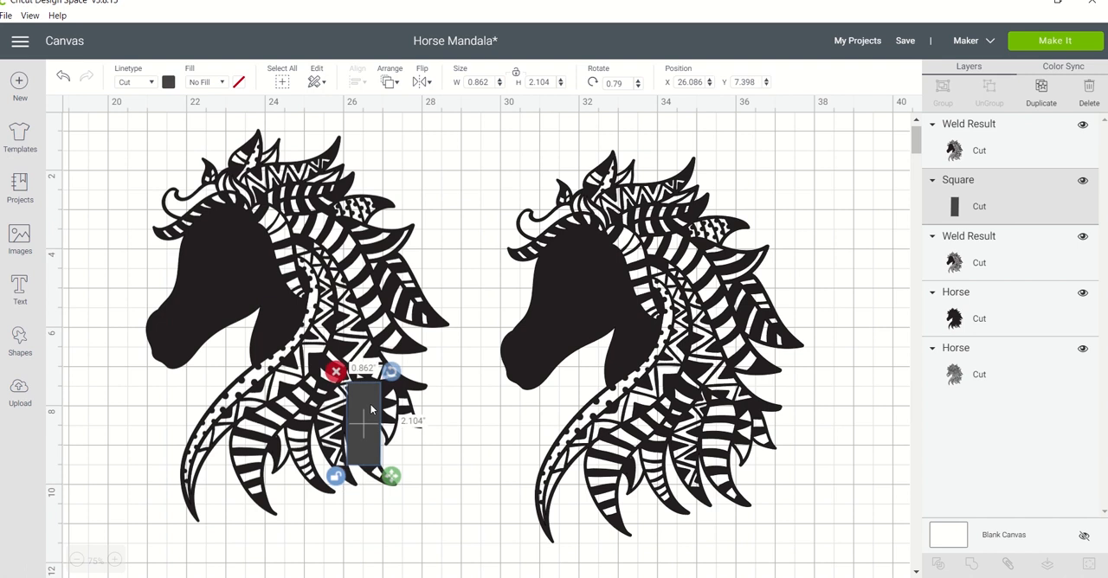
left_click(441, 445)
left_click(465, 444)
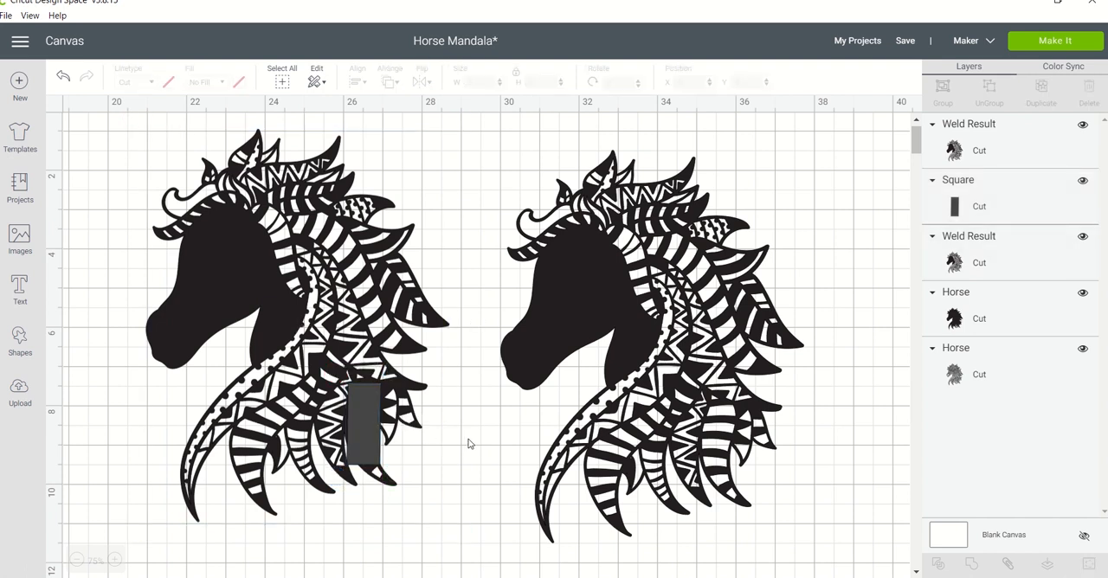
left_click_drag(467, 444, 309, 440)
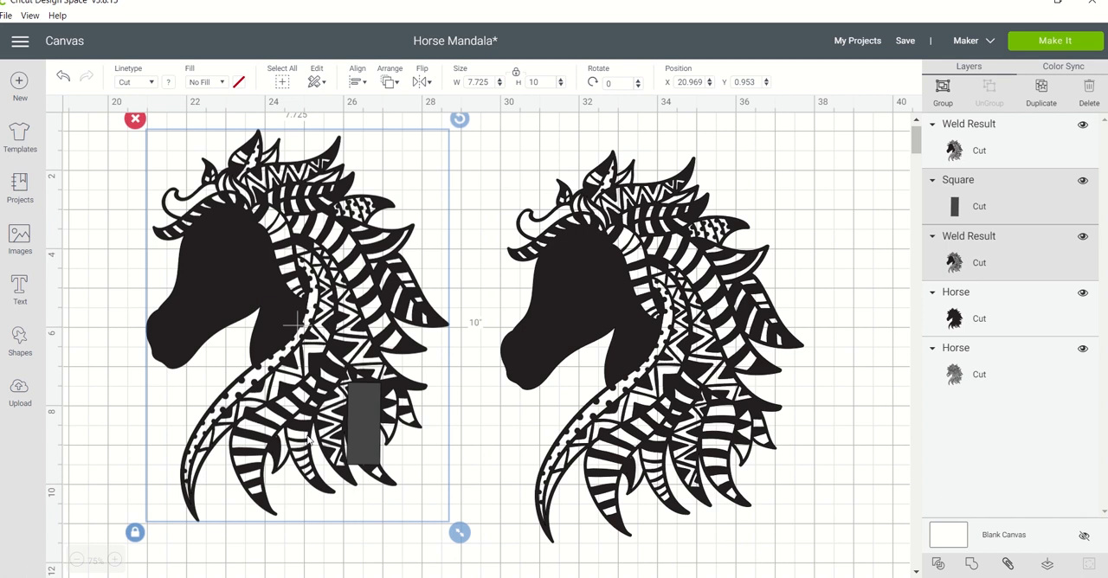
left_click(937, 565)
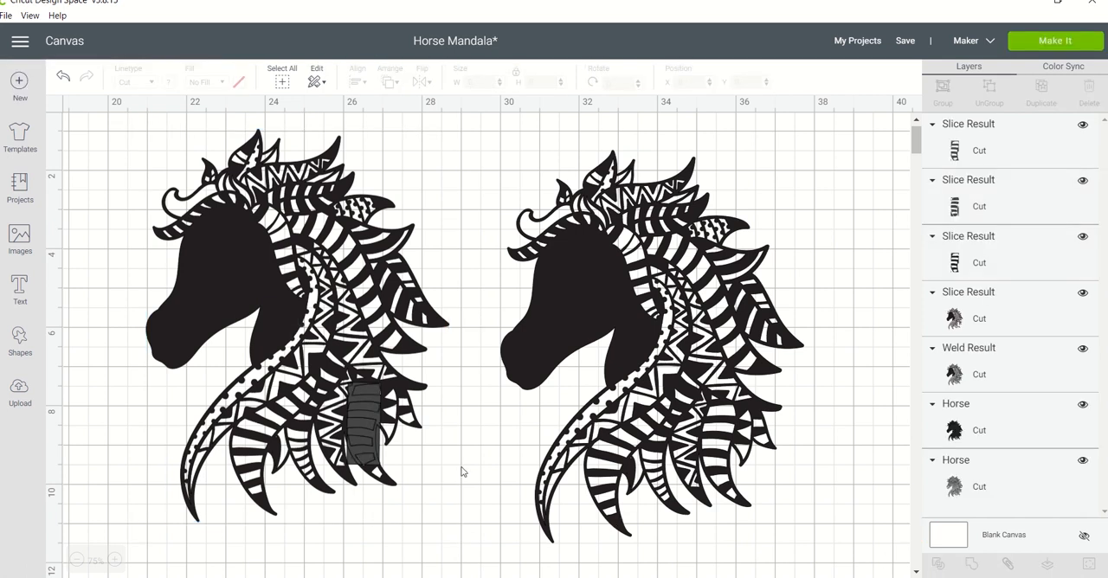
Pull the three striped slice pieces off the original horse and delete the leftover cut horse.
left_click(367, 446)
left_click_drag(368, 446, 477, 165)
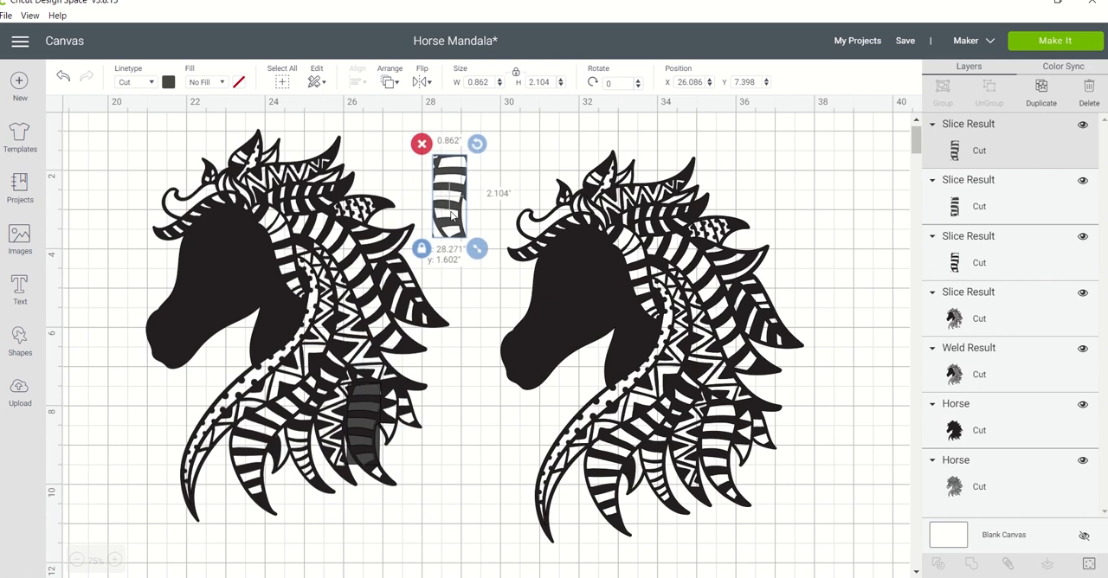
left_click(372, 421)
left_click_drag(372, 421, 456, 477)
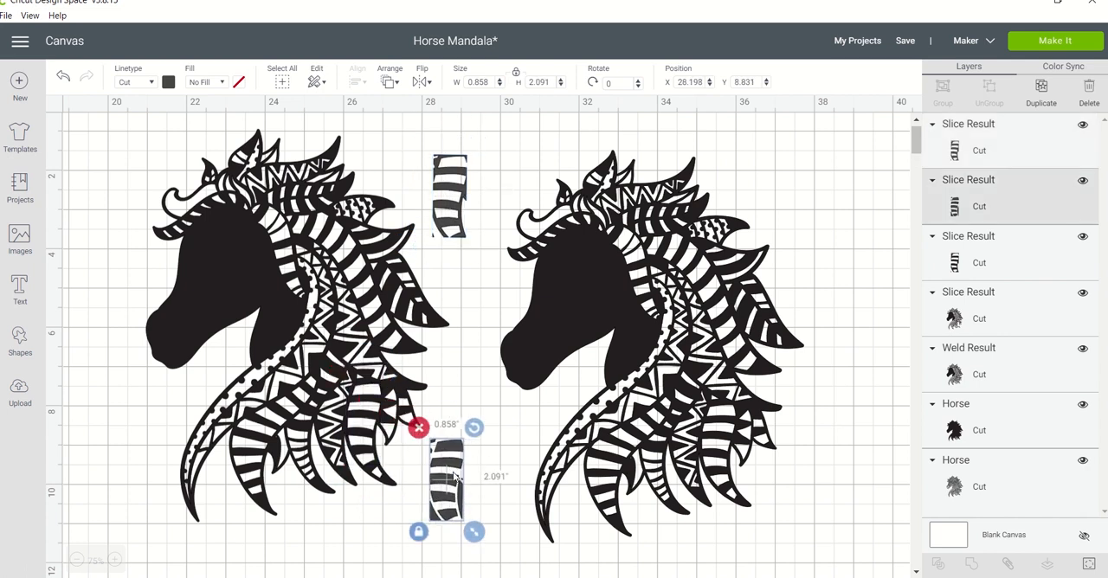
left_click(365, 424)
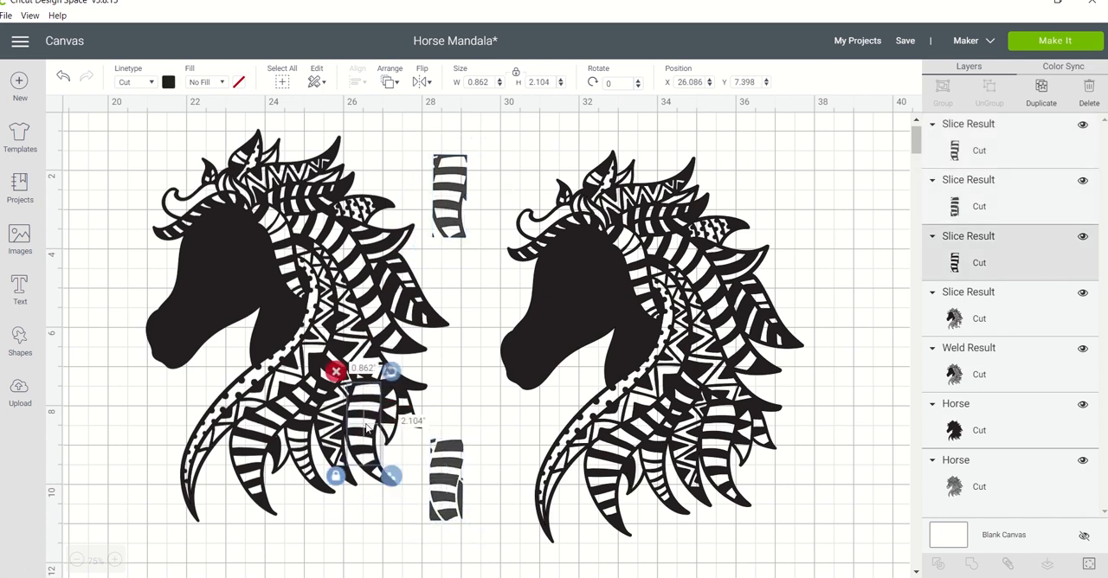
left_click_drag(368, 427, 383, 542)
left_click(294, 322)
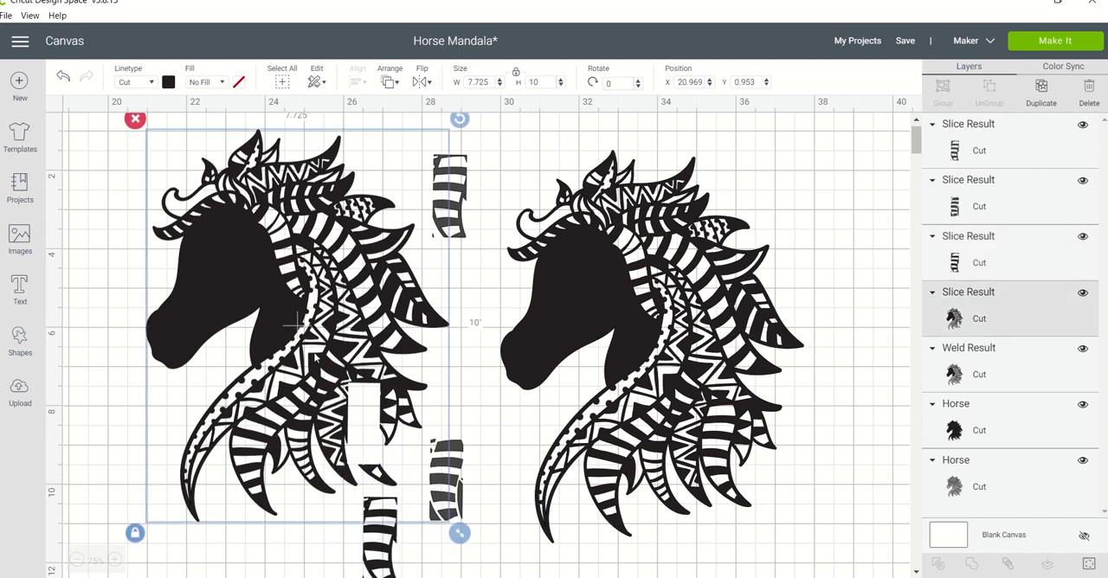
key("Delete")
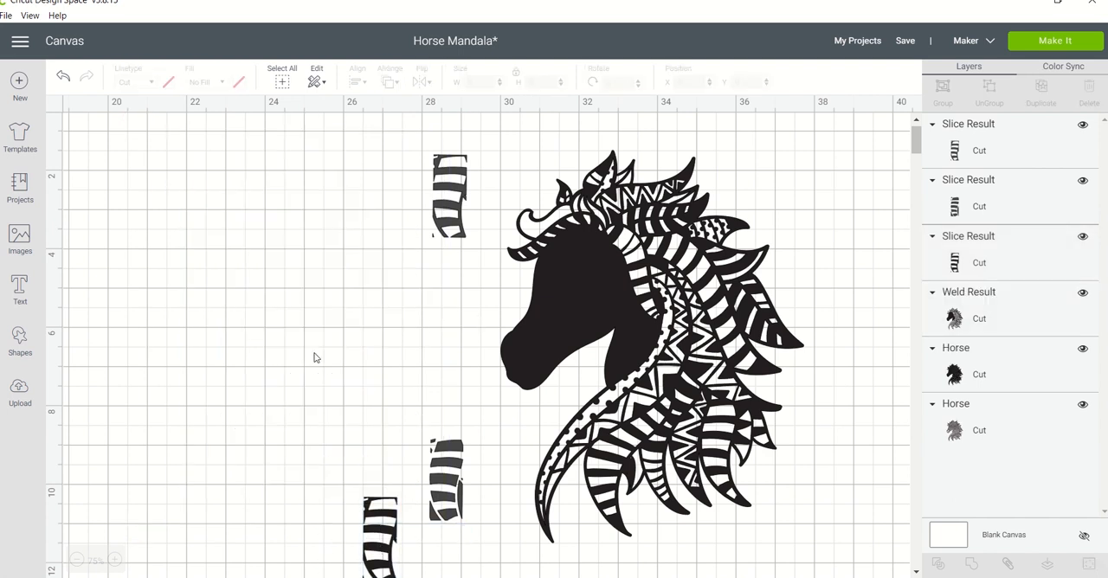
Arrange the three striped pieces in a column near X 21.7 and move the remaining horse to about X 25.395, Y 2.36.
left_click(434, 466)
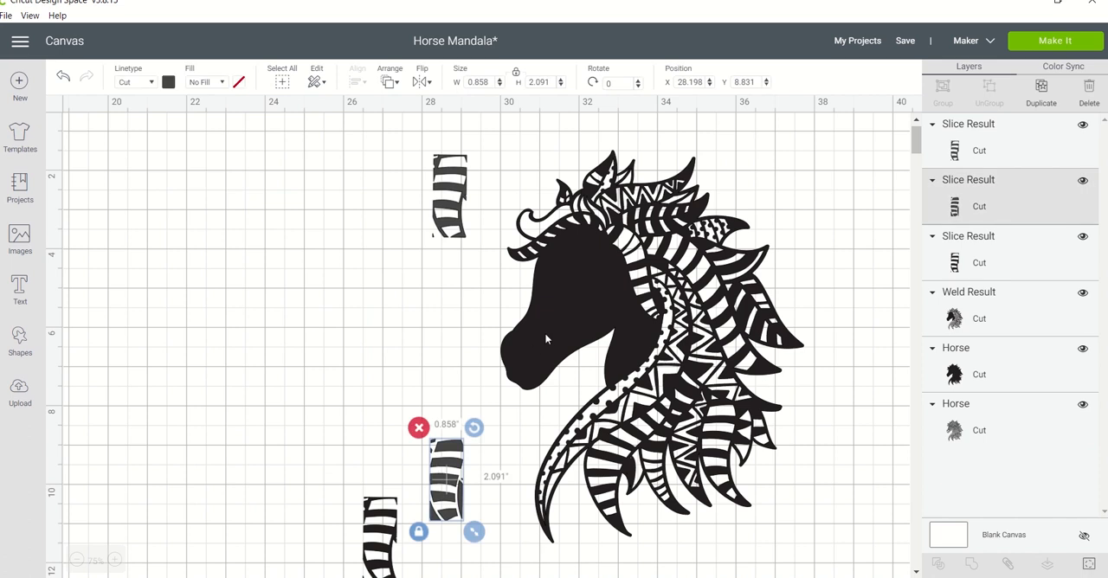
left_click_drag(545, 340, 514, 341)
left_click_drag(434, 214, 314, 266)
left_click_drag(448, 207, 366, 234)
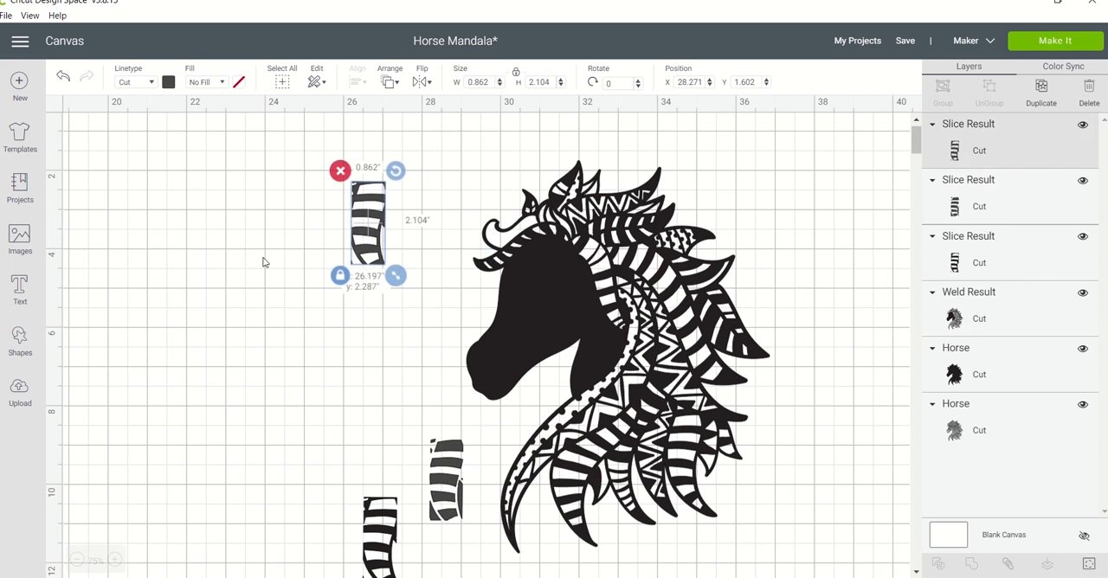
left_click_drag(264, 261, 193, 328)
left_click_drag(383, 539, 205, 423)
left_click_drag(459, 480, 185, 182)
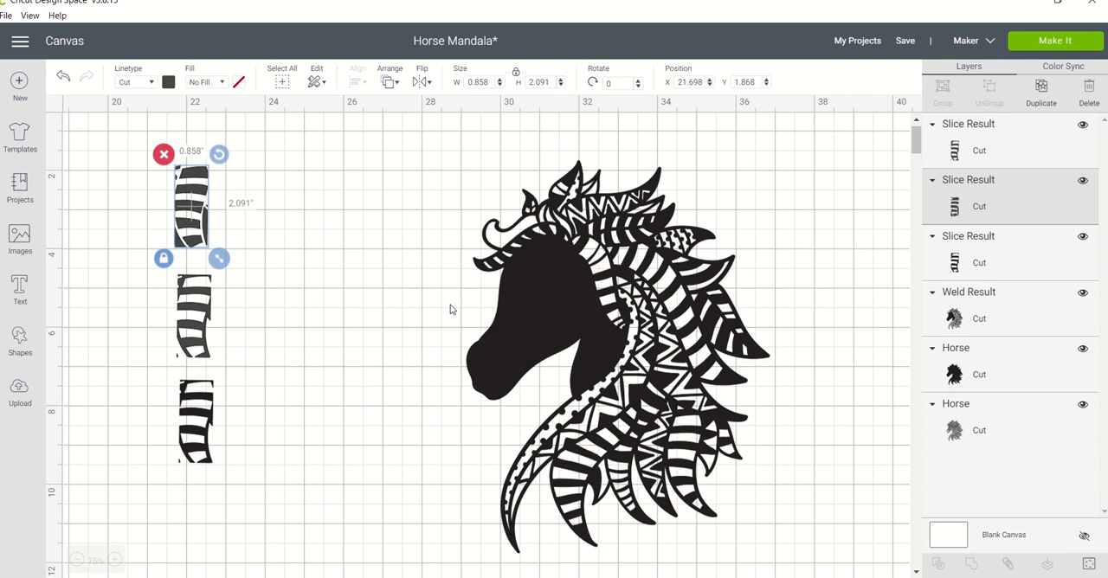
left_click_drag(548, 295, 390, 320)
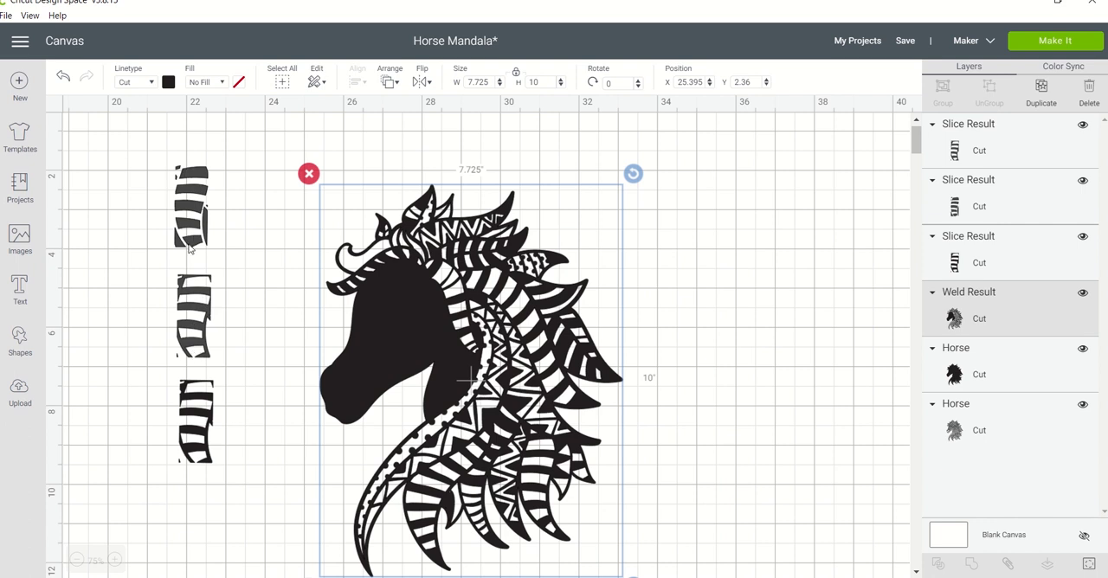
Rotate the uppermost striped piece to about 254.6°, place it near X 22.638, Y 1.074, and colour it red.
left_click(197, 189)
left_click_drag(219, 154, 131, 196)
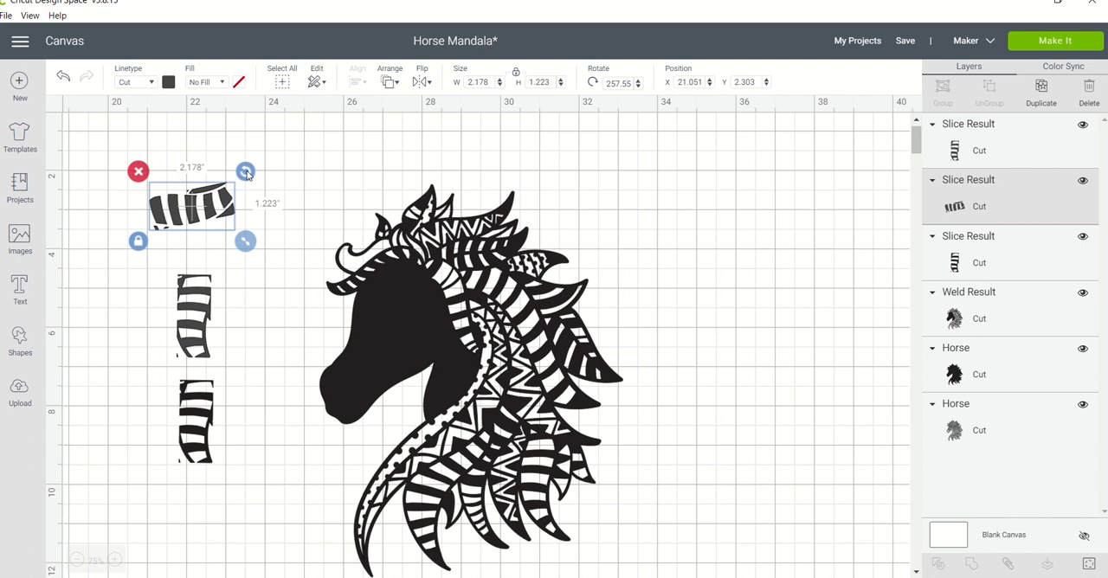
left_click_drag(246, 173, 282, 161)
left_click(171, 82)
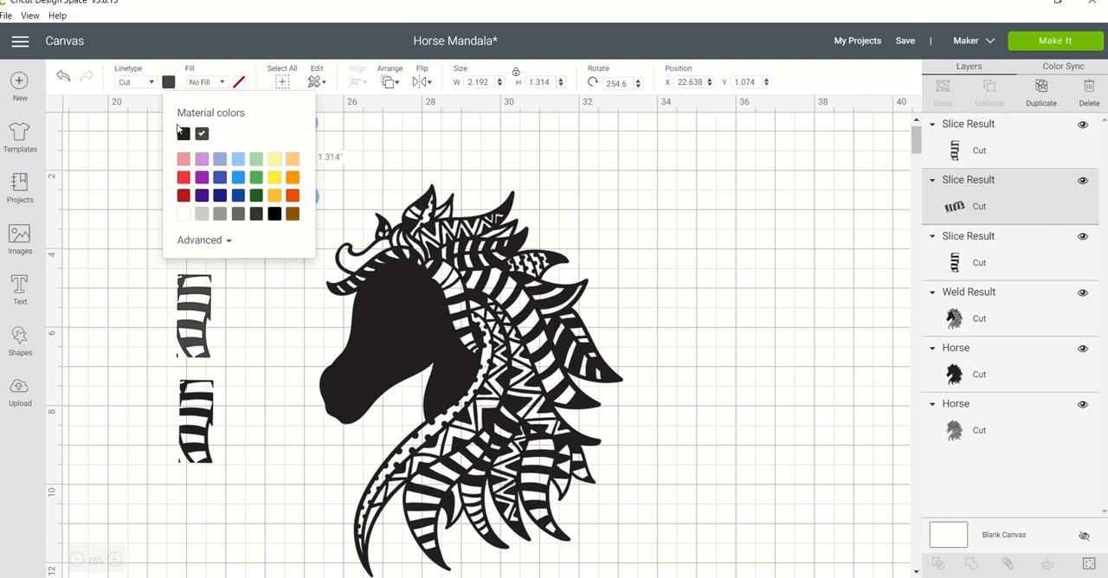
left_click(183, 178)
left_click(142, 207)
left_click(243, 168)
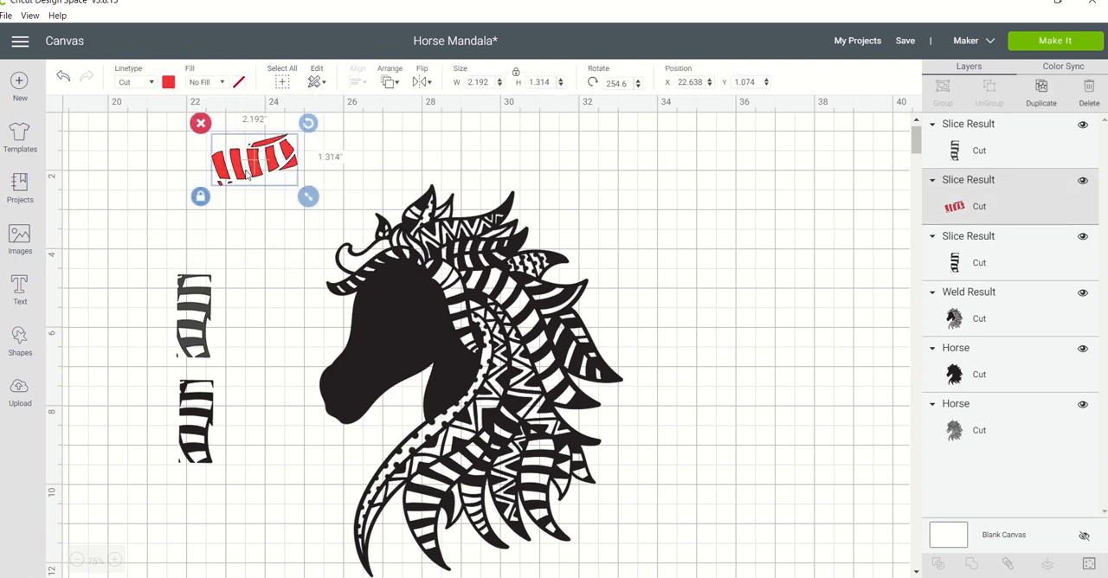
Fit the red striped piece over the horse's forelock at about X 25.674, Y 3.569, 1.732 in wide and rotated about 245.23°.
left_click_drag(243, 169, 353, 263)
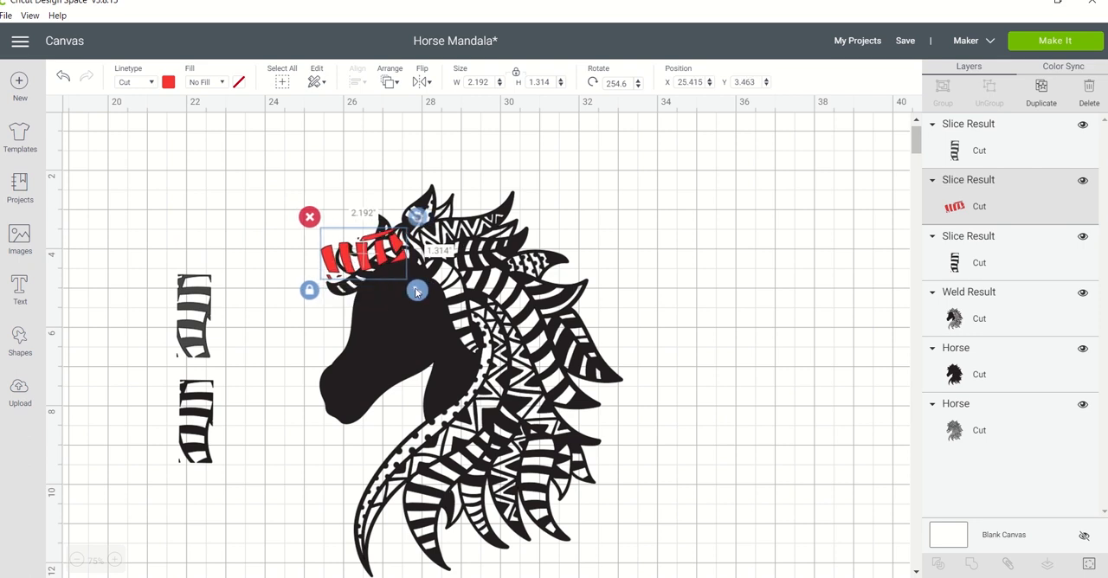
left_click_drag(416, 292, 377, 259)
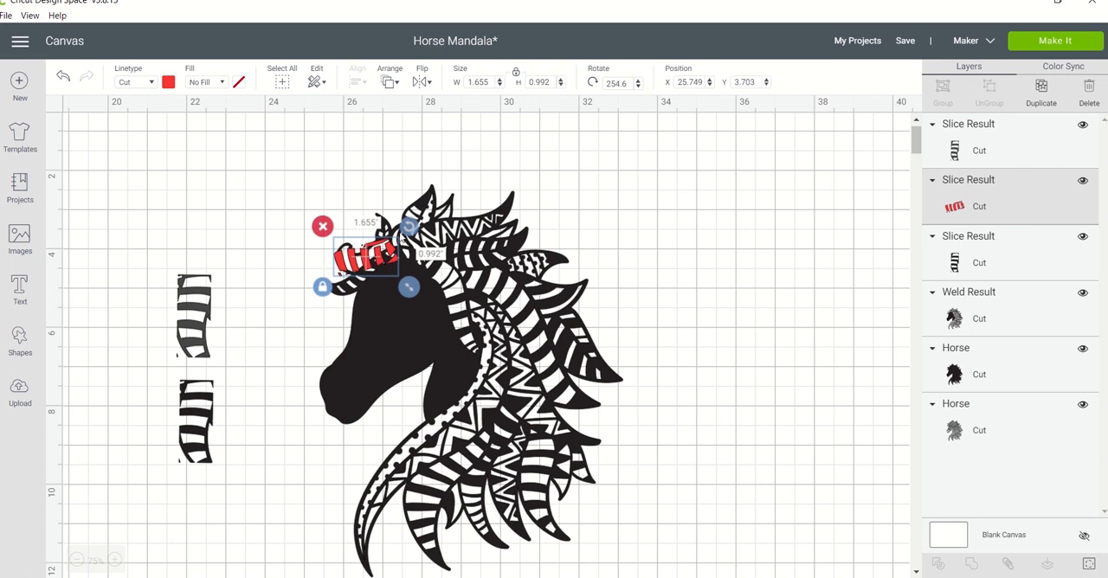
left_click_drag(408, 226, 408, 222)
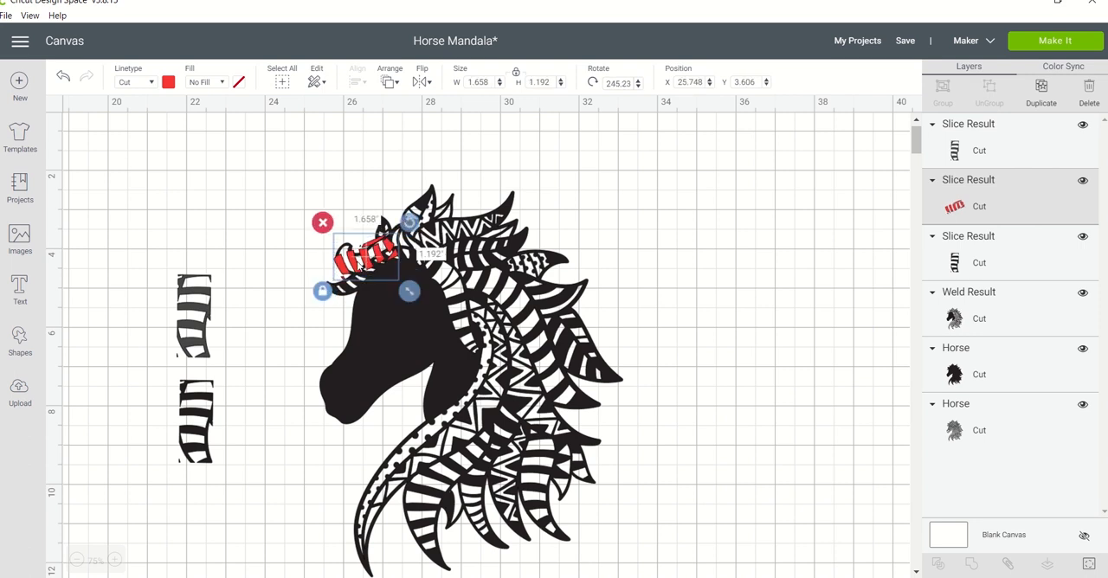
left_click_drag(357, 262, 355, 260)
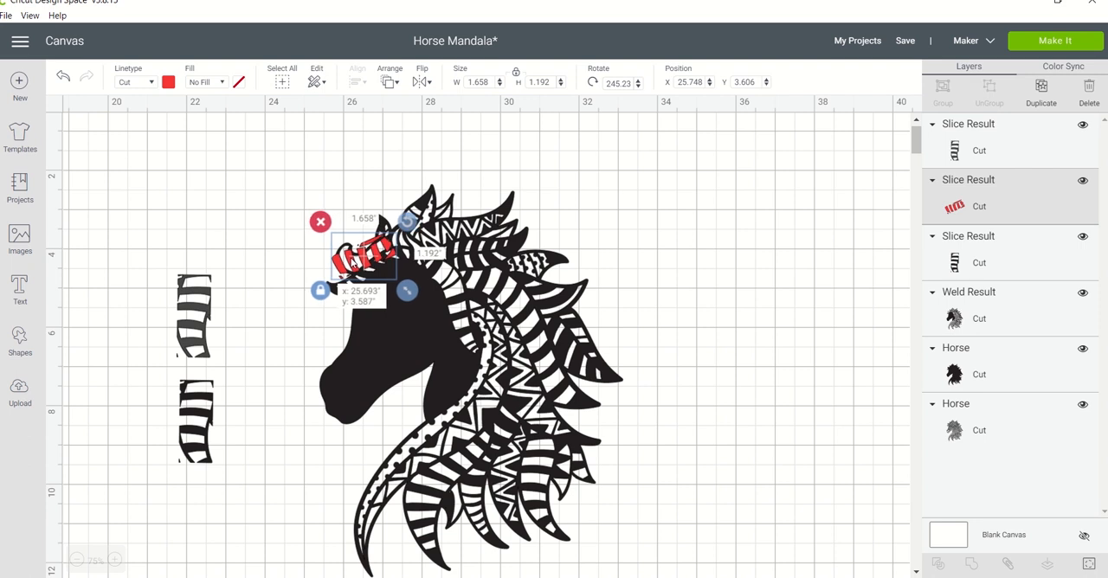
left_click_drag(355, 260, 354, 259)
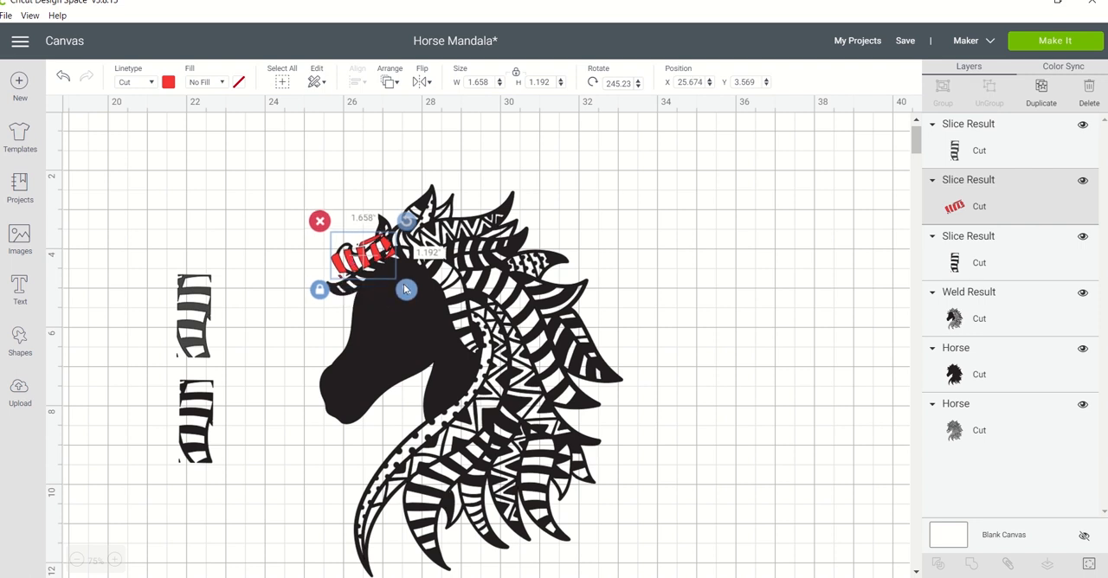
left_click_drag(407, 290, 404, 288)
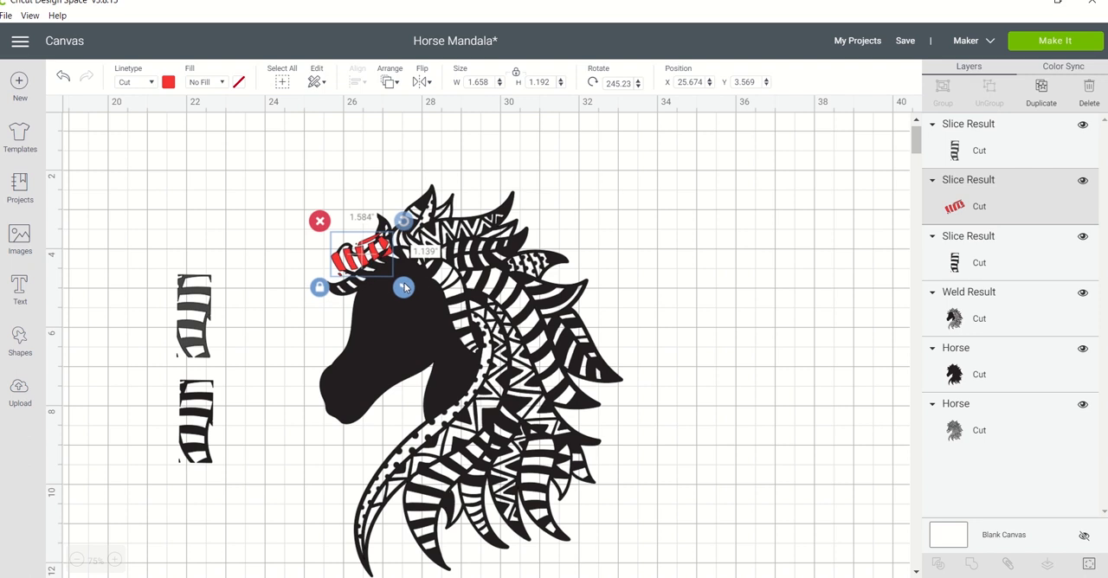
left_click_drag(404, 289, 410, 294)
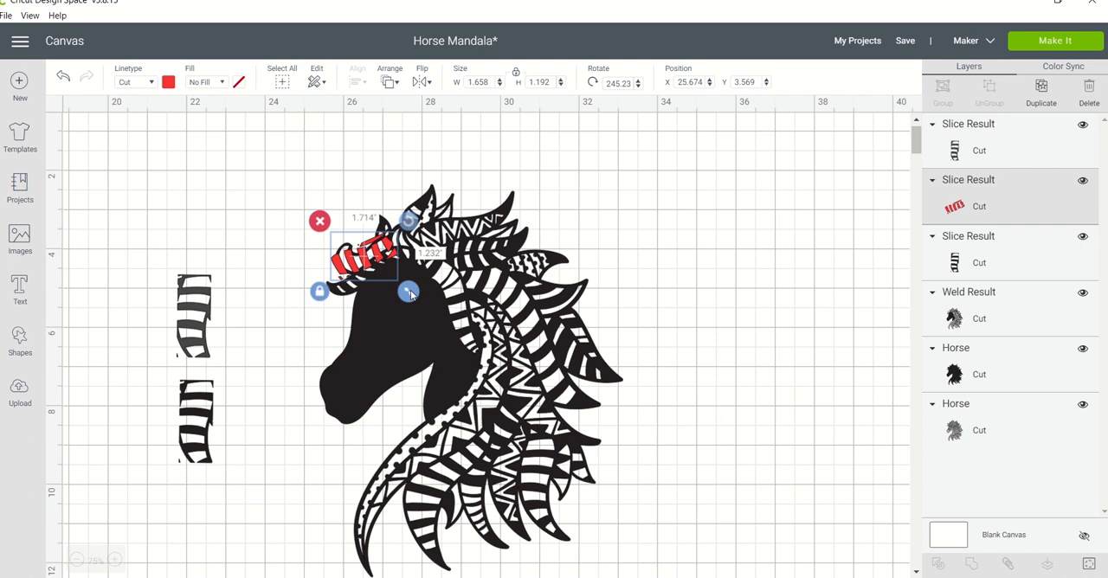
left_click_drag(410, 294, 412, 295)
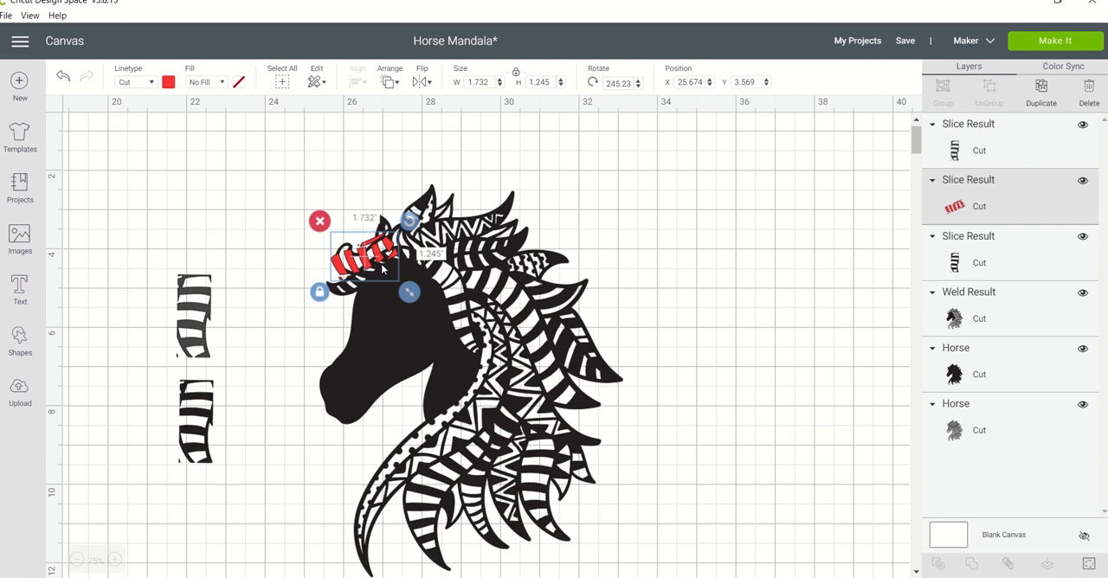
Send the red striped piece to the back so it lies behind the horse.
left_click(393, 339)
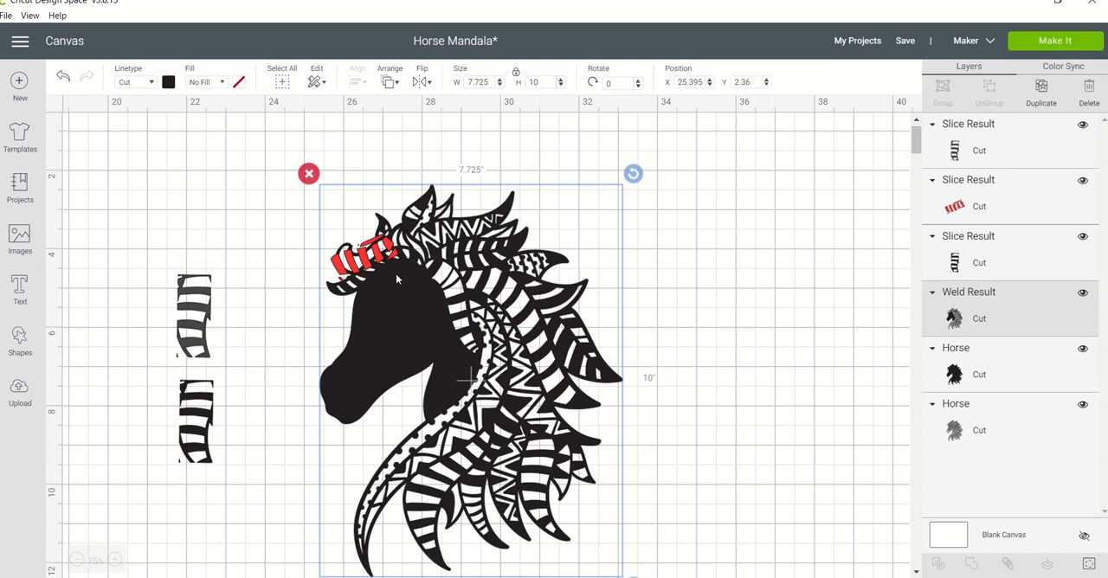
left_click(346, 146)
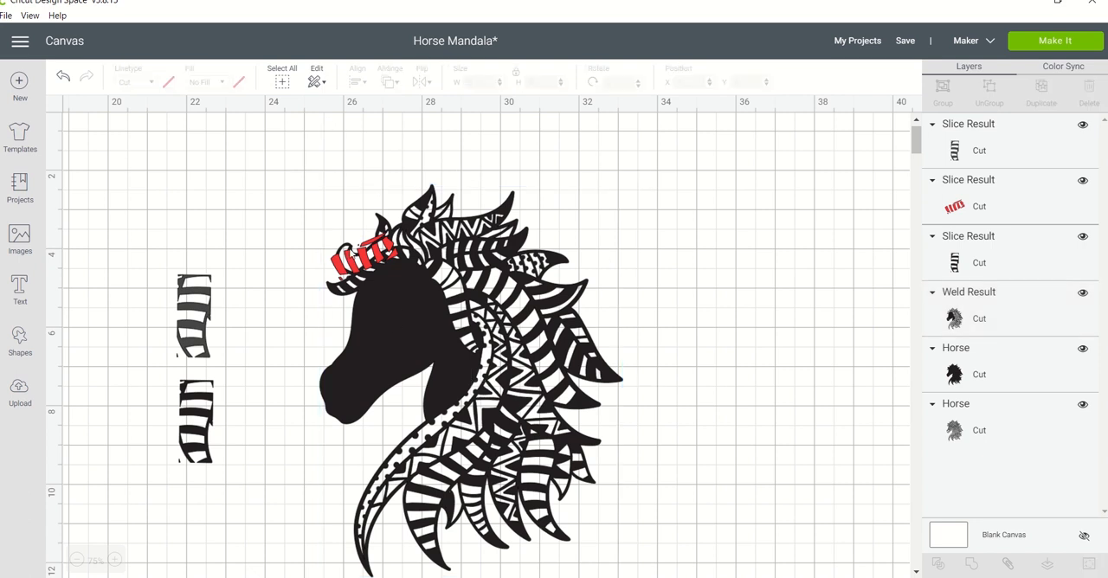
left_click(351, 259)
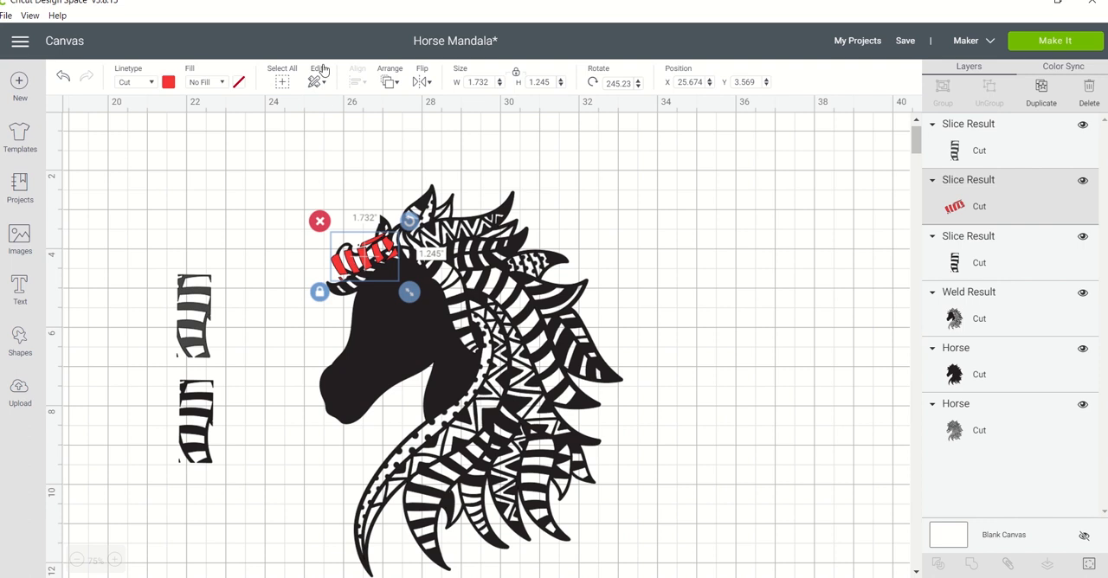
left_click(390, 82)
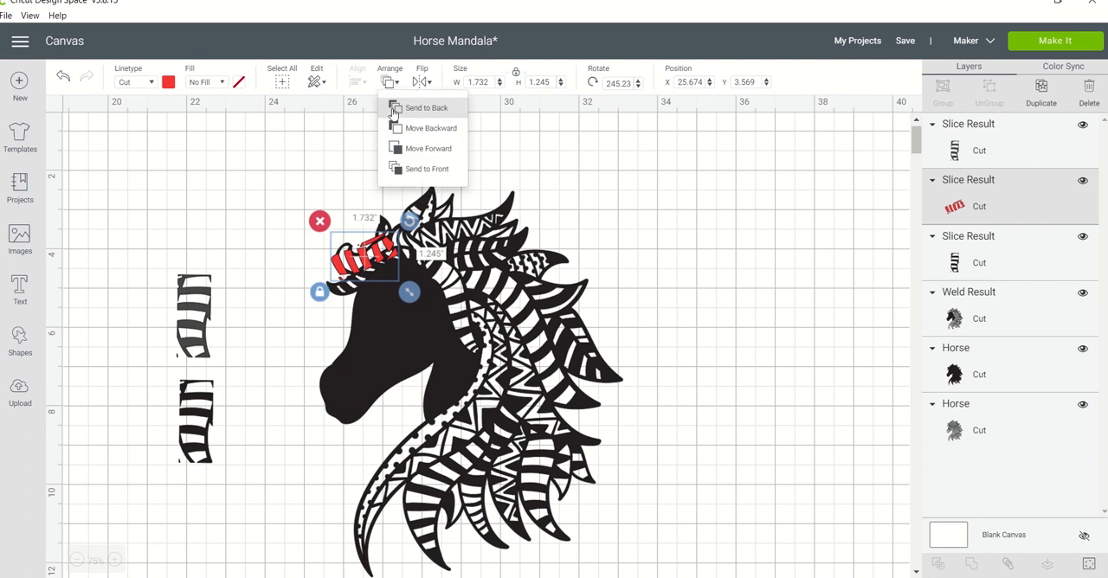
left_click(394, 112)
left_click(352, 190)
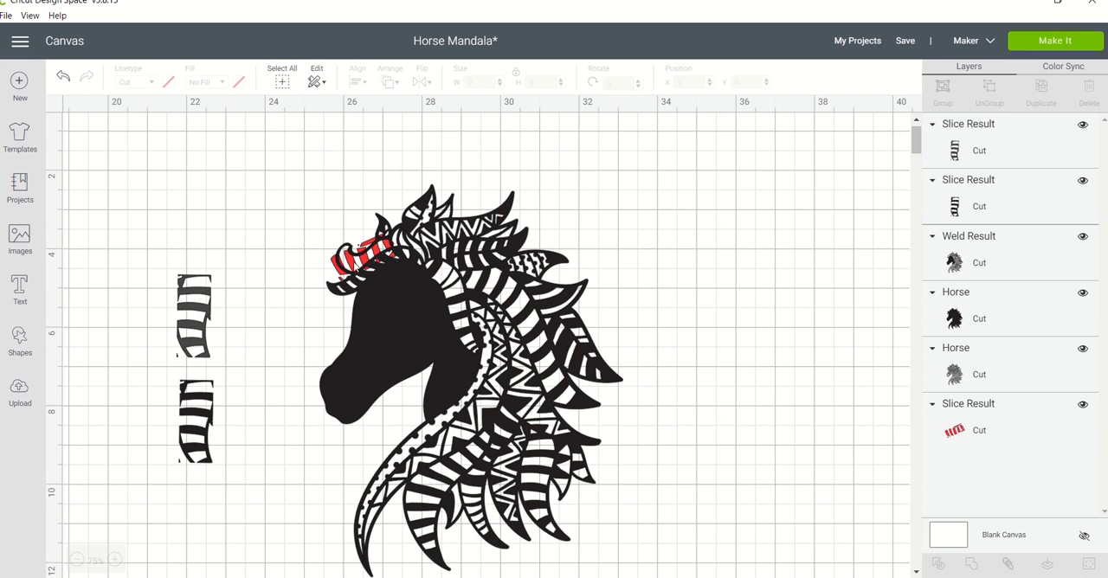
Separate the horse and the red piece, placing the horse at about X 27.247, Y 3.175 and the piece at X 24.026, Y 2.809.
left_click(467, 378)
left_click(299, 265)
left_click(392, 288)
left_click_drag(393, 287, 409, 292)
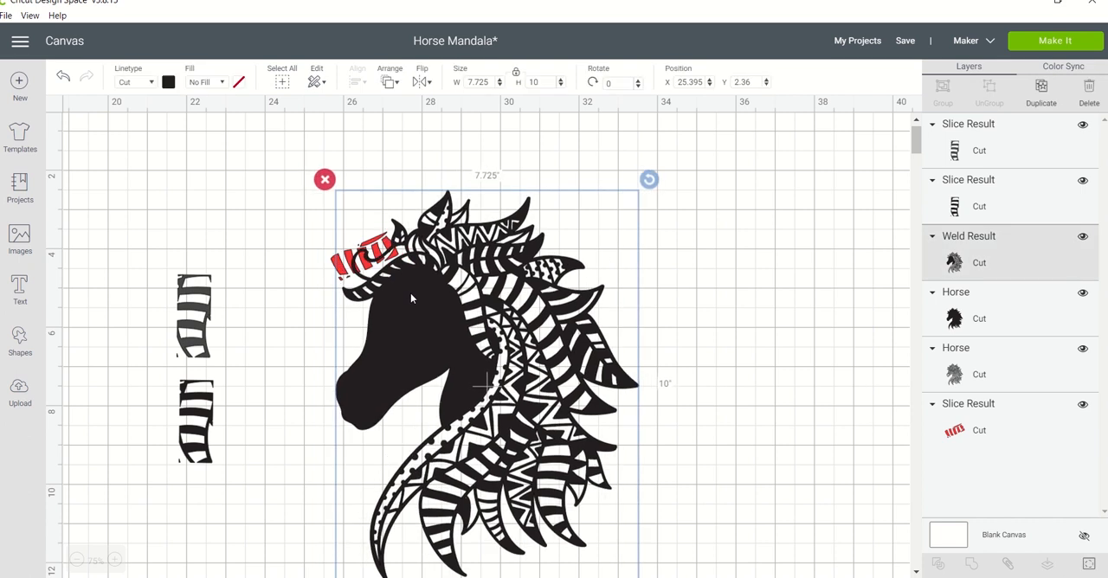
left_click(334, 263)
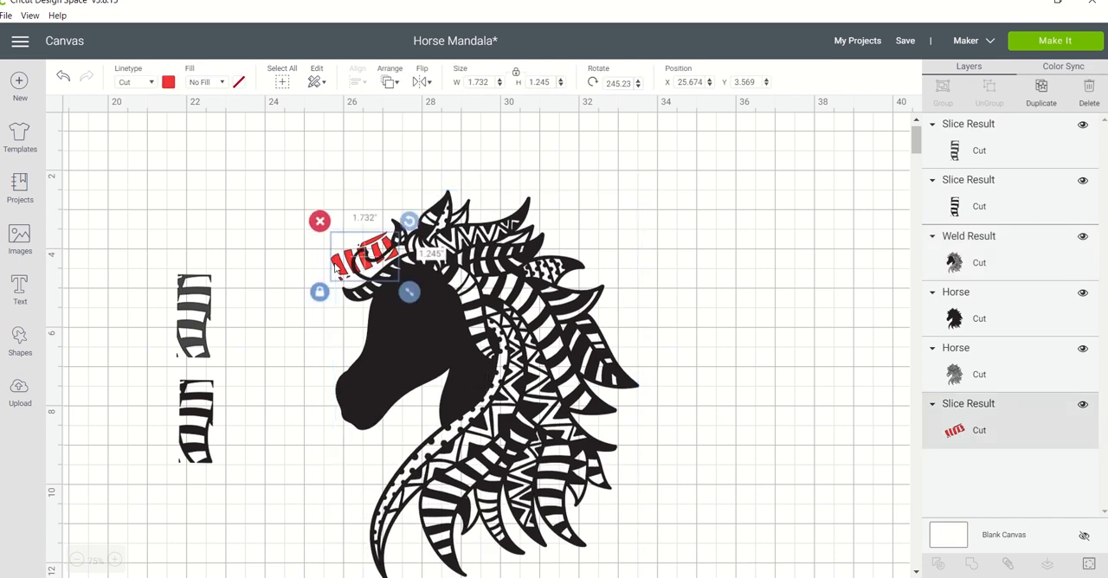
left_click_drag(343, 261, 294, 238)
left_click(359, 268)
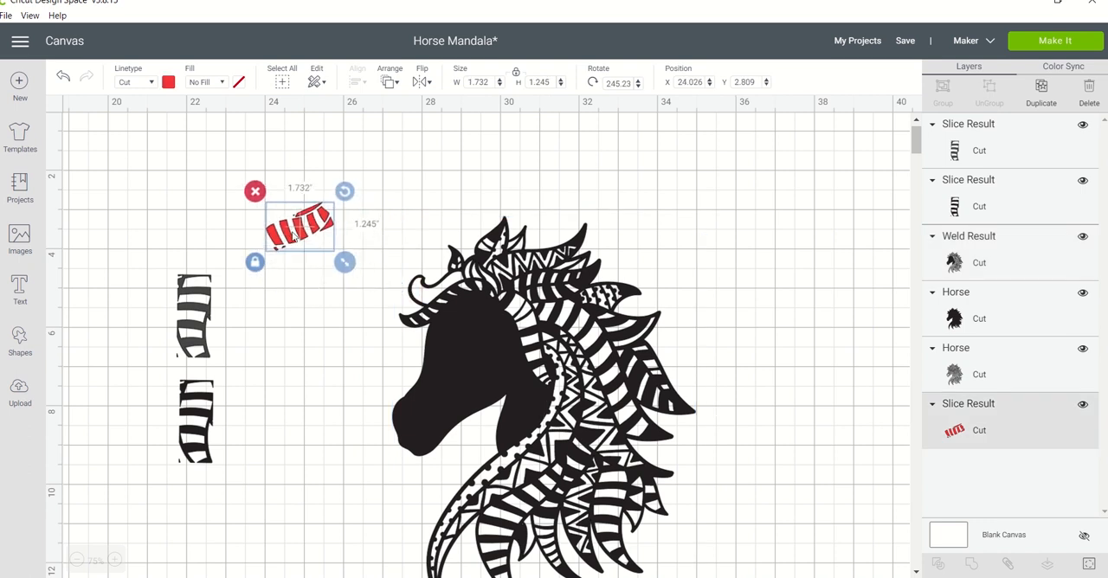
Add a circle, unlock its proportions, squash it into a narrow ellipse about 0.65 in tall, and rotate it to about 60.73°.
left_click(21, 343)
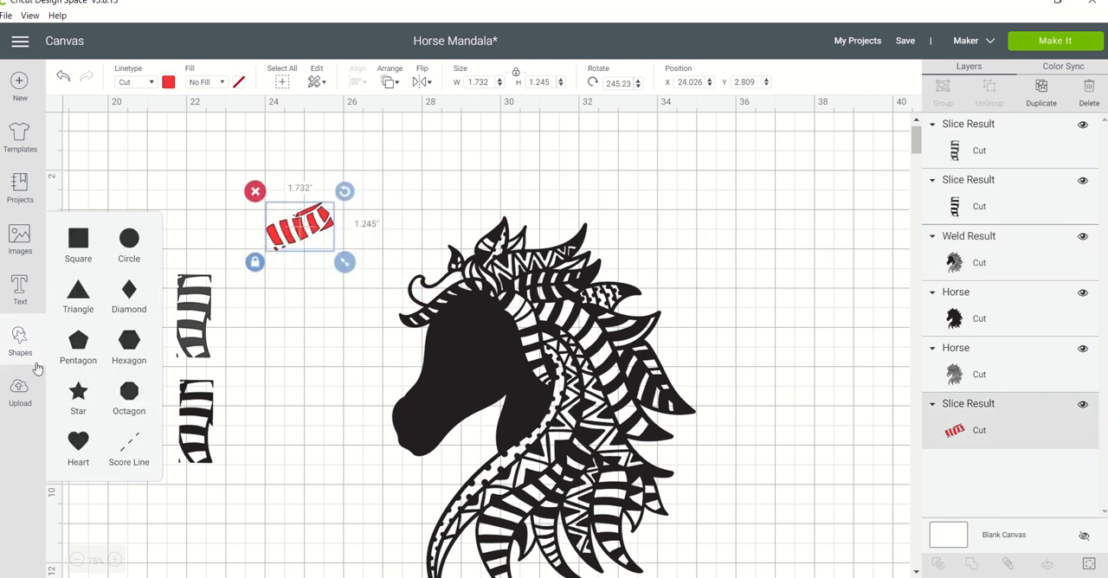
left_click(129, 238)
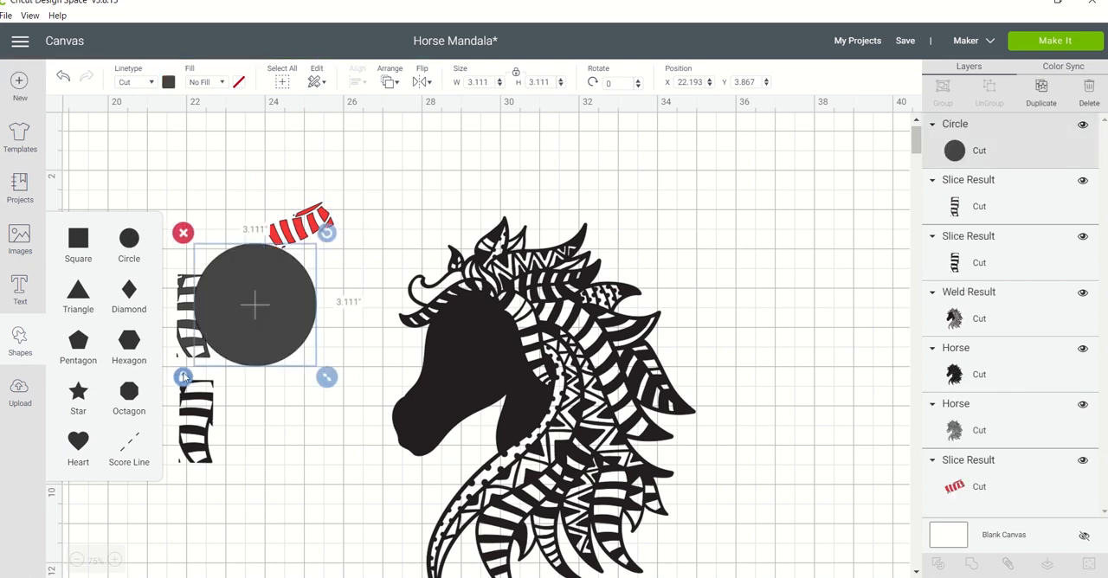
left_click(184, 378)
left_click_drag(325, 377, 217, 283)
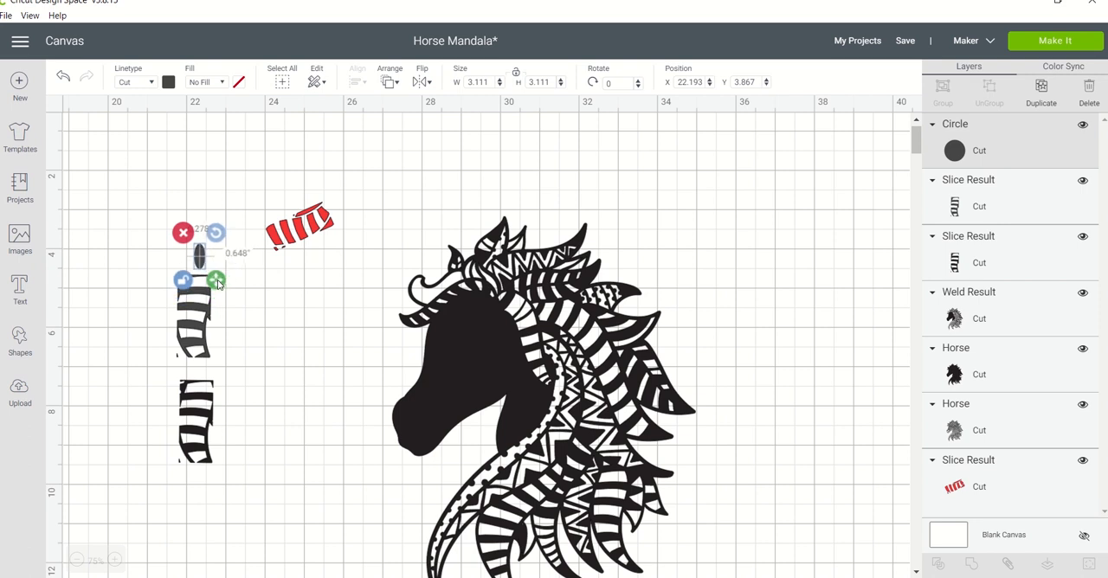
left_click_drag(216, 233, 464, 294)
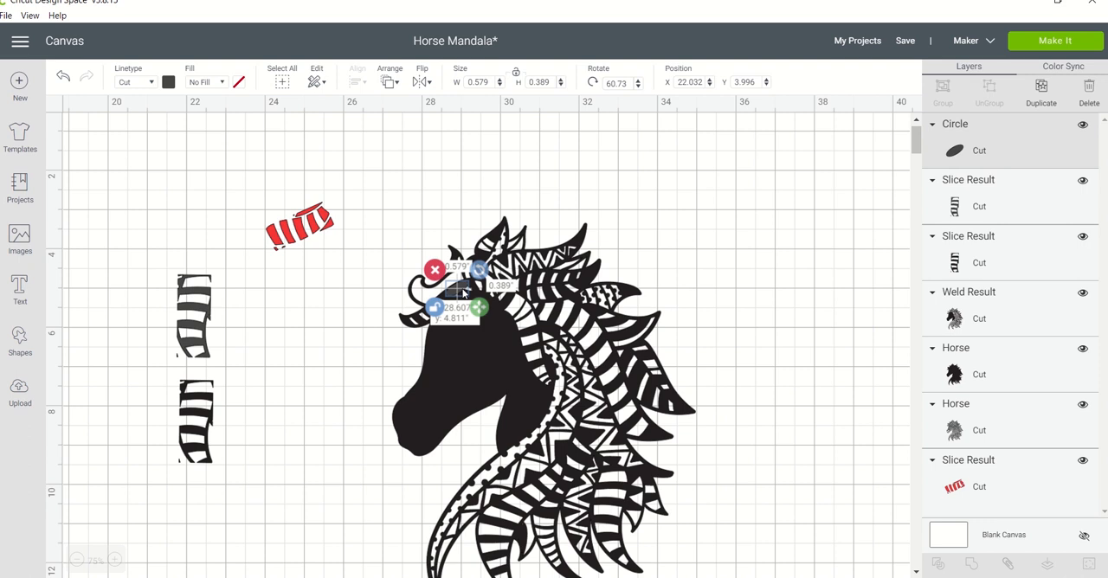
Move the ellipse to the empty area at about X 25.218, Y 4.848 and colour it yellow.
left_click_drag(463, 294, 331, 293)
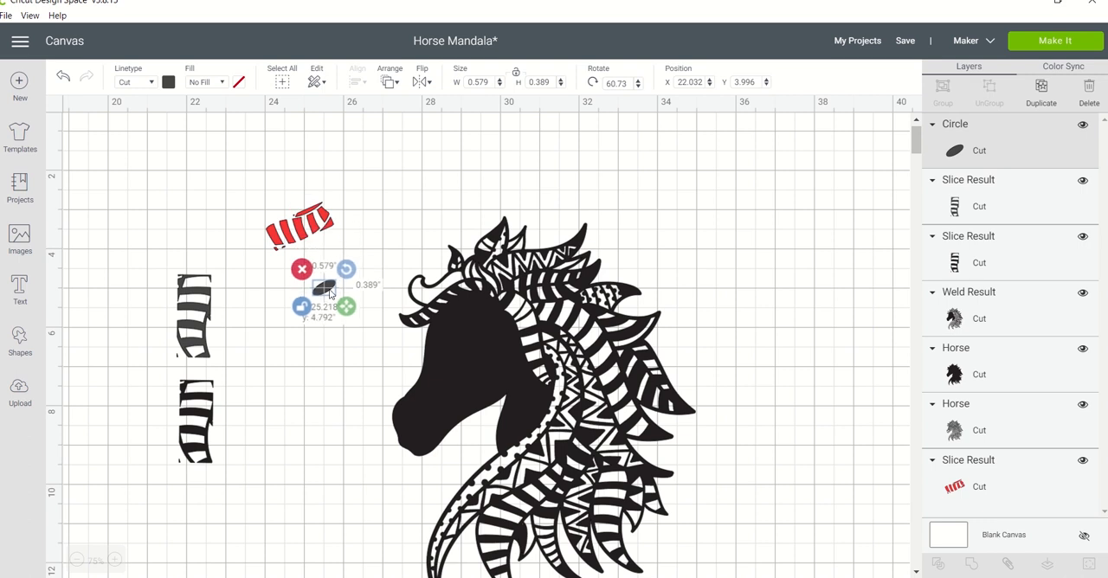
left_click(168, 83)
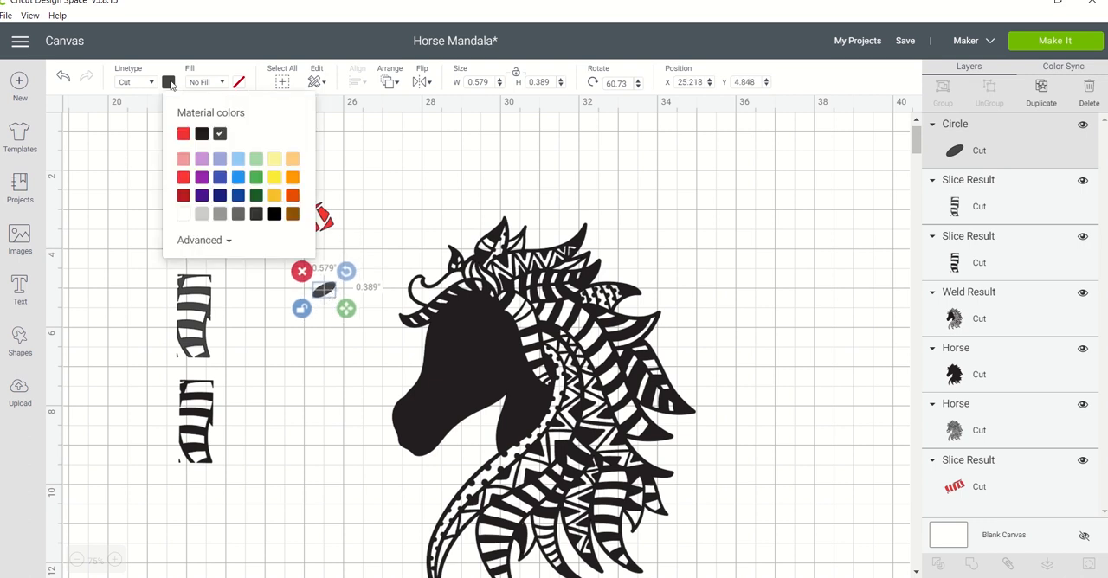
left_click(277, 182)
left_click(374, 205)
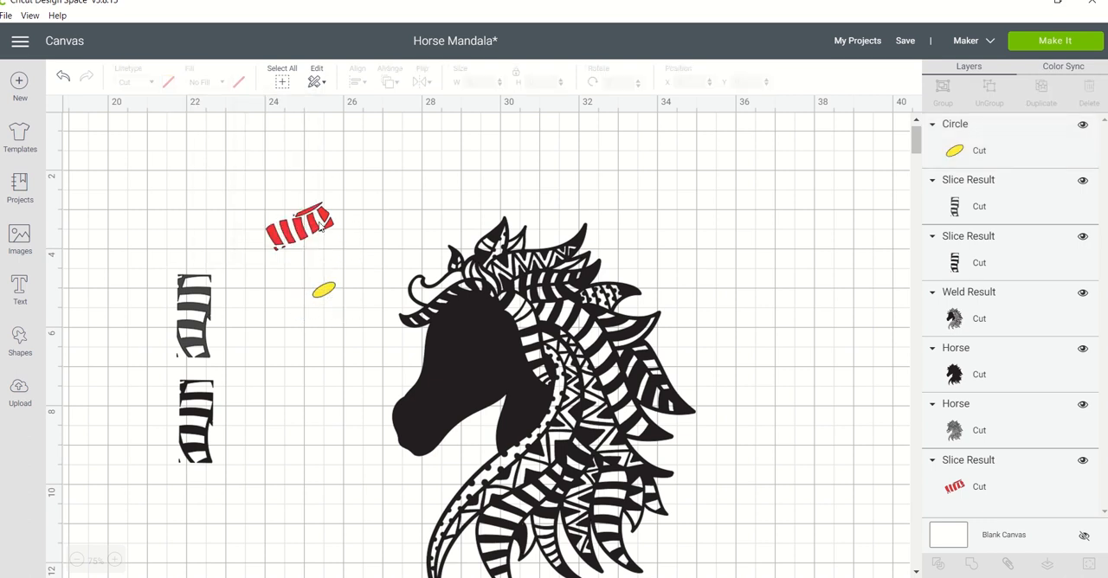
Place the red piece behind the forelock, enlarge it to about 1.973 × 1.418 in, and nudge the horse to about X 27.228, Y 3.249.
left_click_drag(322, 225, 462, 279)
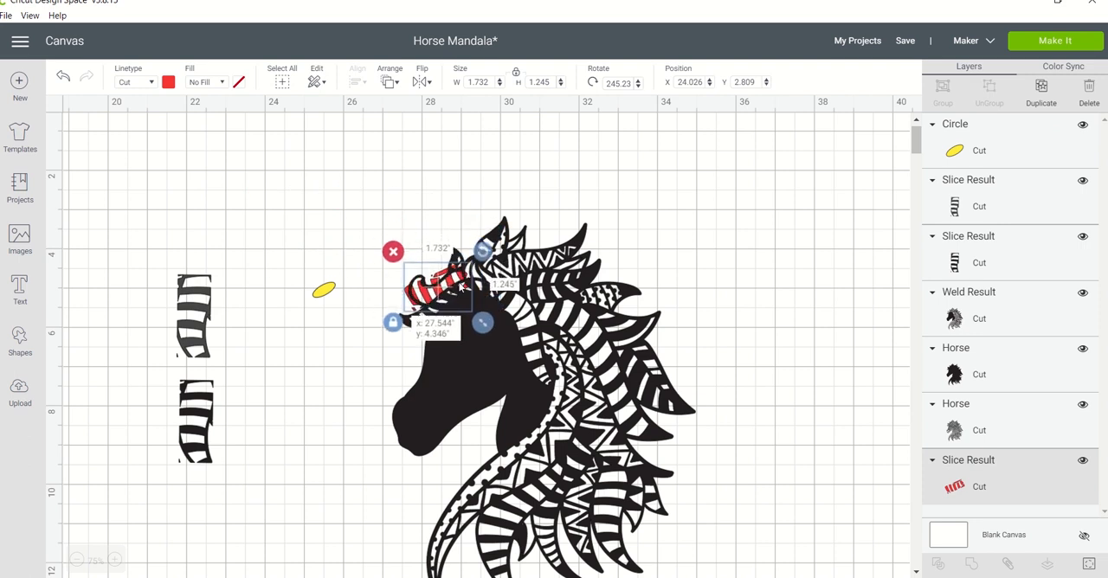
left_click_drag(460, 287, 458, 282)
left_click_drag(478, 317, 488, 326)
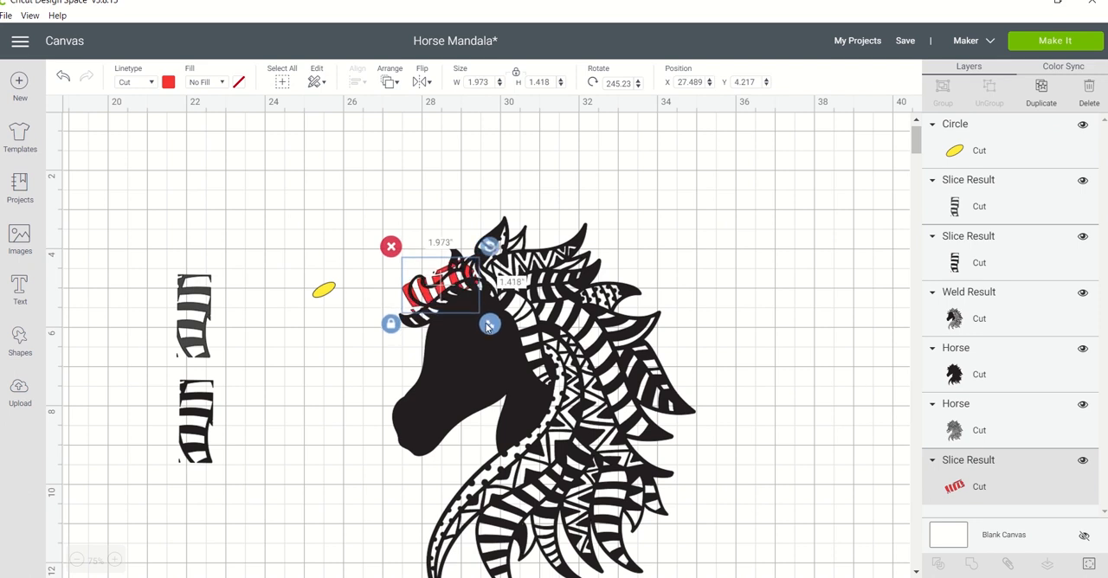
left_click(431, 290)
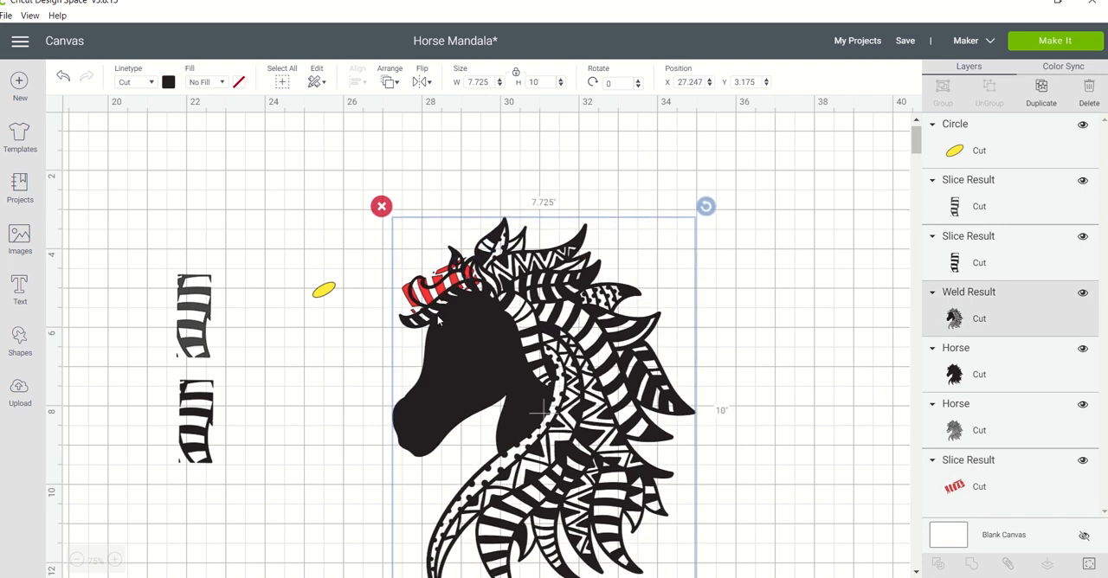
left_click_drag(438, 321, 438, 321)
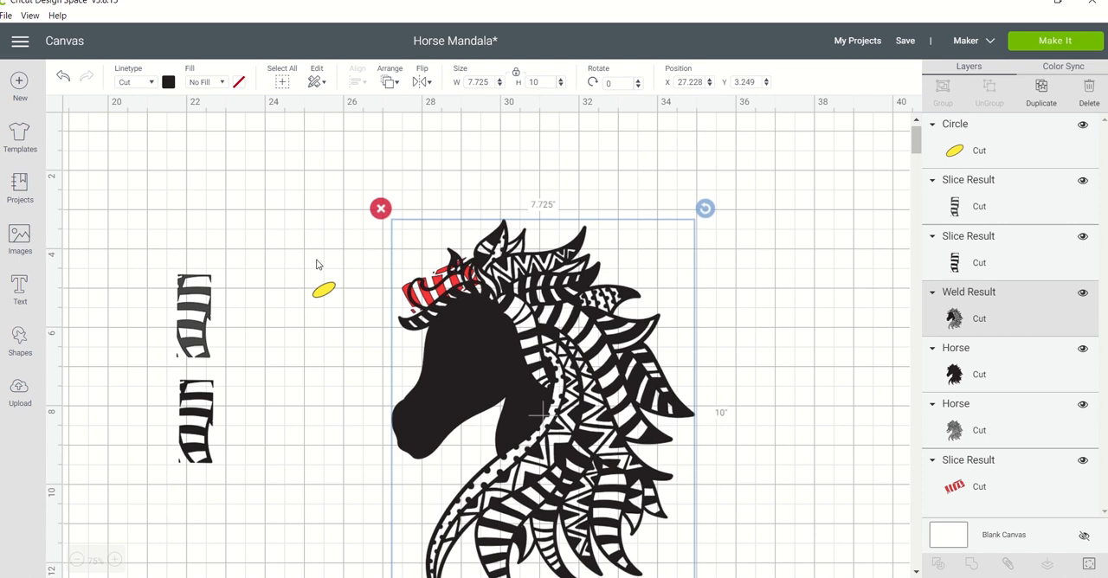
left_click(315, 264)
Place the yellow ellipse on the forelock's lower edge at about X 28.88, Y 4.851 and rotate it to about 73.51°.
left_click(324, 291)
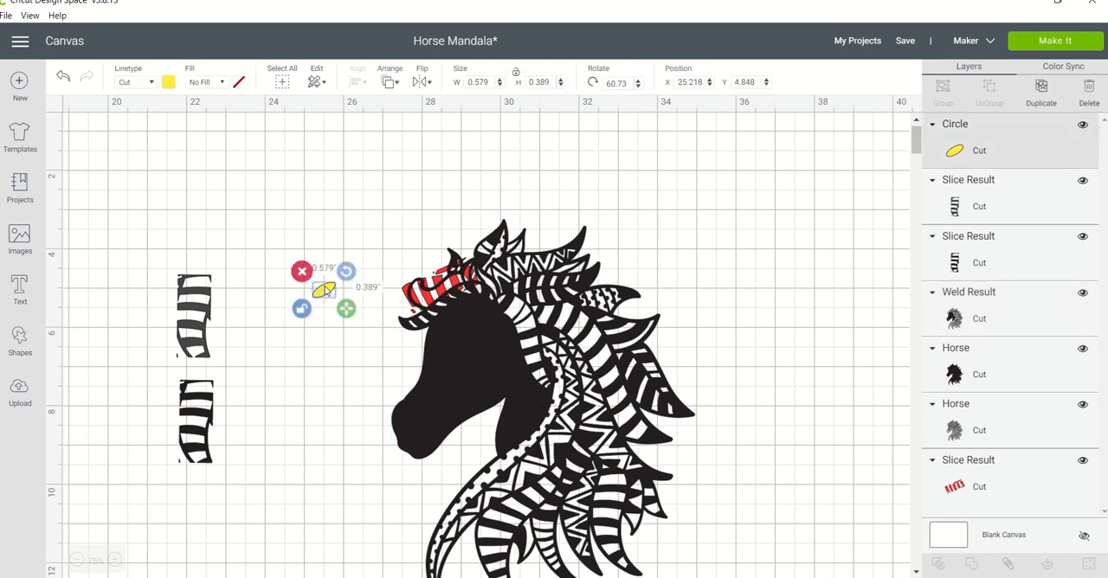
left_click_drag(325, 293, 476, 289)
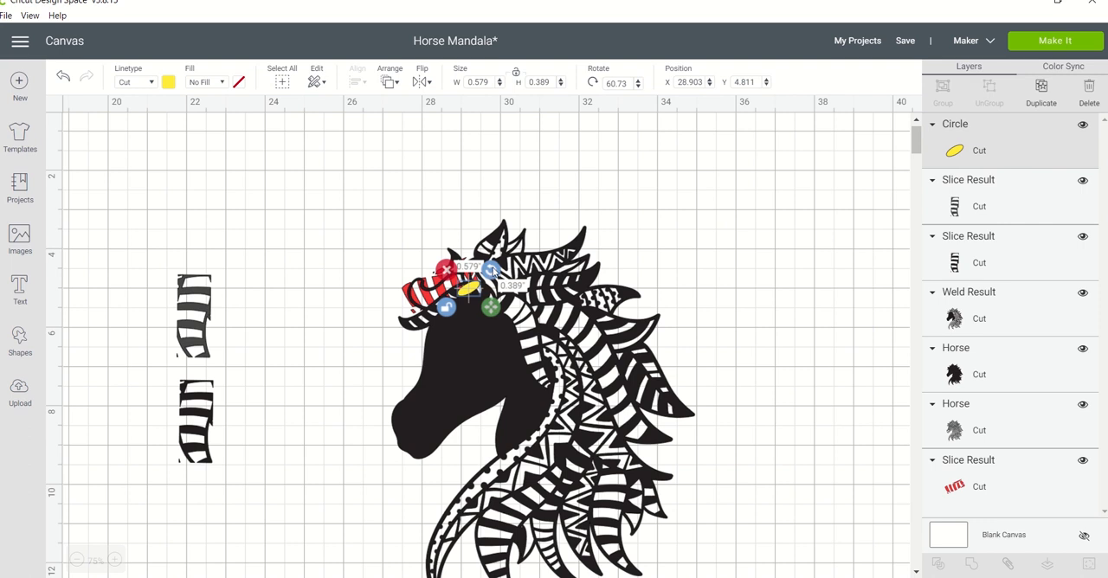
left_click_drag(492, 270, 493, 273)
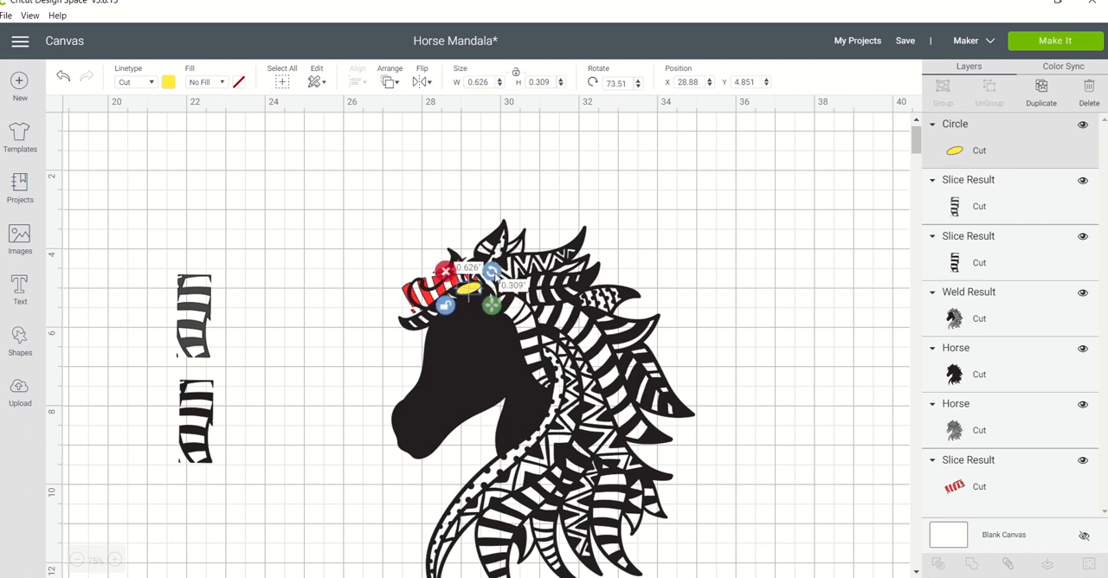
Duplicate the yellow ellipse twice and position the copies over the red stripes that stick out of the forelock.
key("ctrl+d")
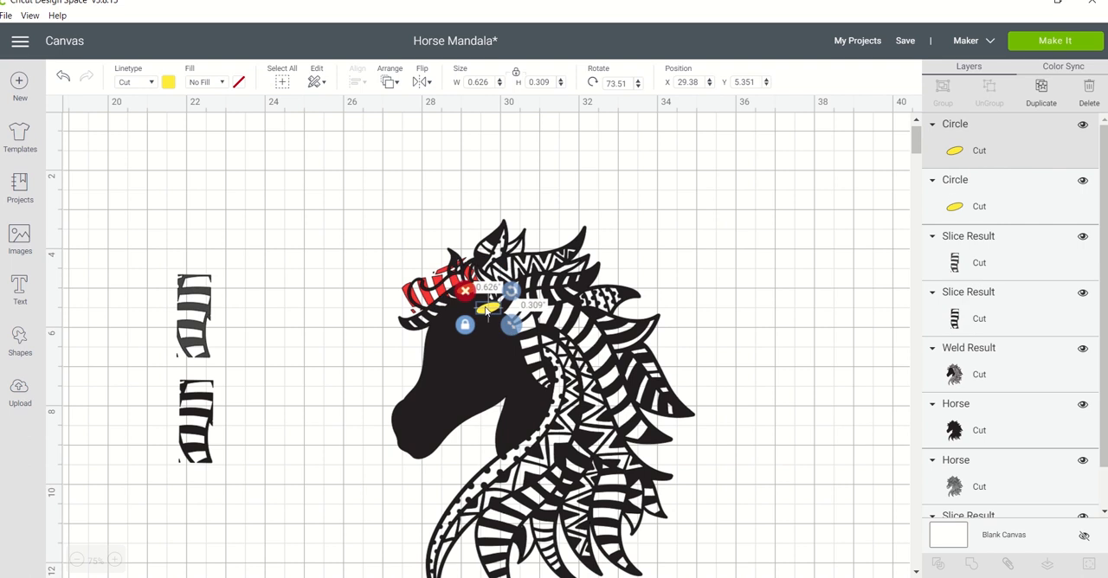
left_click_drag(487, 313, 462, 215)
key("ctrl+d")
left_click(410, 242)
left_click(433, 311)
Add two more copies of the yellow ellipse and angle them to follow the forelock's outline.
key("ctrl+d")
left_click_drag(482, 197, 396, 249)
key("ctrl+d")
left_click_drag(414, 234, 404, 282)
left_click_drag(395, 253, 459, 254)
left_click(415, 227)
left_click(447, 269)
Duplicate another yellow ellipse and adjust its position and angle along the forelock's edge.
key("ctrl+d")
left_click_drag(435, 280, 463, 252)
left_click_drag(440, 284, 439, 281)
left_click(428, 224)
left_click(432, 313)
Duplicate the ellipse once more, rotate it to about 118.35°, and place it at the forelock's front tip near X 27.327, Y 5.295.
key("ctrl+d")
left_click_drag(453, 331, 405, 308)
left_click_drag(381, 303, 411, 311)
left_click(357, 247)
left_click(406, 306)
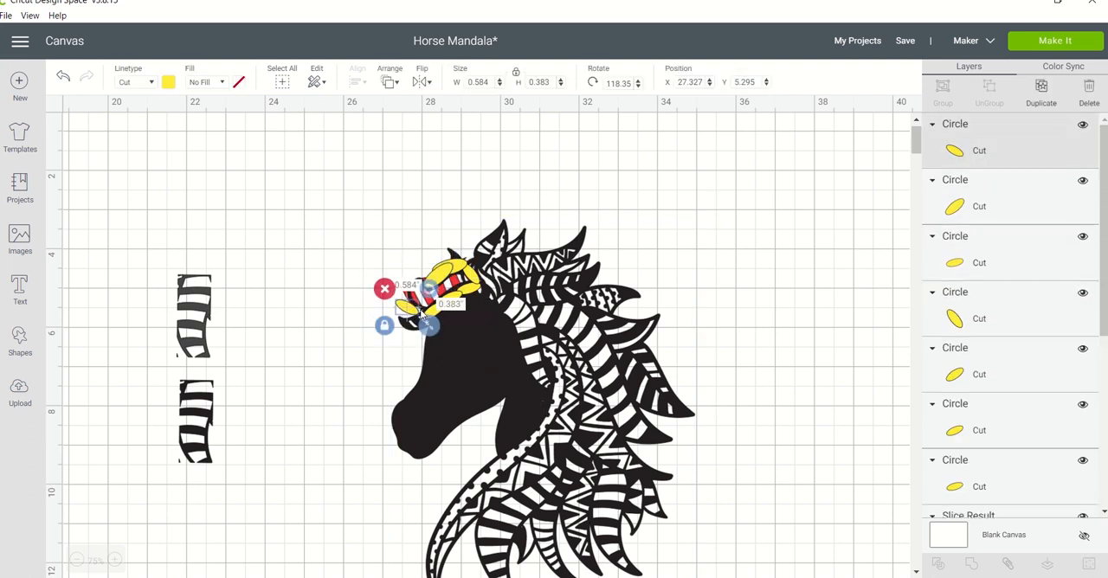
Add copies of the yellow ellipse along the forelock's front and upper edge, turned upright at about 178.53°, to cover the remaining gaps.
left_click_drag(428, 326, 387, 301)
left_click_drag(361, 287, 410, 262)
left_click_drag(405, 293, 423, 271)
left_click(413, 323)
left_click(405, 297)
key("ctrl+c")
key("ctrl+v")
left_click(403, 224)
left_click(405, 296)
left_click(371, 282)
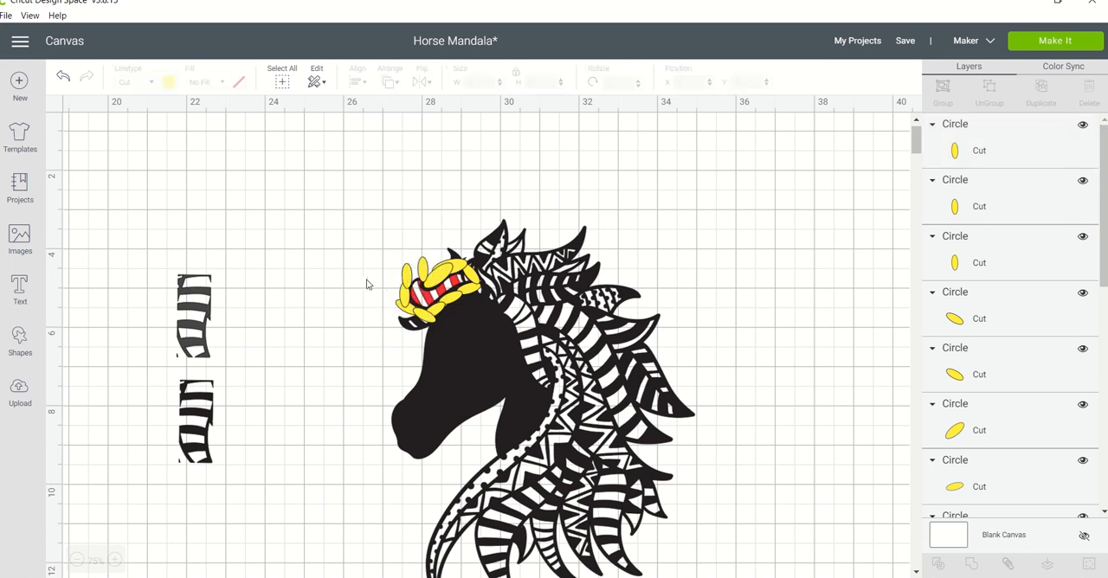
Move the horse clear of the forelock piece and weld all the yellow ellipses into one shape.
left_click_drag(479, 371, 594, 353)
left_click(476, 251)
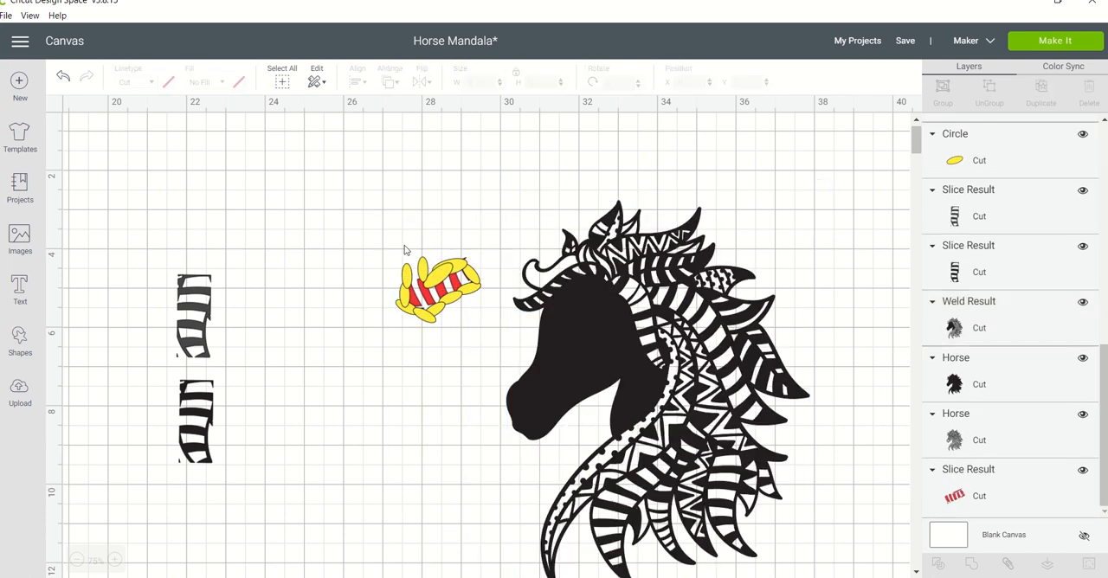
left_click(407, 284)
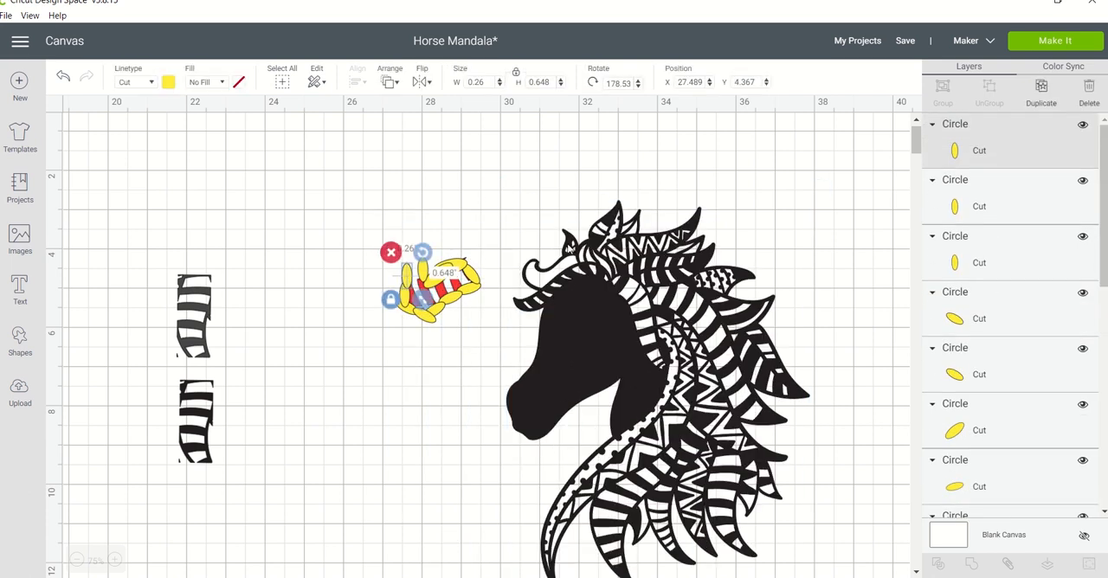
left_click(965, 201, "shift")
left_click(968, 247, "shift")
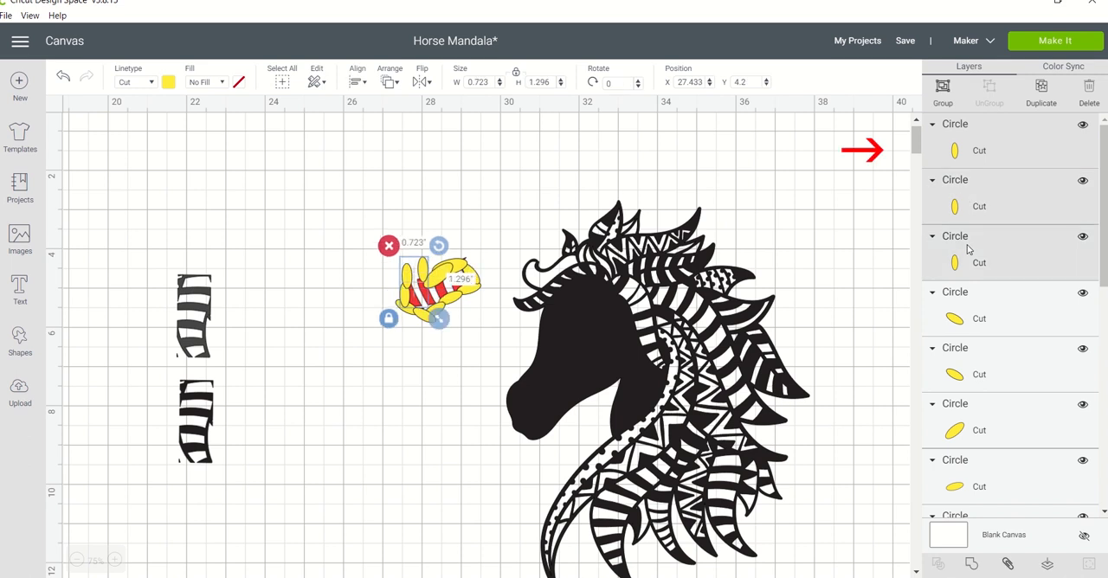
left_click(966, 317, "shift")
left_click(971, 377, "shift")
left_click(973, 410, "shift")
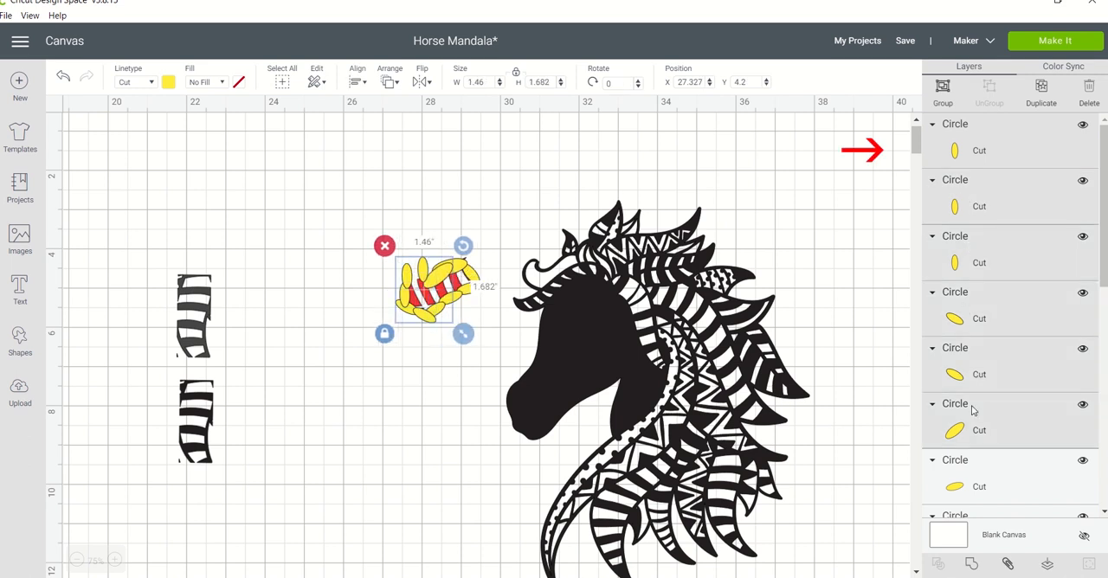
left_click(971, 473, "shift")
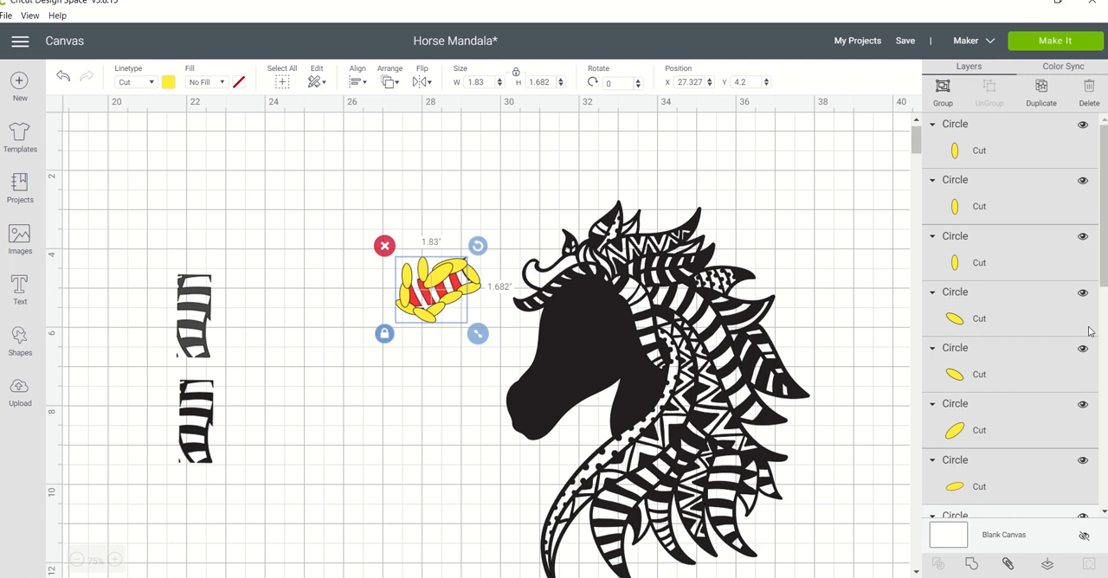
left_click_drag(1103, 277, 1103, 424)
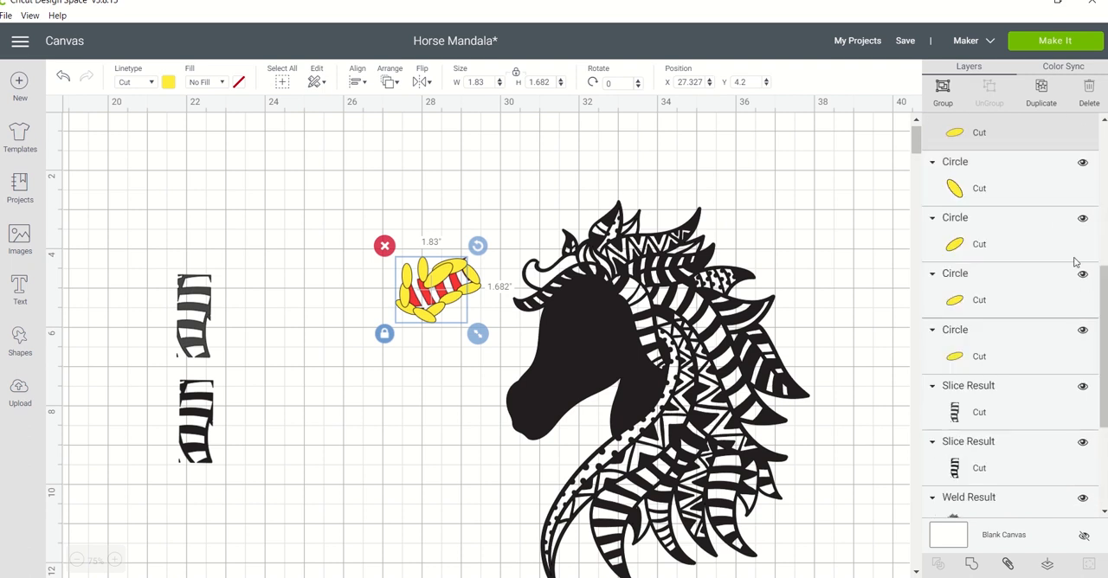
left_click(1031, 189, "shift")
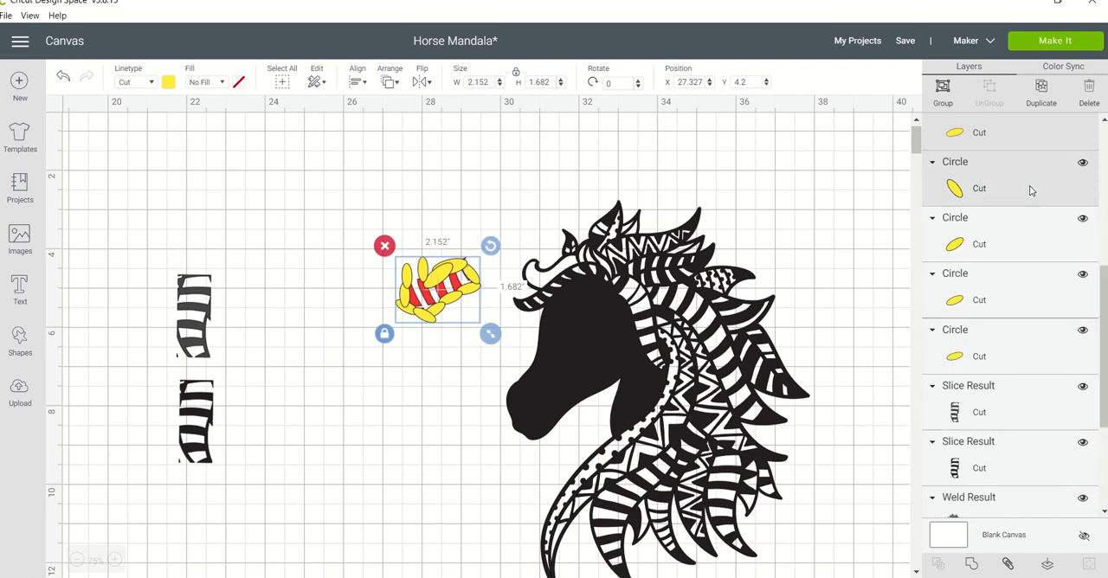
left_click(1025, 241, "shift")
left_click(1022, 278, "shift")
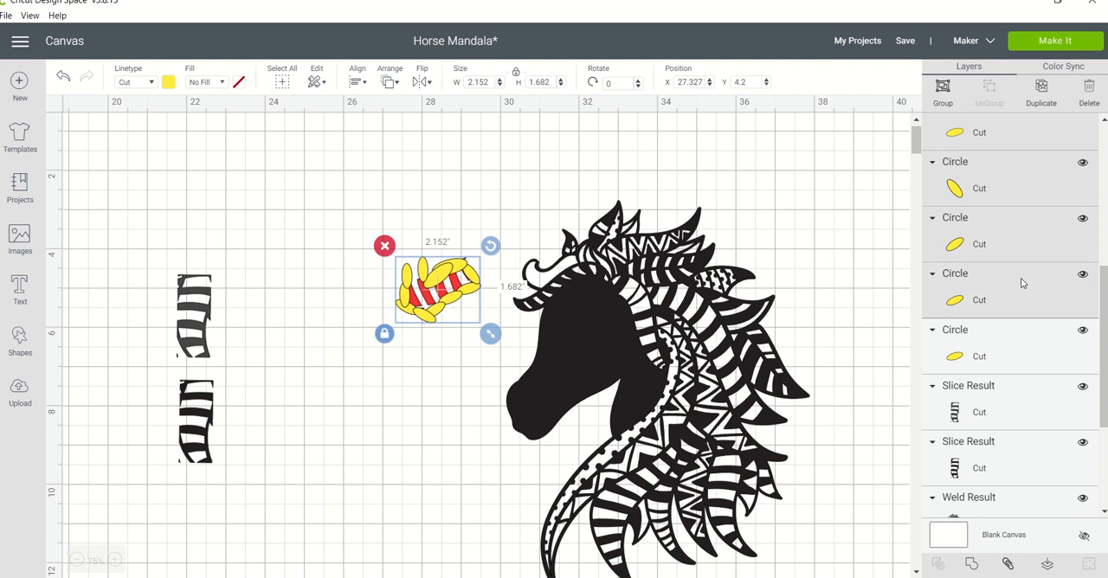
left_click(1016, 348, "shift")
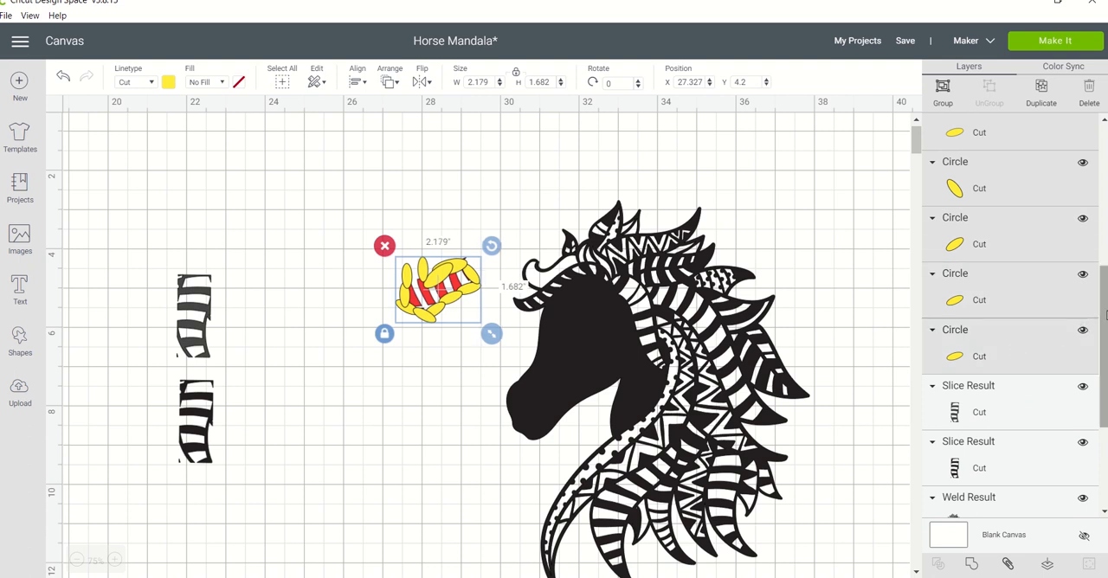
left_click_drag(1103, 316, 1097, 165)
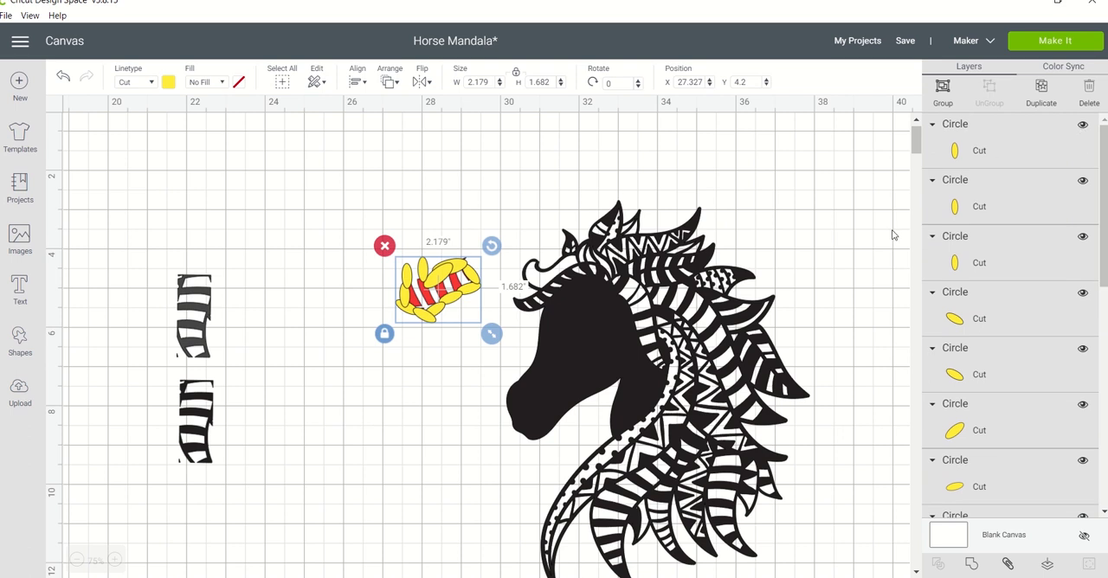
left_click(973, 563)
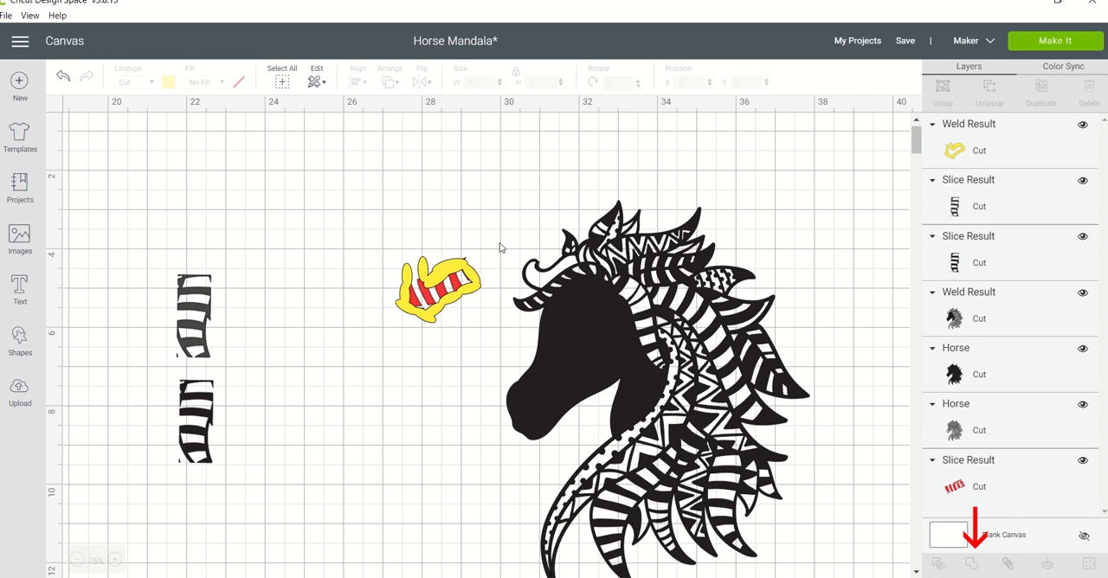
Slice the red striped piece with the welded yellow outline and move the yellow pieces and the red offcut away.
left_click_drag(456, 234, 420, 348)
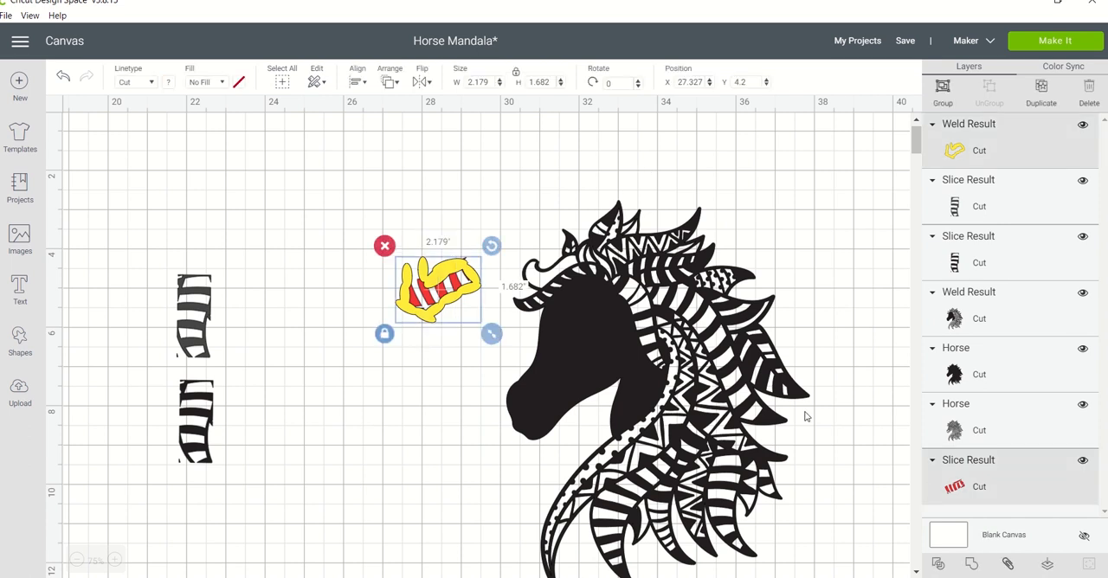
left_click(938, 564)
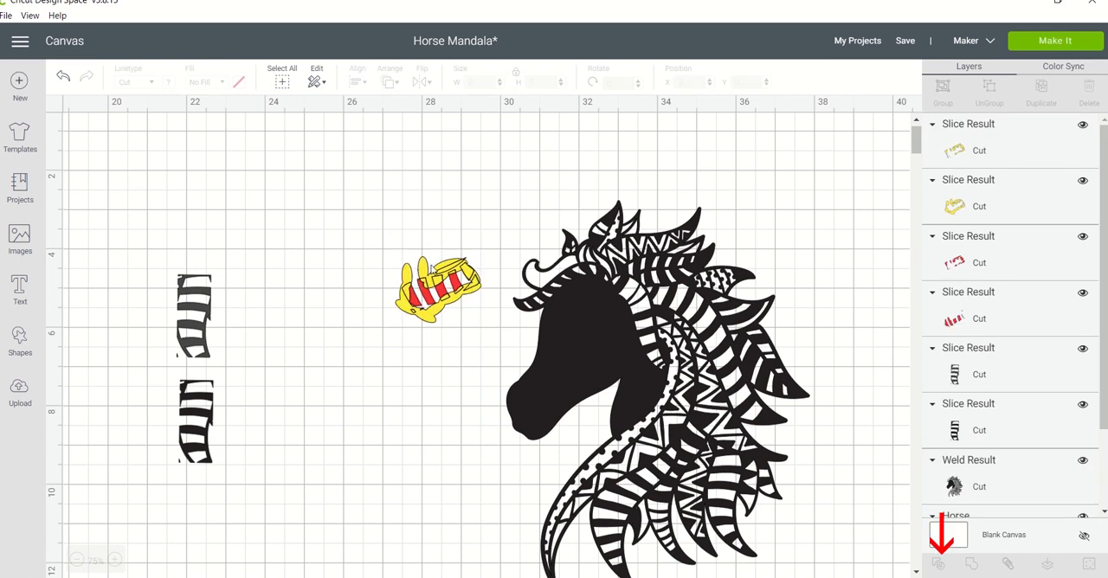
left_click_drag(441, 269, 360, 192)
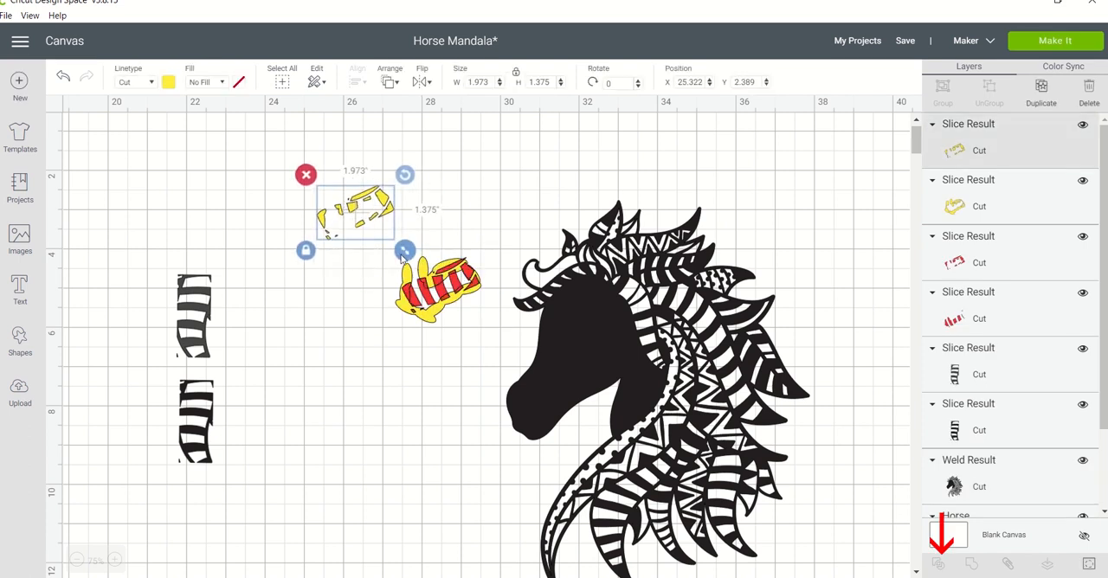
left_click_drag(424, 275, 340, 197)
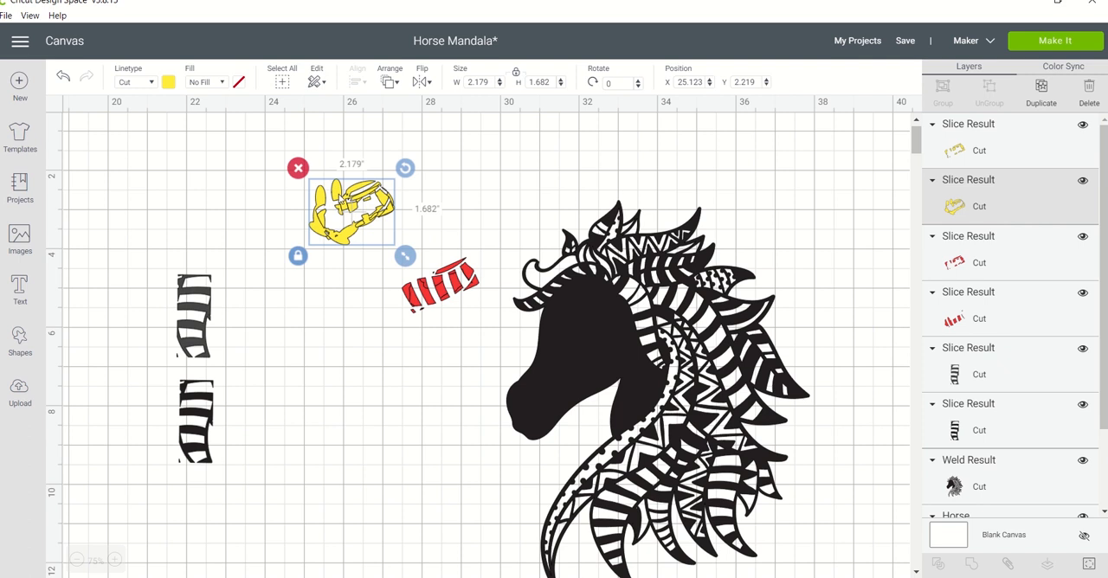
left_click_drag(435, 286, 328, 223)
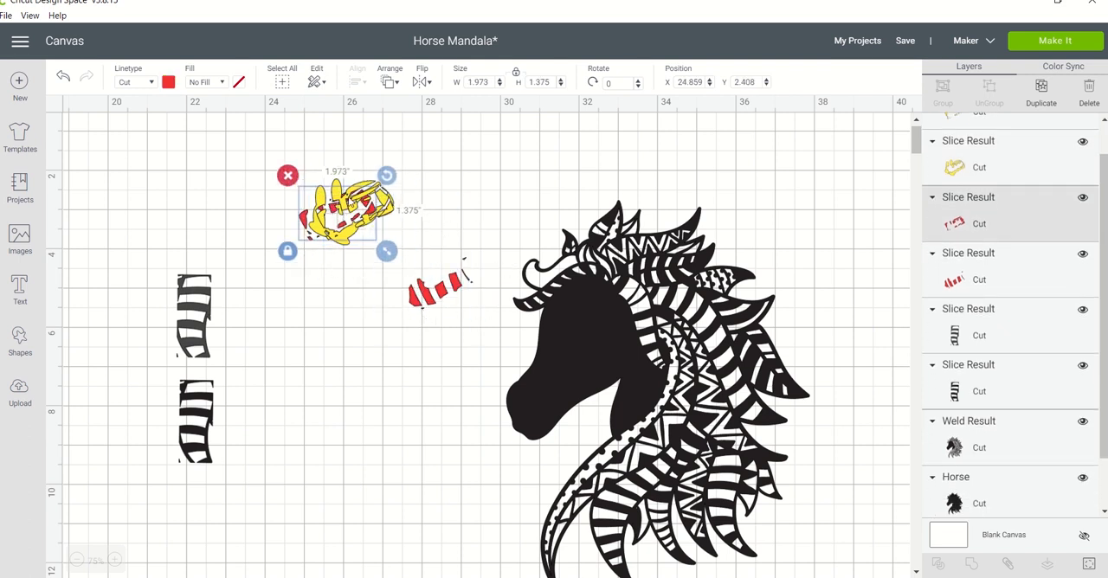
Delete the red offcut and both yellow slice pieces, keeping only the trimmed red stripes.
key("Delete")
left_click(346, 214)
key("Delete")
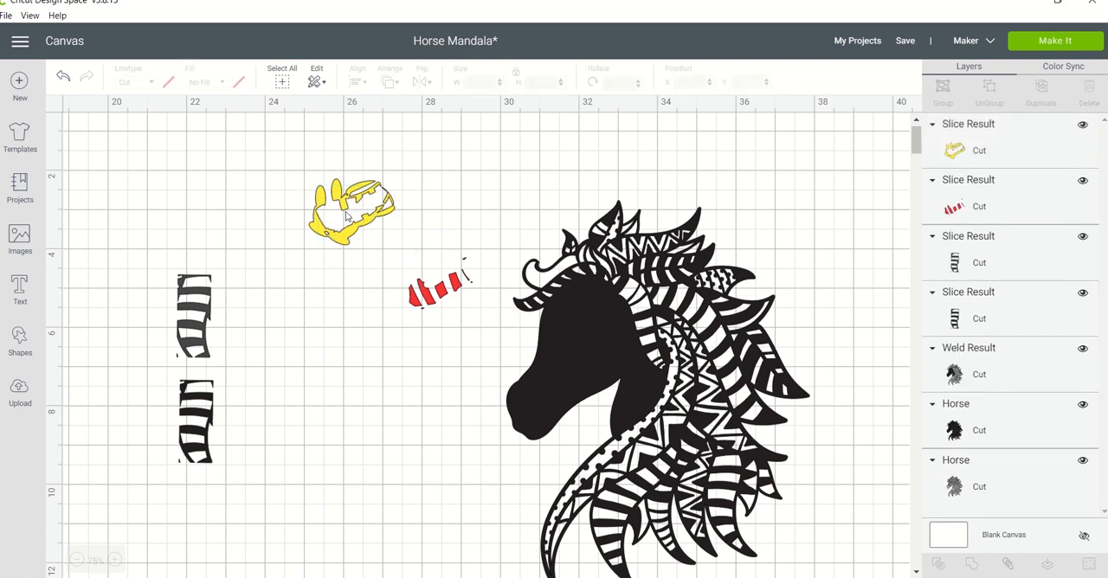
left_click(346, 214)
key("Delete")
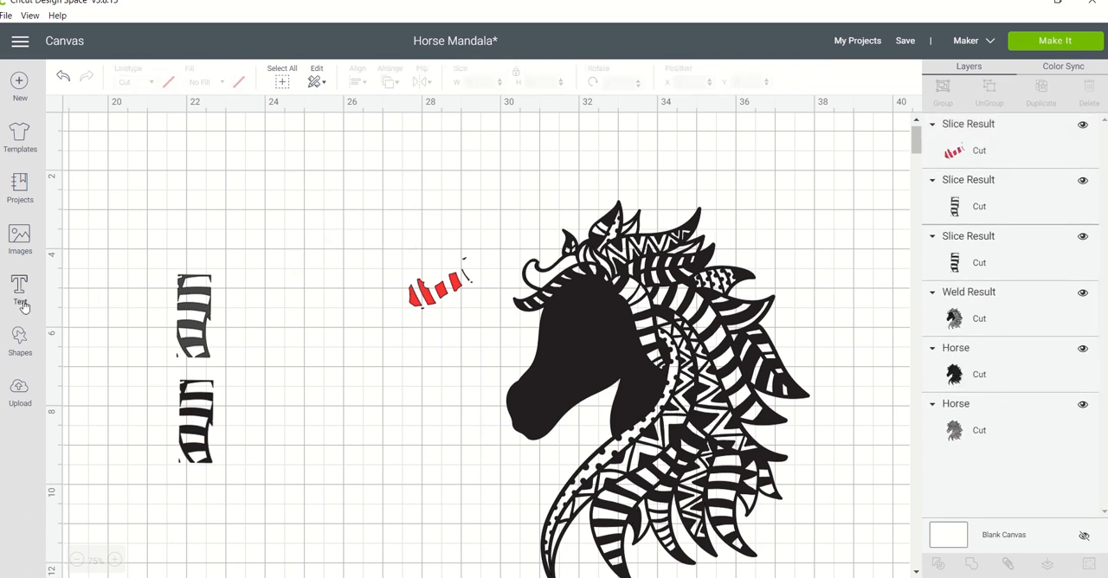
Insert a circle, shrink it to about 0.315 in, and place it over the stray speck below the red stripes.
left_click(22, 344)
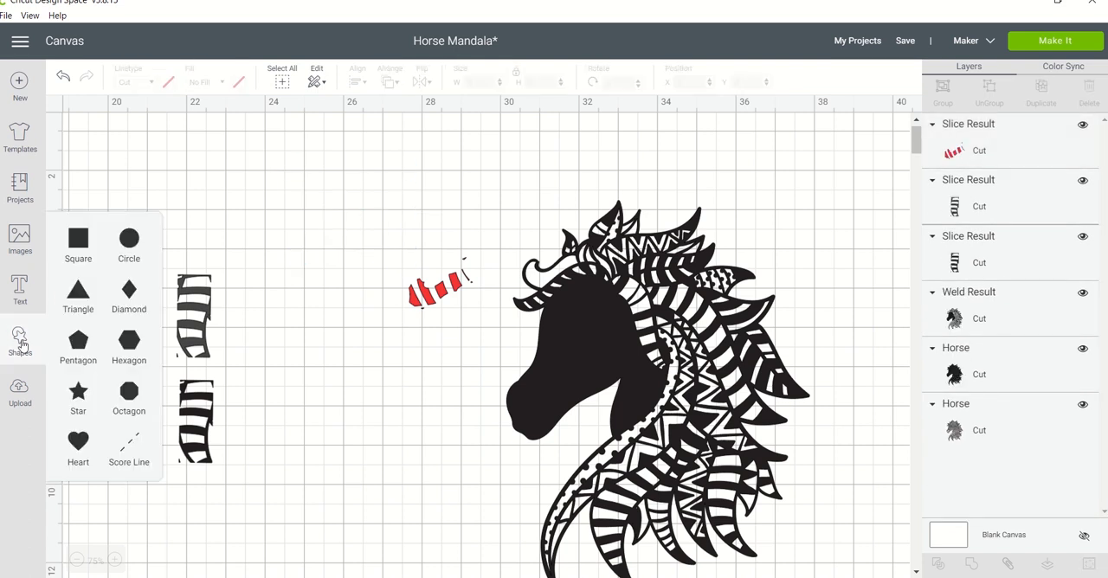
left_click(129, 238)
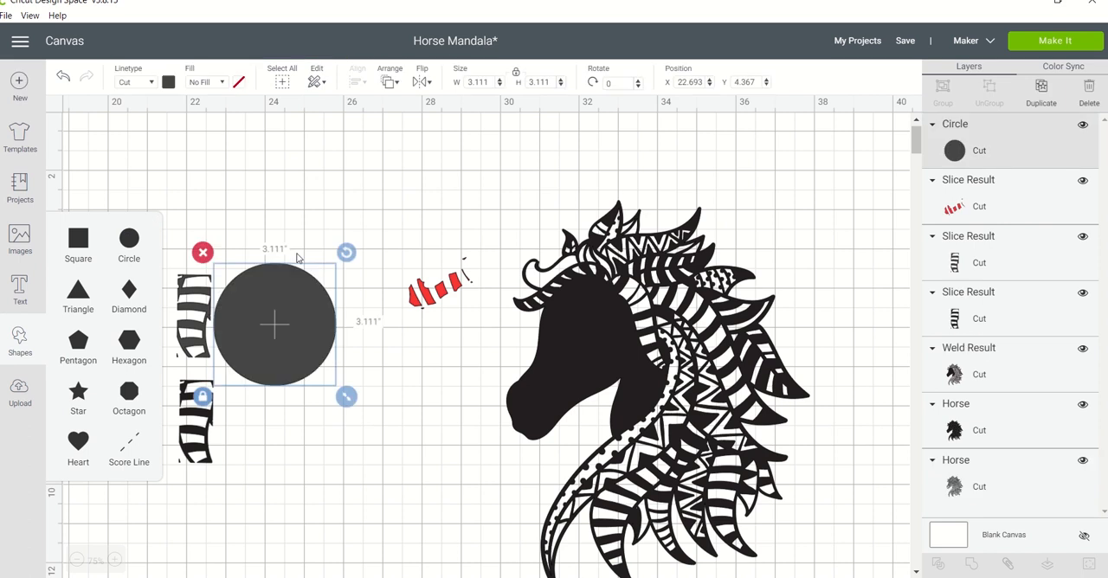
left_click_drag(346, 395, 425, 316)
Duplicate the small circle, place the copy over the stray lines beside the upper red stripe, and enlarge it to about 0.778 in.
key("ctrl+d")
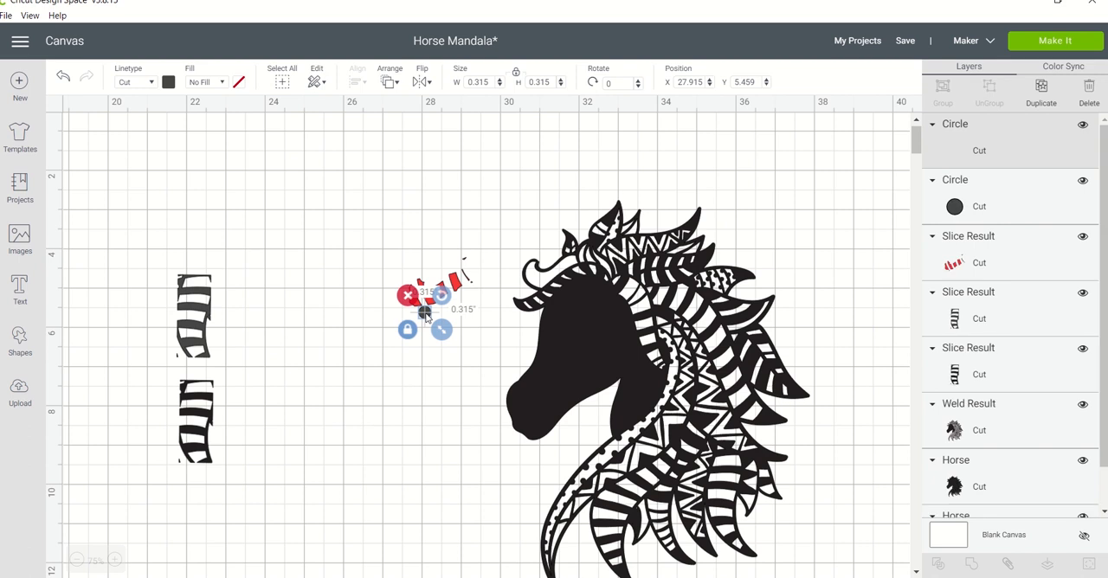
left_click_drag(468, 318, 470, 265)
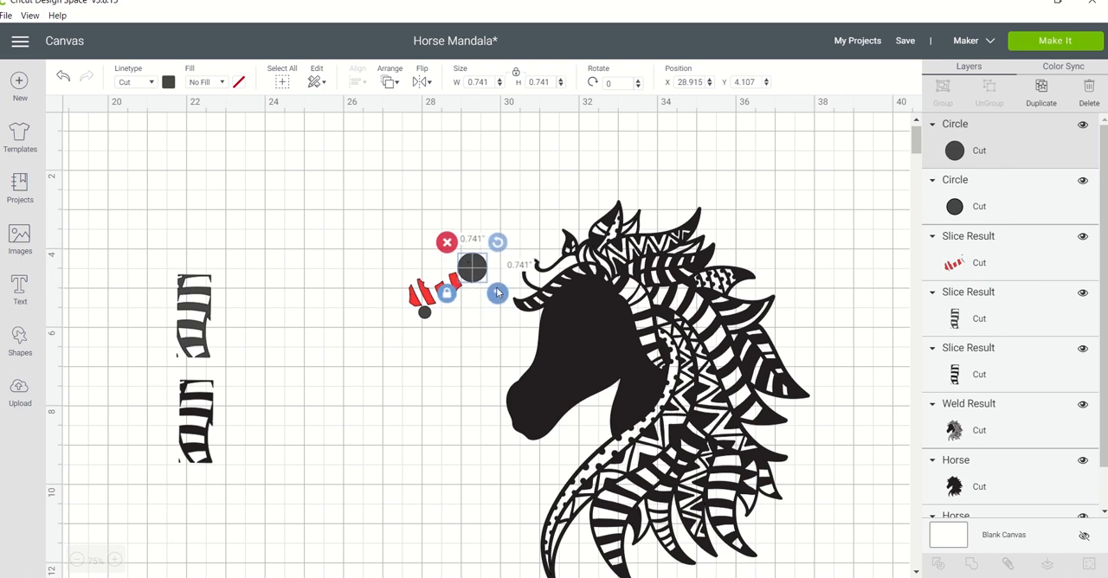
left_click_drag(498, 294, 499, 297)
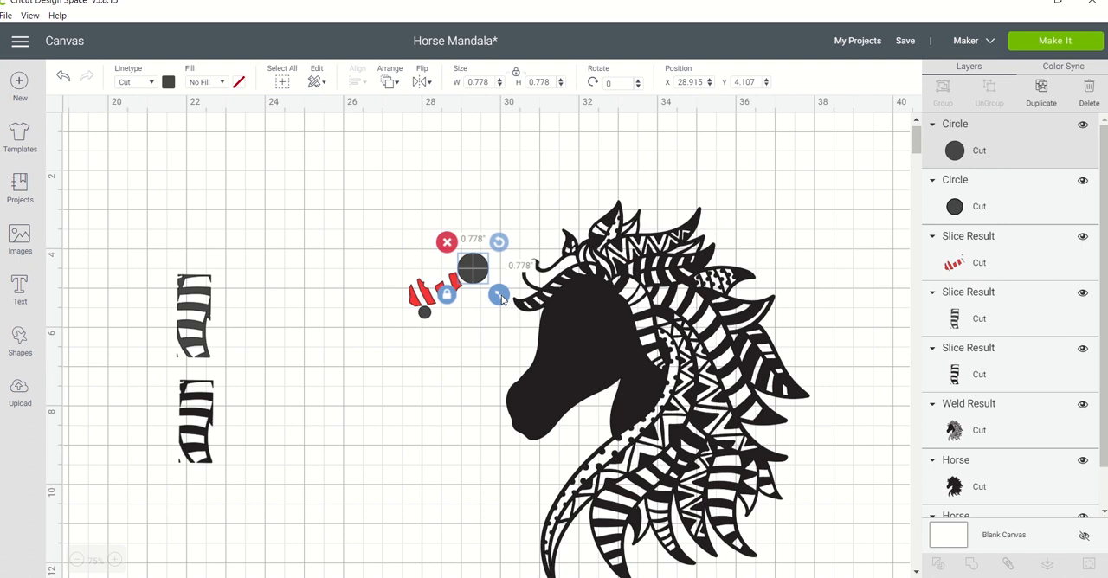
left_click(442, 356)
Slice the red striped piece with the small circle to cut off the stray speck below it.
left_click_drag(378, 251, 446, 358)
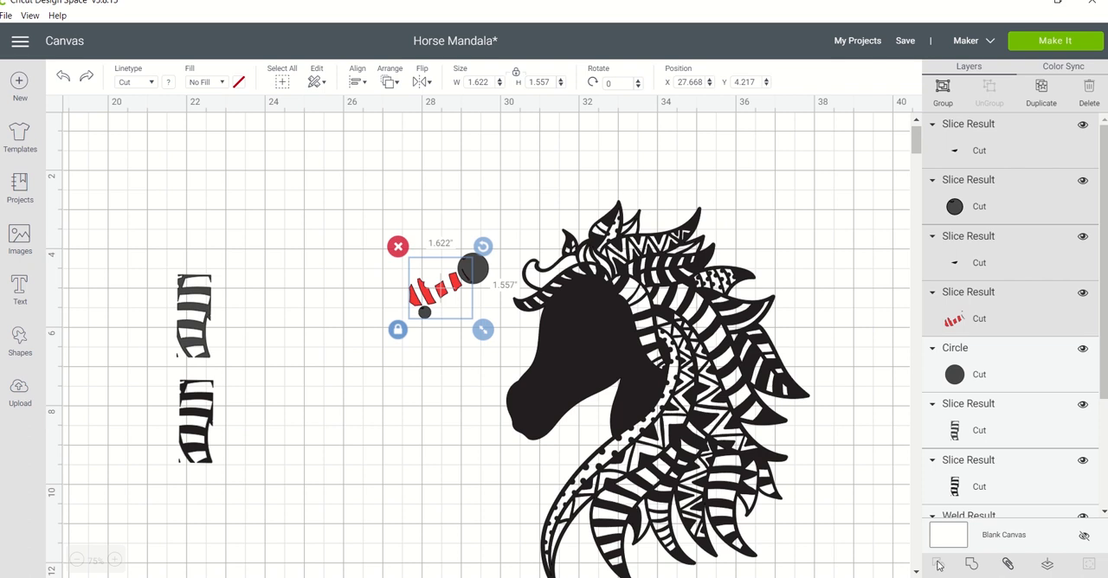
left_click(449, 431)
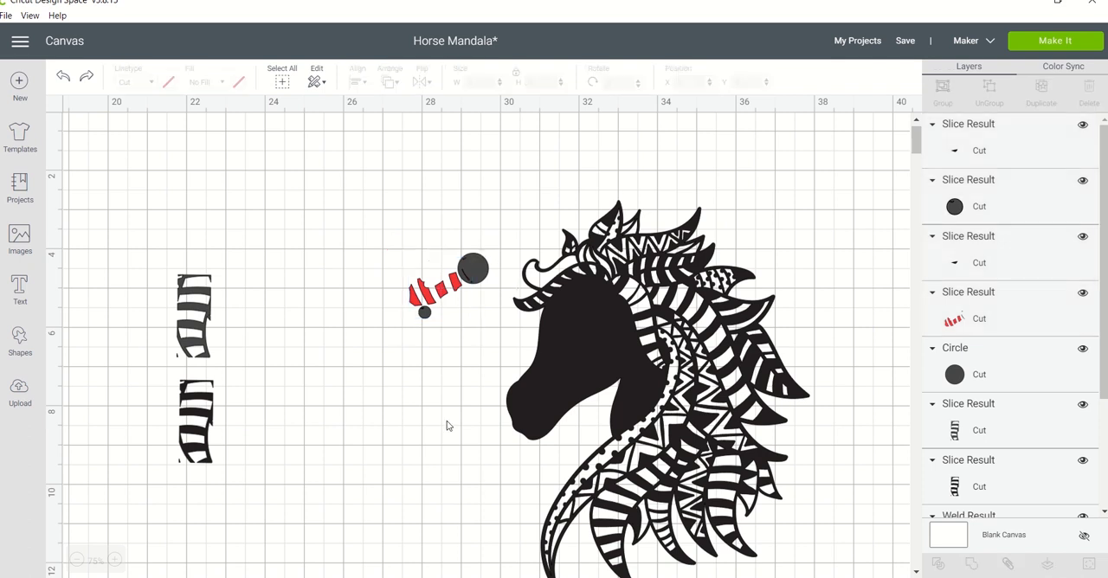
left_click(425, 312)
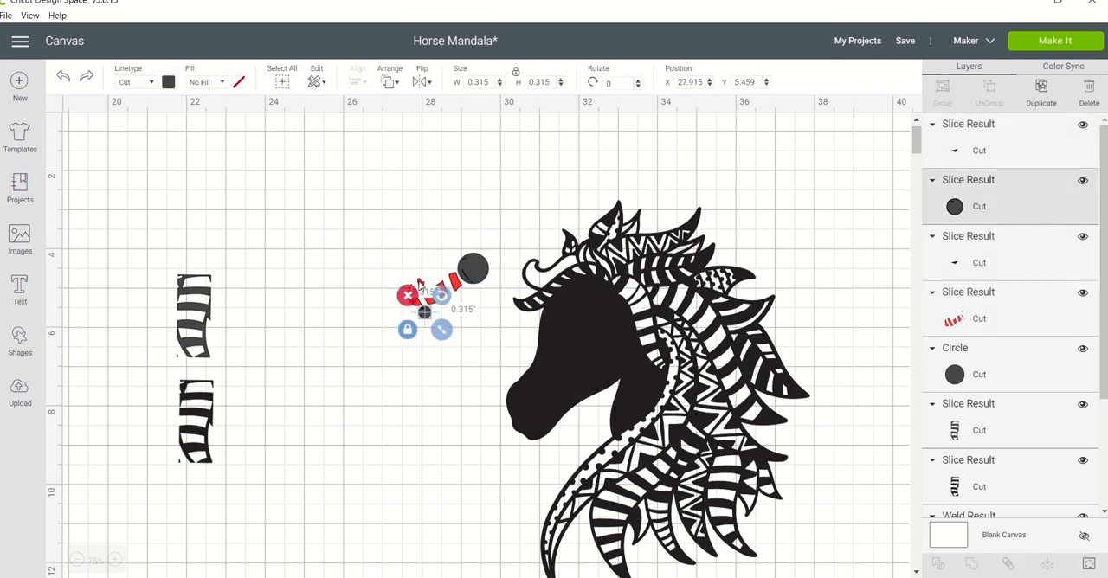
left_click(419, 285, "shift")
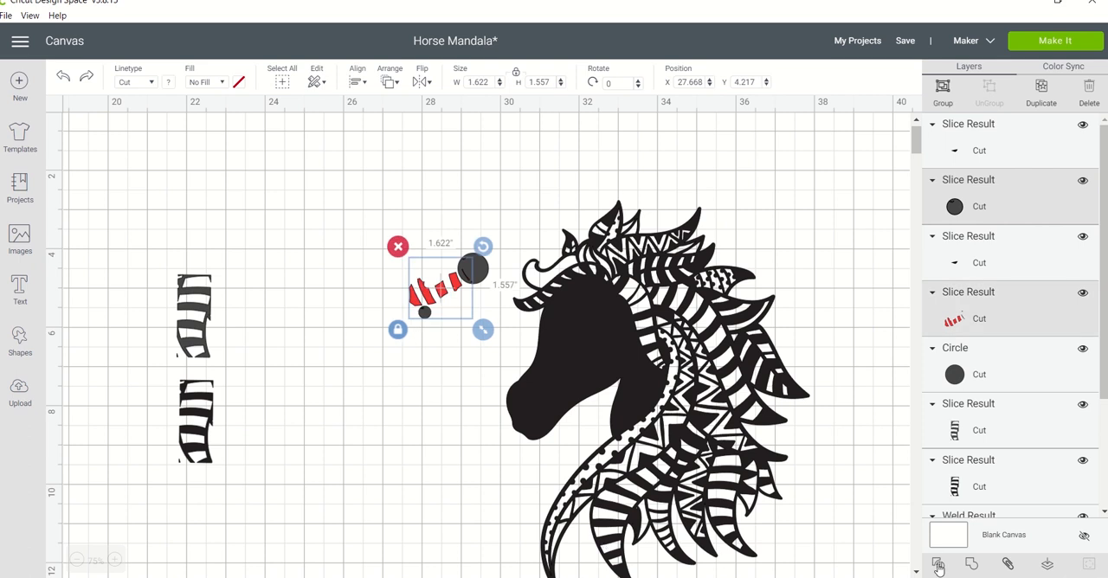
left_click(940, 563)
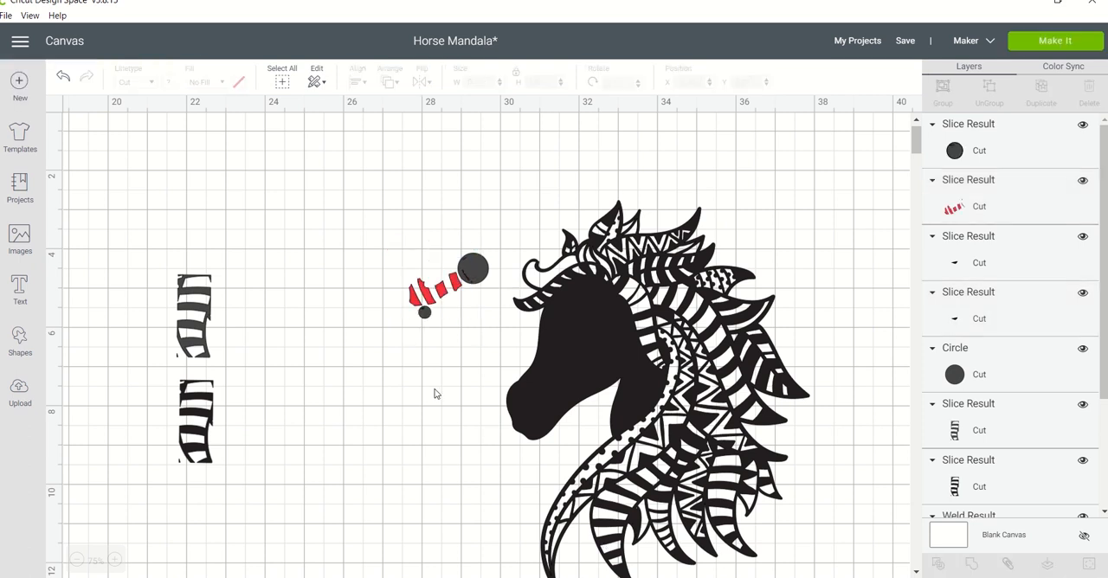
Move the small circle and the two cut specks away from the red stripes, beside the lower black striped piece.
left_click_drag(424, 315, 256, 401)
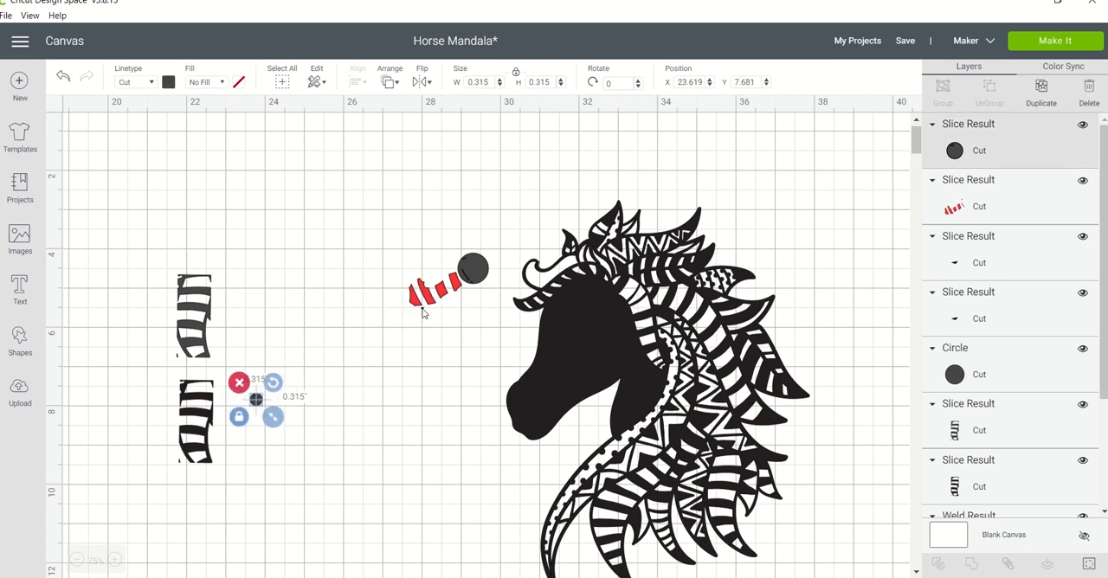
left_click_drag(423, 313, 270, 404)
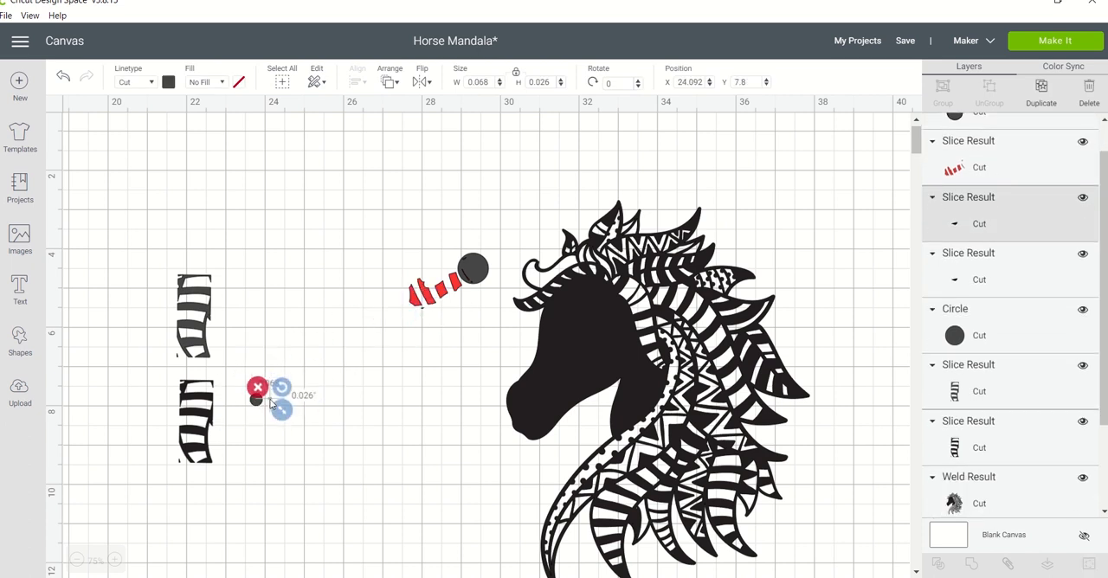
left_click(425, 313)
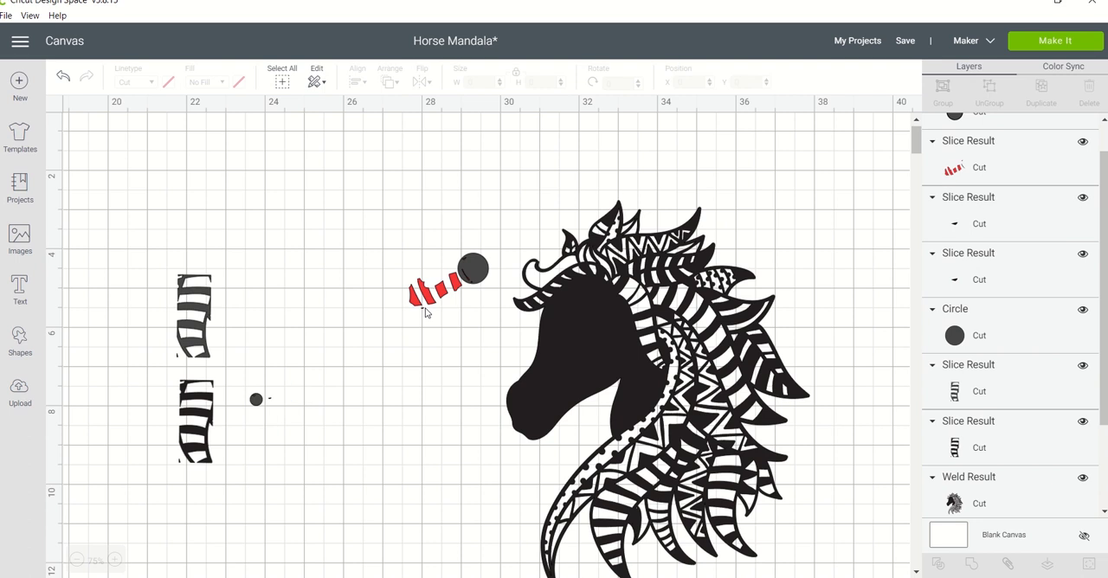
left_click_drag(423, 313, 256, 413)
Slice the red striped piece with the larger circle and move the circle clear of the stray lines.
left_click_drag(464, 234, 441, 322)
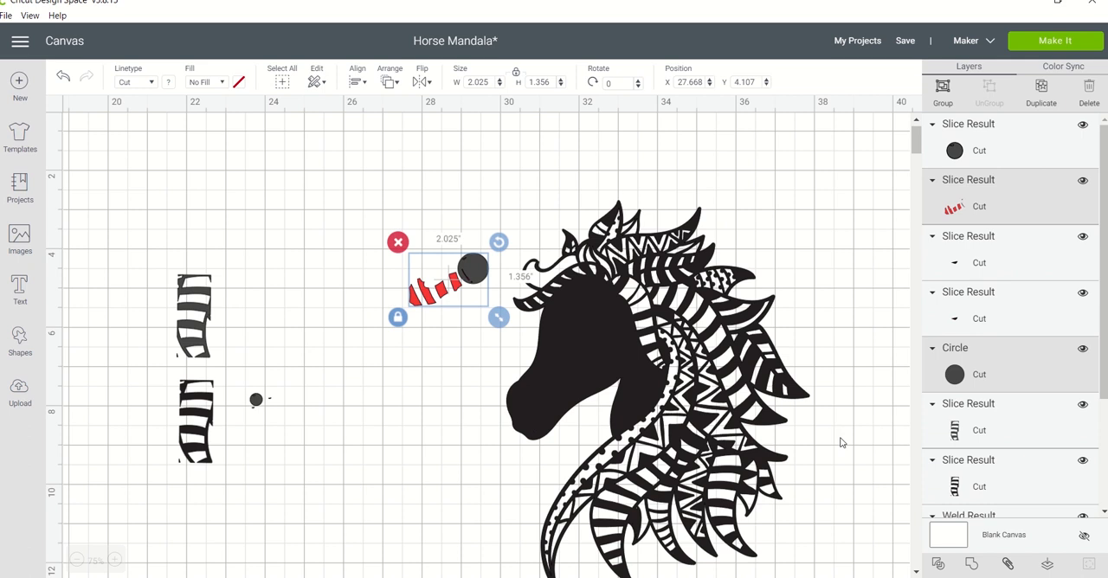
left_click(938, 564)
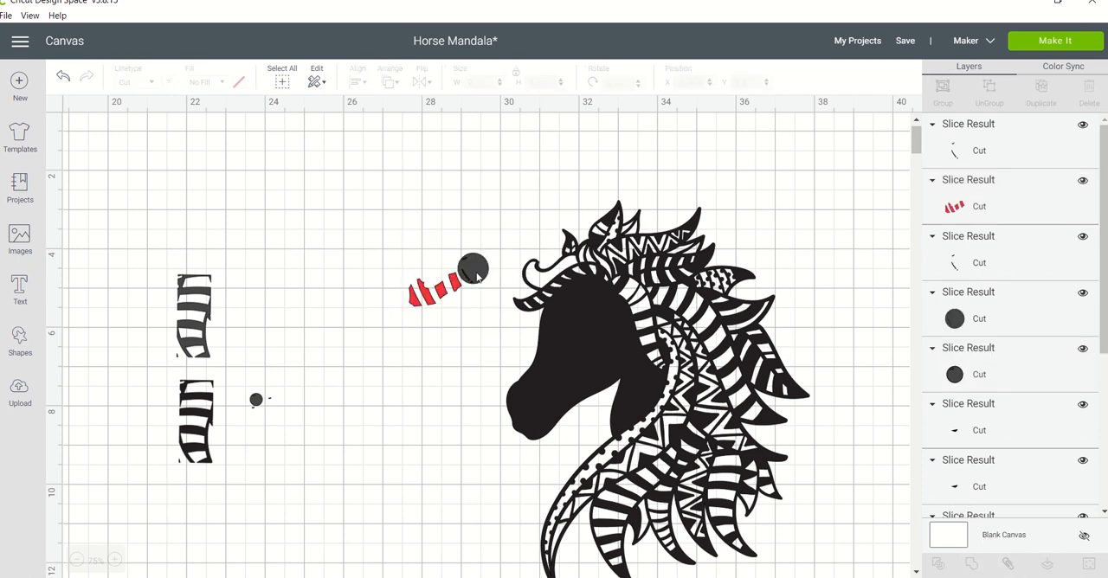
left_click_drag(477, 276, 424, 192)
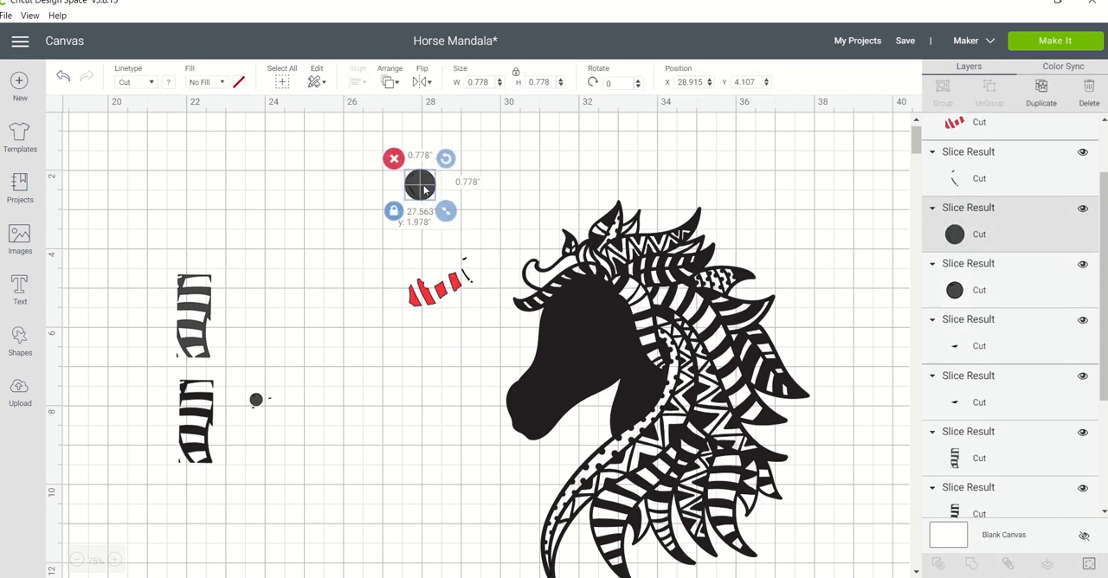
Move the sliced stray line pieces from beside the red stripes onto the larger circle and delete them together with it.
left_click(471, 277)
left_click_drag(472, 277, 440, 210)
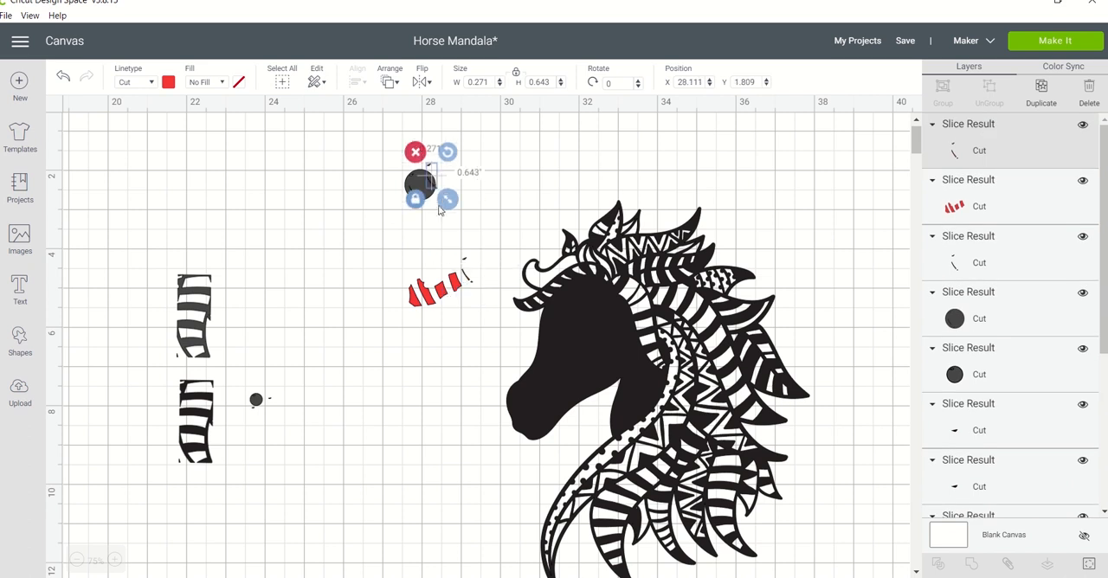
left_click_drag(467, 275, 434, 170)
left_click(348, 158)
mouse_move(349, 158)
left_mouse_down()
mouse_move(428, 163)
mouse_move(472, 212)
left_mouse_up()
key("Delete")
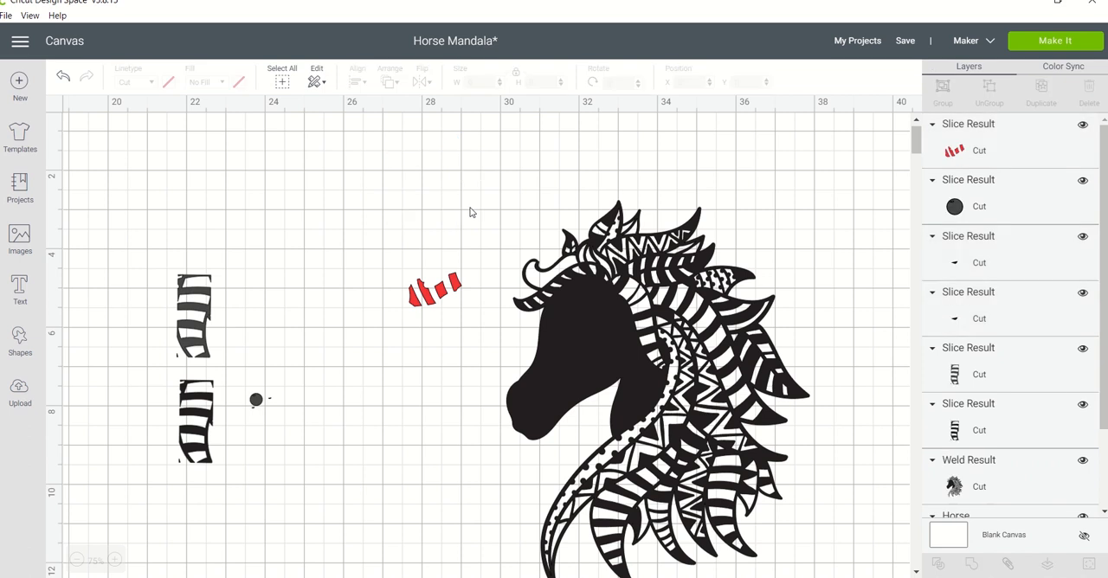
Move the mandala horse so its forelock lines up with the red stripes and weld the two together.
left_click(581, 343)
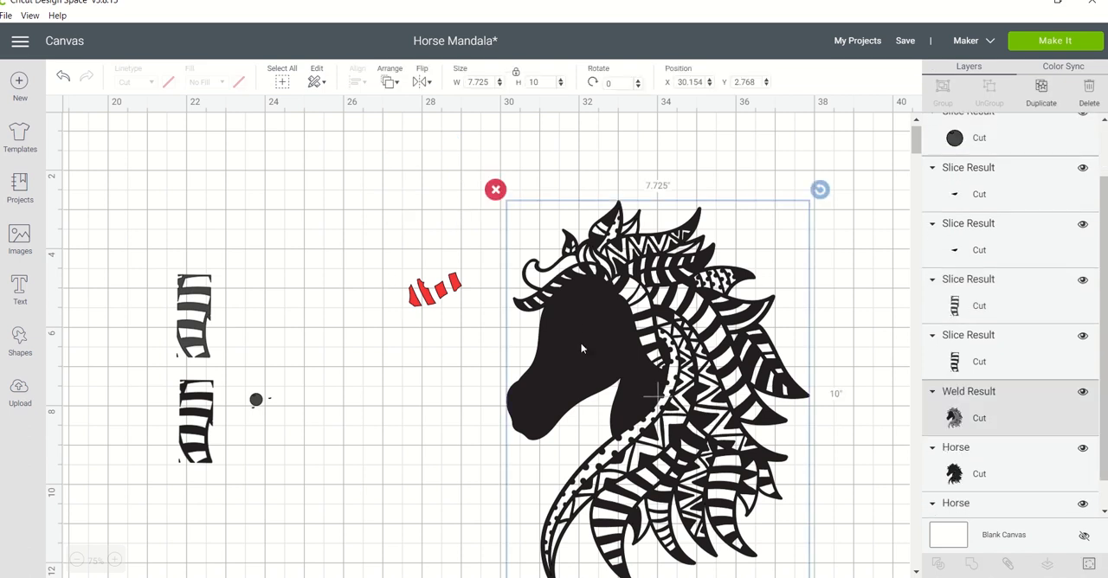
left_click_drag(580, 342, 450, 365)
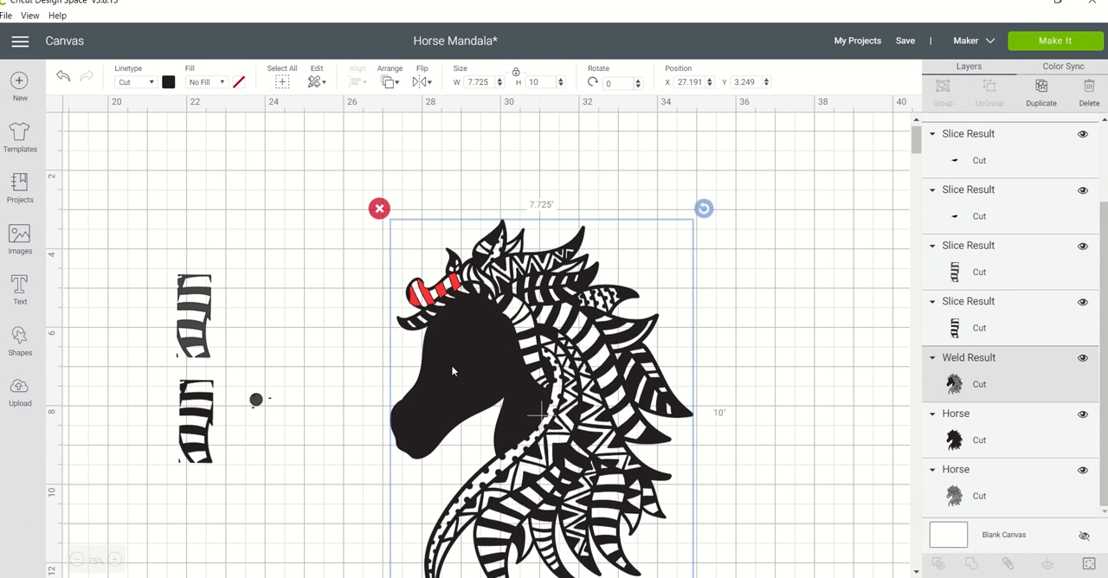
left_click(308, 234)
left_click_drag(307, 234, 511, 360)
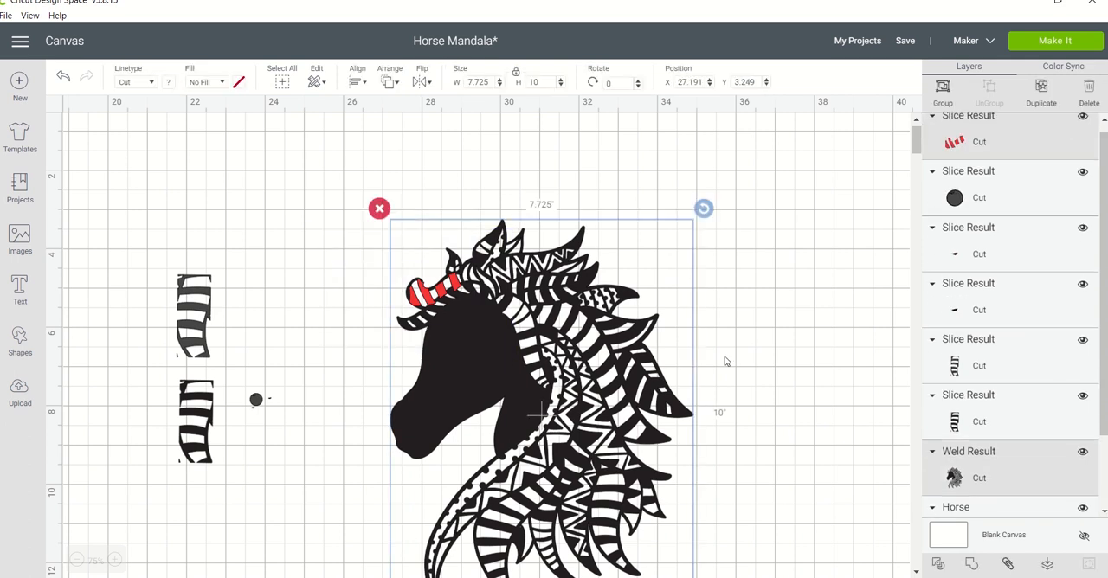
left_click(972, 564)
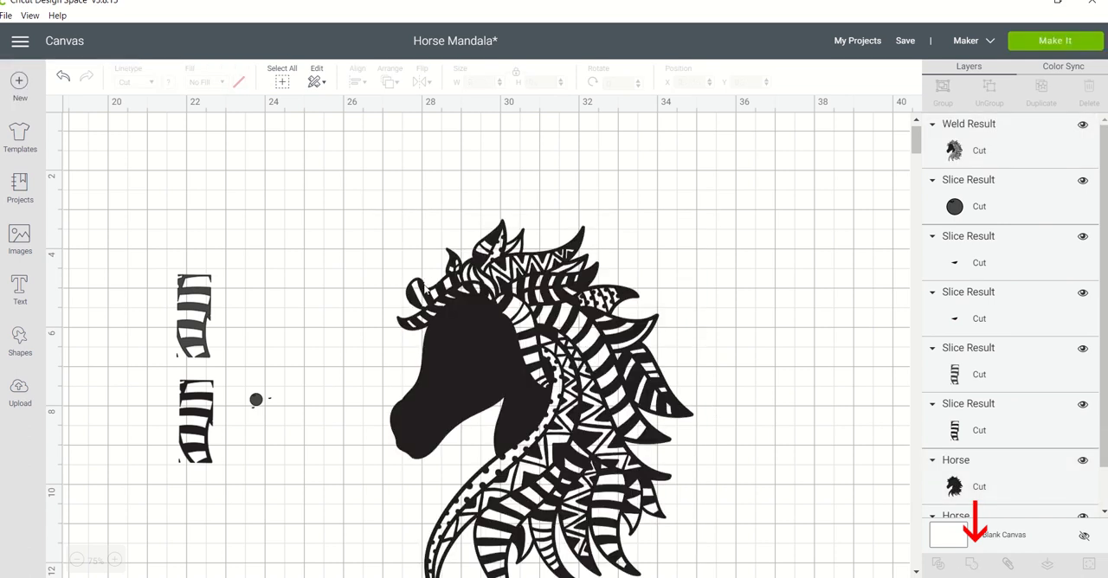
Shrink the small circle to about 0.167 in and place it over the stray bump on the horse's forelock.
left_click(256, 401)
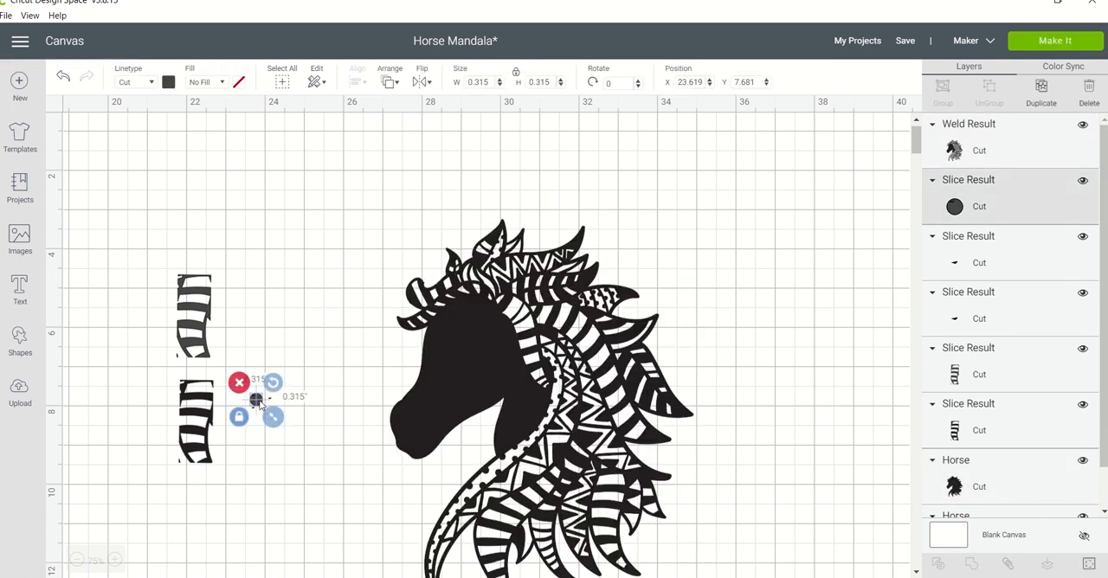
left_click_drag(257, 402, 381, 188)
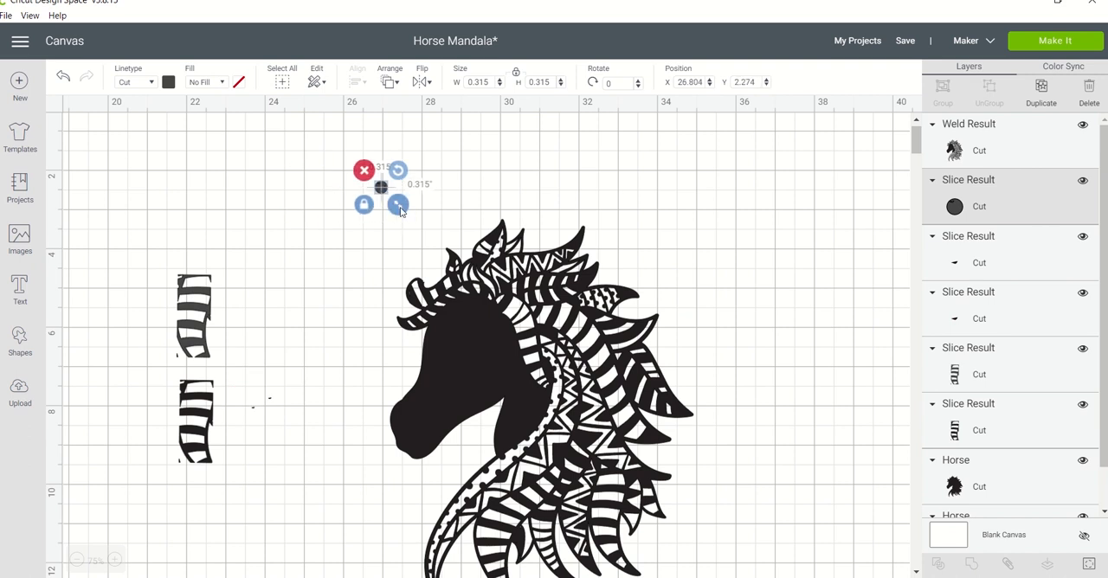
left_click_drag(399, 208, 427, 286)
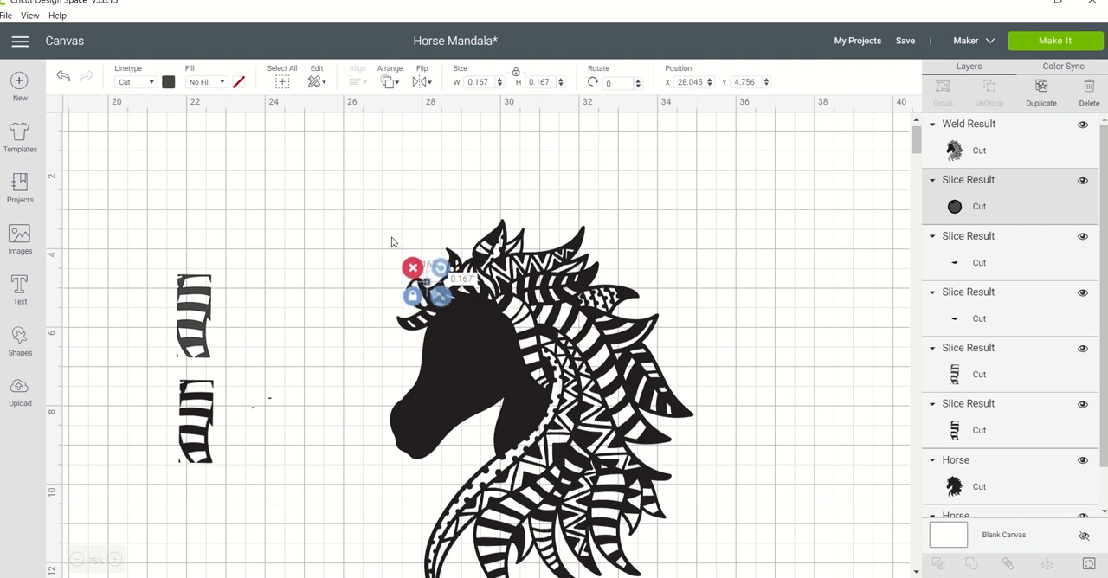
Slice the welded horse with the small circle on the forelock.
left_click(391, 241)
left_click(353, 248)
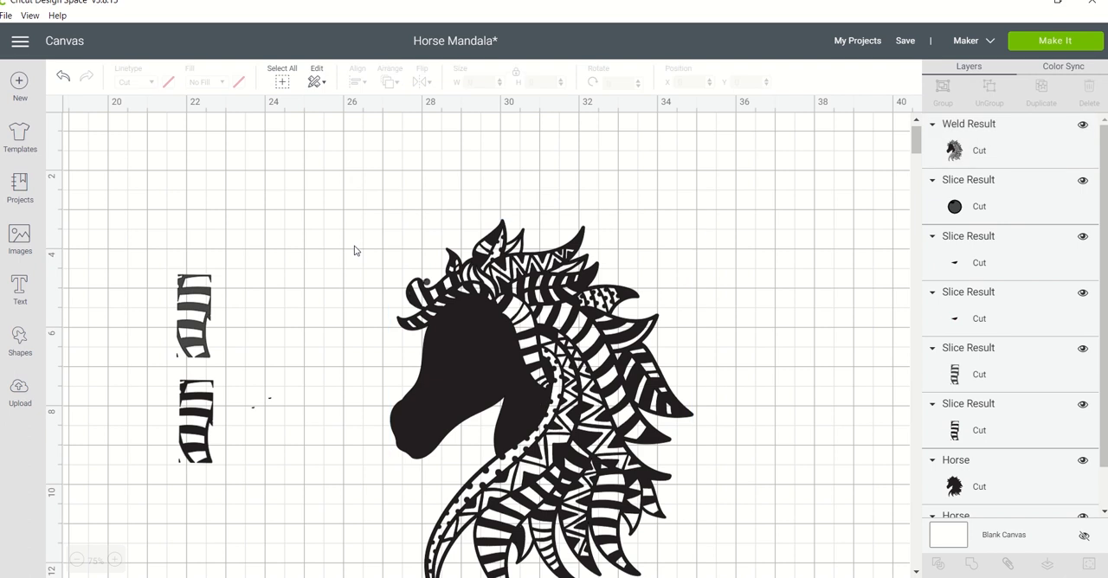
left_click_drag(353, 246, 487, 345)
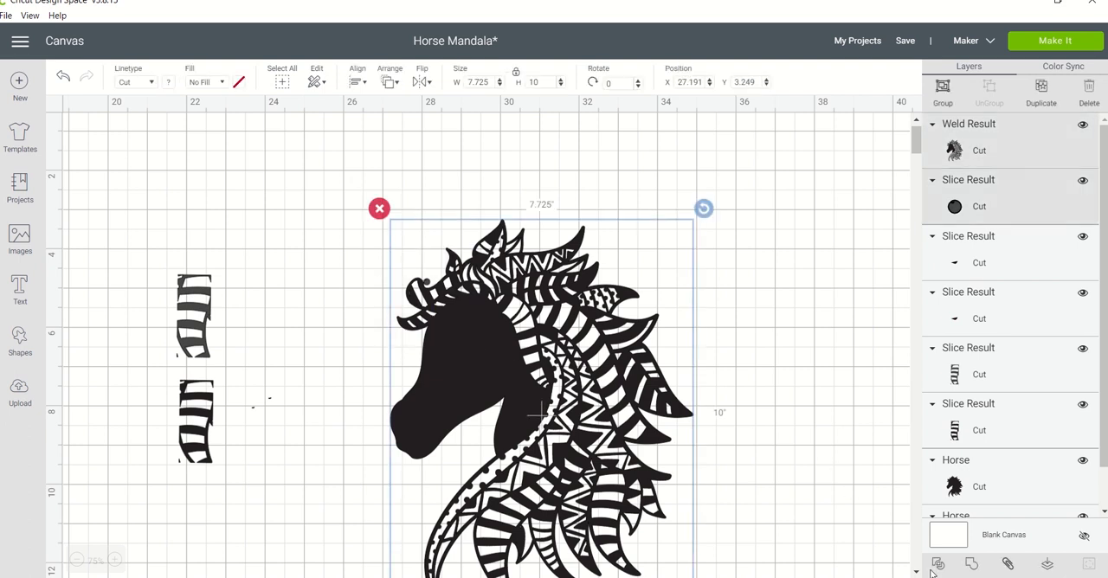
left_click(938, 565)
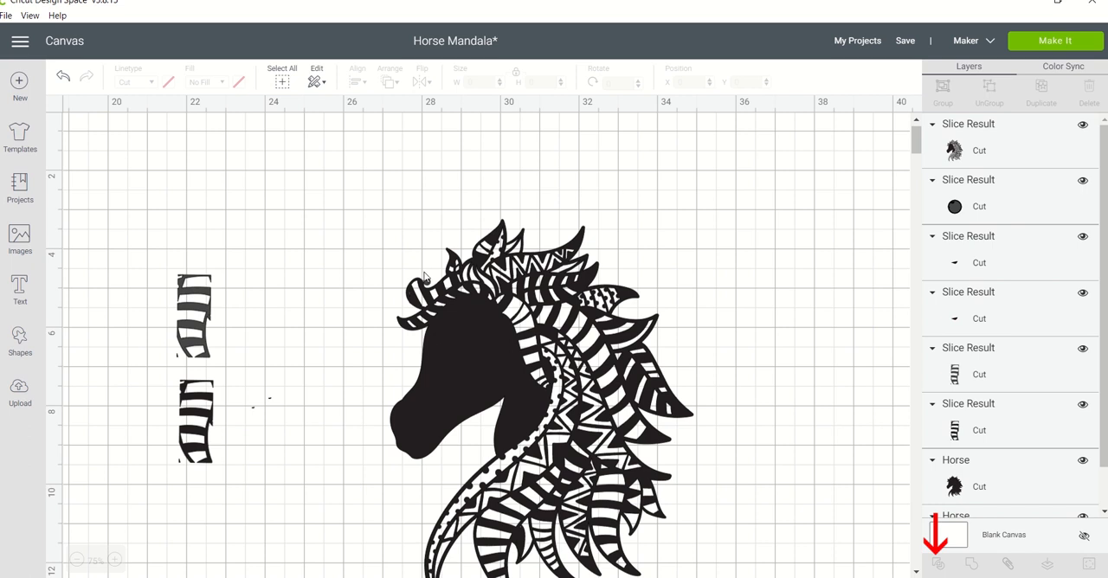
Delete the small circle left on the forelock and the two leftover specks beside the lower striped piece.
left_click(537, 412)
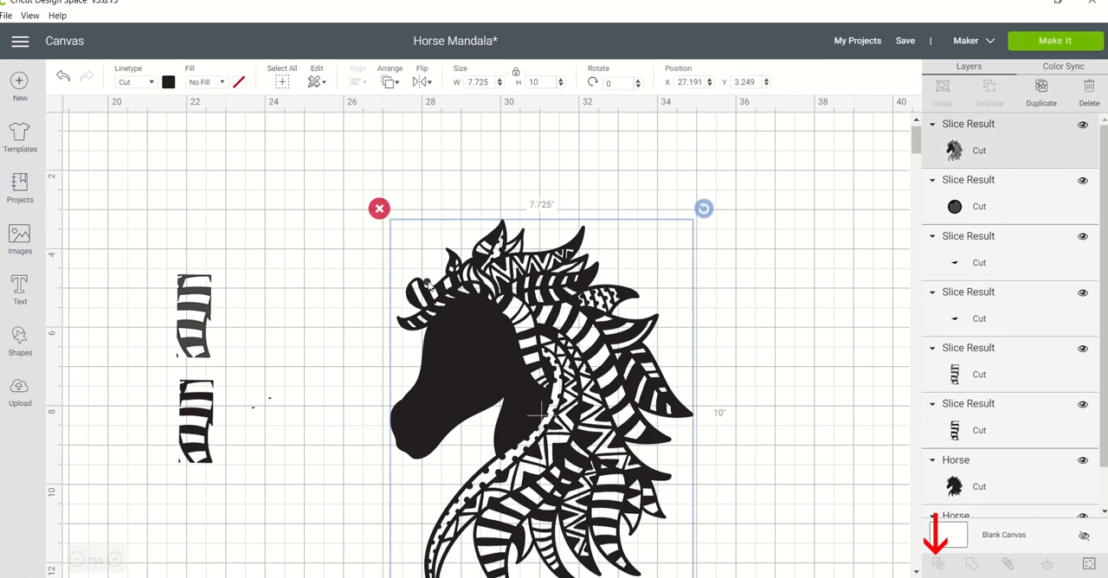
left_click(439, 189)
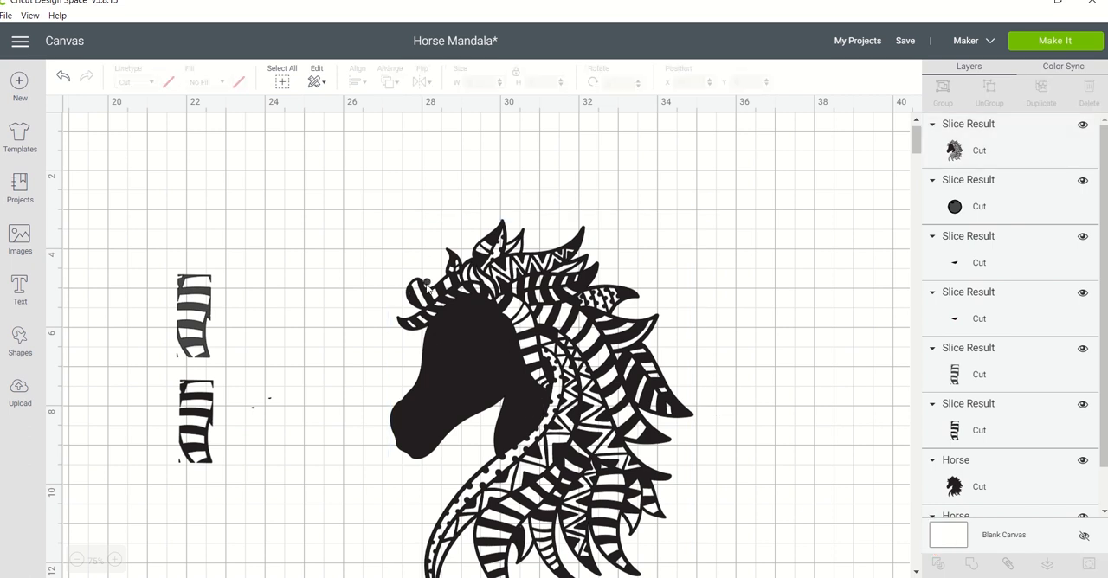
left_click(428, 286)
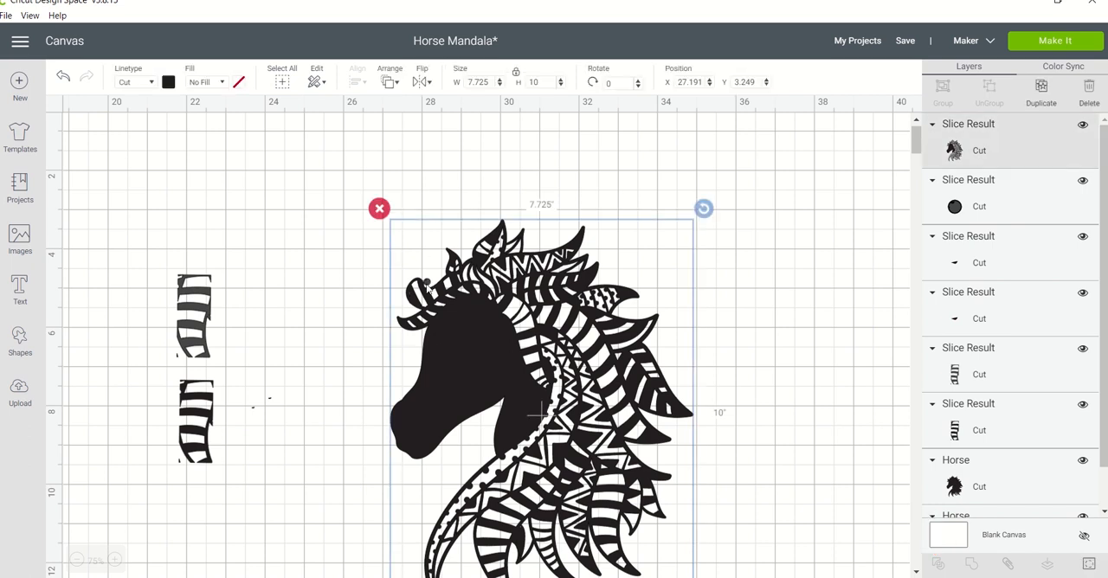
left_click(953, 208)
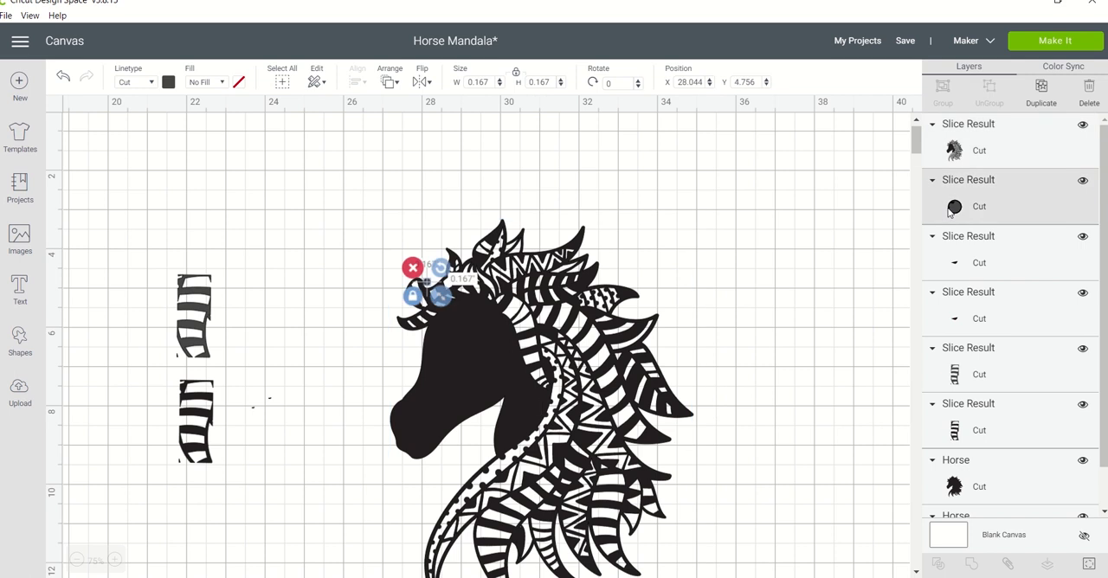
key("Delete")
left_click(950, 212)
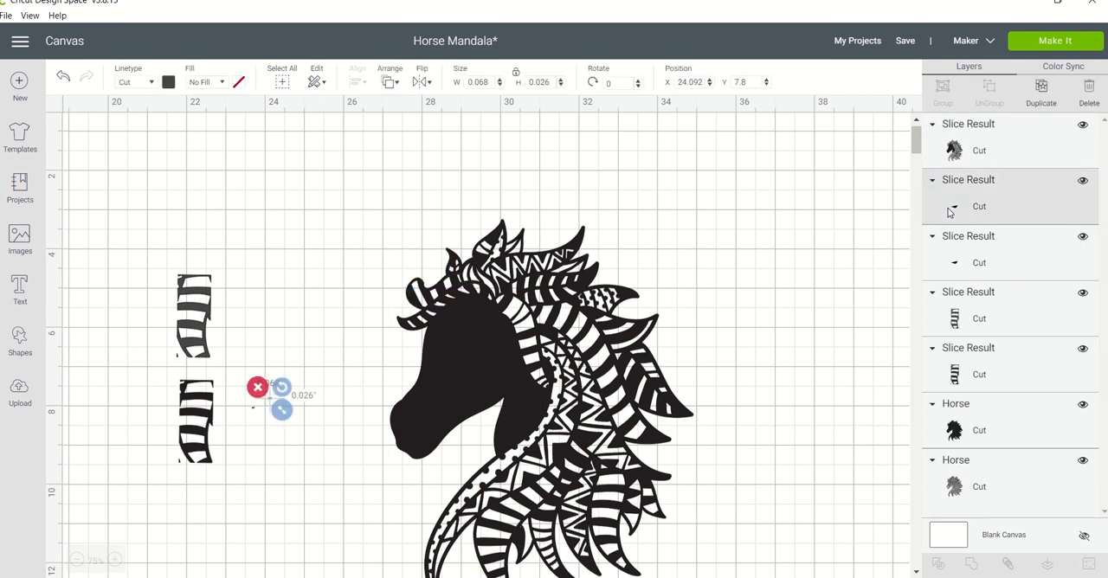
key("Delete")
left_click(951, 212)
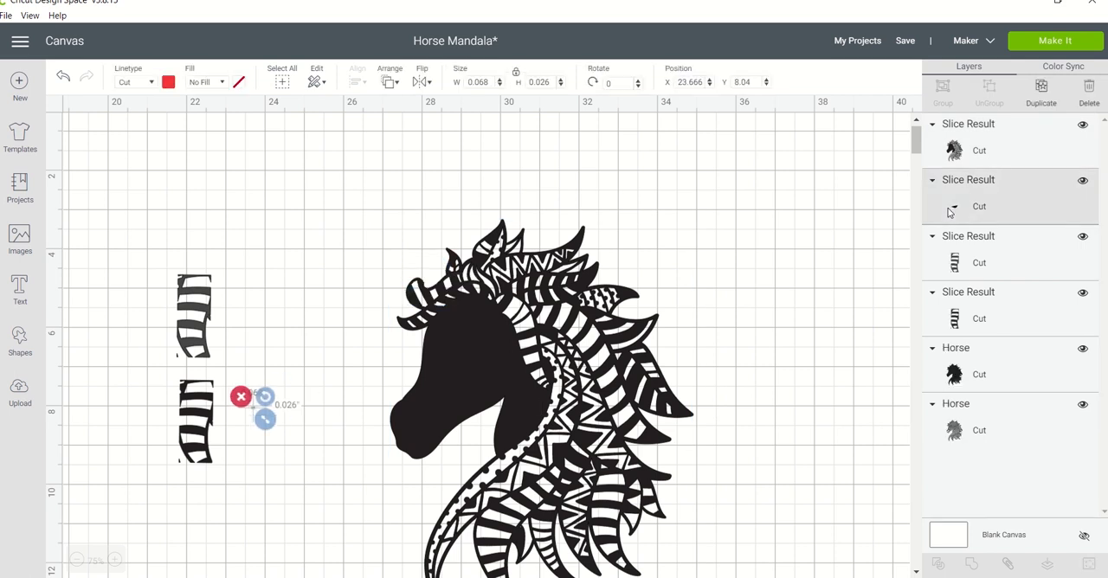
key("Delete")
Shift the sliced horse slightly and delete the two leftover black striped pieces beside it.
left_click(672, 284)
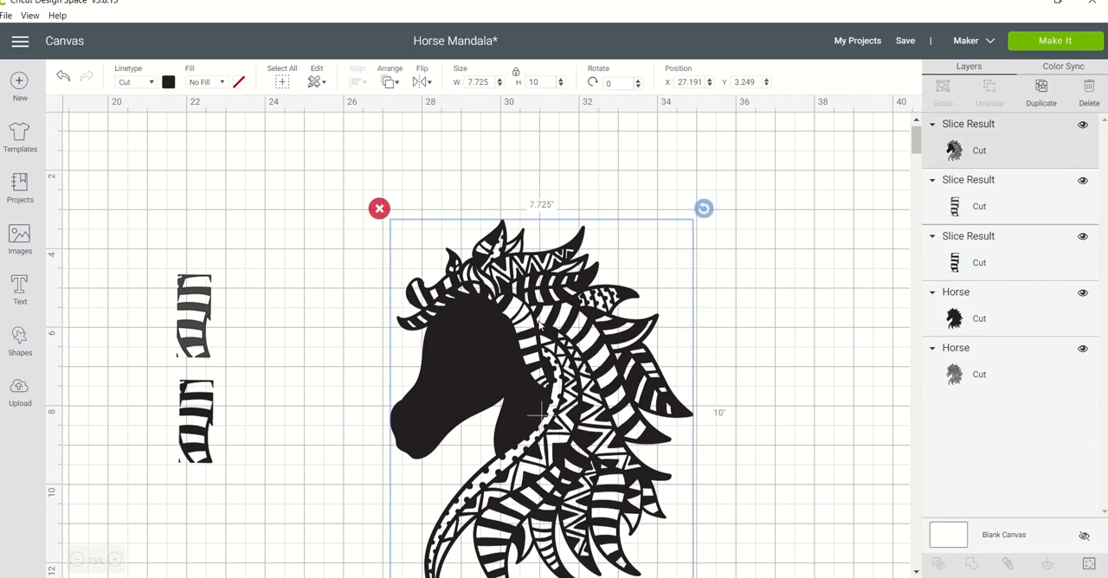
left_click_drag(507, 338, 533, 332)
left_click_drag(137, 230, 223, 483)
key("Delete")
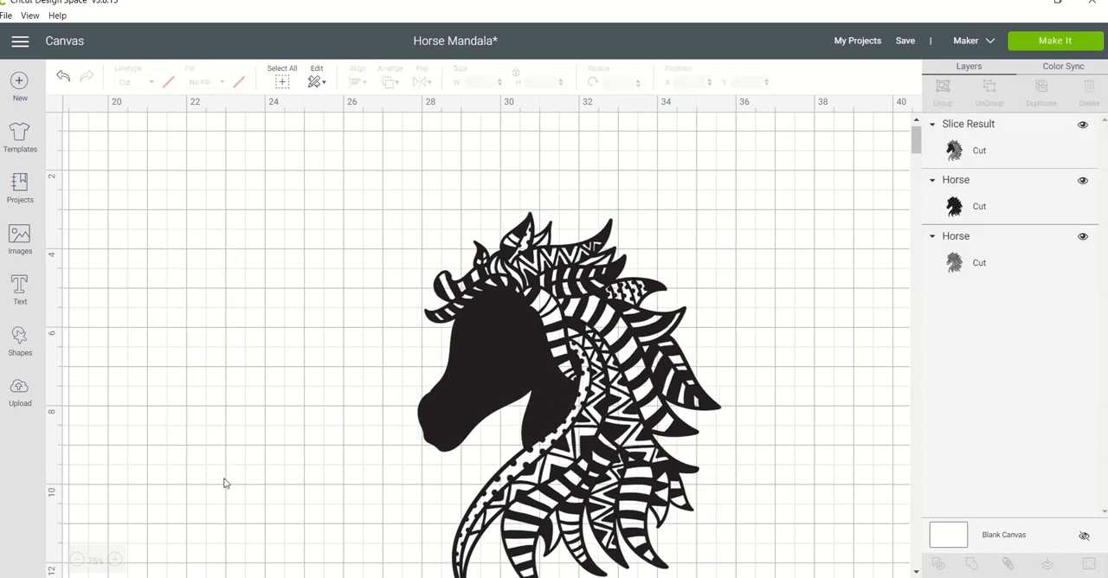
Move the finished mandala horse up into the free canvas area and save the project.
left_click_drag(489, 342, 299, 288)
left_click(905, 40)
left_click(918, 59)
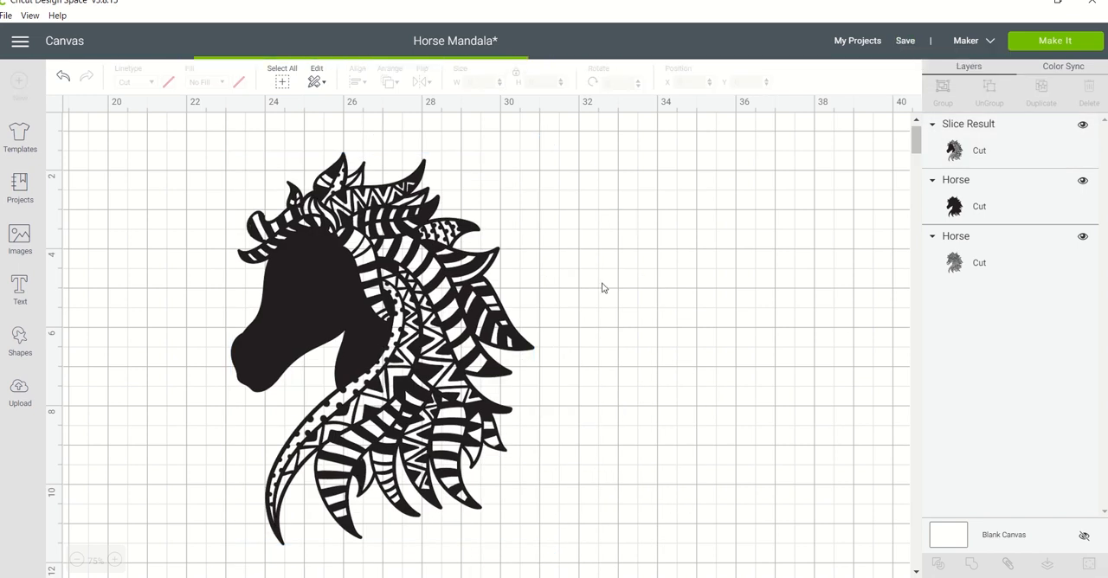
Duplicate the mandala horse by copy and paste and place the copy beside the original.
left_click(524, 328)
key("ctrl+c")
key("ctrl+v")
left_click_drag(524, 329, 838, 300)
Open Contour for the copied horse and hide the cutouts in its ear and striped forelock.
left_click(1089, 564)
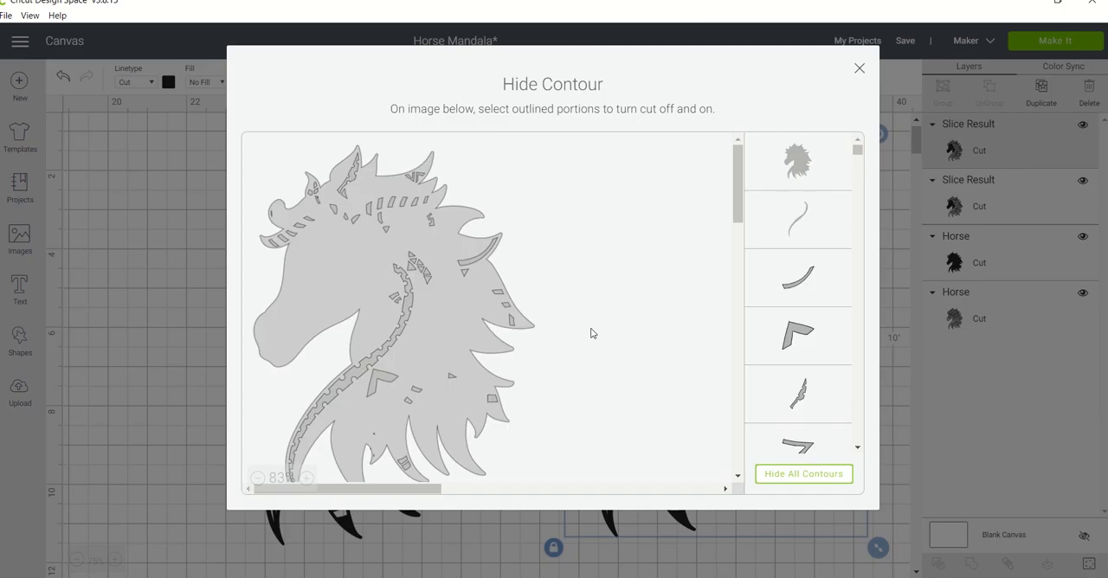
left_click(336, 178)
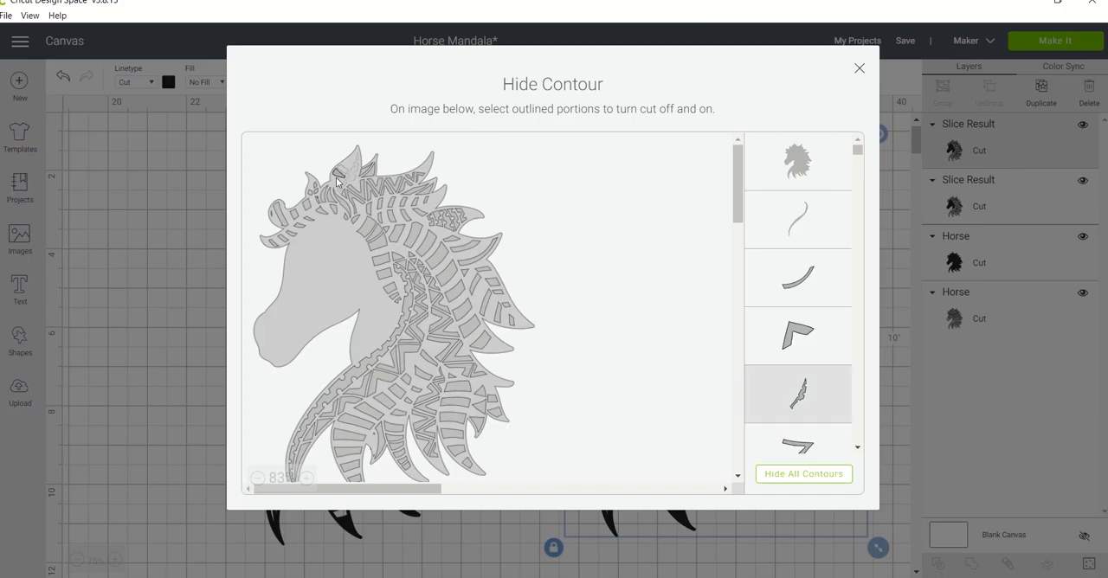
left_click(331, 183)
left_click(273, 243)
left_click(291, 233)
left_click(283, 239)
left_click(309, 219)
left_click(273, 211)
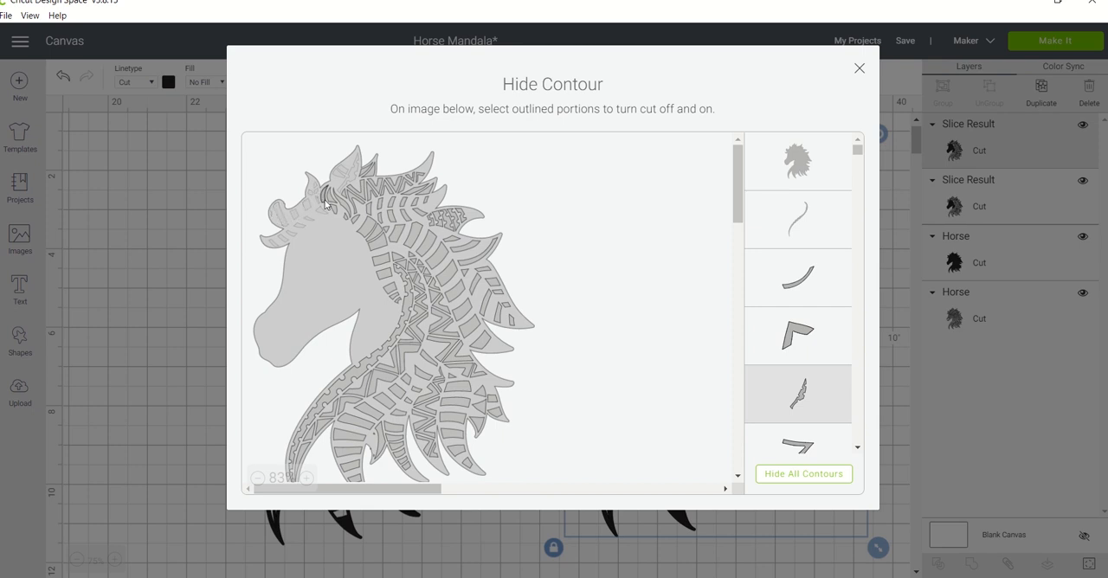
Hide the contours of the stripes running from the forehead down the cheek and of the long scalloped band along the neck.
left_click(333, 208)
left_click(357, 223)
left_click(369, 231)
left_click(378, 244)
left_click(381, 259)
left_click(383, 273)
left_click(390, 287)
left_click(396, 299)
left_click(405, 314)
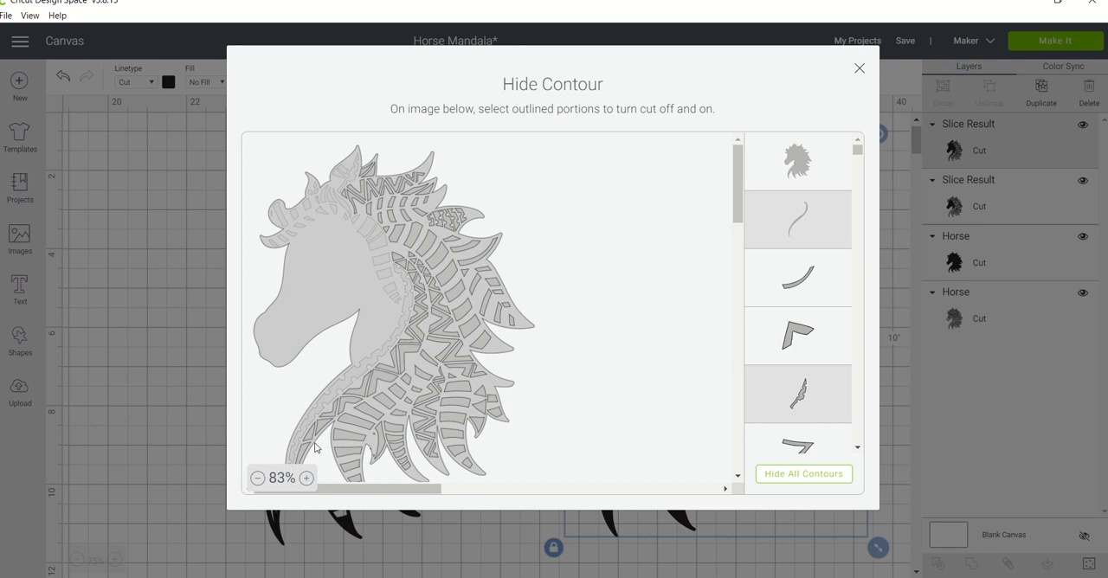
Hide the stripe contours of the wide mane lock behind the zigzag band, from its lower tip up to the crest.
left_click(481, 340)
left_click(472, 325)
left_click(463, 309)
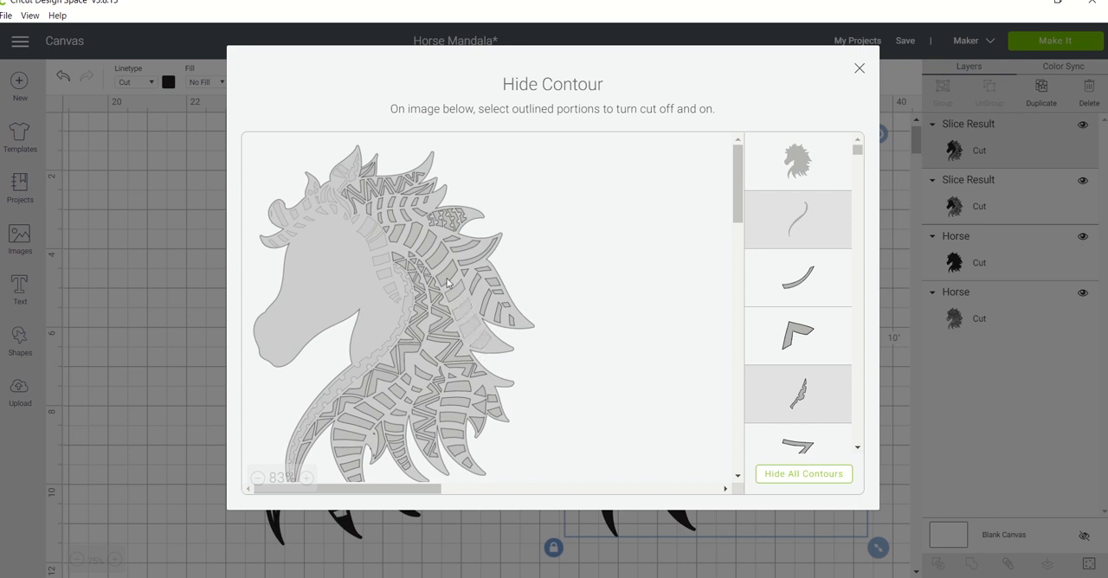
left_click(448, 275)
left_click(440, 259)
left_click(428, 245)
left_click(414, 235)
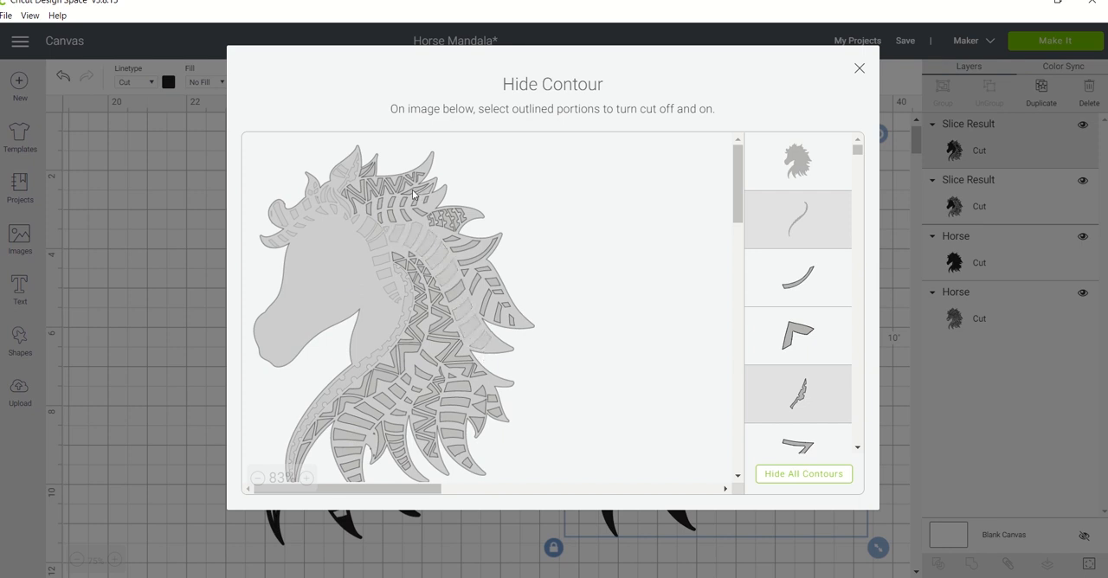
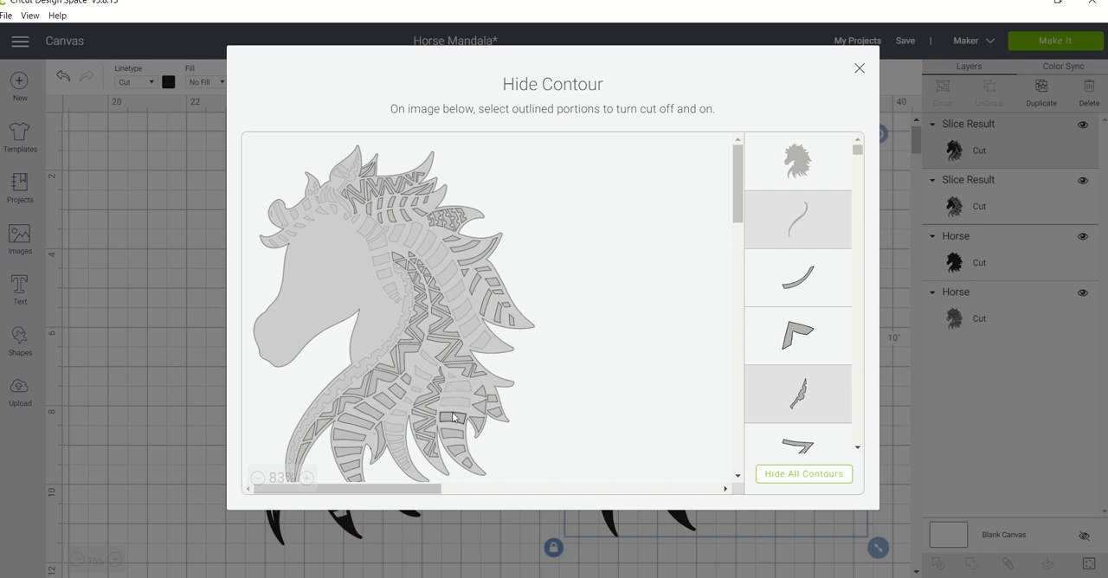
Close the contour editing of the copied horse and recolour the copy purple.
left_click(859, 67)
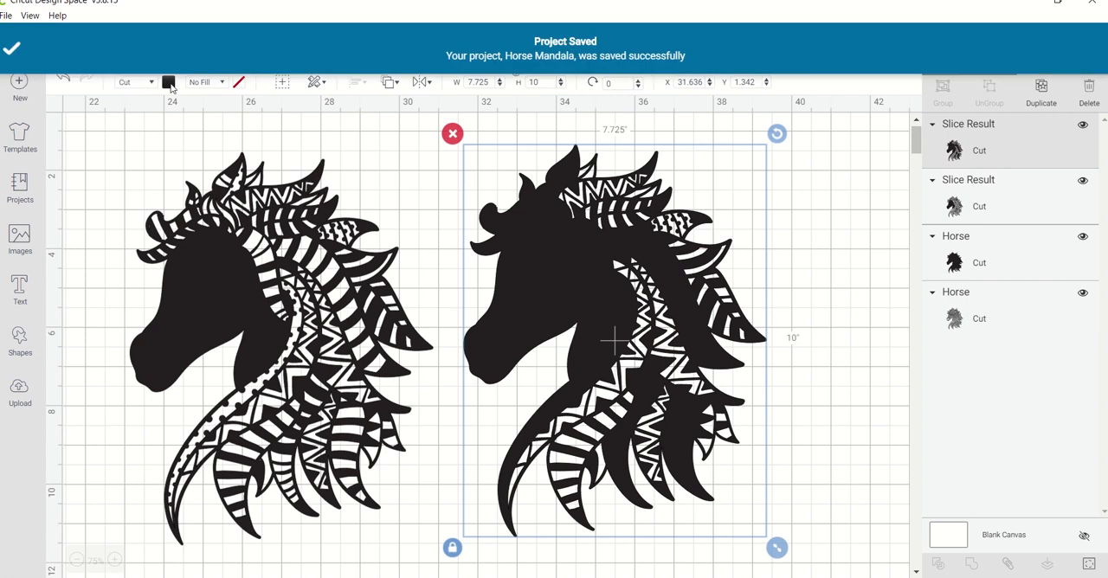
left_click(169, 84)
left_click(203, 178)
left_click(225, 277)
Move the purple horse onto the solid black horse silhouette.
left_click(532, 237)
left_click_drag(532, 237, 209, 240)
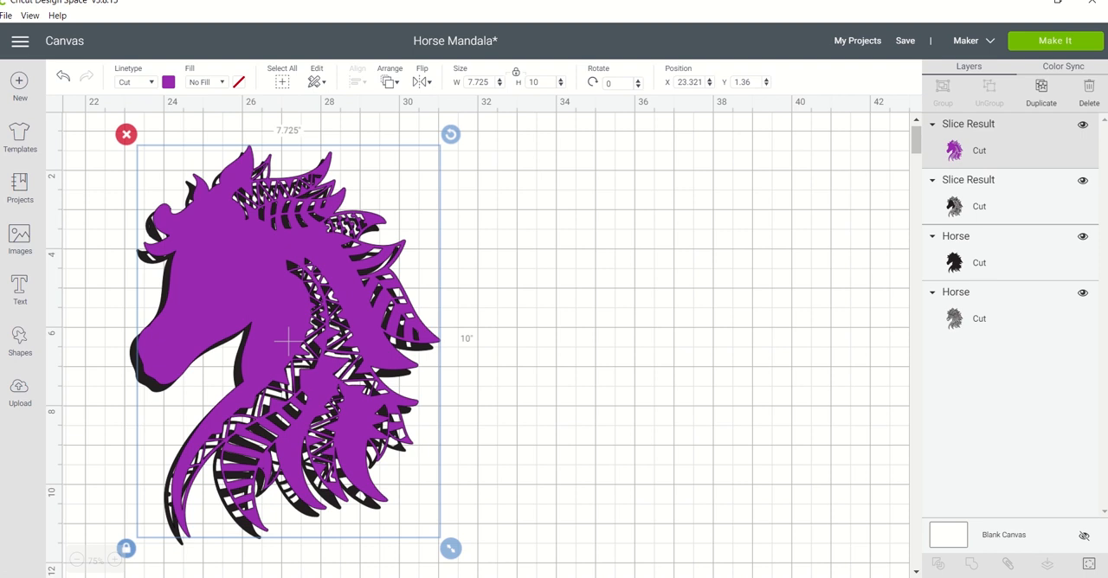
left_click(246, 576)
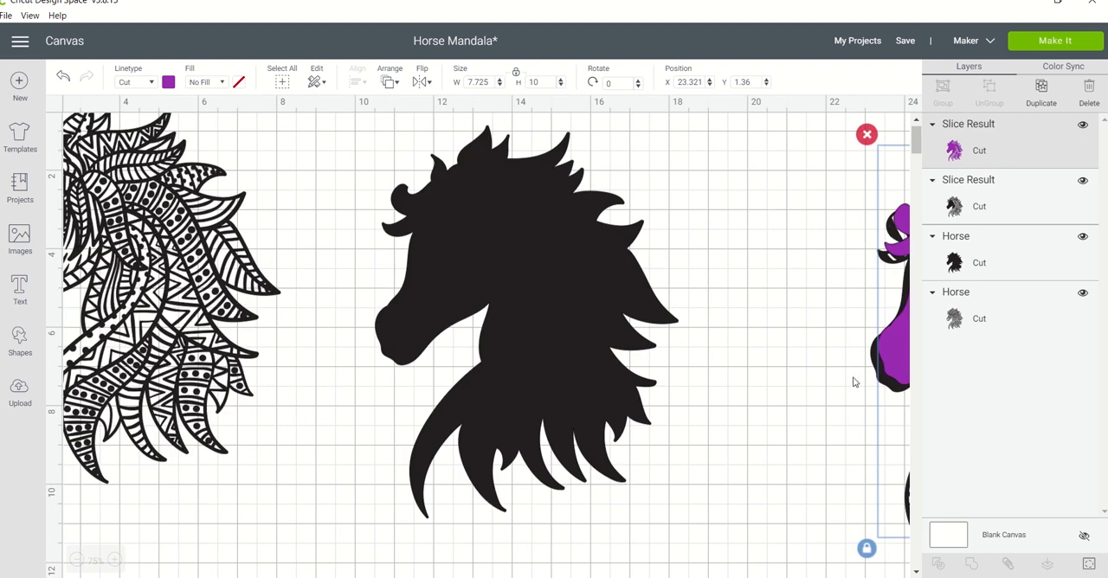
left_click_drag(896, 358, 389, 328)
Select the purple horse together with the black silhouette and align both by their centers.
left_click_drag(723, 216, 502, 316)
left_click(502, 316)
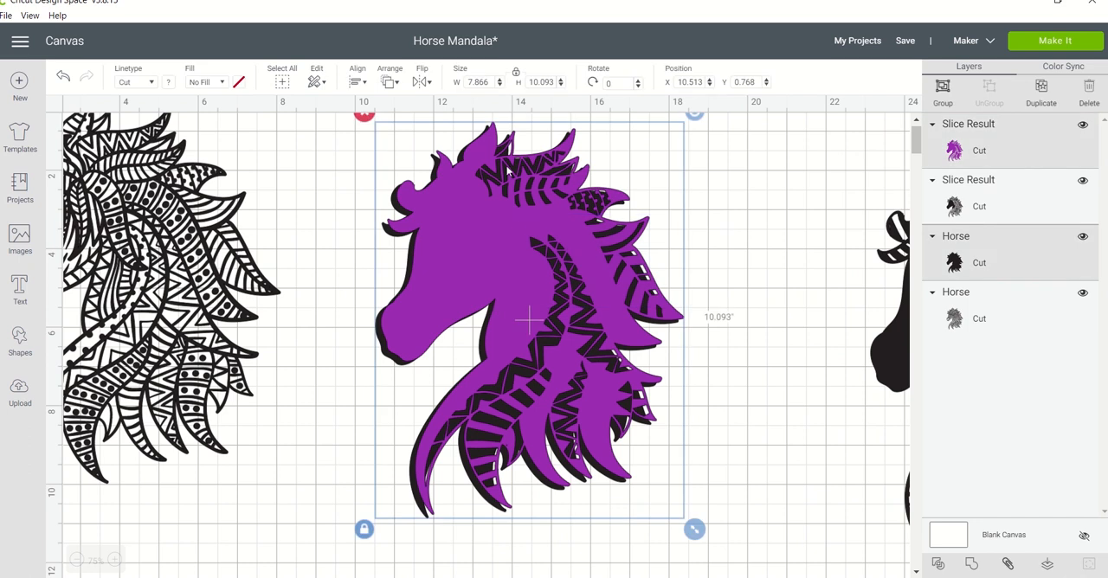
left_click(397, 84)
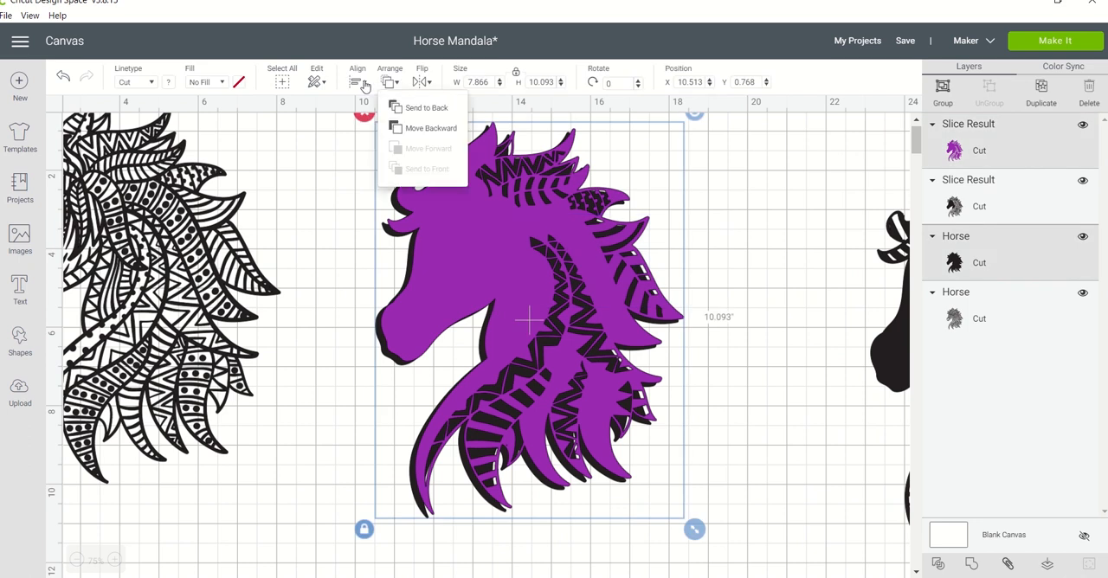
left_click(360, 82)
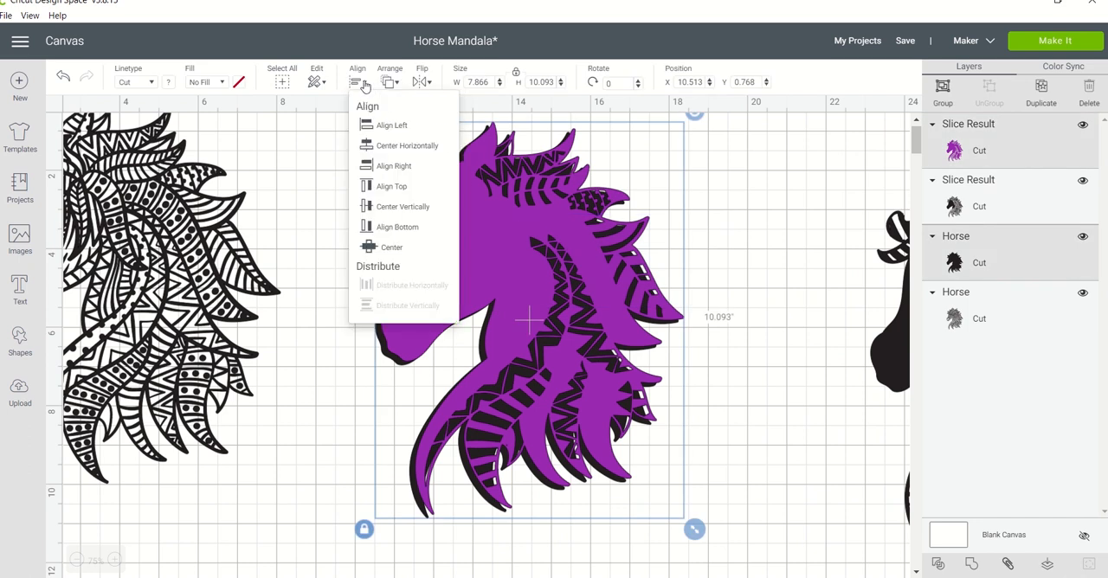
left_click(364, 246)
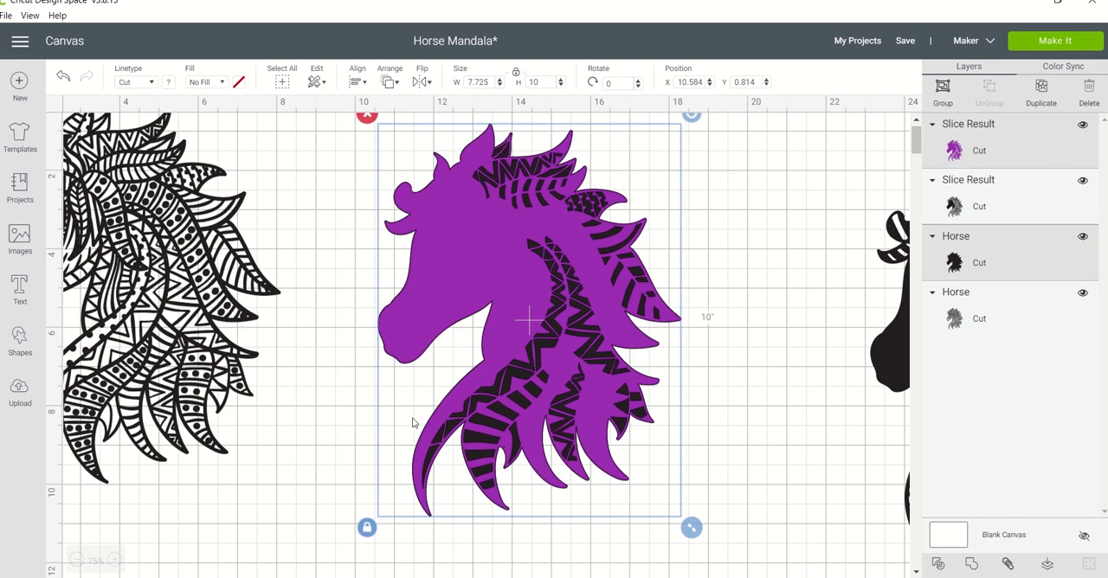
left_click(795, 204)
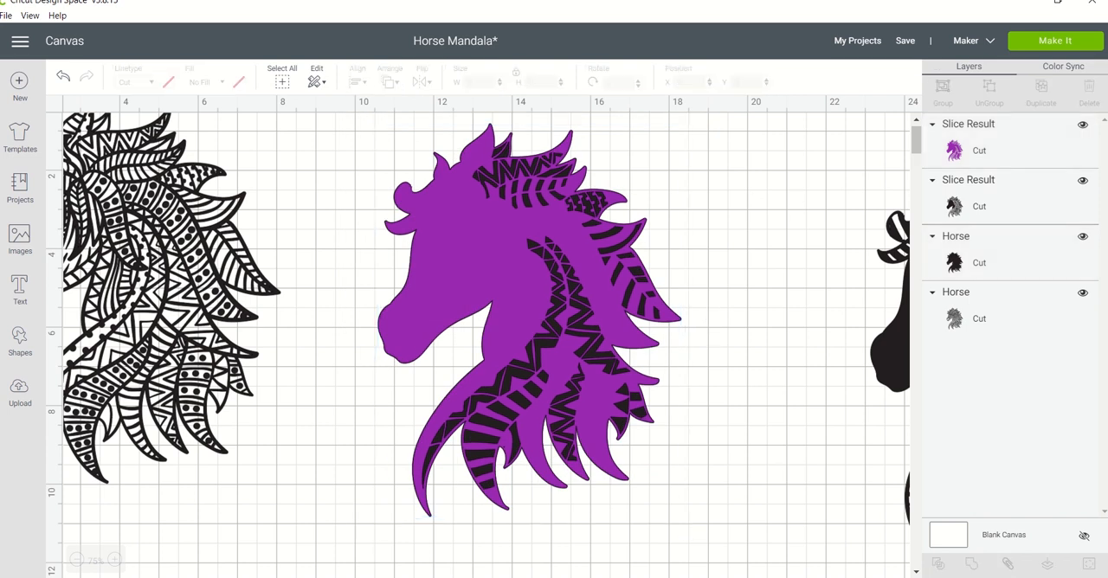
Move the black patterned horse closer to the layered purple horse, level with it.
scroll(487, 337, "right", 3)
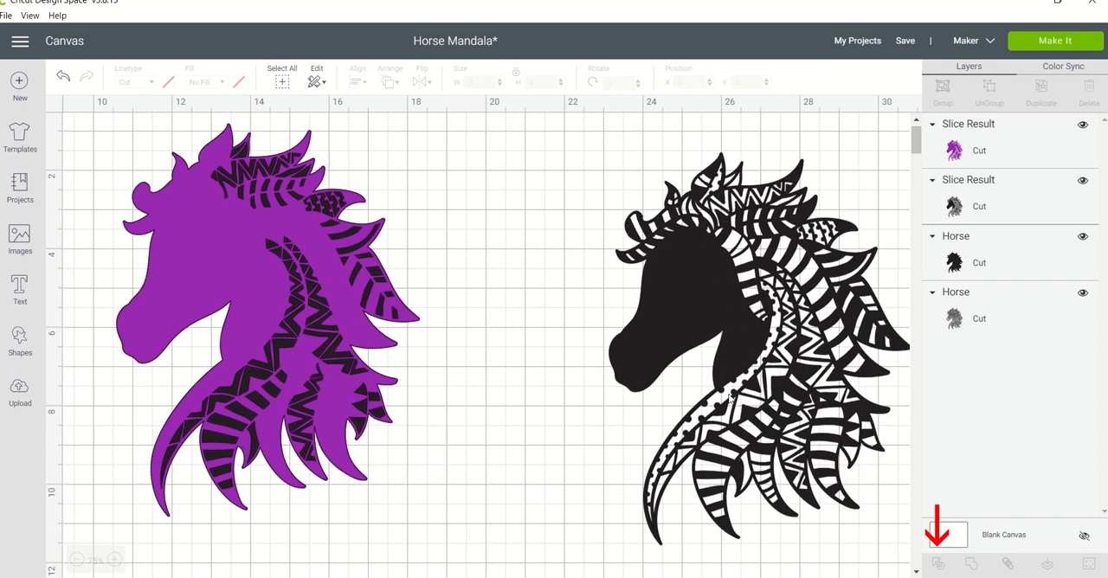
left_click(654, 309)
left_click_drag(654, 309, 527, 282)
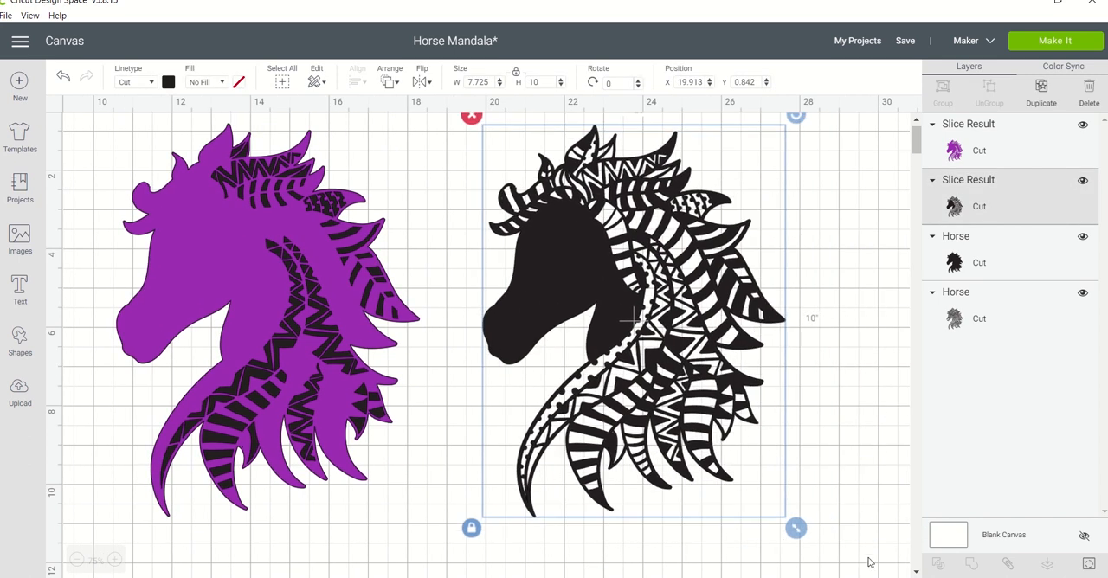
scroll(125, 575, "right", 3)
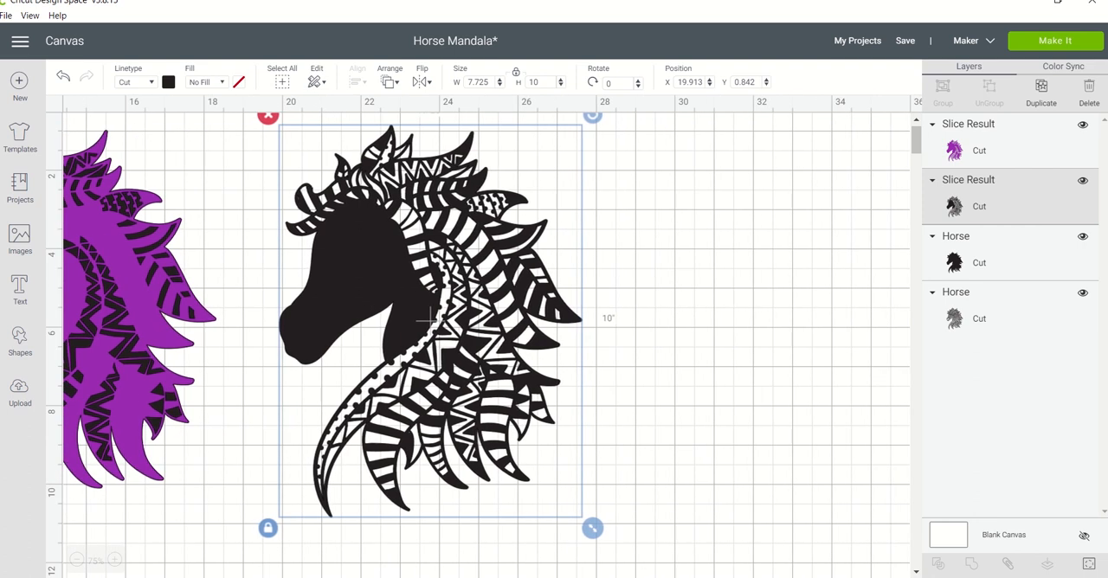
scroll(275, 364, "left", 5)
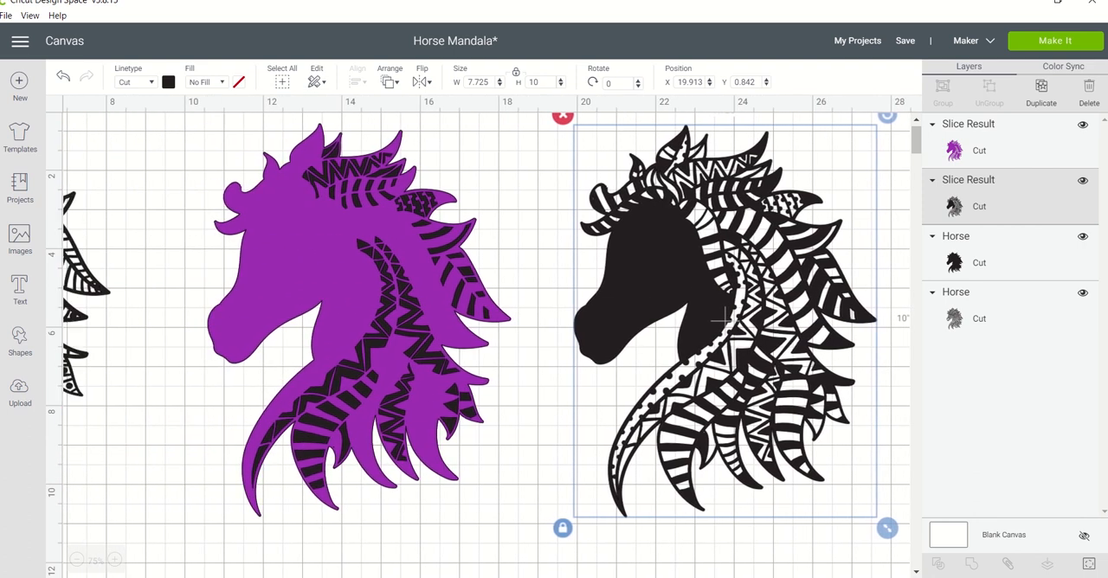
Duplicate the purple horse and place the copy beside it, moving the black patterned horse out of the way.
left_click(337, 310)
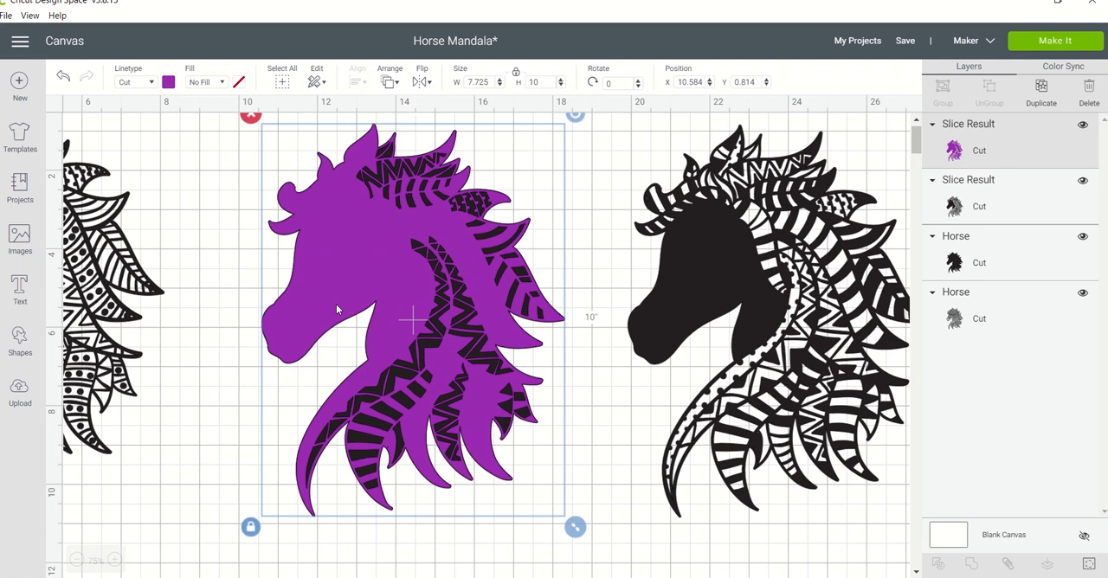
key("ctrl+d")
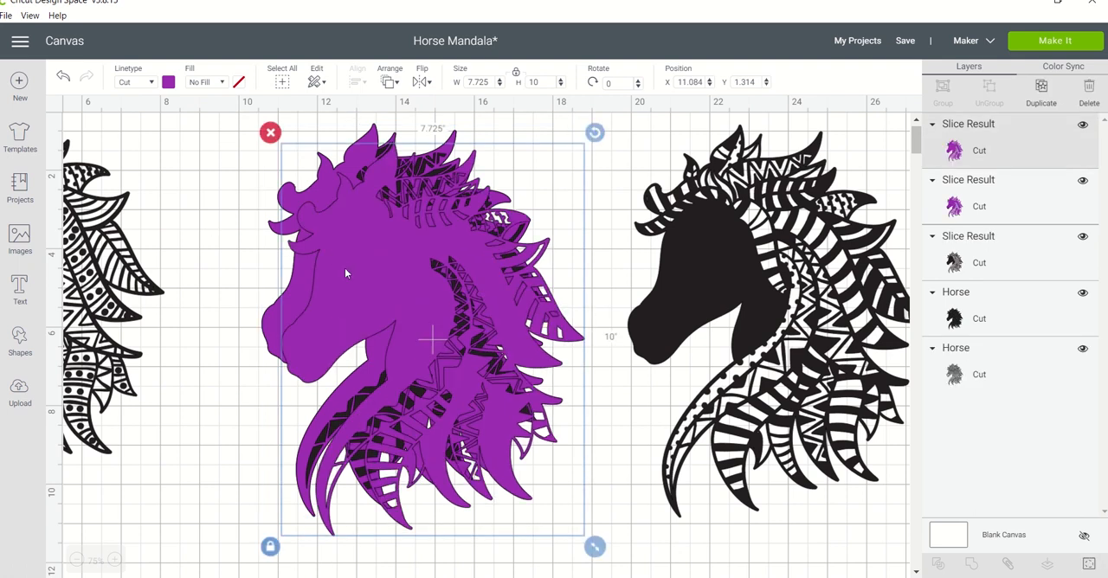
left_click_drag(344, 267, 544, 375)
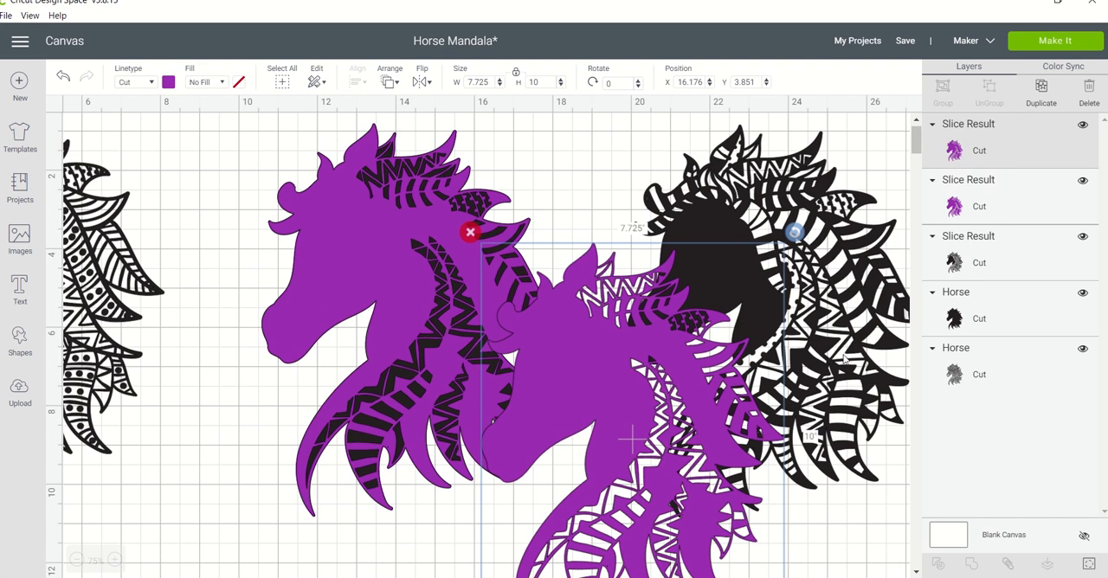
left_click_drag(842, 331, 219, 577)
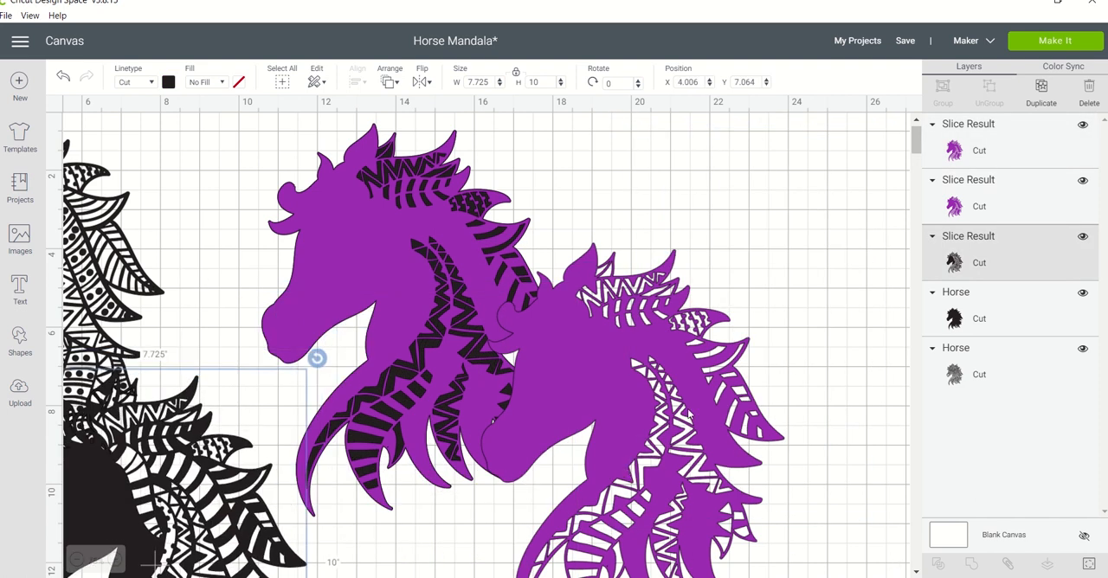
left_click_drag(690, 416, 789, 288)
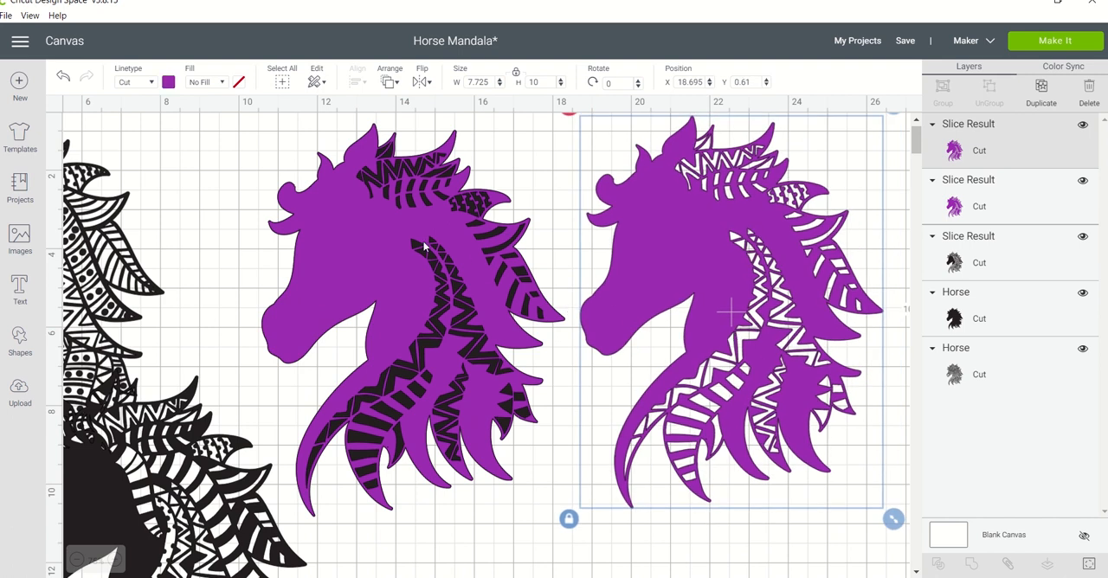
Recolour the duplicated horse light purple and move it farther away from the layered horse.
left_click(168, 83)
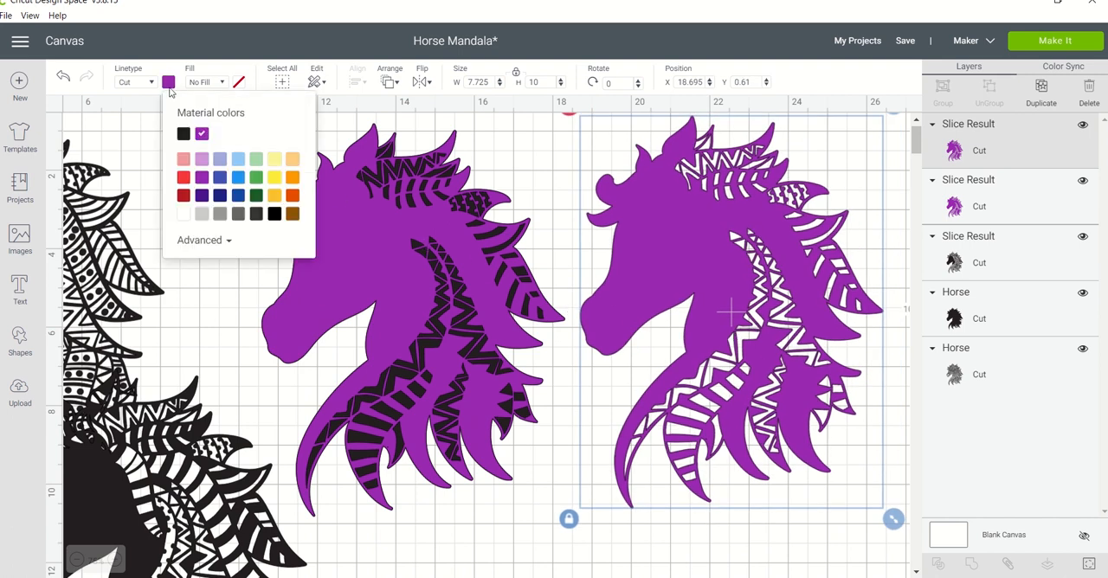
left_click(202, 159)
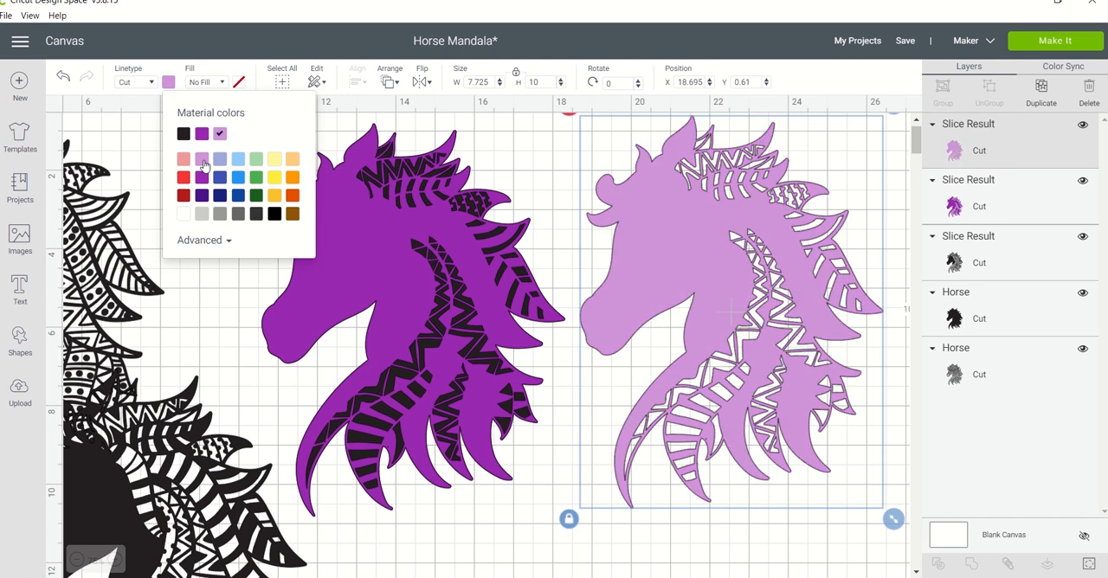
left_click(655, 263)
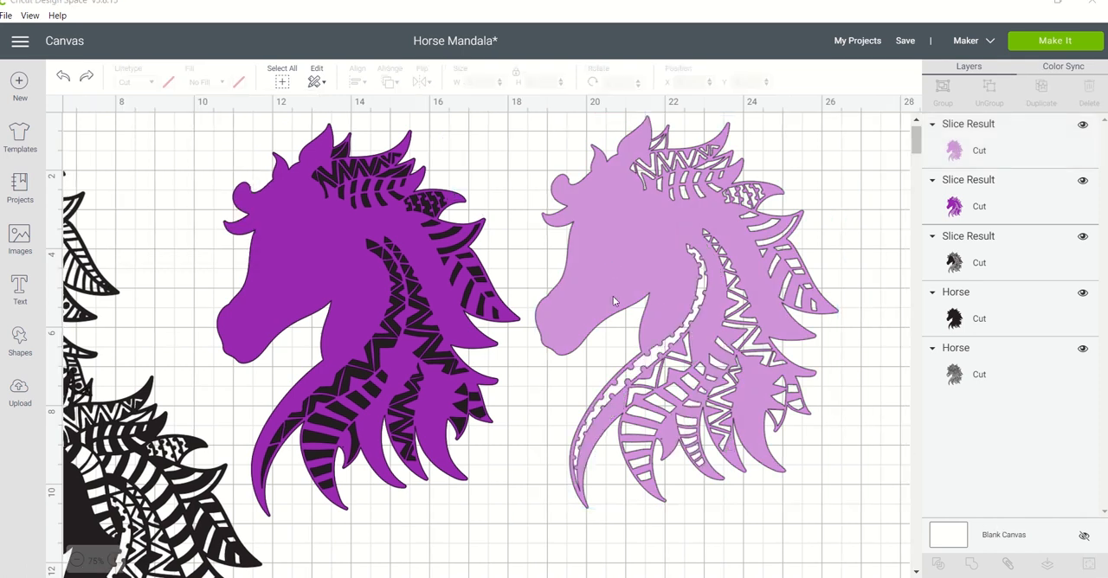
left_click(613, 296)
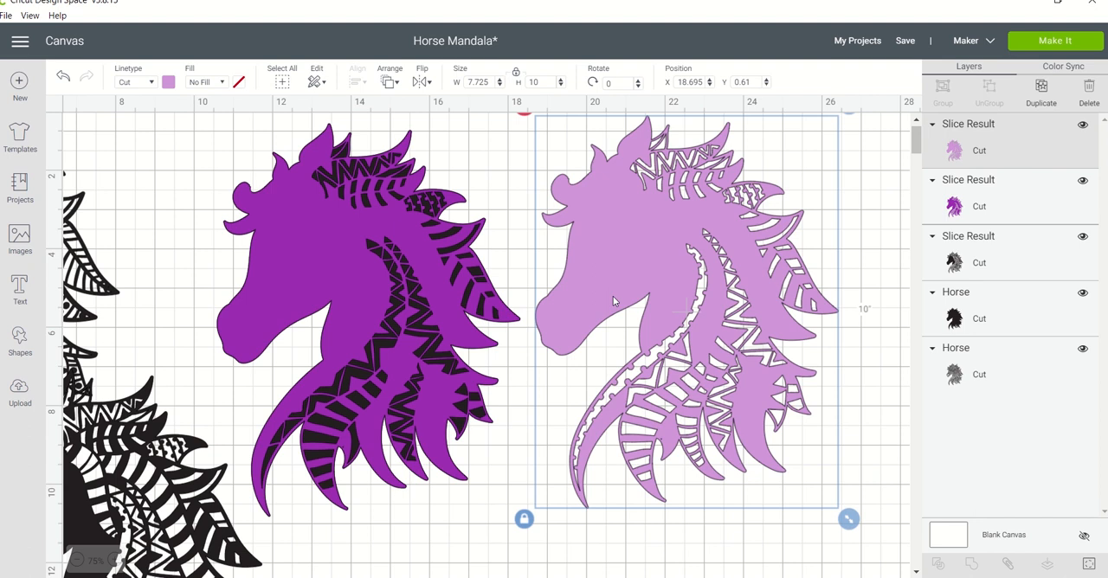
left_click_drag(613, 296, 743, 361)
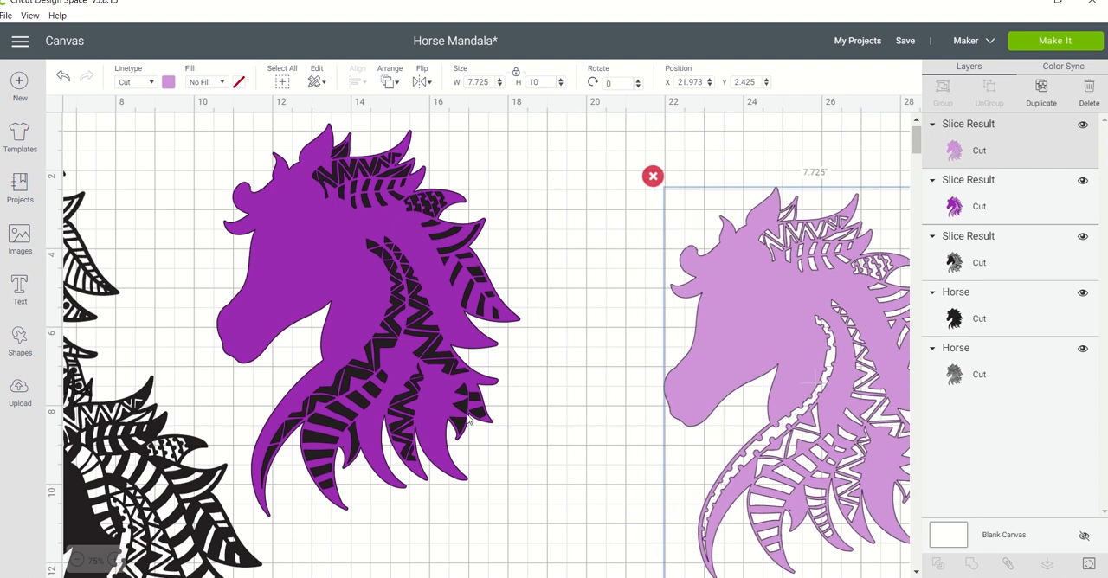
Move the black patterned horse toward the layered purple horse and recolour it light purple.
left_click(127, 490)
left_click_drag(128, 489, 352, 447)
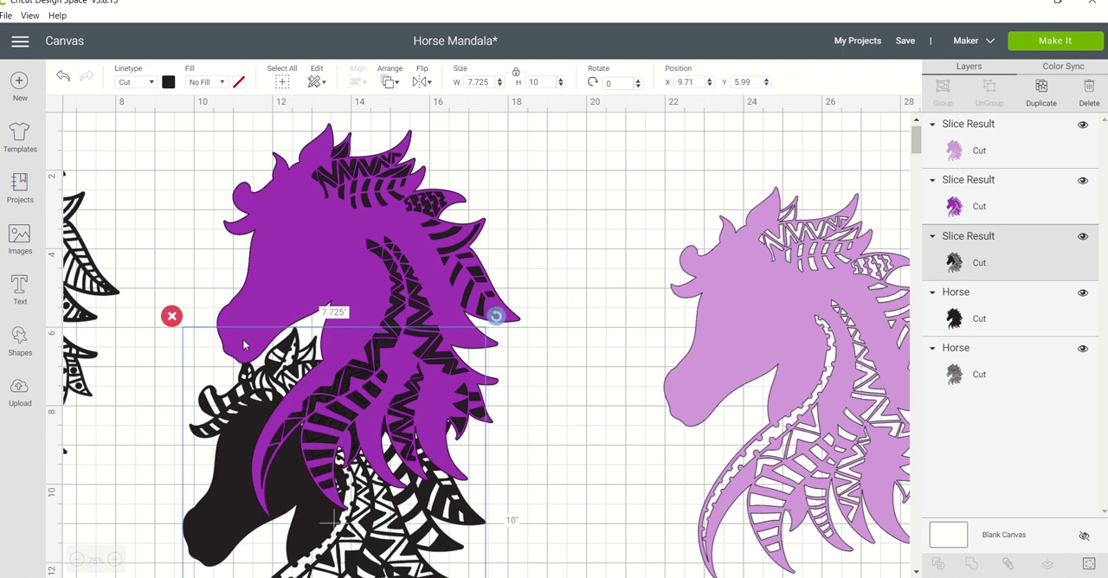
left_click(170, 81)
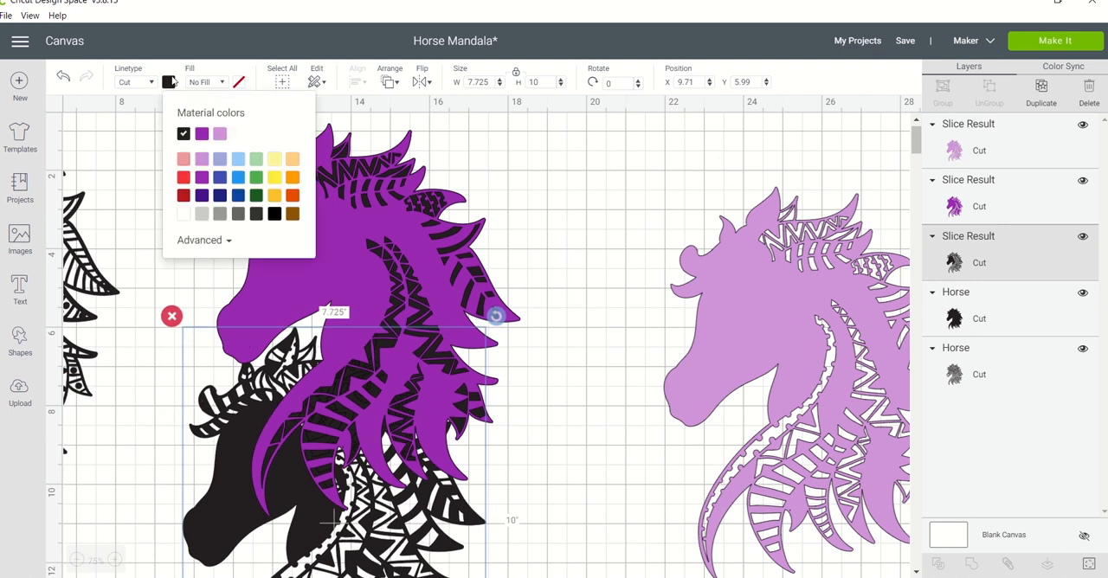
left_click(219, 136)
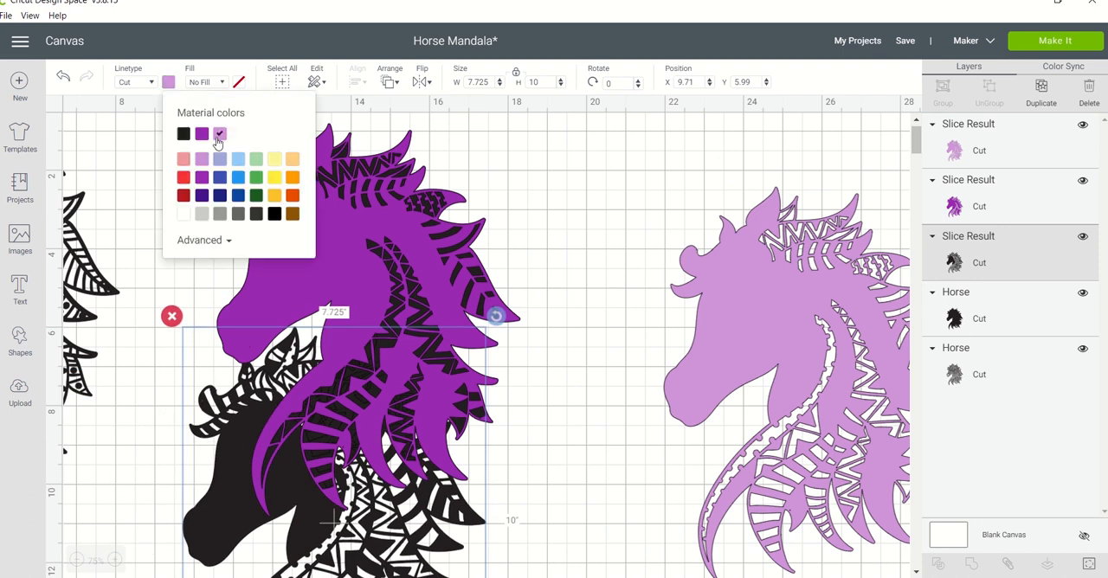
Send the light purple patterned horse to the front and place it over the purple horse.
left_click(391, 84)
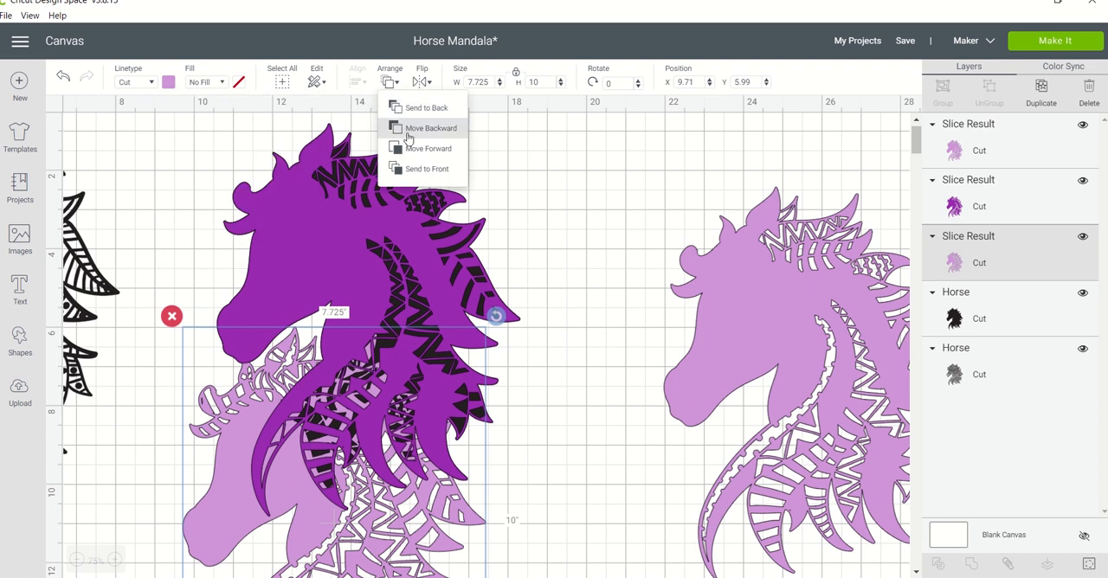
left_click(427, 168)
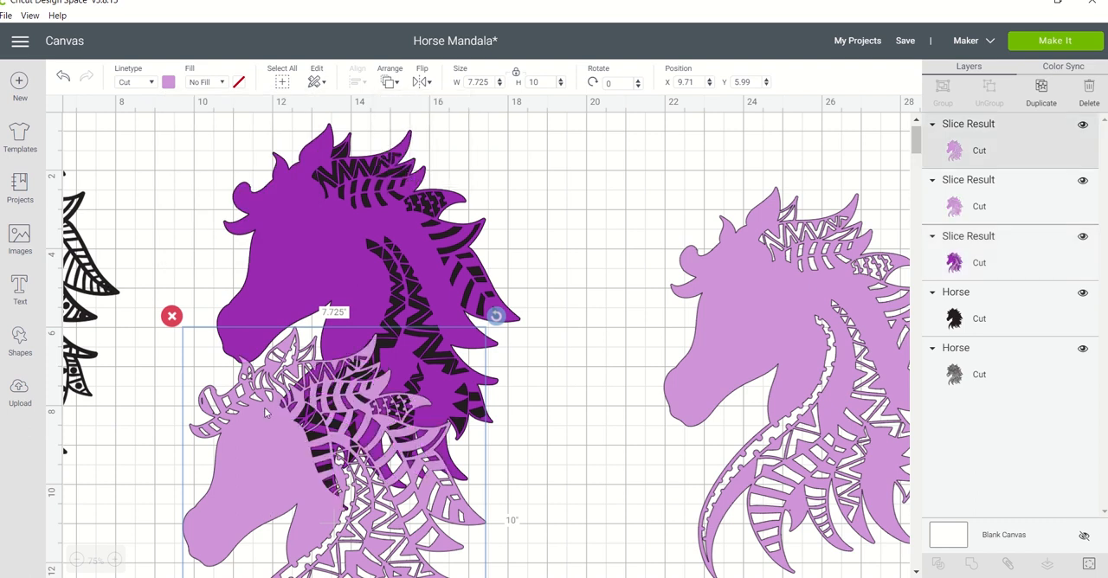
left_click_drag(262, 436, 306, 212)
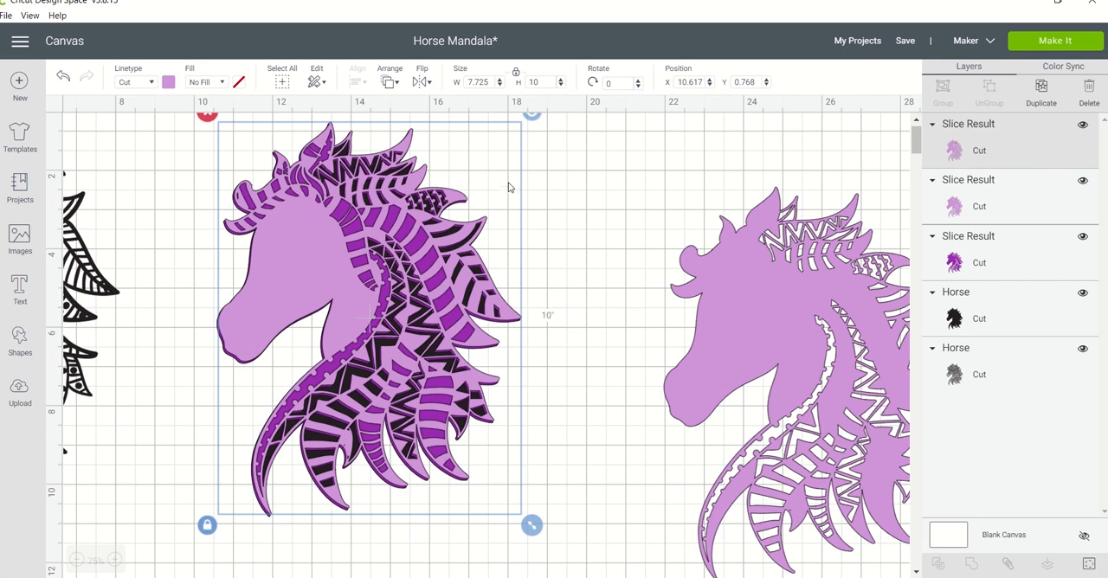
Select all three stacked horse layers and align them by their centers.
left_click_drag(563, 179, 291, 264)
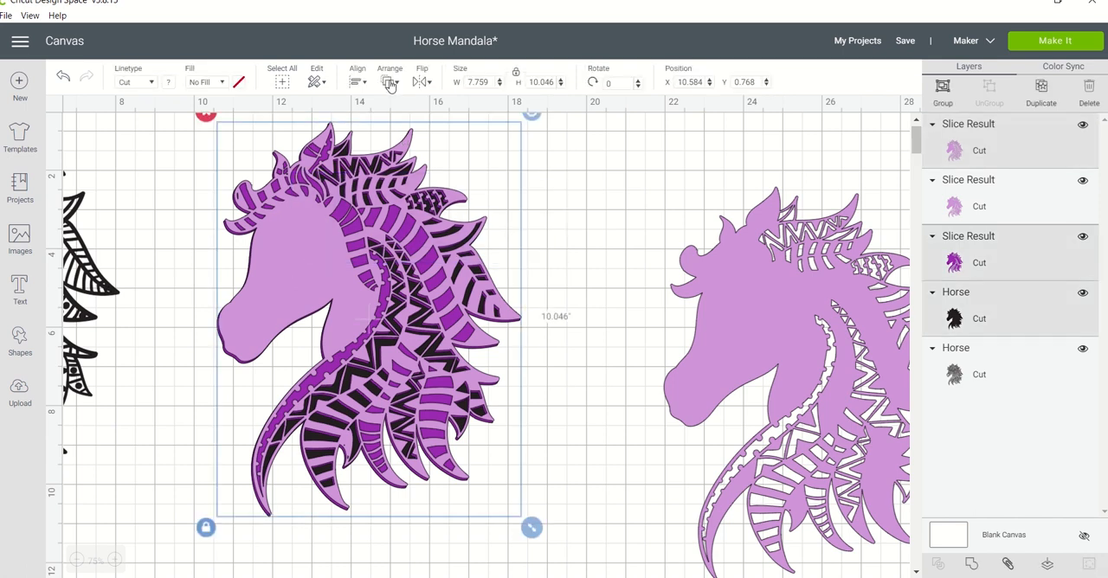
left_click(361, 83)
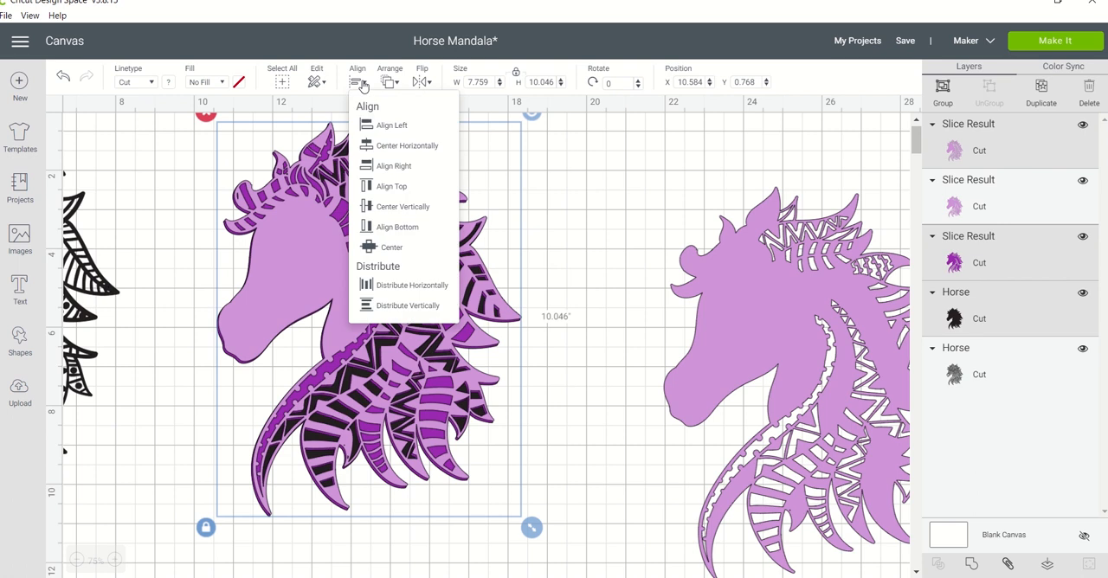
left_click(373, 247)
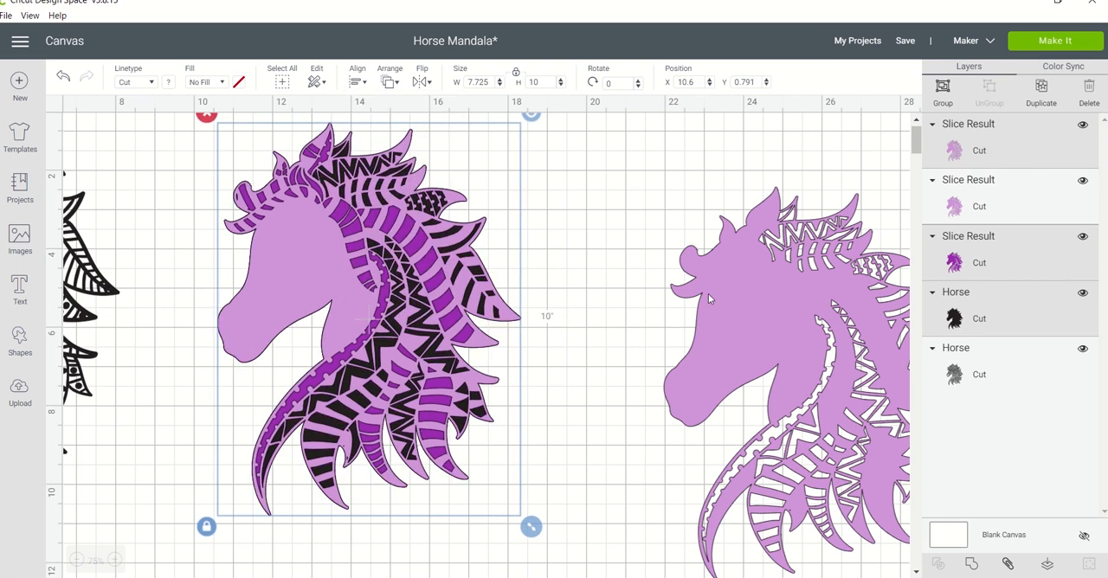
Delete the spare light purple horse beside the layered stack.
left_click(722, 317)
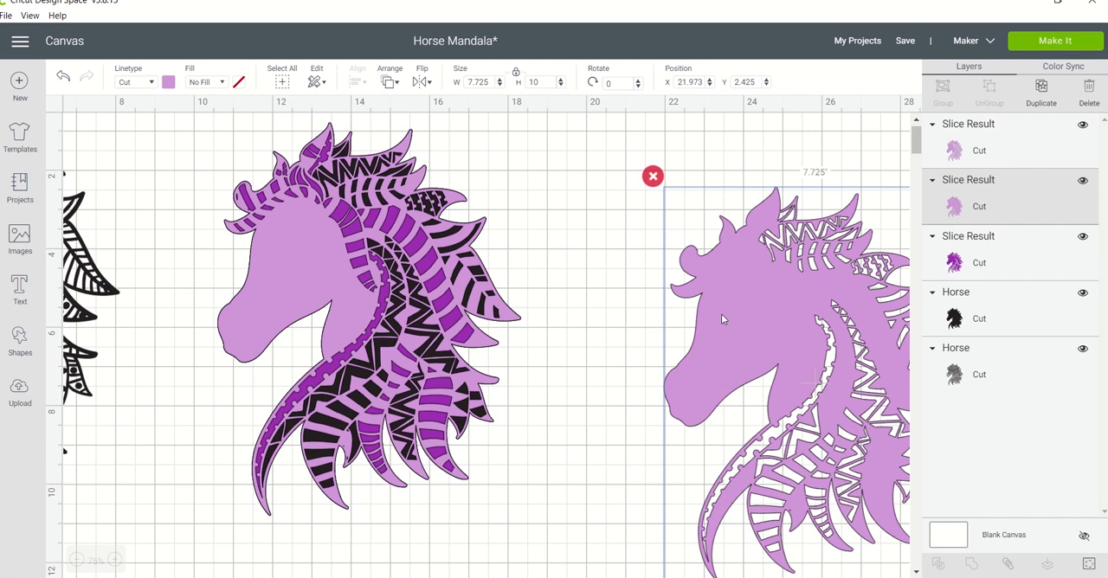
key("Delete")
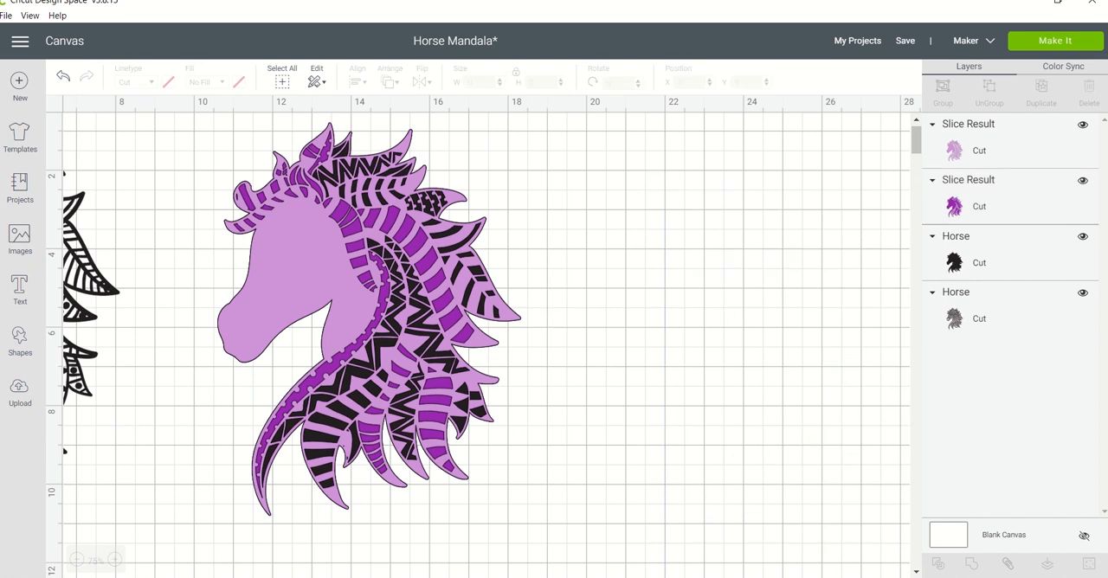
Reposition the detailed black mandala horse so it sits fully in view beside the layered purple horse.
scroll(484, 337, "left", 3)
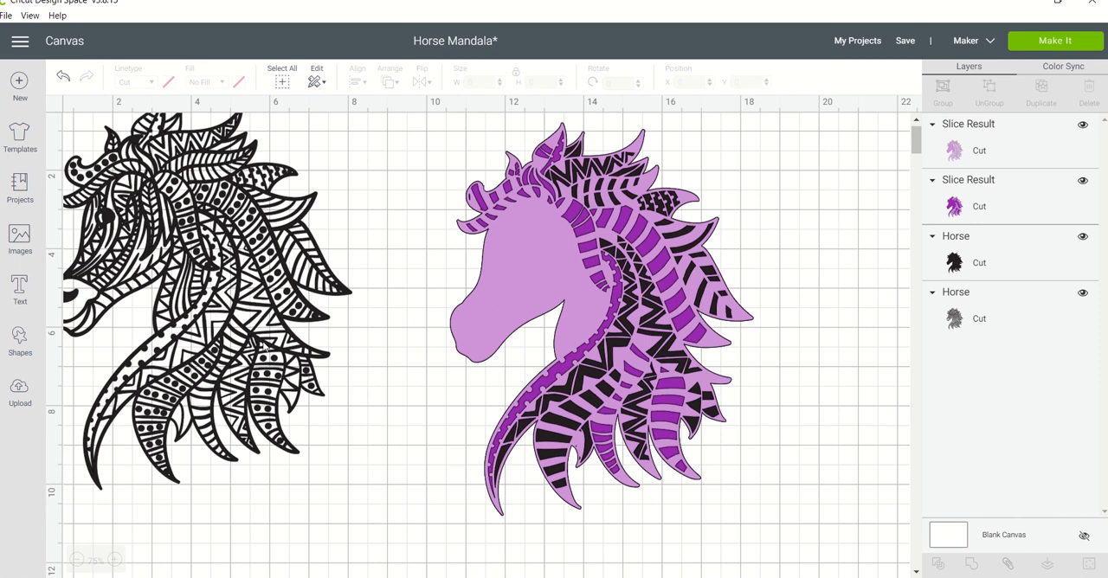
left_click(201, 295)
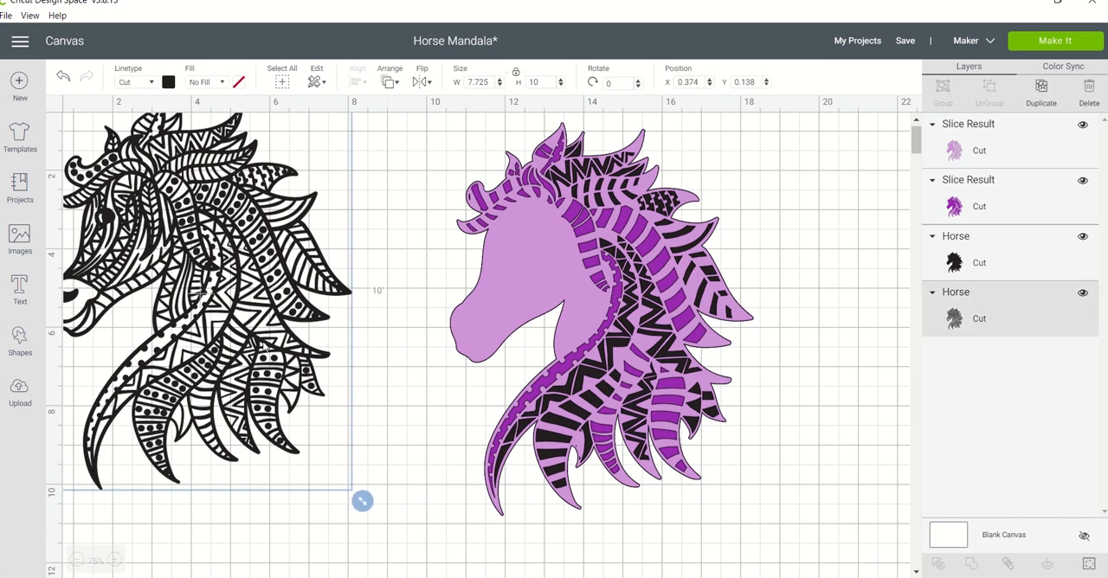
left_click_drag(271, 328, 312, 361)
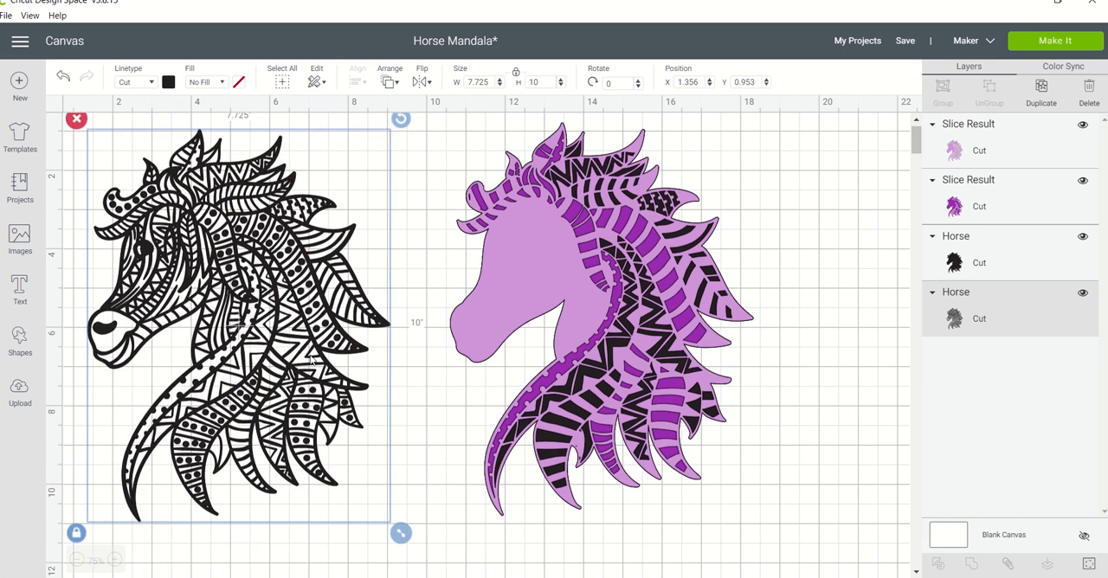
Duplicate the detailed black mandala horse and place the copy on the far side of the layered purple horse.
left_click(488, 282)
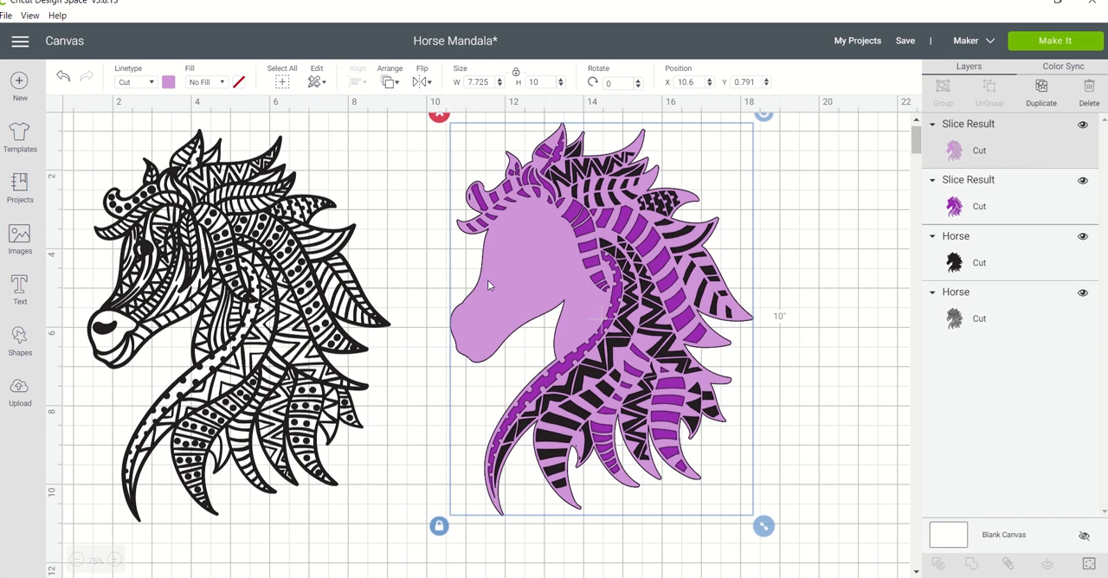
left_click(277, 332)
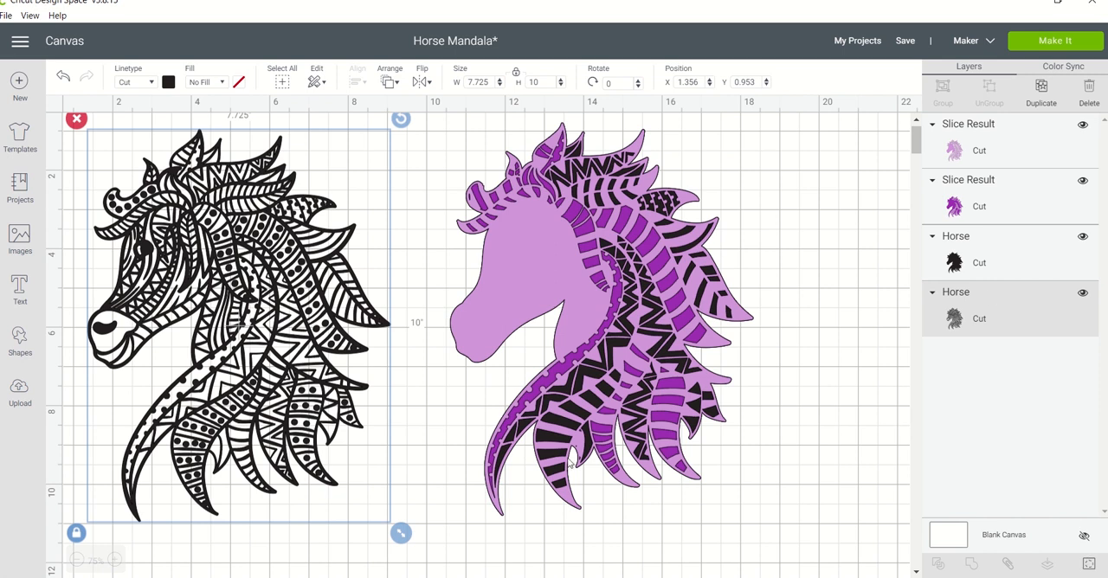
left_click(1042, 94)
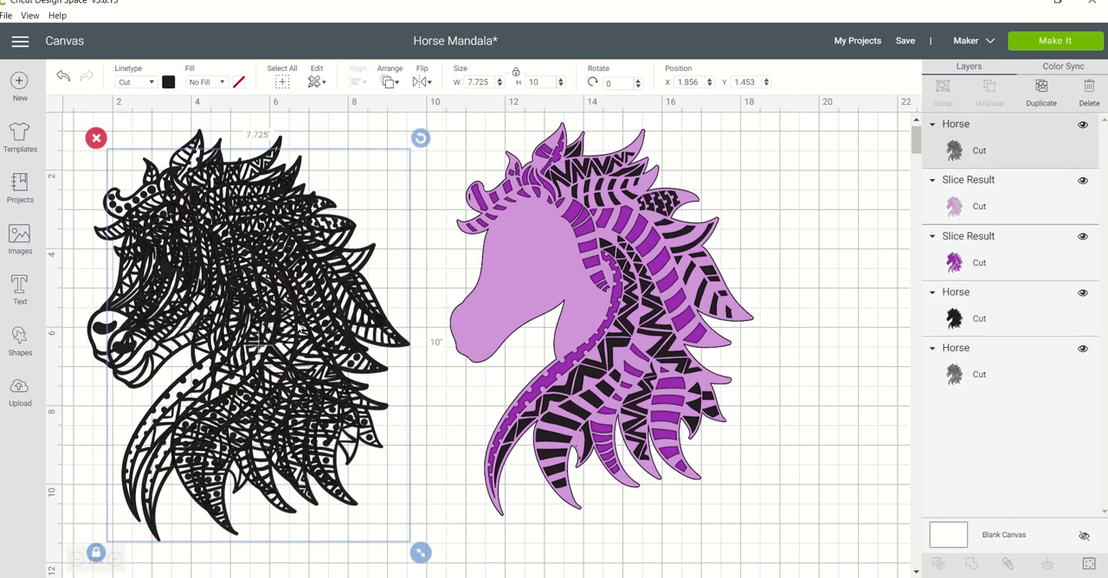
left_click_drag(299, 327, 868, 374)
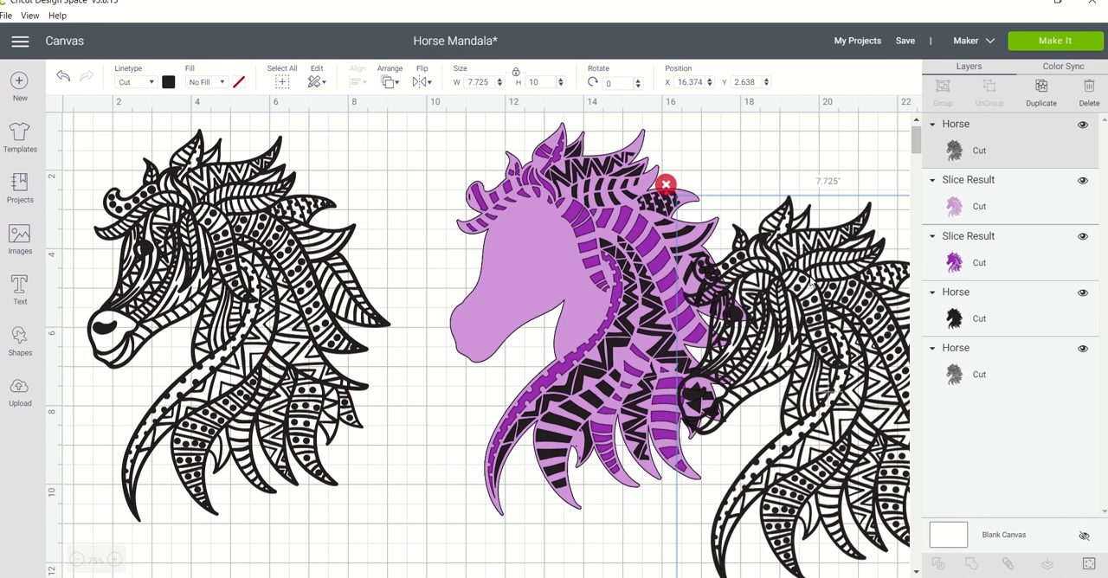
left_click_drag(810, 282, 907, 305)
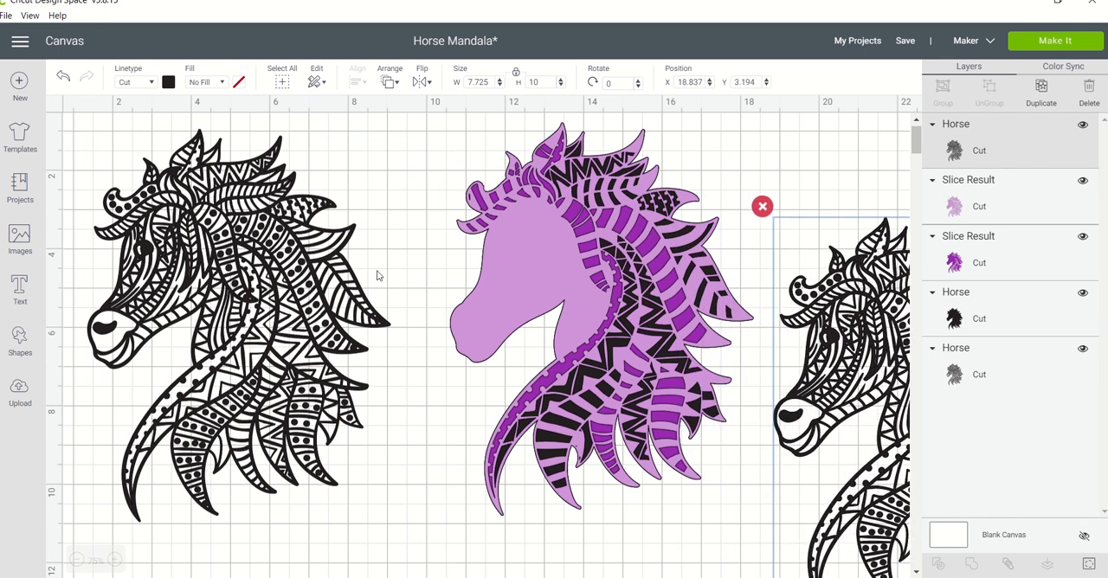
Hide all contours of the original detailed black mandala horse.
left_click(334, 302)
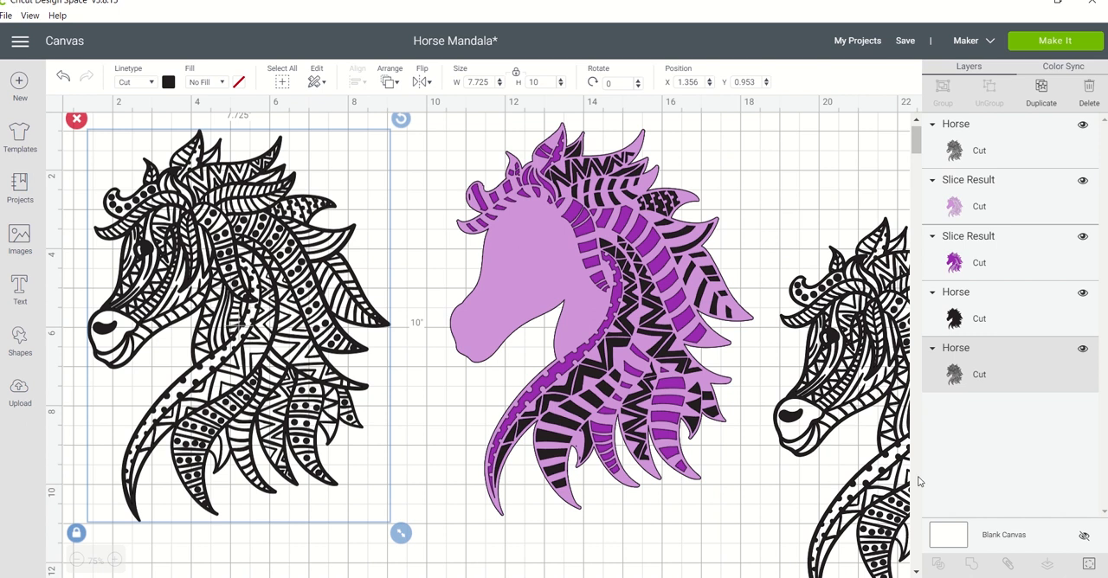
left_click(1088, 565)
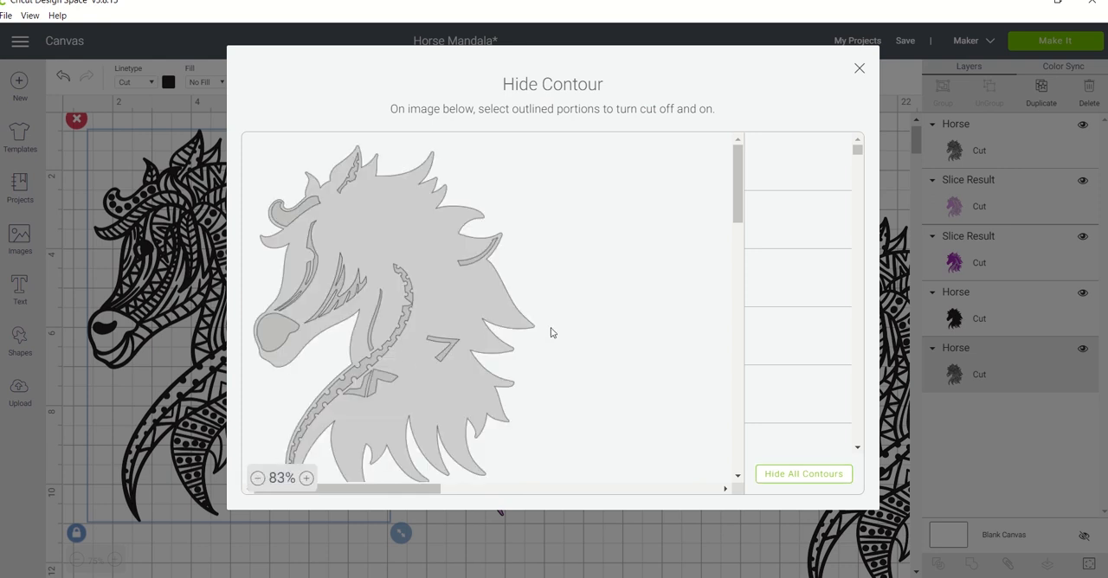
left_click(790, 476)
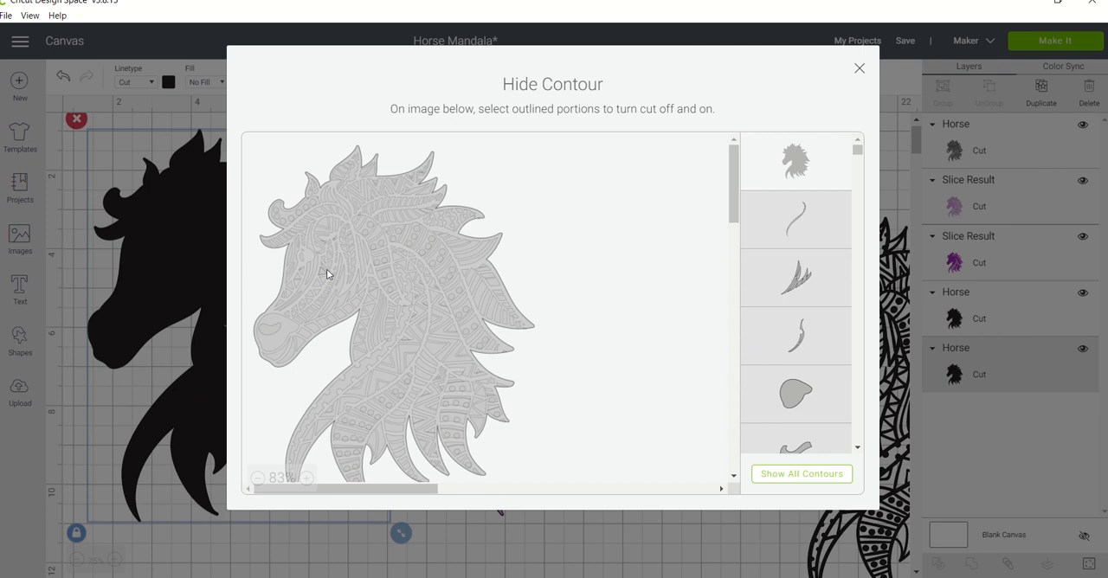
Turn the contours behind and above the horse's eye back on, including the long curved strips running toward the muzzle.
left_click(306, 478)
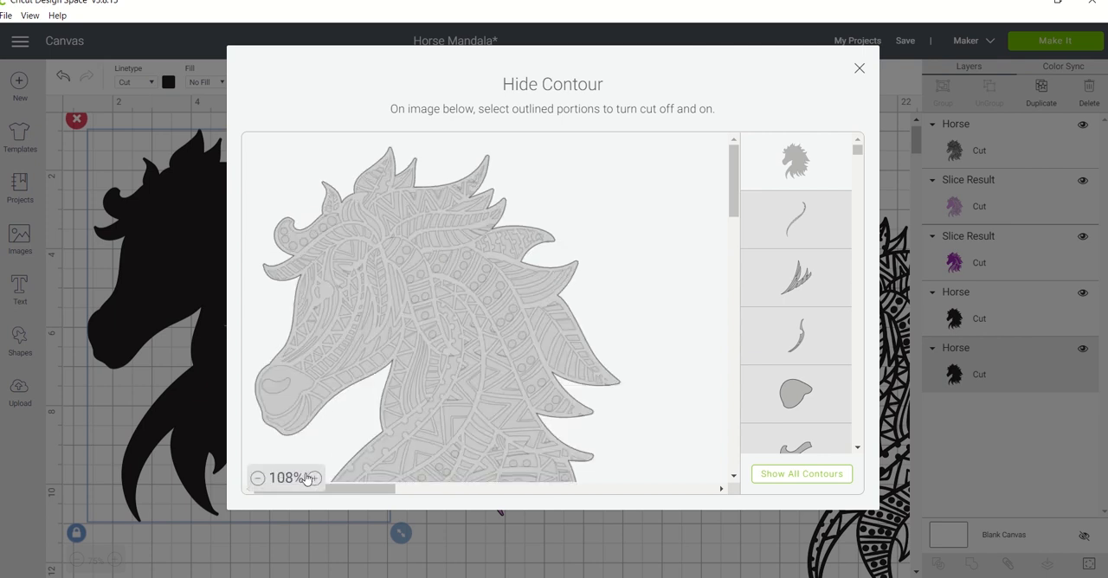
left_click(315, 484)
left_click_drag(734, 190, 734, 212)
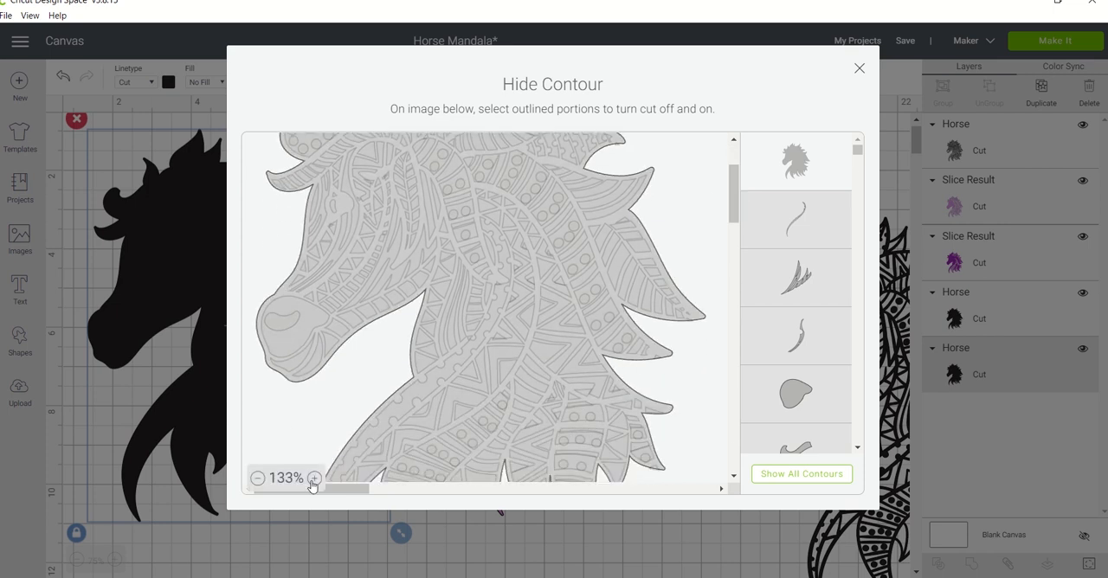
left_click(313, 481)
left_click(313, 482)
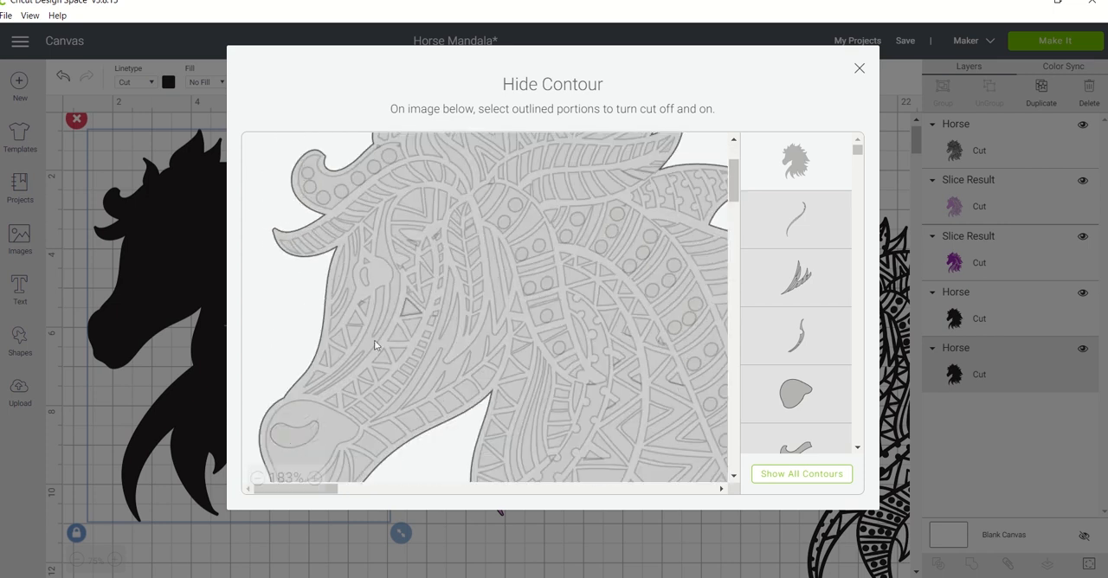
left_click(389, 287)
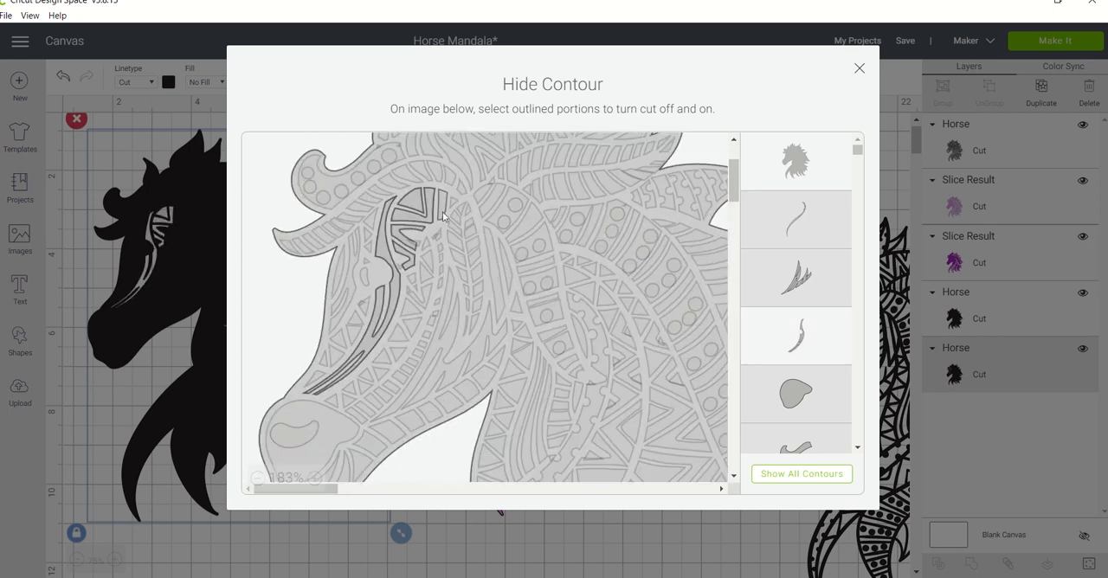
left_click(443, 216)
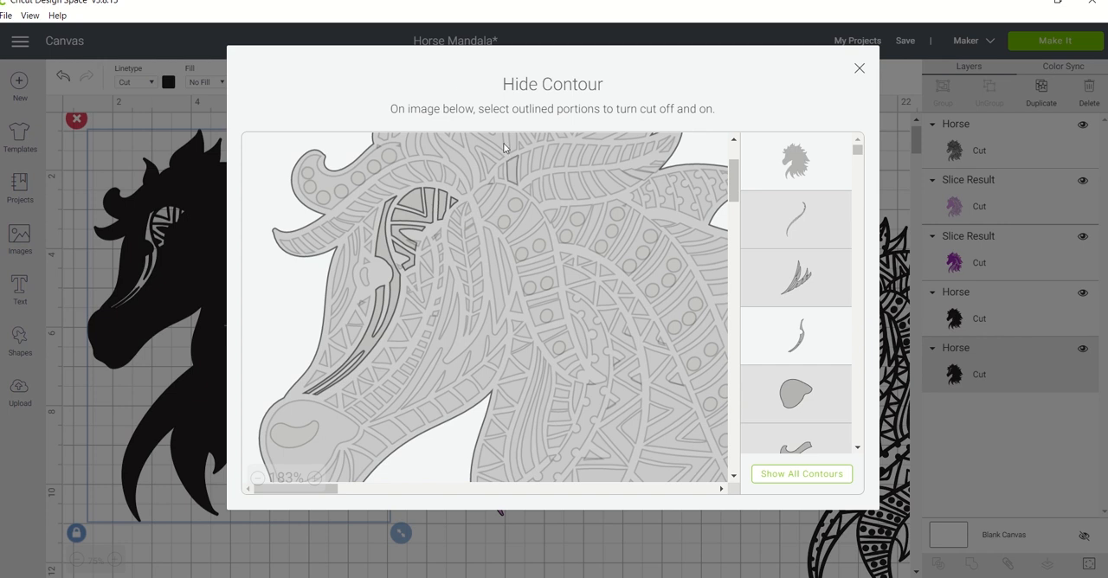
Turn the row of triangular contours running from the muzzle up the cheek back on.
left_click(363, 390)
left_click(381, 373)
left_click(397, 354)
left_click(381, 358)
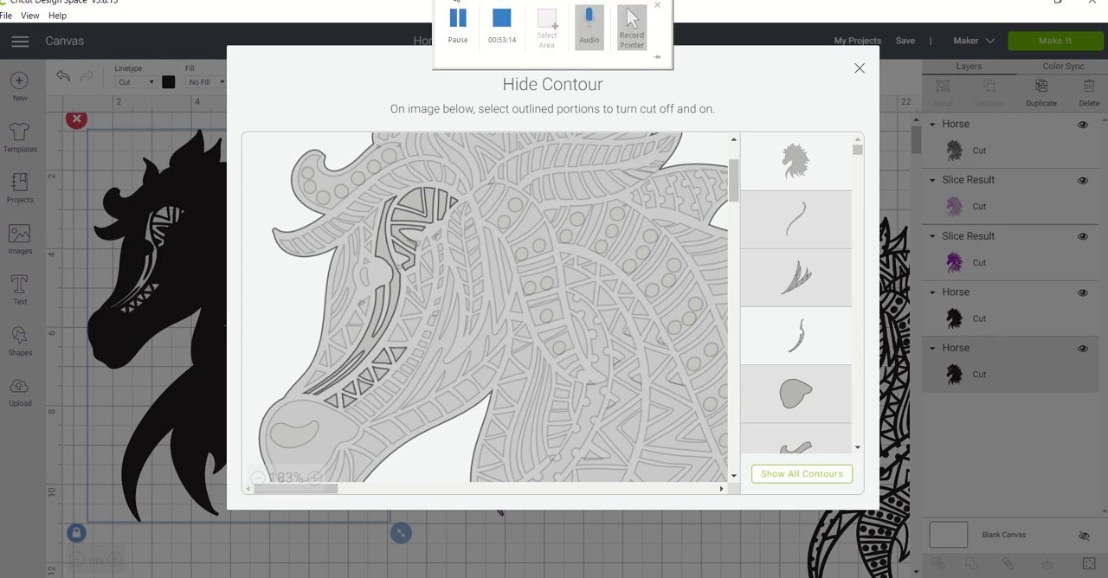
left_click(398, 335)
left_click(398, 334)
left_click(412, 310)
left_click(409, 325)
left_click(398, 335)
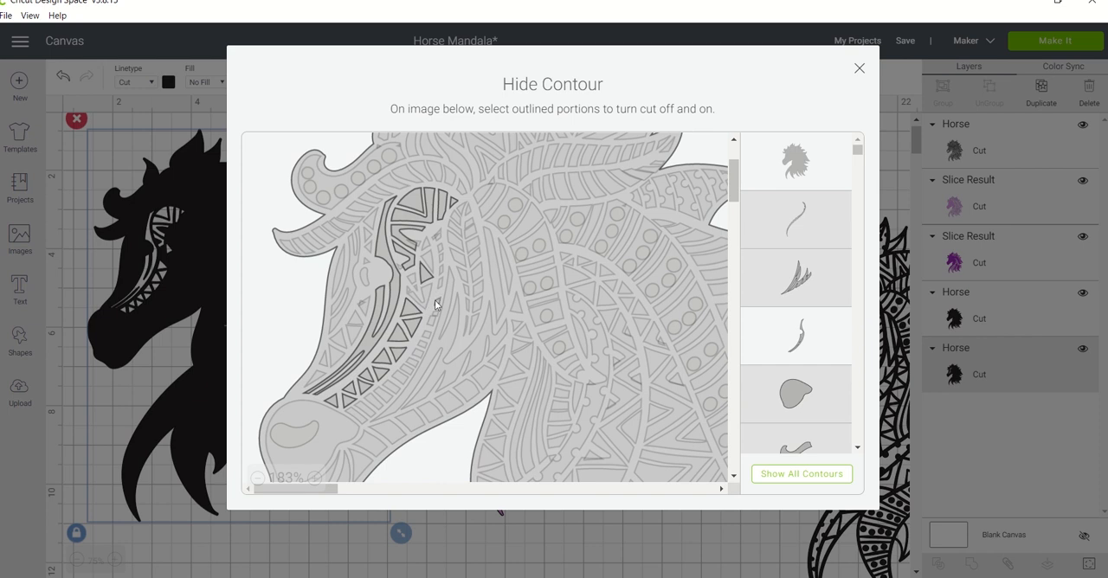
Turn the flame-shaped cheek contours and the row of small rectangles beside the triangles back on.
left_click(423, 296)
left_click(416, 279)
left_click(444, 347)
left_click(360, 417)
left_click(354, 416)
left_click(370, 409)
left_click(383, 401)
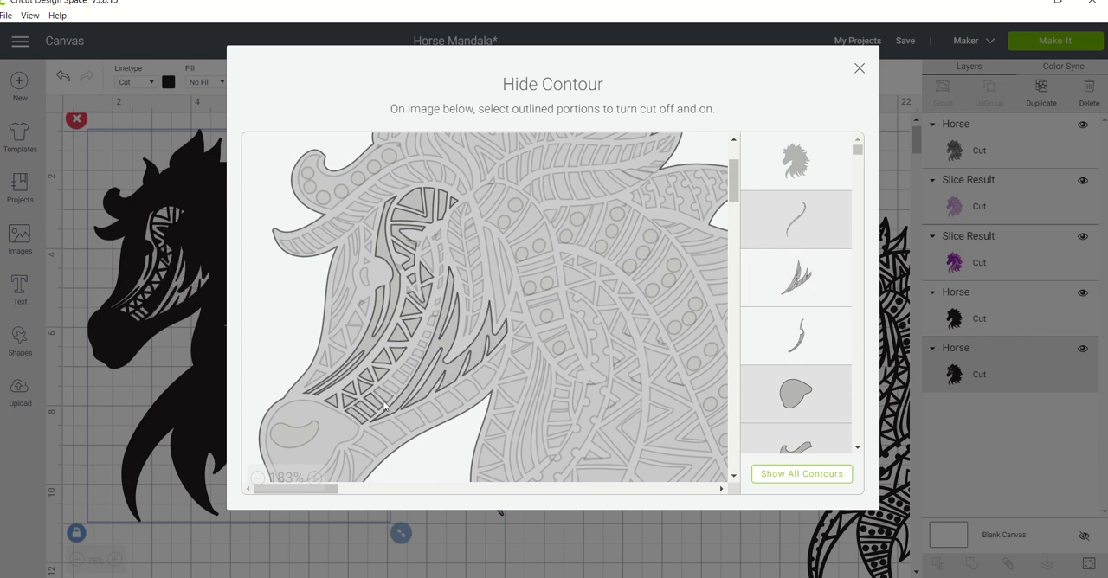
left_click(386, 393)
left_click(393, 386)
left_click(399, 379)
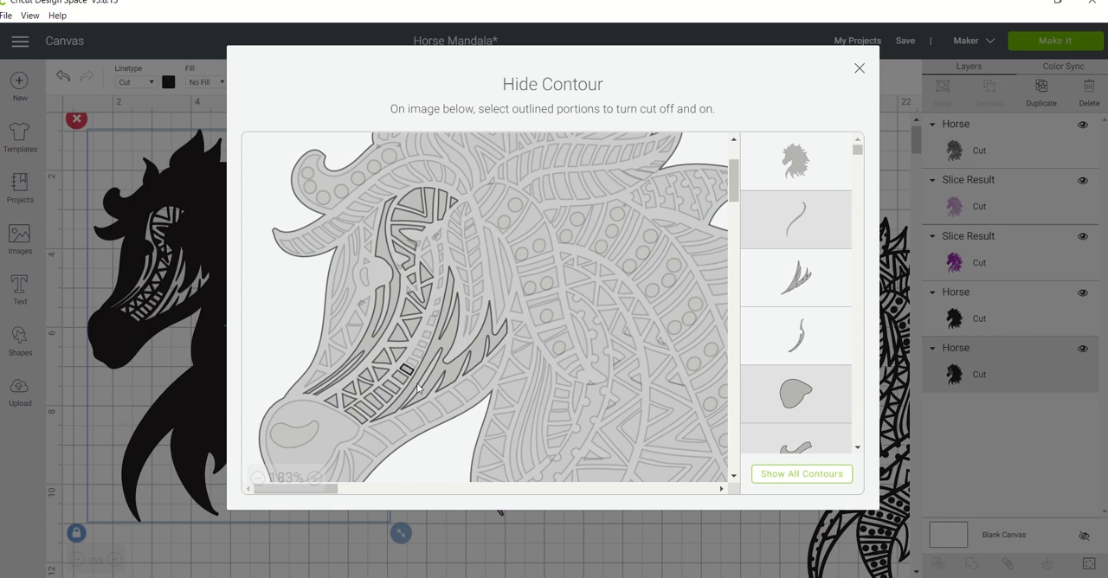
Turn the band of block-shaped contours along the horse's lower jaw back on.
left_click(360, 466)
left_click(368, 444)
left_click(387, 432)
left_click(410, 422)
left_click(429, 414)
left_click(599, 379)
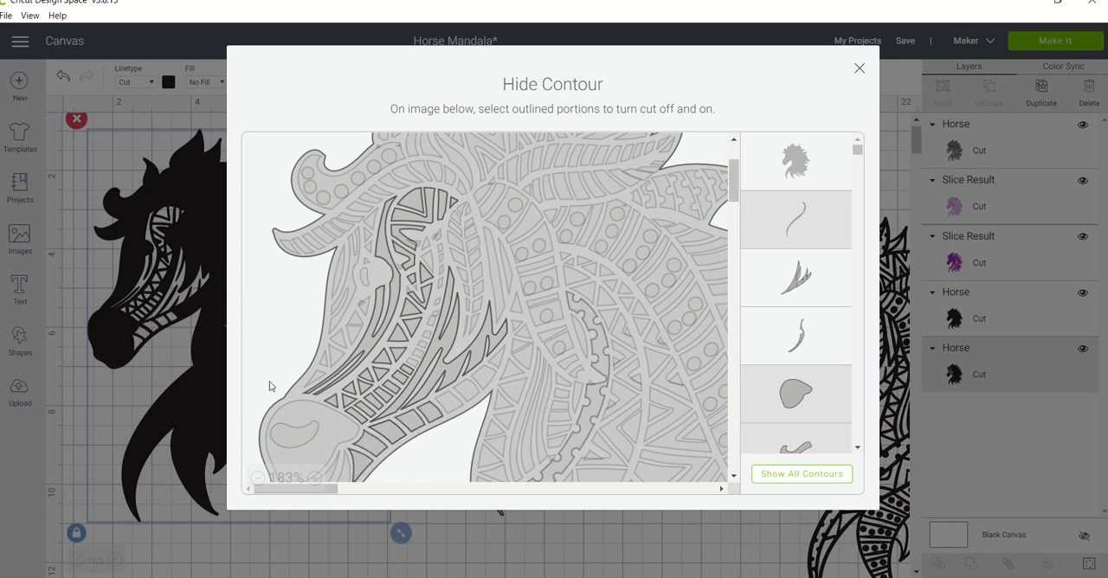
left_click(464, 395)
left_click(463, 397)
left_click(468, 391)
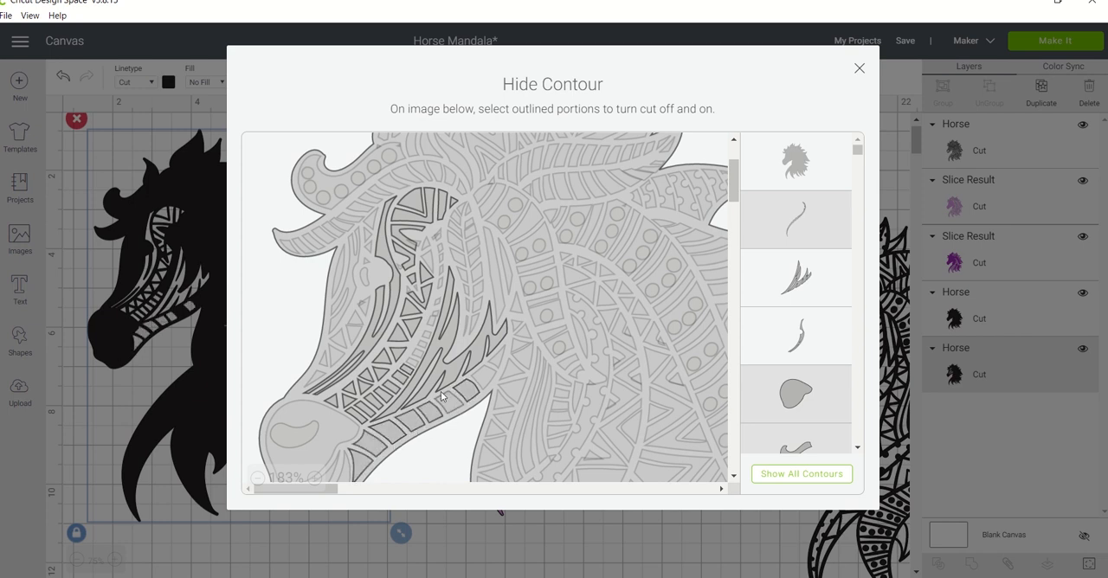
left_click(496, 360)
left_click(484, 378)
Turn the contours along the bridge of the nose and in front of the eye back on.
left_click(344, 284)
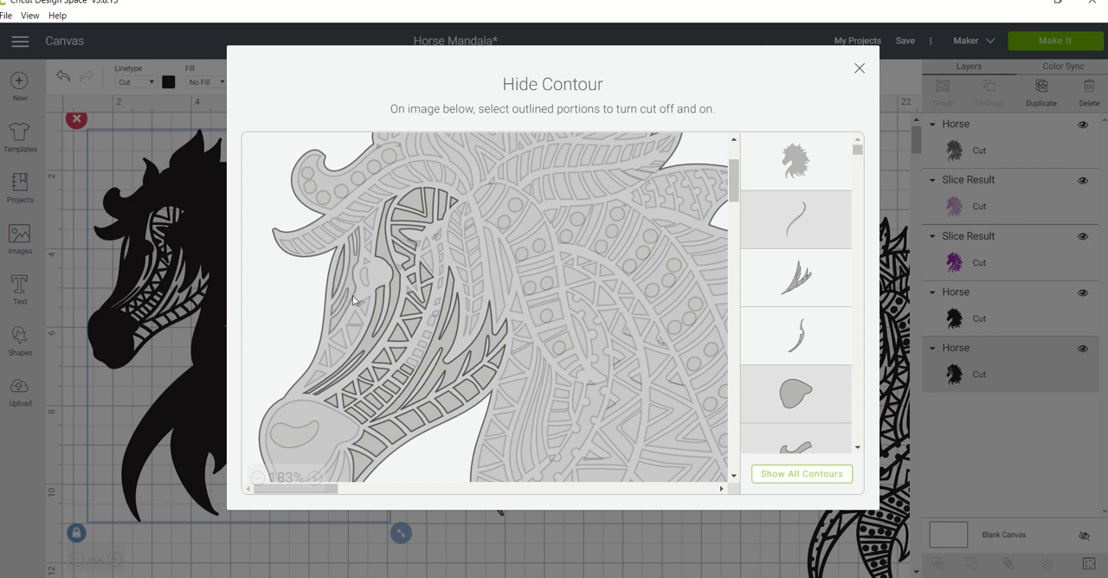
left_click(353, 299)
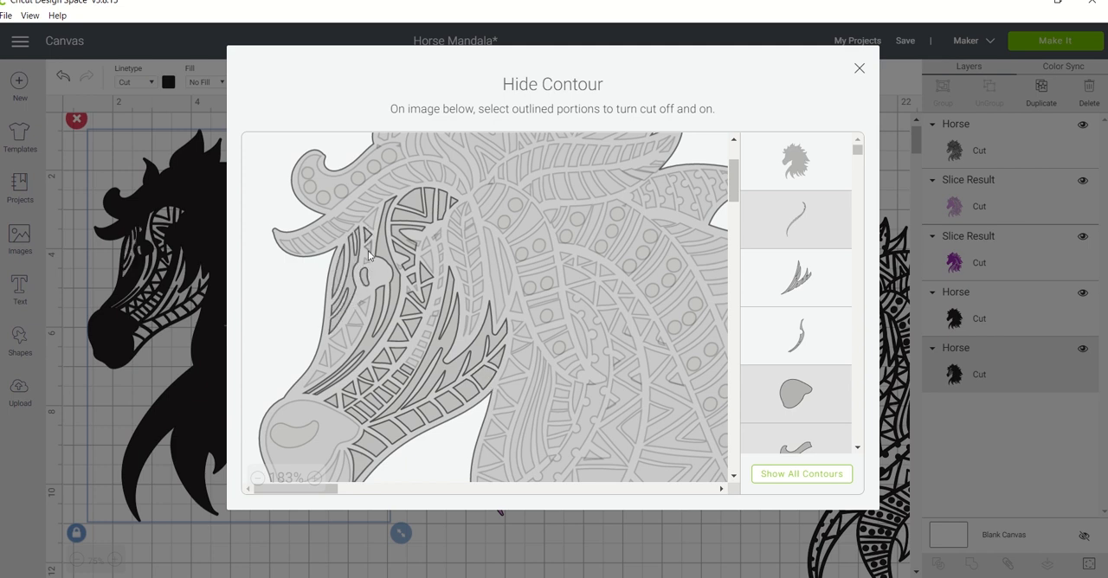
left_click(351, 340)
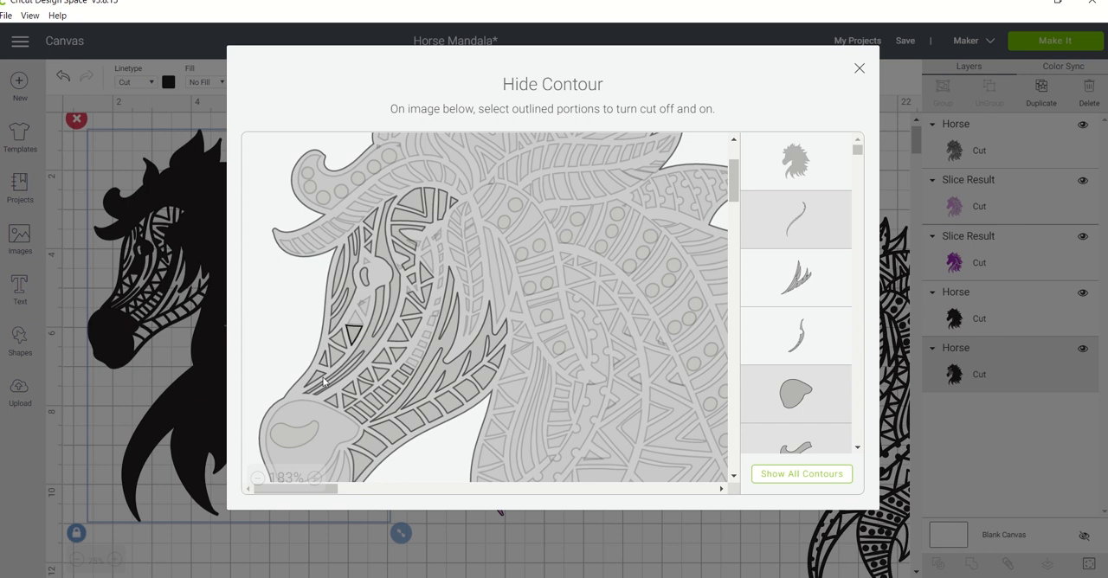
Turn the nostril and lower-lip contours back on, keep the full muzzle contour hidden, and close the contour editor.
left_click(304, 416)
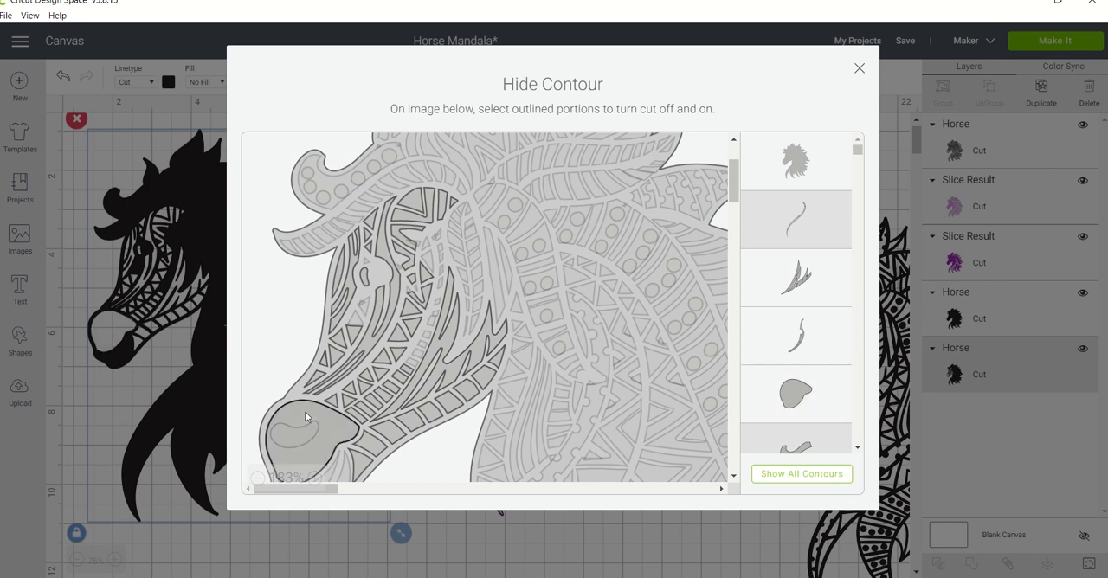
scroll(319, 409, "down", 1)
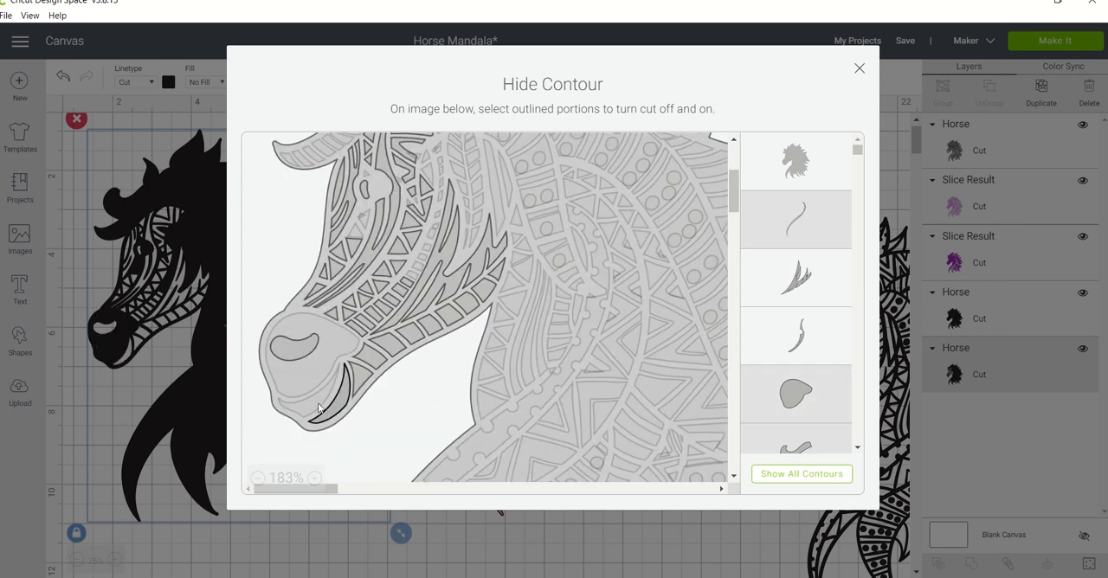
left_click(338, 402)
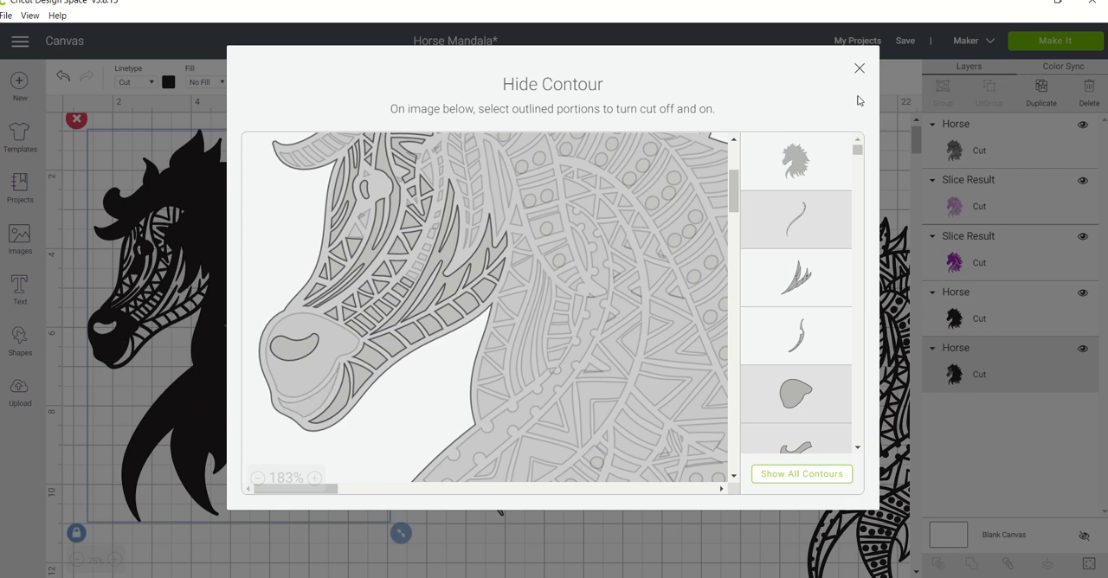
left_click(733, 140)
left_click(733, 140)
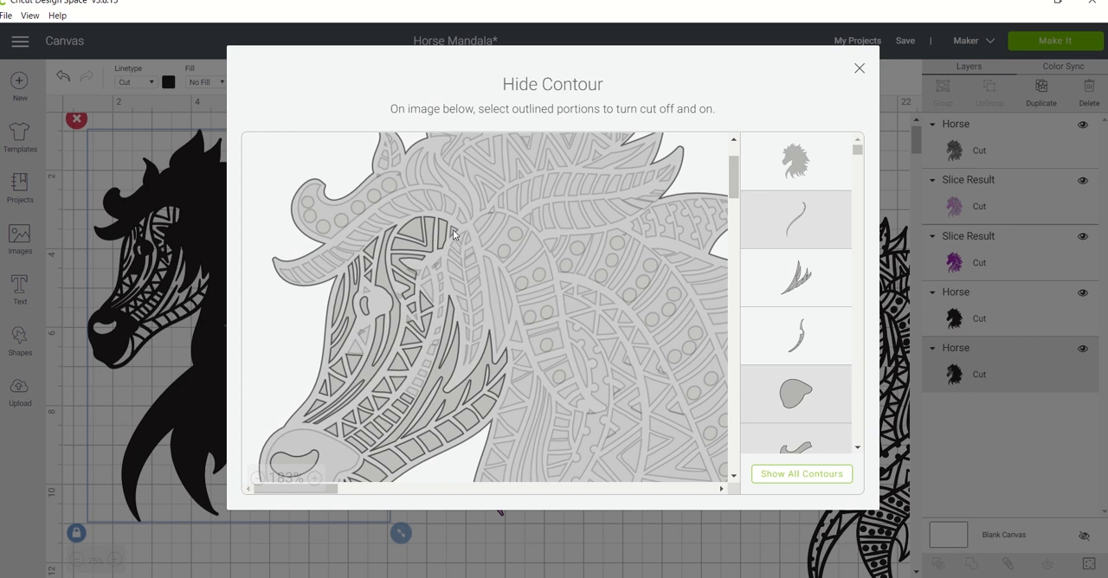
left_click(859, 68)
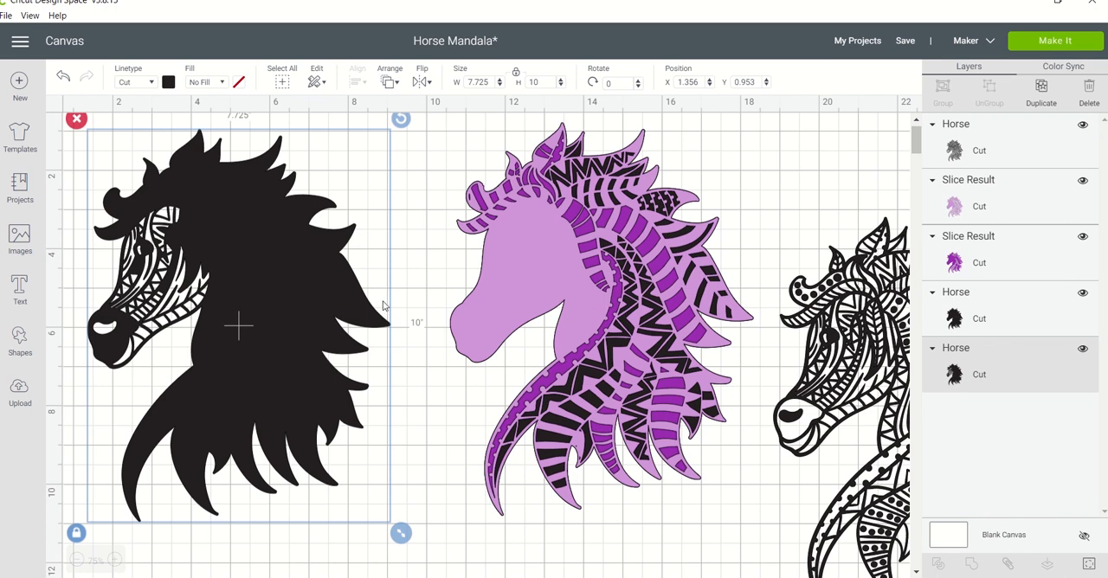
Duplicate the light purple patterned layer and place the copy over the black horse with the face cutouts.
left_click(518, 283)
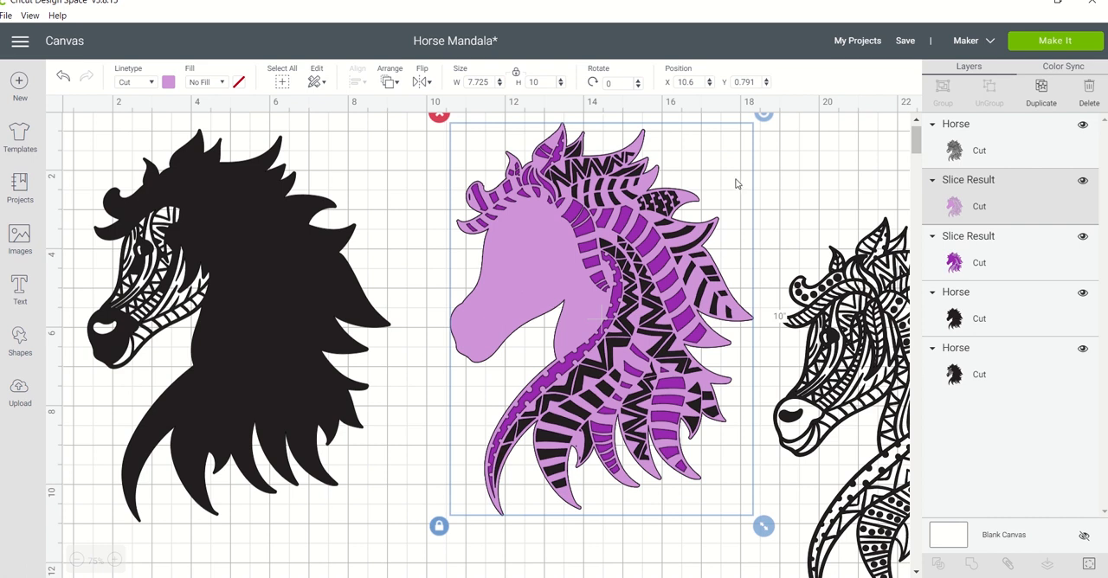
left_click(1043, 96)
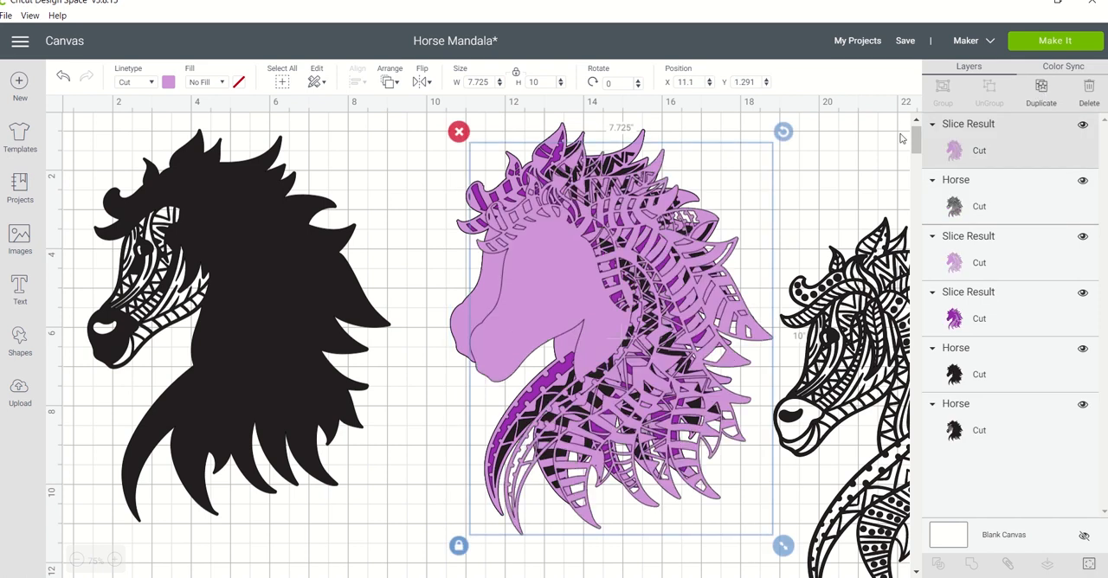
left_click_drag(570, 304, 183, 293)
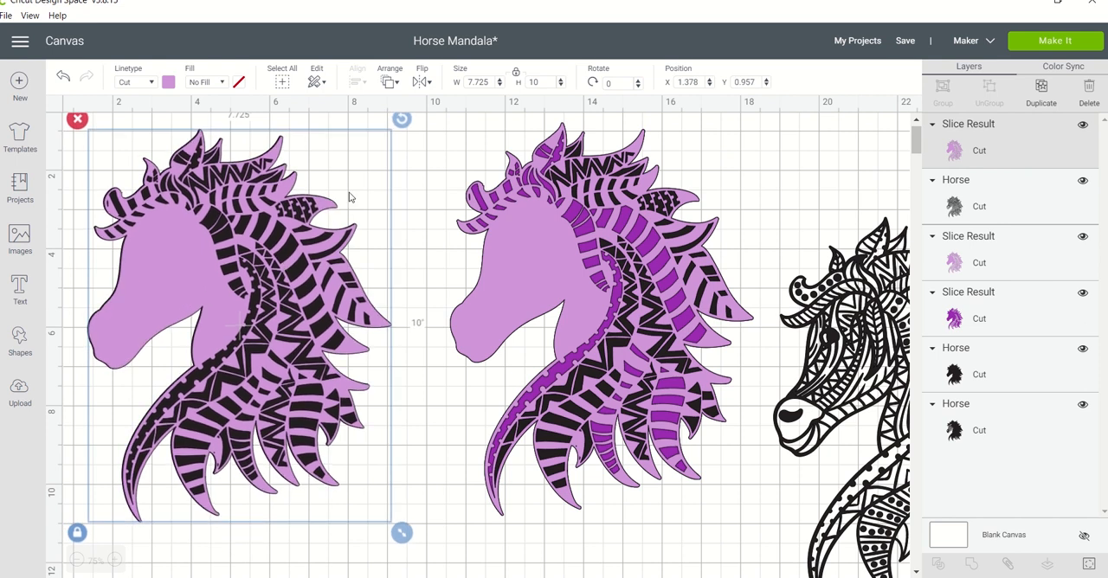
Centre the light purple copy on the black horse with the face cutouts and slice the two layers.
left_click(395, 144)
left_click_drag(399, 138, 220, 277)
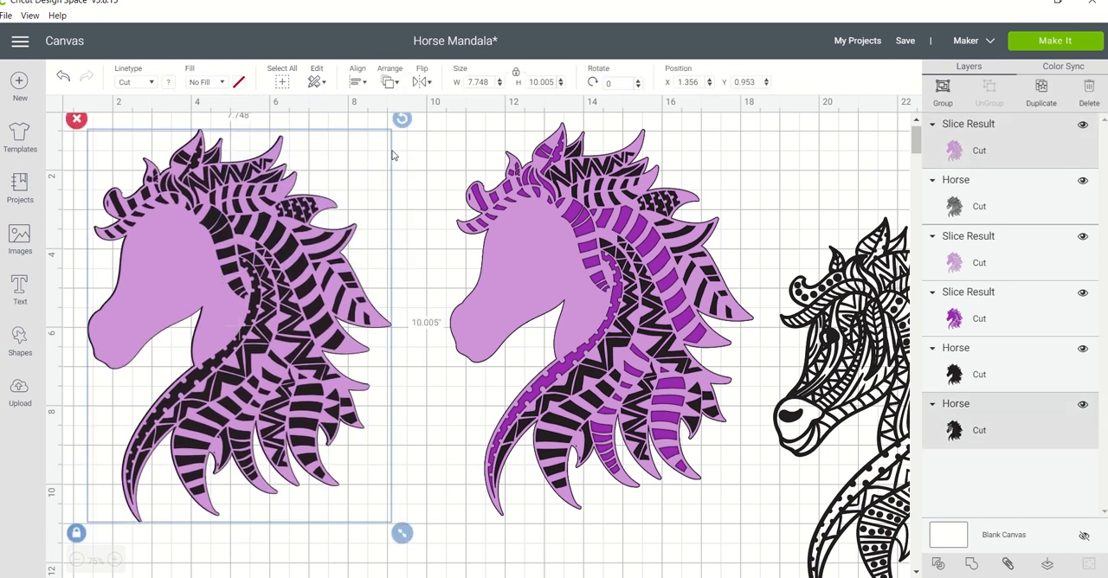
left_click(359, 83)
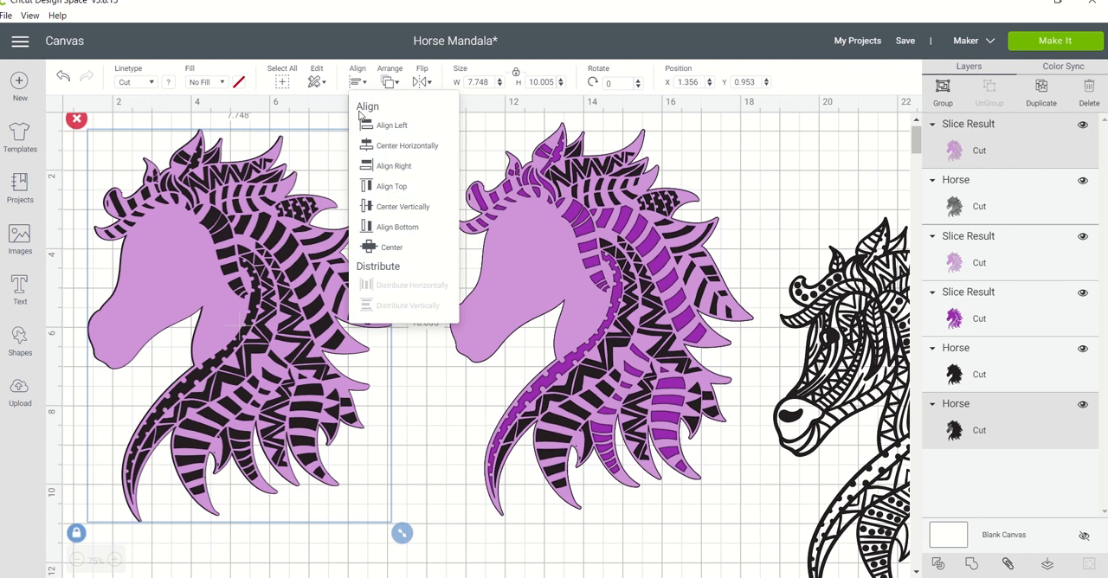
left_click(370, 248)
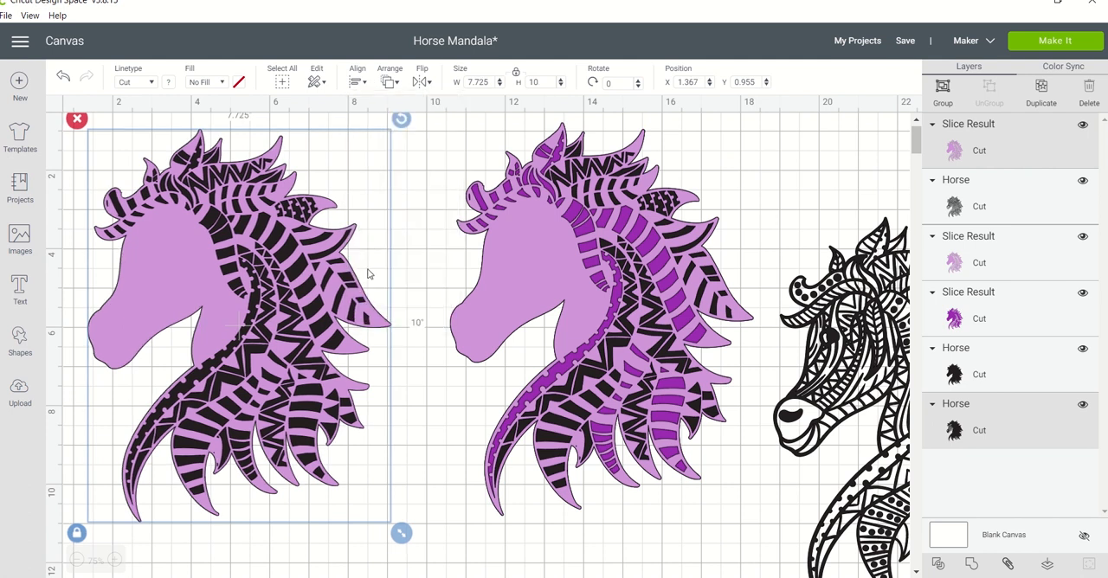
left_click(939, 564)
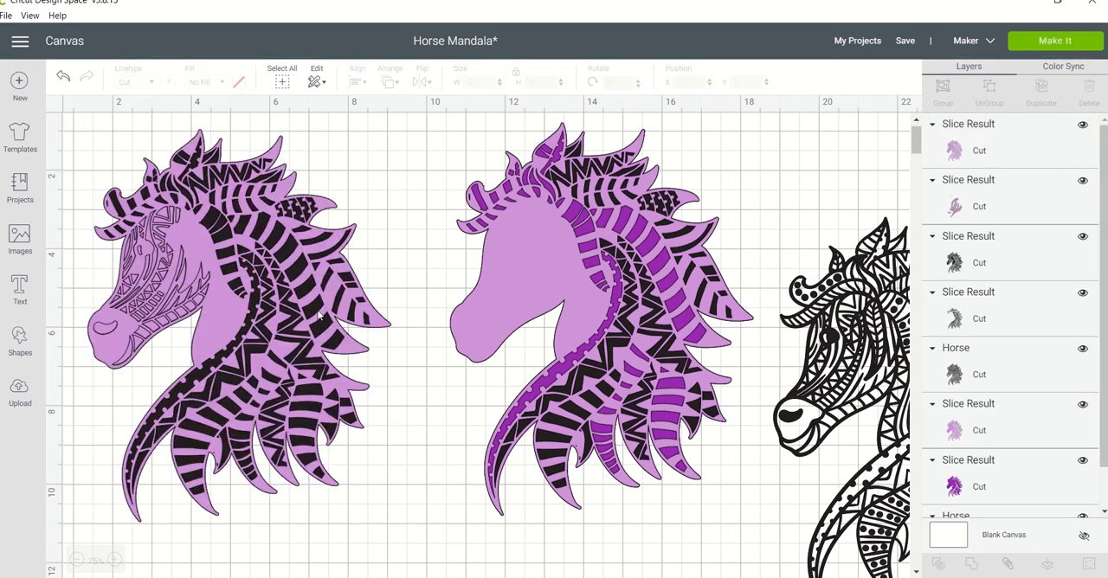
Separate the slice results by moving the light purple horse and the full black horse with face cutouts onto empty canvas.
left_click(234, 313)
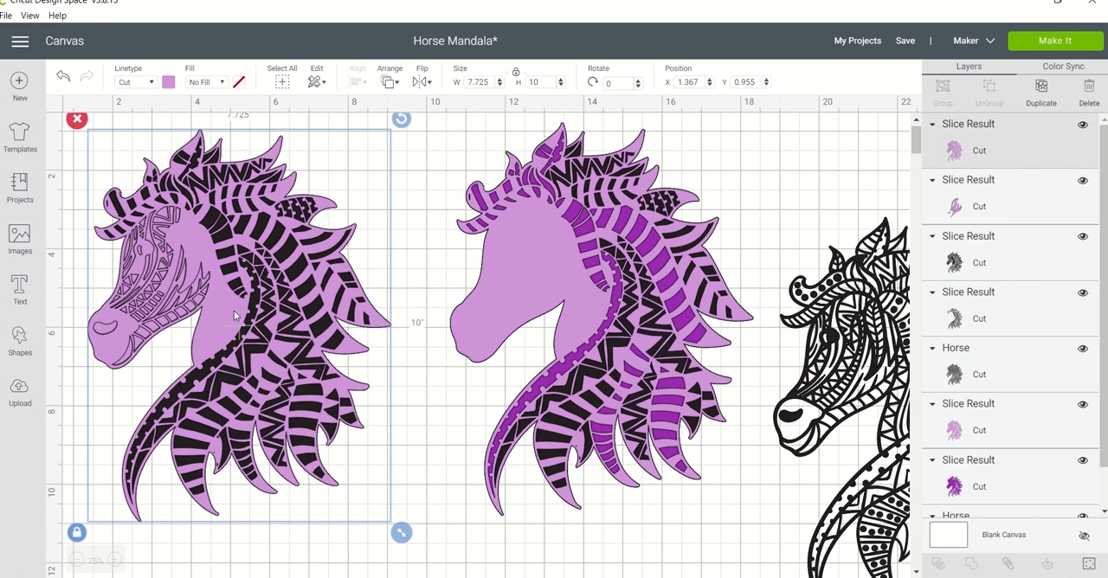
left_click(76, 560)
left_click(76, 560)
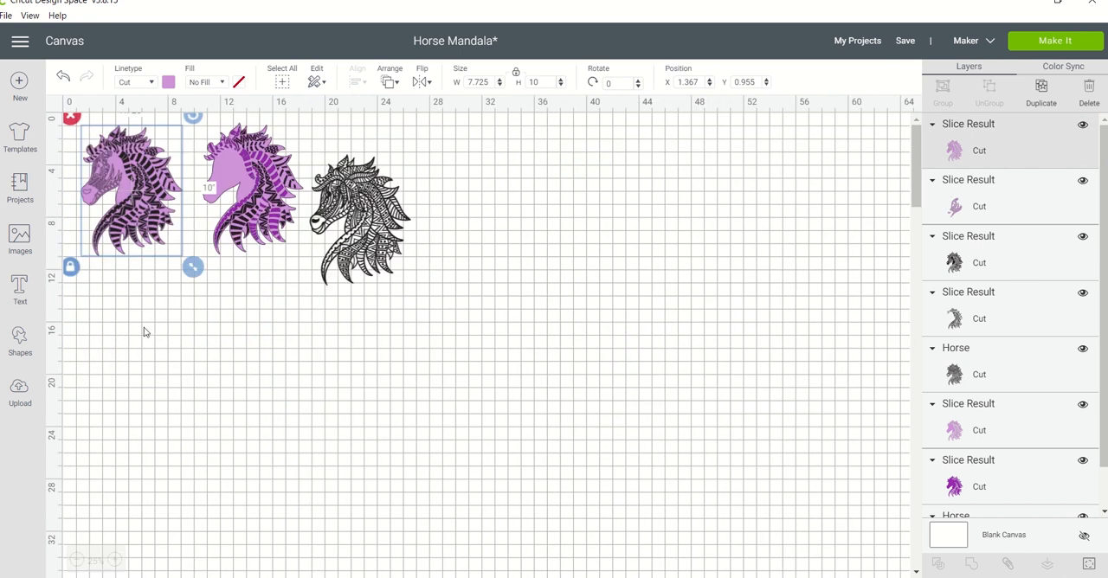
left_click_drag(136, 201, 146, 408)
left_click(137, 203)
left_click_drag(136, 203, 323, 454)
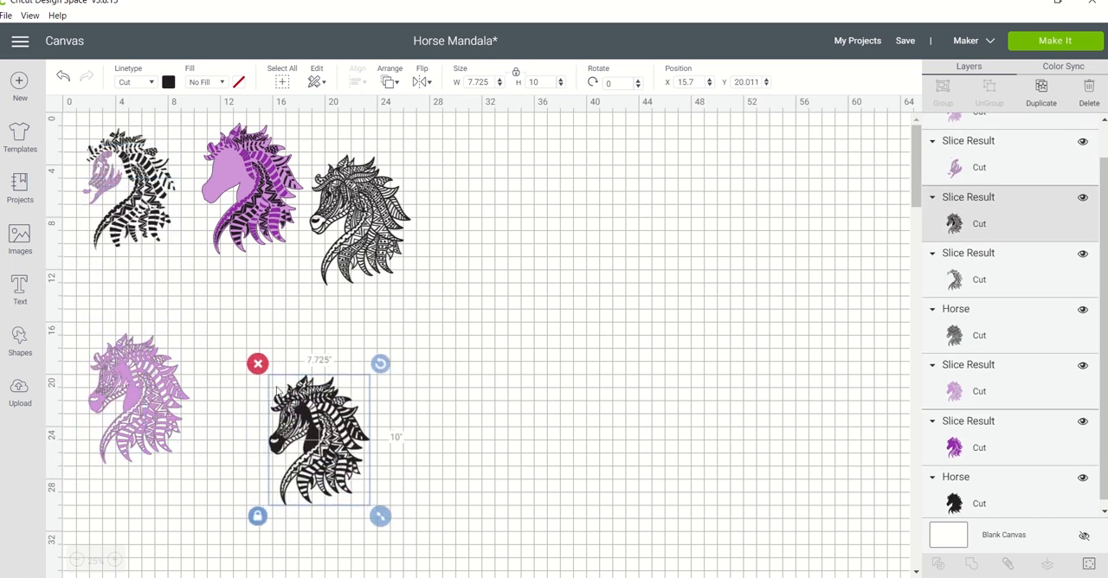
Delete the separated light purple horse and the leftover black mane pieces from the slice.
left_click(149, 375)
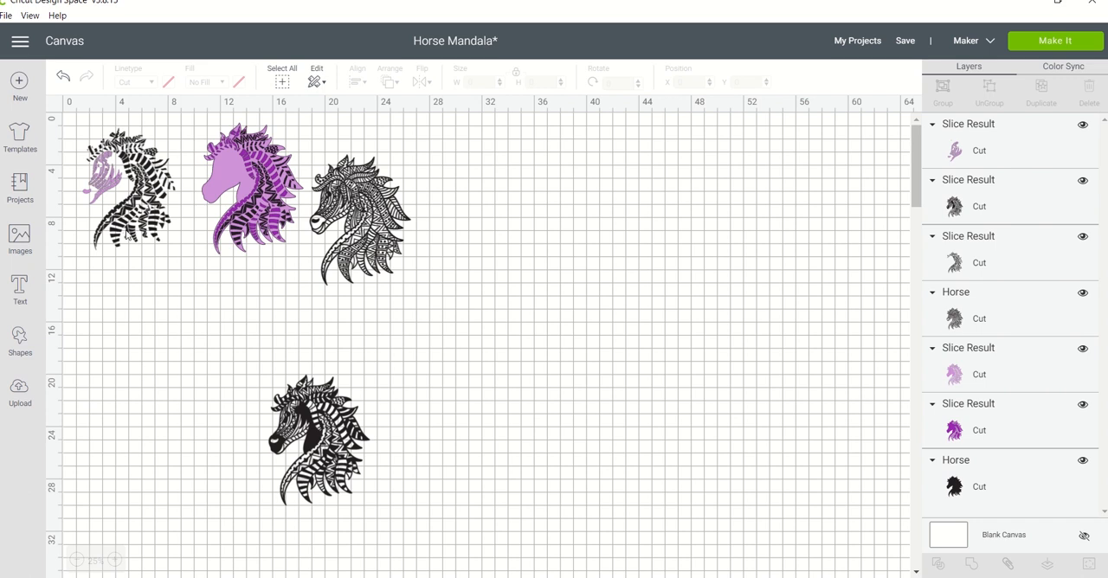
left_click(128, 234)
key("Delete")
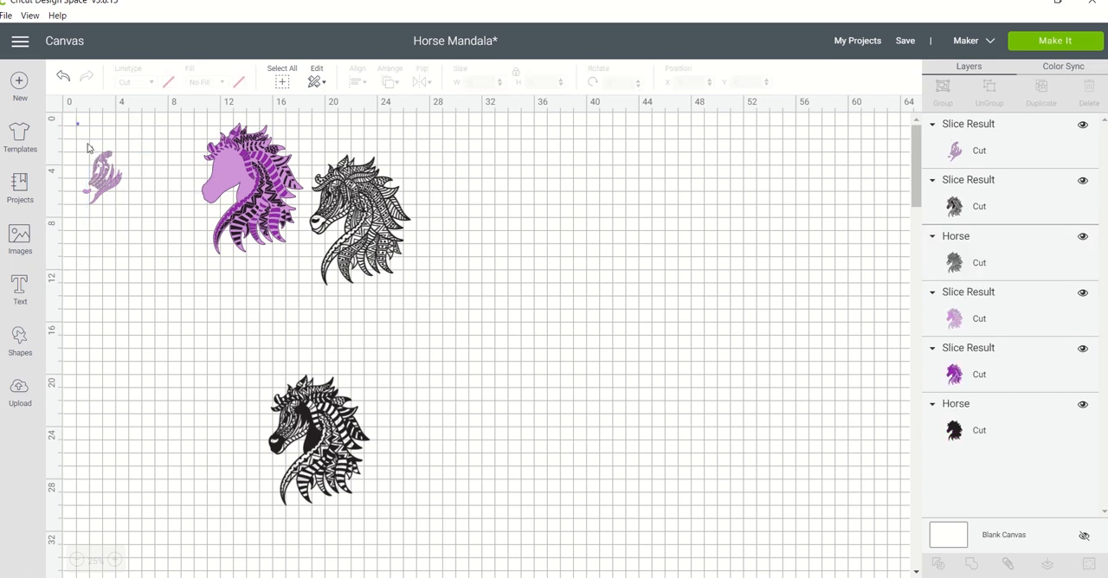
Delete the leftover light purple face pieces from the slice.
left_click_drag(77, 122, 133, 232)
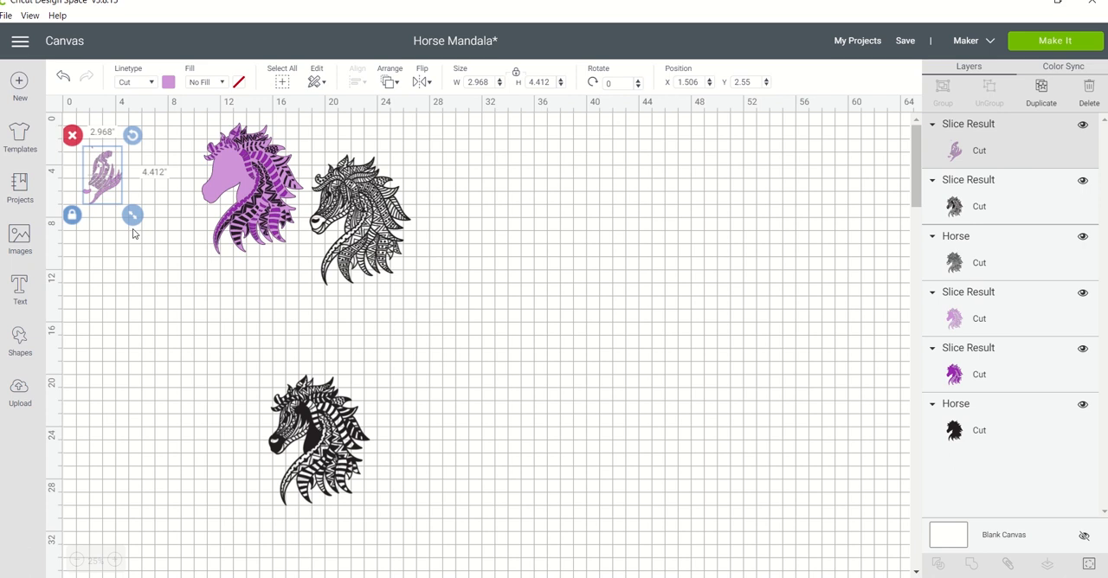
key("Delete")
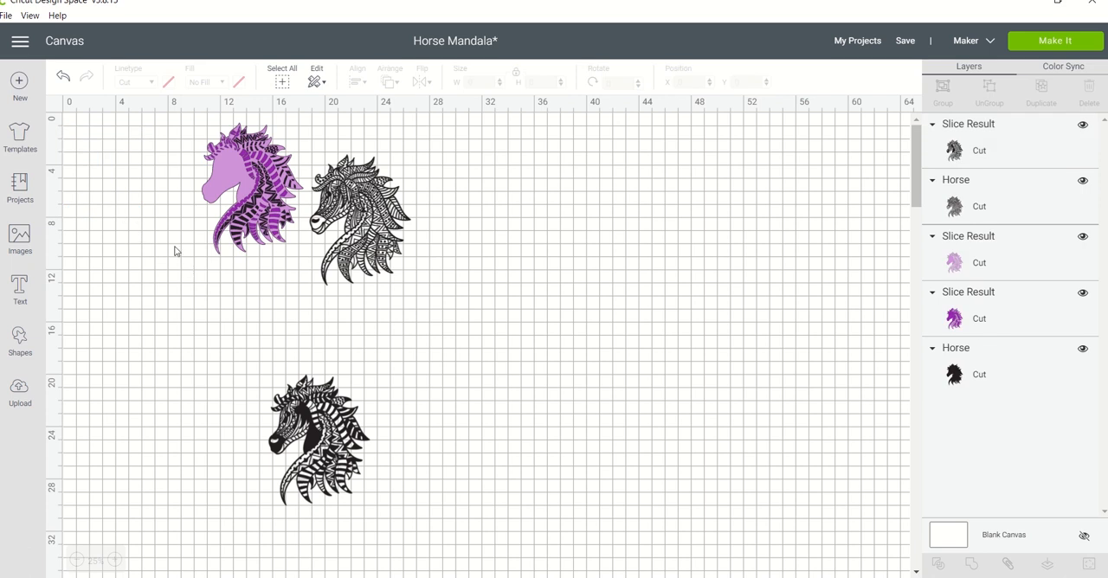
left_click_drag(167, 230, 187, 276)
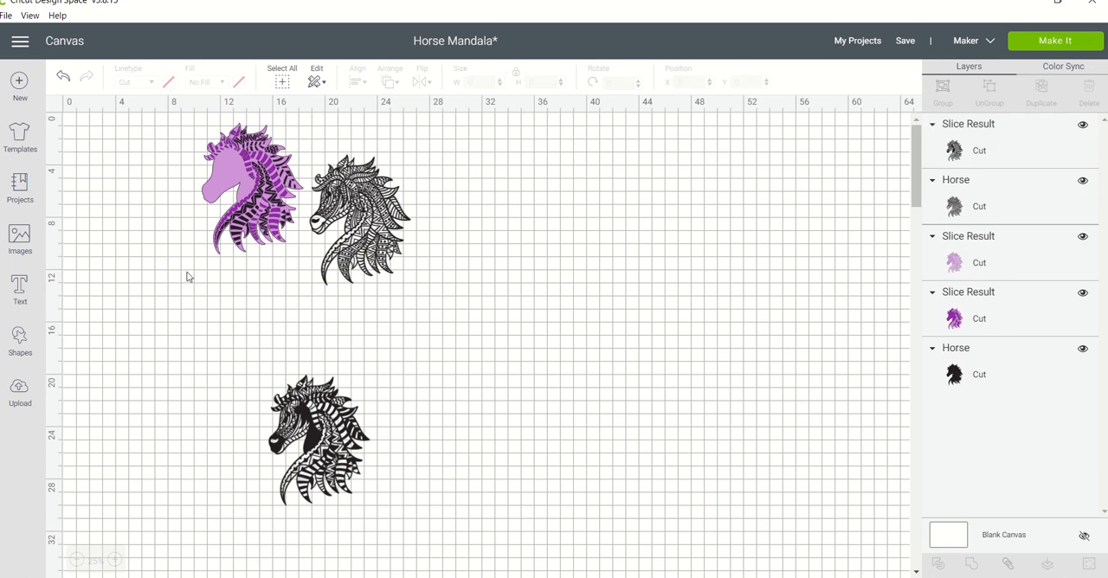
Move the sliced black horse up beside the purple layered horse, to about X 2.6 and Y 2.4.
left_click(114, 560)
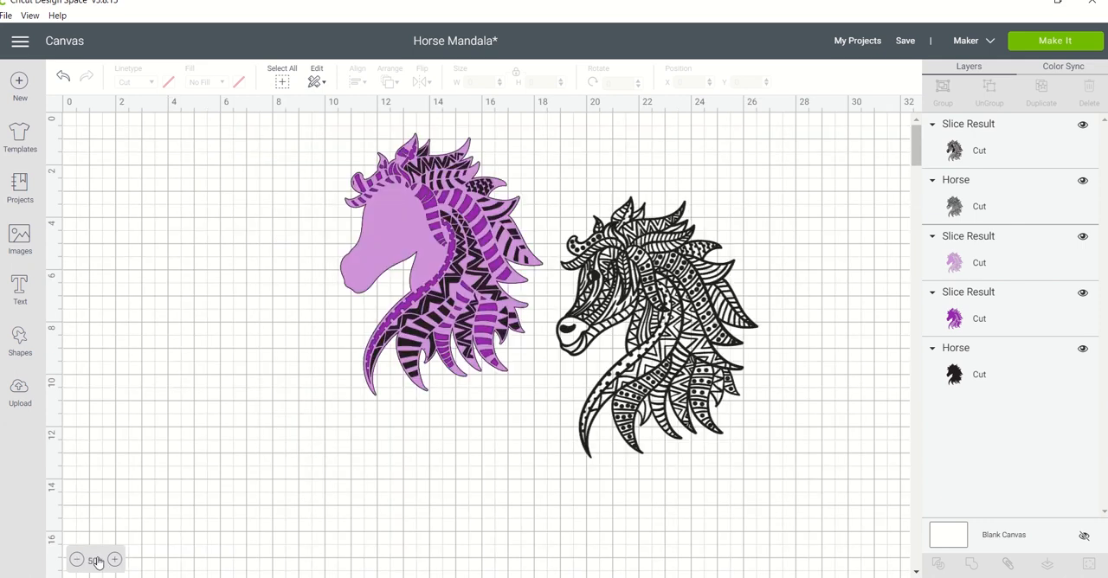
scroll(916, 474, "down", 5)
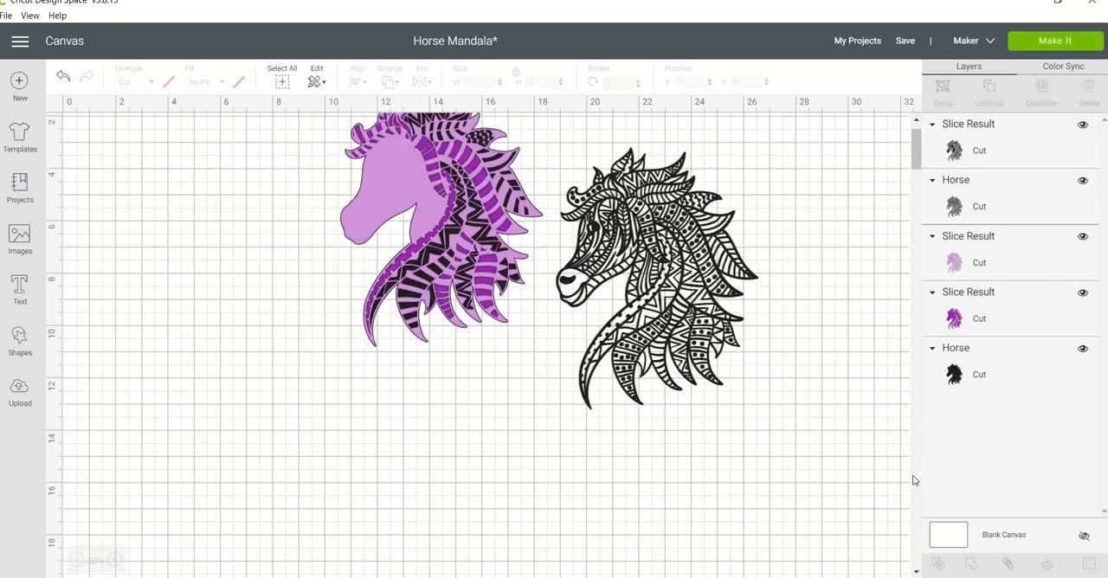
left_click(585, 364)
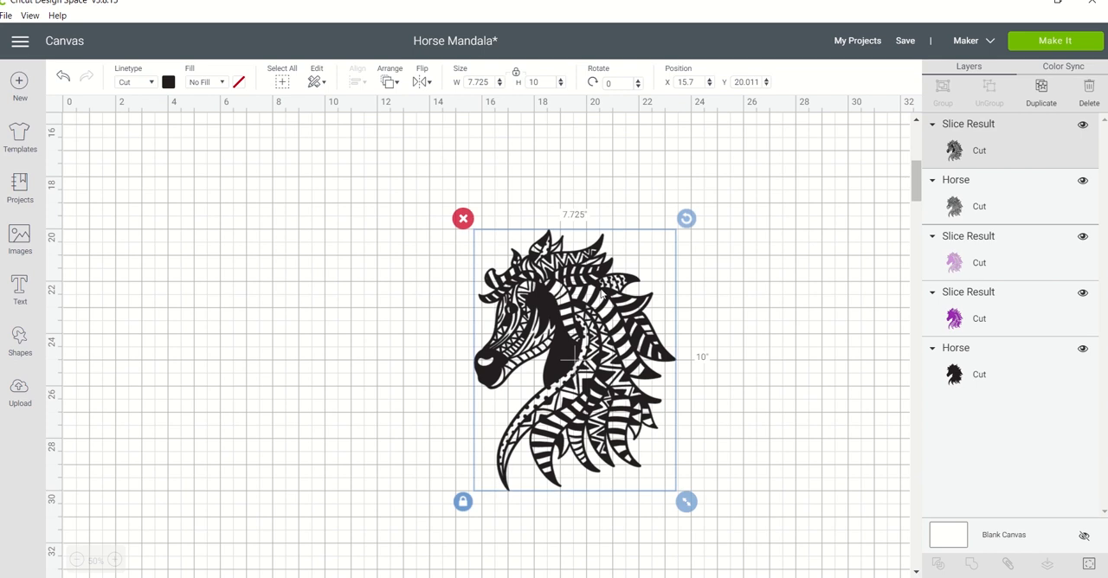
left_click_drag(543, 363, 174, 40)
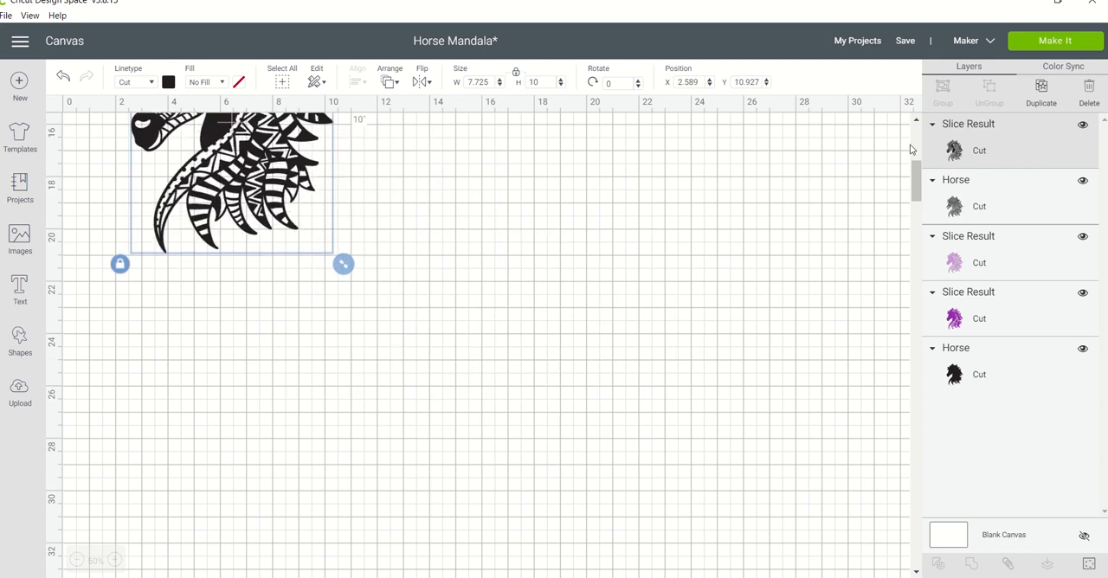
scroll(916, 131, "up", 5)
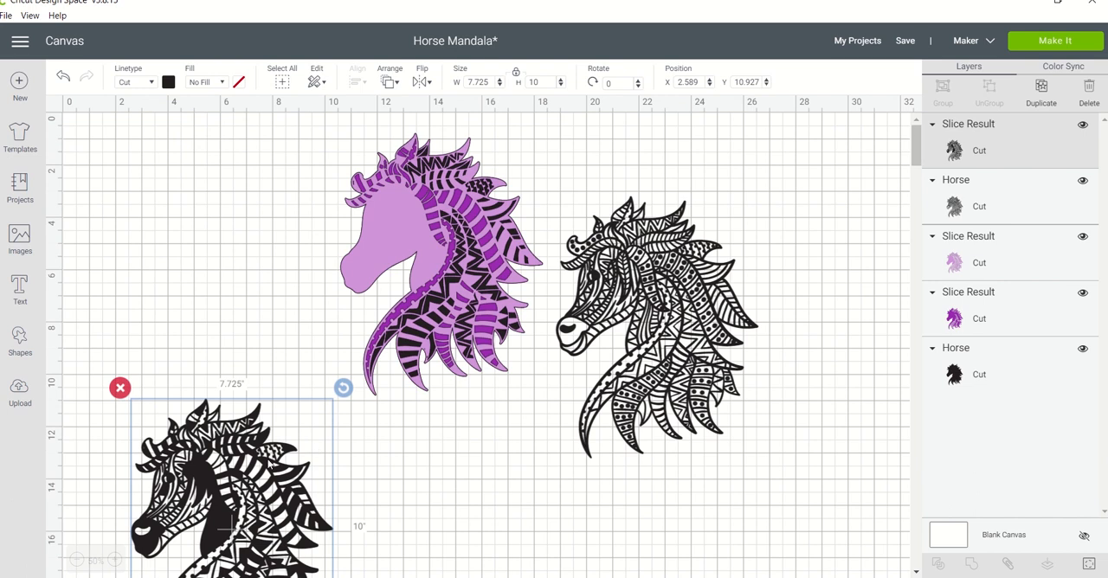
left_click_drag(264, 455, 265, 232)
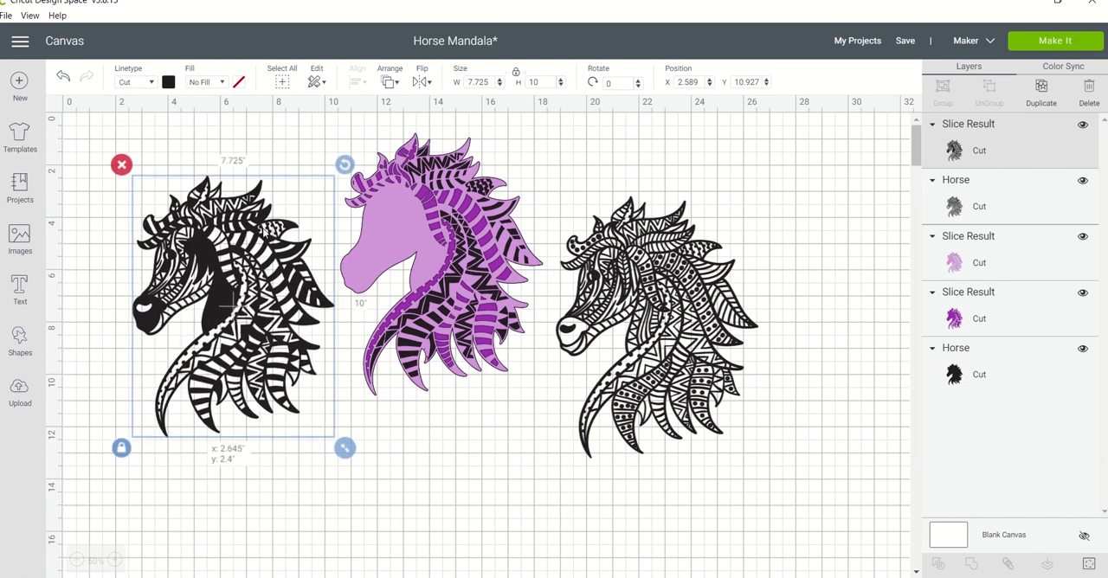
left_click(115, 561)
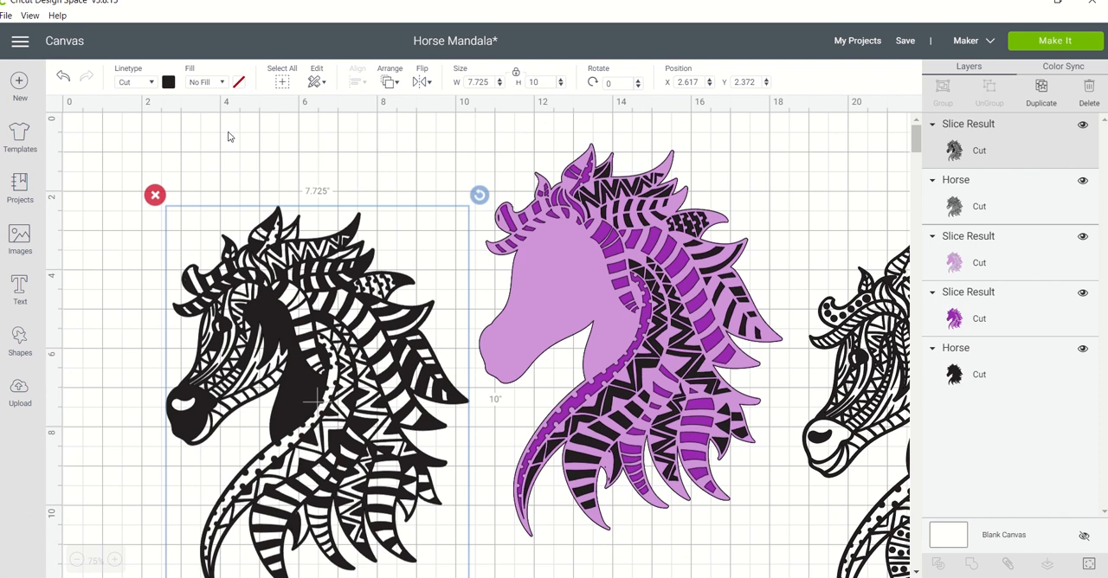
Recolour the sliced black horse with the face cutouts dark purple.
left_click(168, 82)
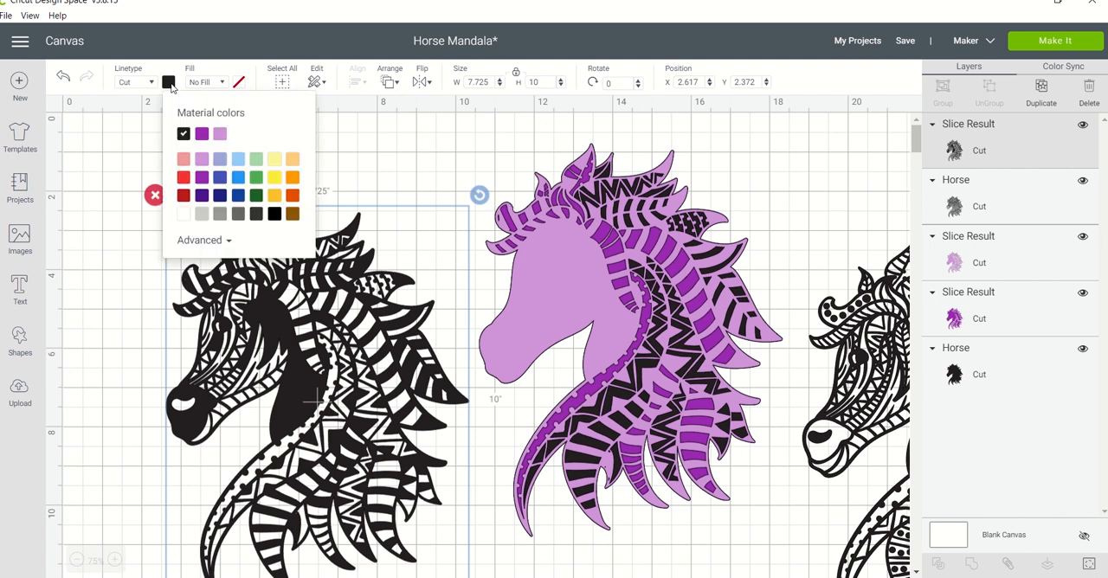
left_click(201, 196)
left_click(267, 301)
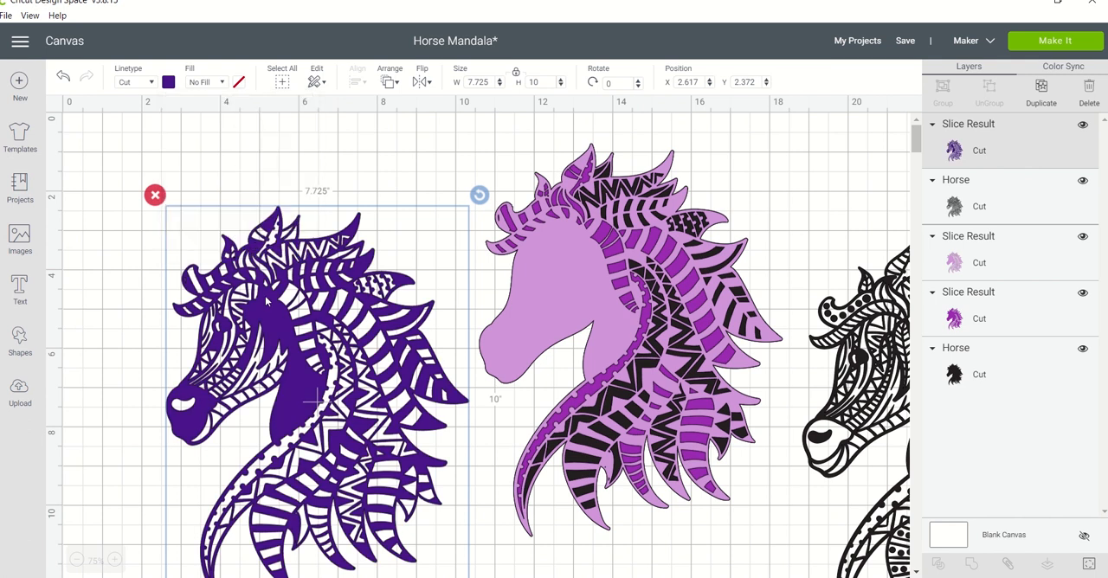
Place the dark purple horse over the layered horse and centre all the stacked layers on each other.
left_click_drag(275, 307, 590, 241)
left_click(381, 226)
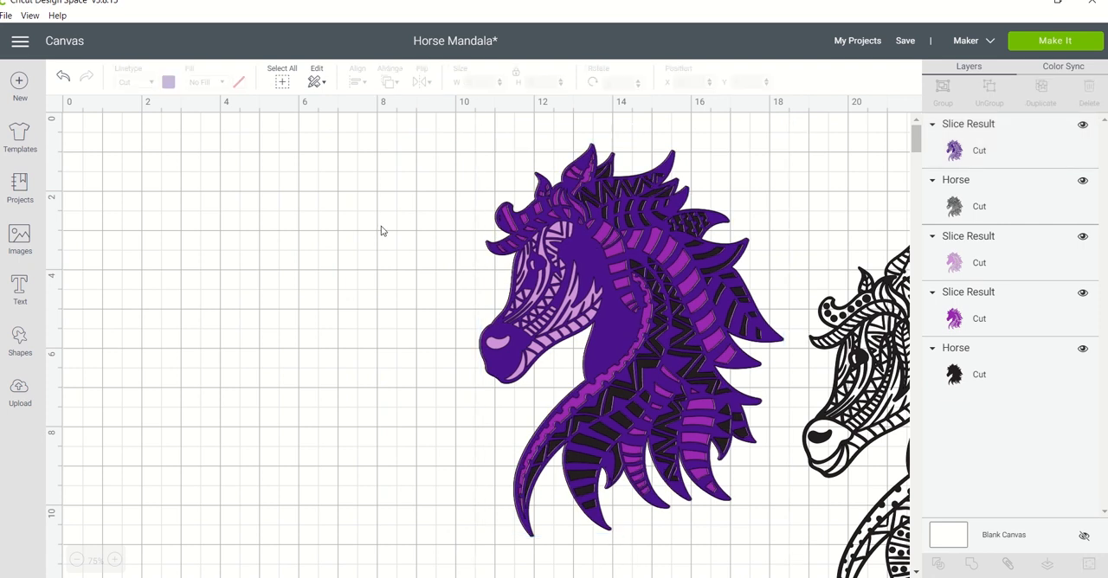
left_click_drag(381, 226, 516, 324)
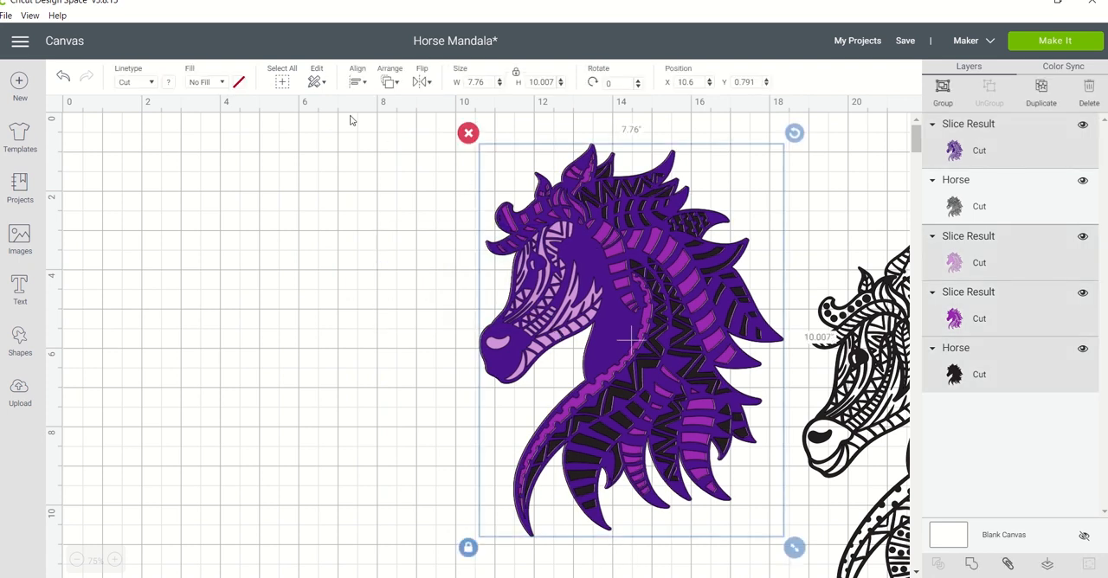
left_click(359, 84)
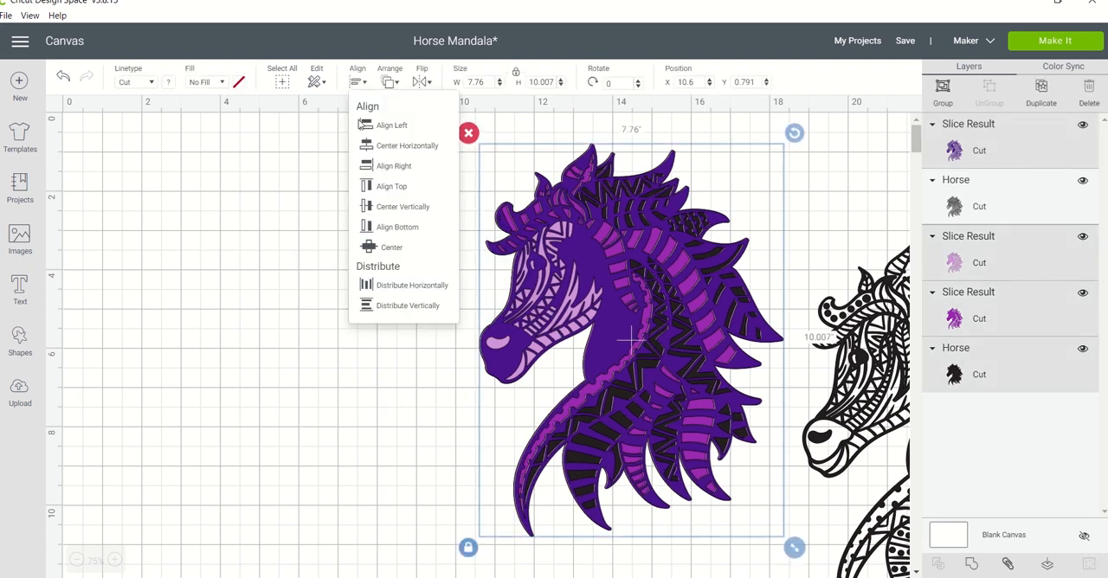
left_click(376, 249)
left_click(331, 346)
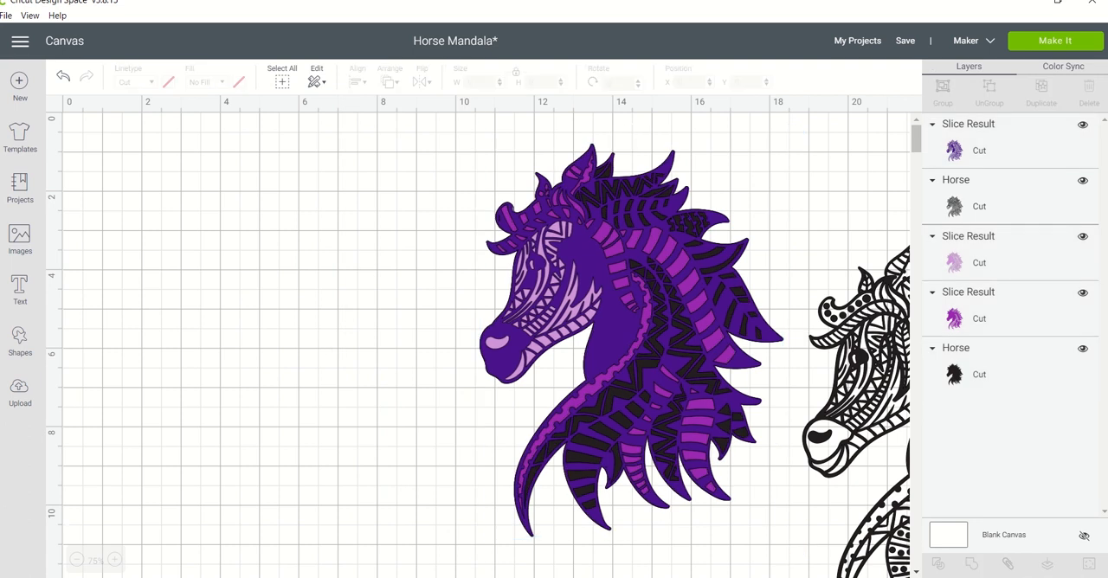
Move the dark purple layer off the stack to the empty canvas beside it, at about X 1.5 and Y 1.0.
scroll(875, 567, "right", 6)
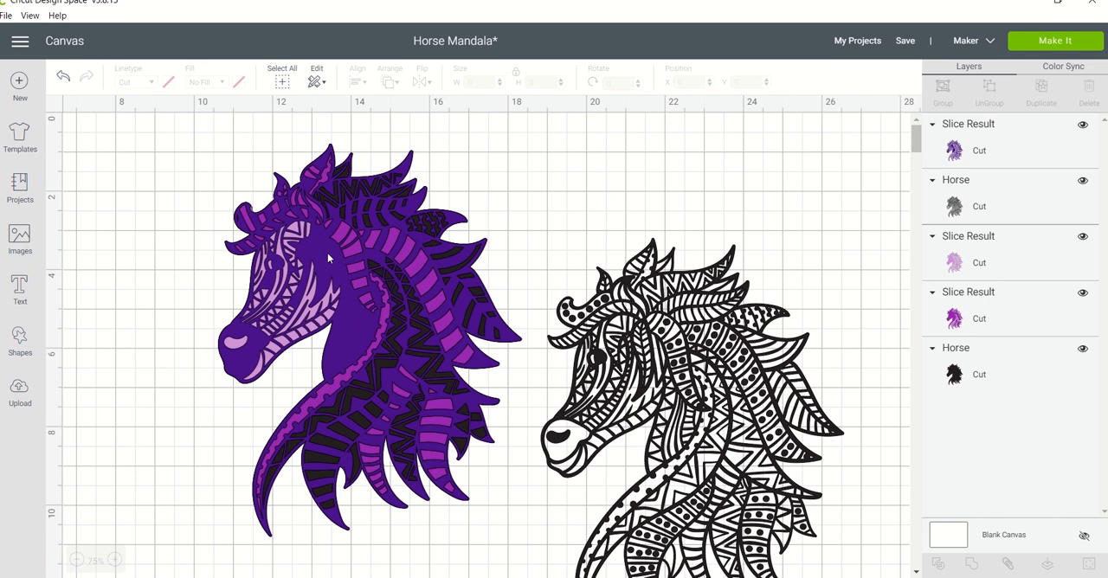
left_click_drag(327, 253, 244, 346)
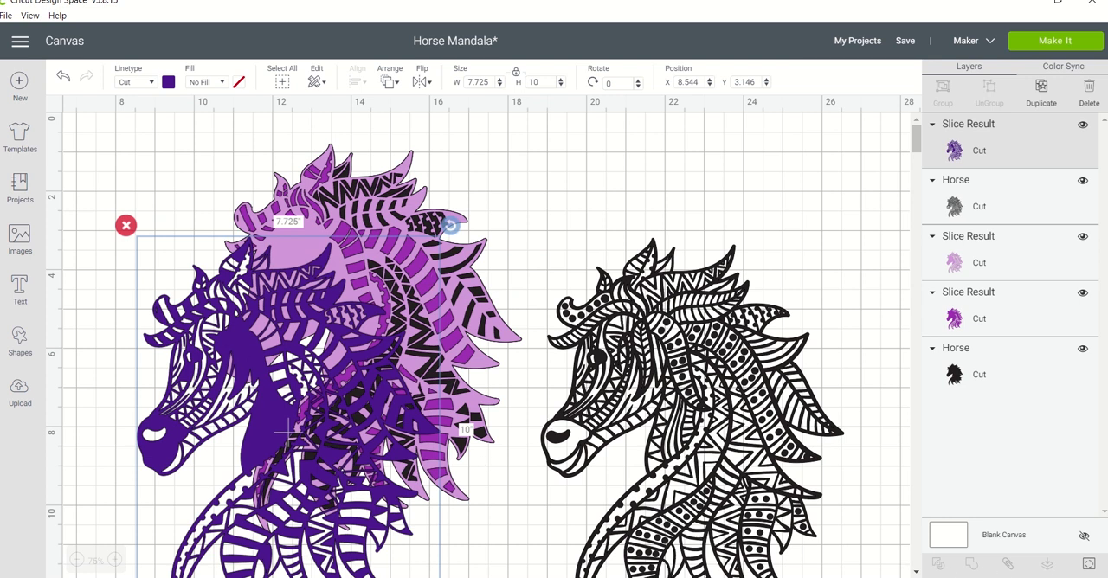
scroll(487, 345, "left", 3)
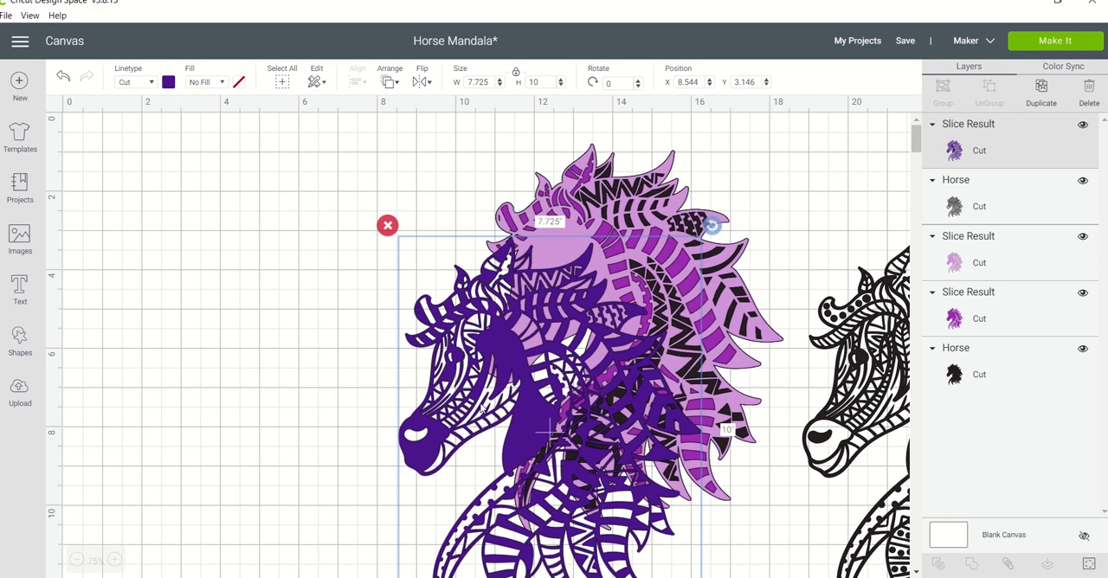
left_click_drag(483, 410, 207, 325)
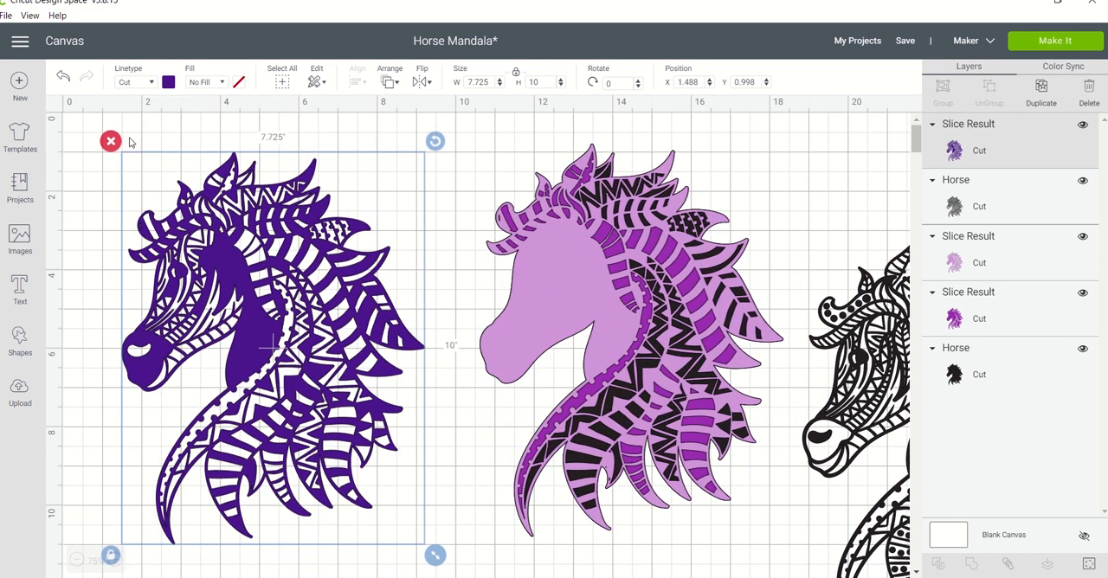
Undo the moves, centring and dark purple recolouring of the sliced horse with the face cutouts.
left_click(62, 78)
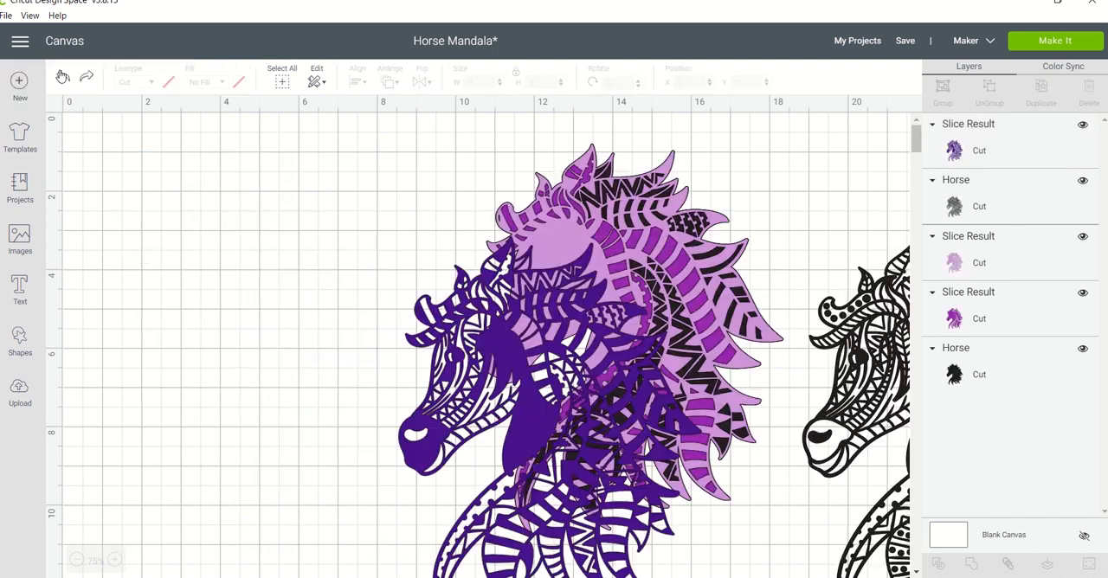
left_click(63, 78)
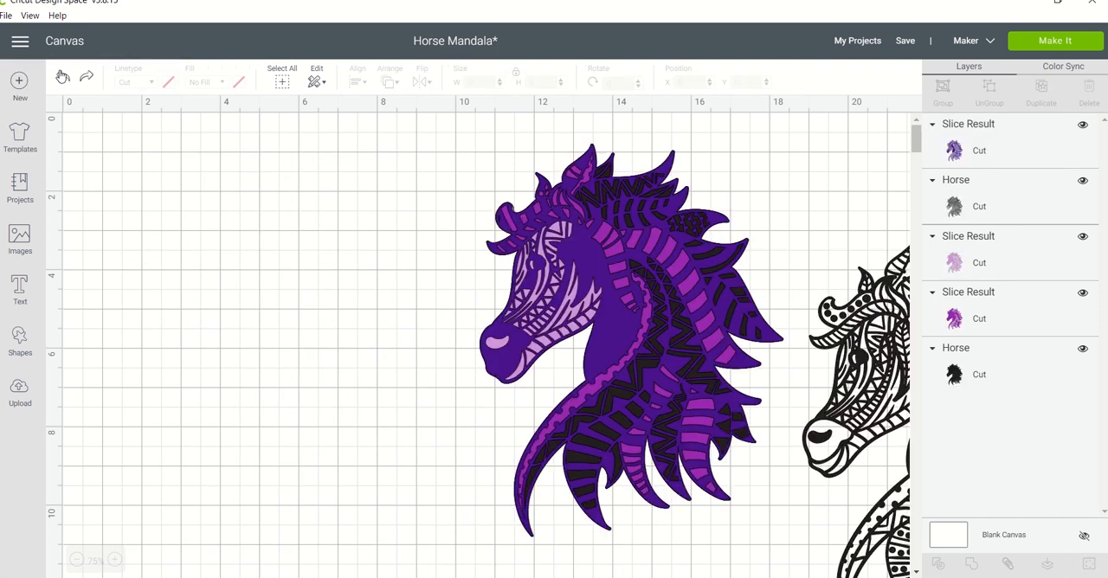
left_click(62, 77)
left_click(62, 77)
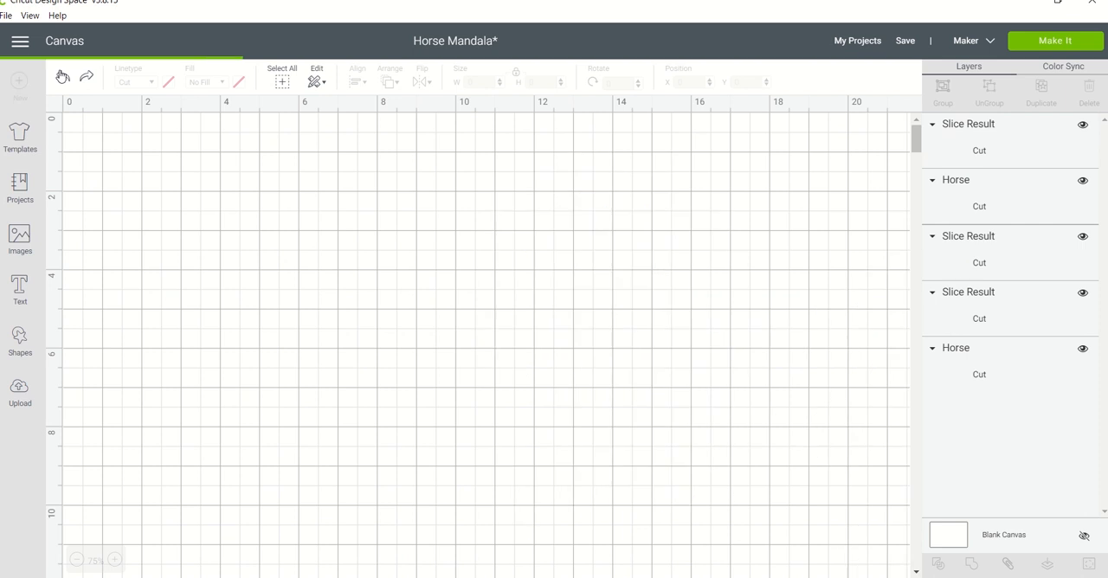
left_click(62, 77)
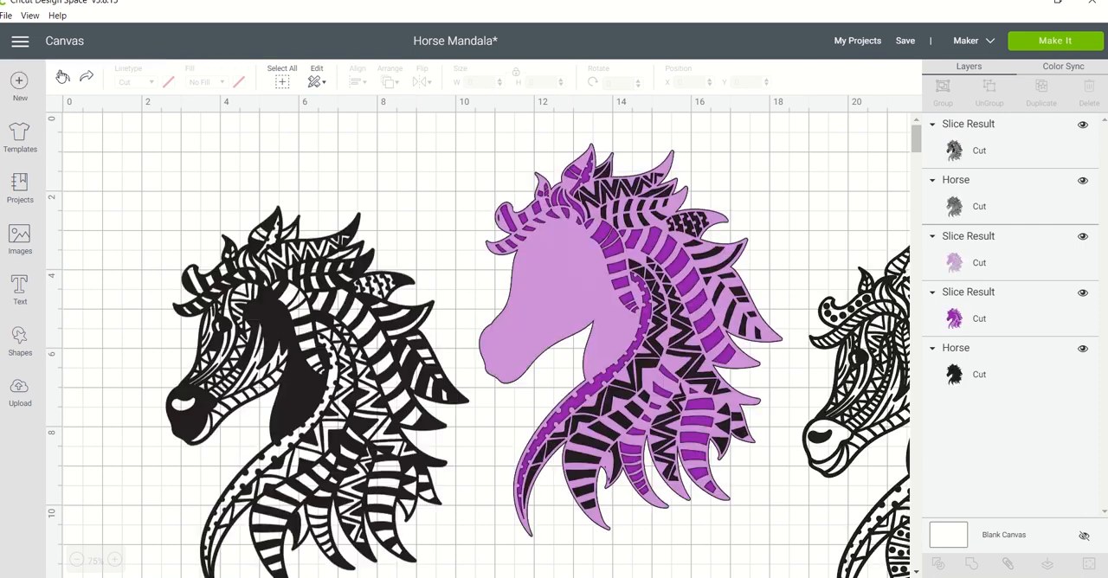
left_click(63, 77)
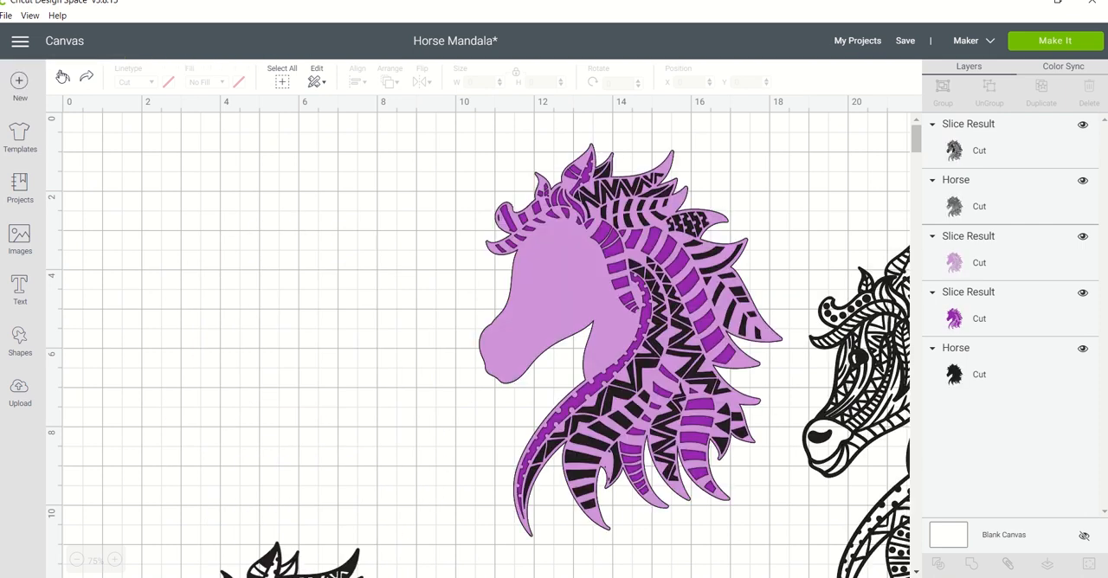
Undo the separation and deletion of the leftover slice pieces beside the layered horse.
left_click(62, 77)
left_click(62, 77)
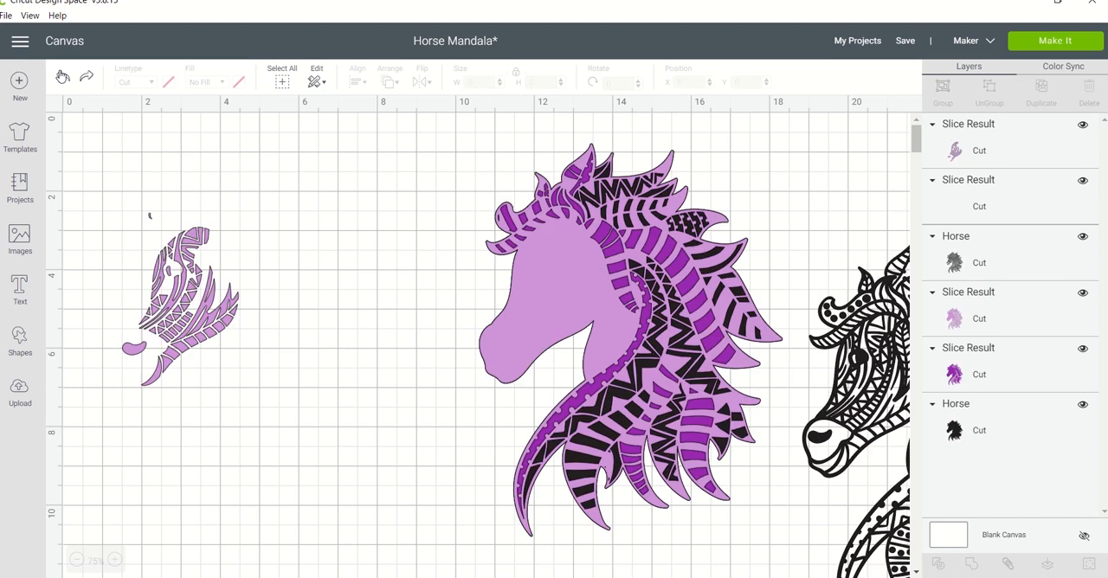
left_click(62, 77)
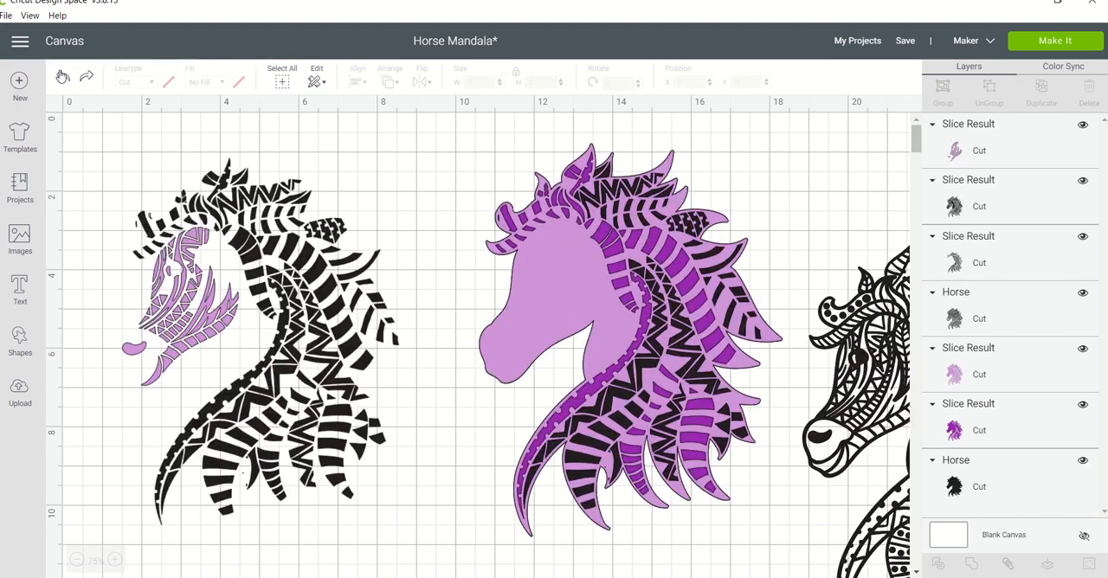
left_click(62, 77)
left_click(63, 77)
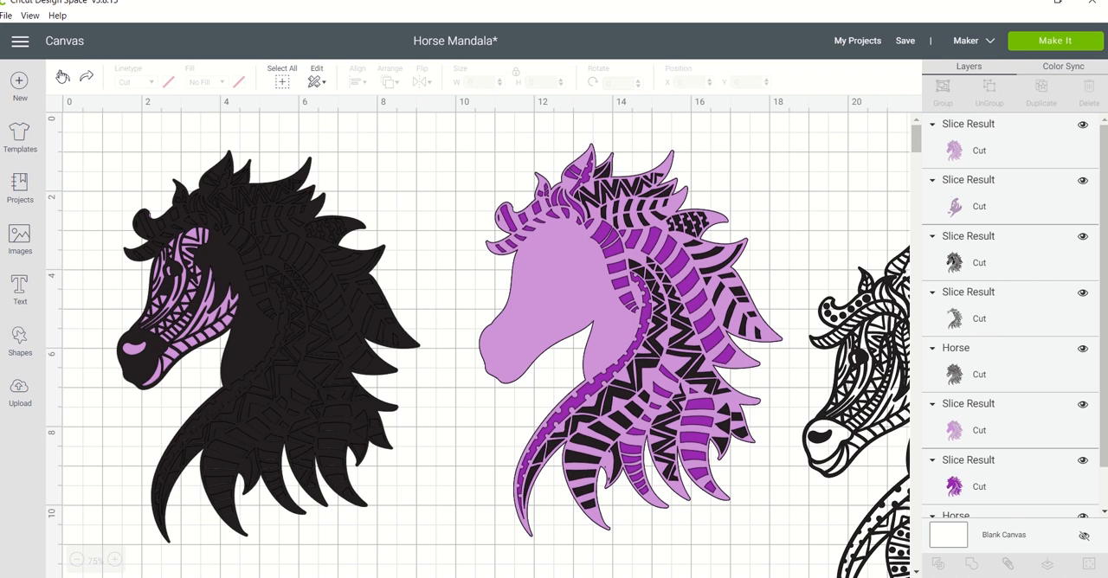
left_click(62, 77)
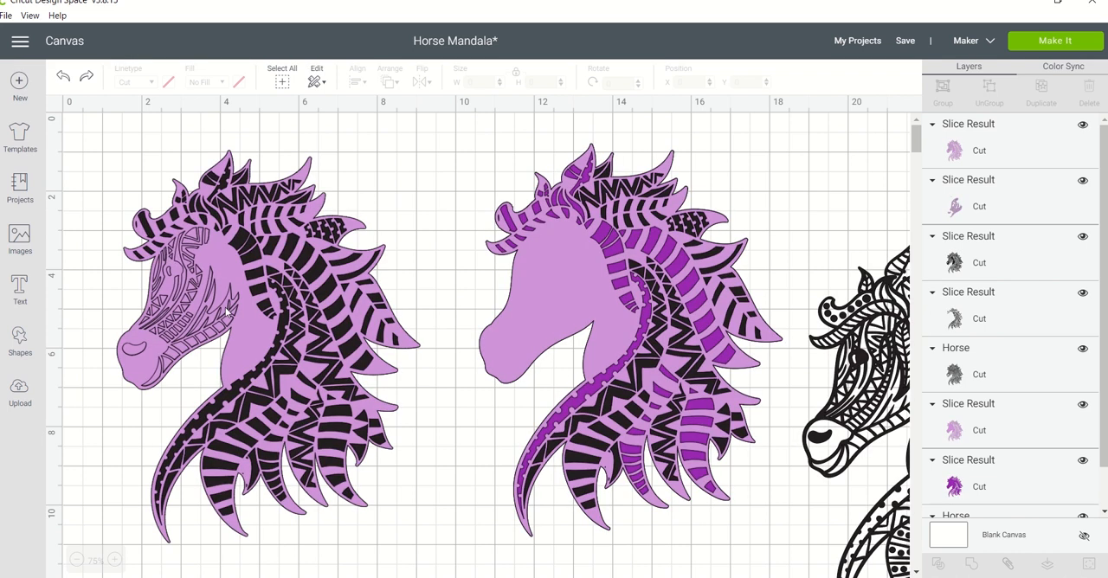
Undo the slice between the light purple layer and the black face-detail horse.
left_click(257, 340)
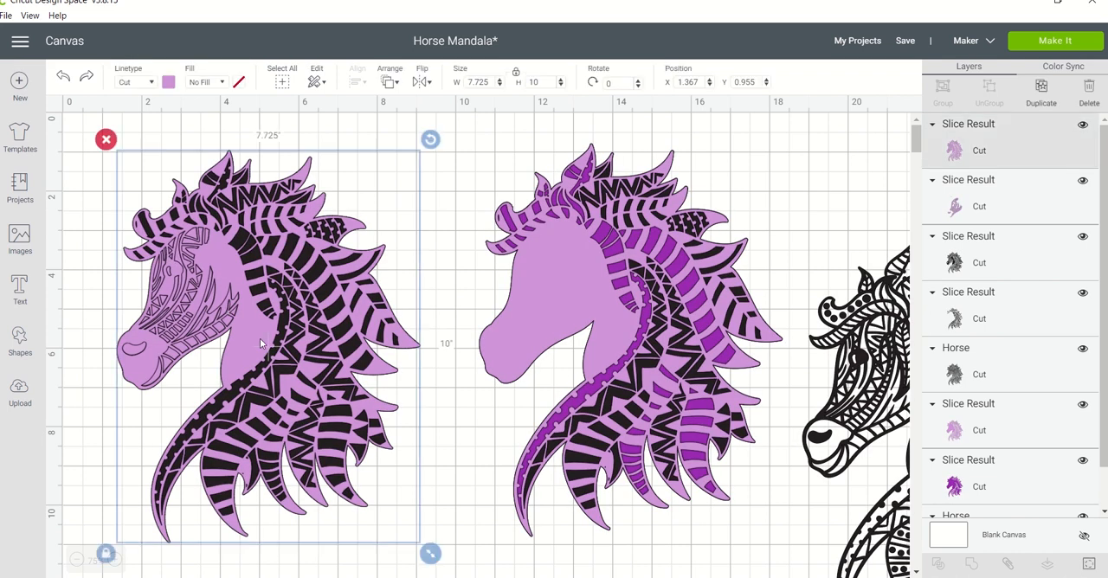
left_click_drag(259, 339, 288, 363)
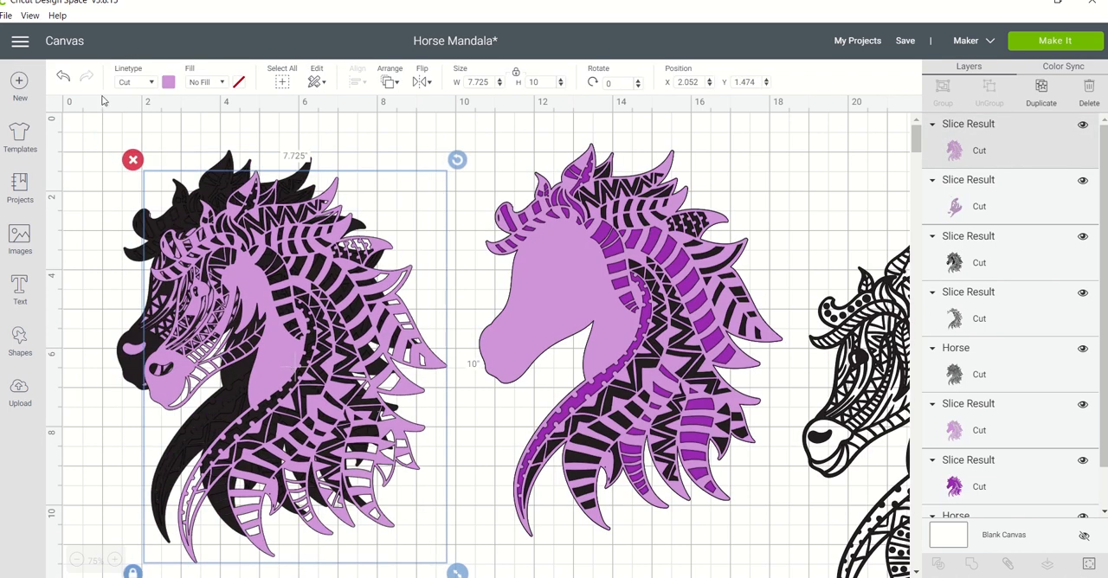
left_click(63, 77)
left_click(62, 77)
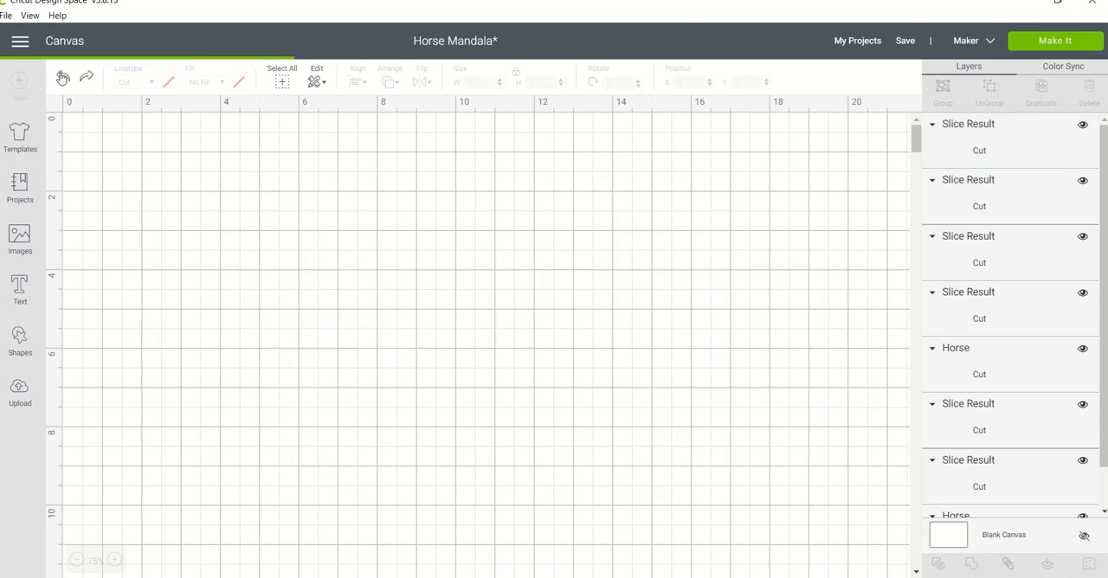
left_click(63, 77)
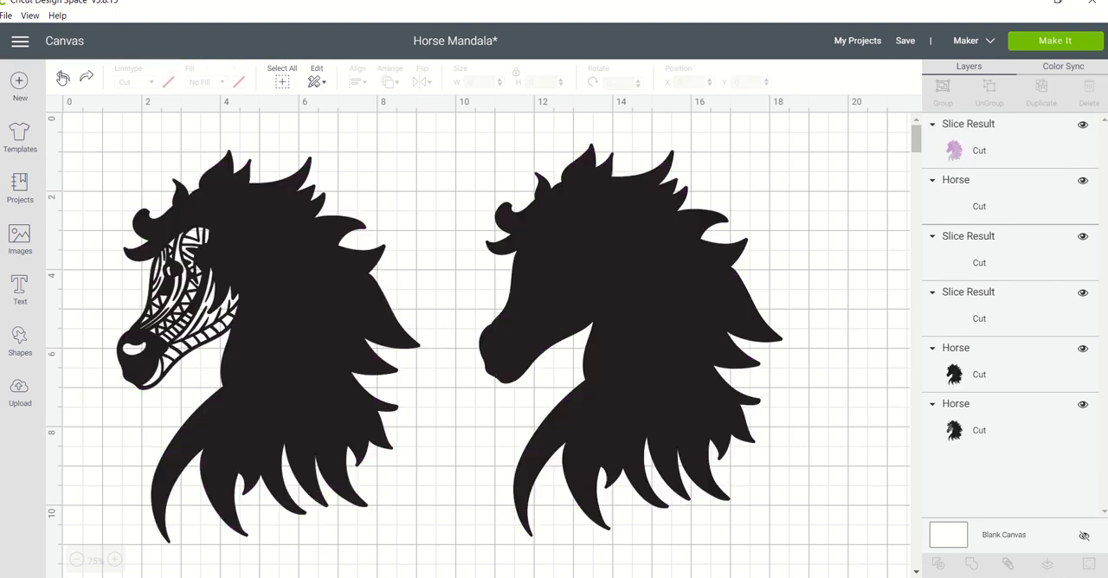
Move the light purple layer off the black face-detail horse towards the layered stack, and select the black horse.
left_click(188, 281)
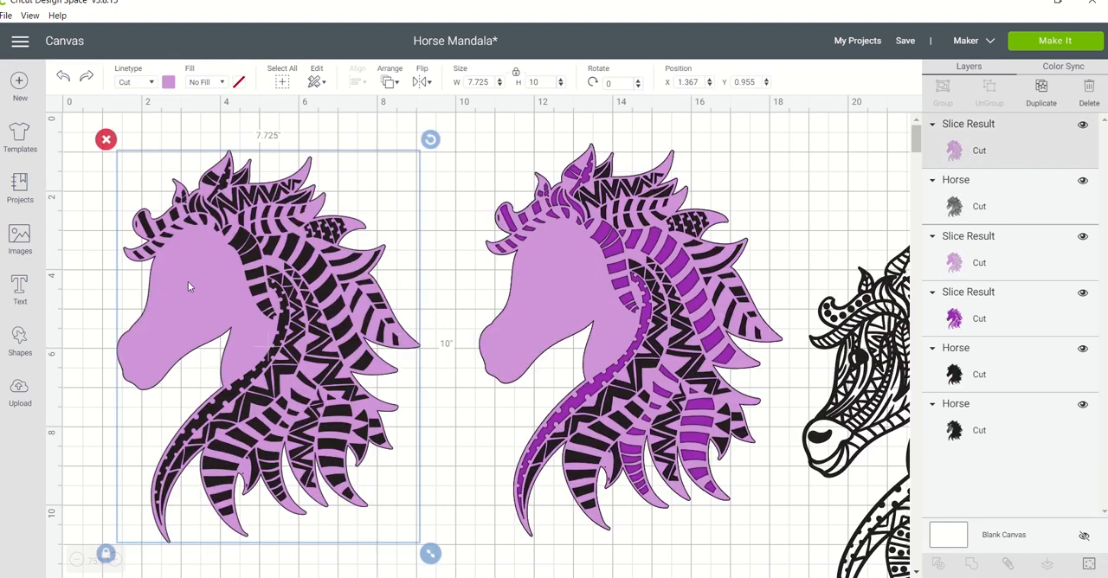
left_click_drag(188, 281, 593, 436)
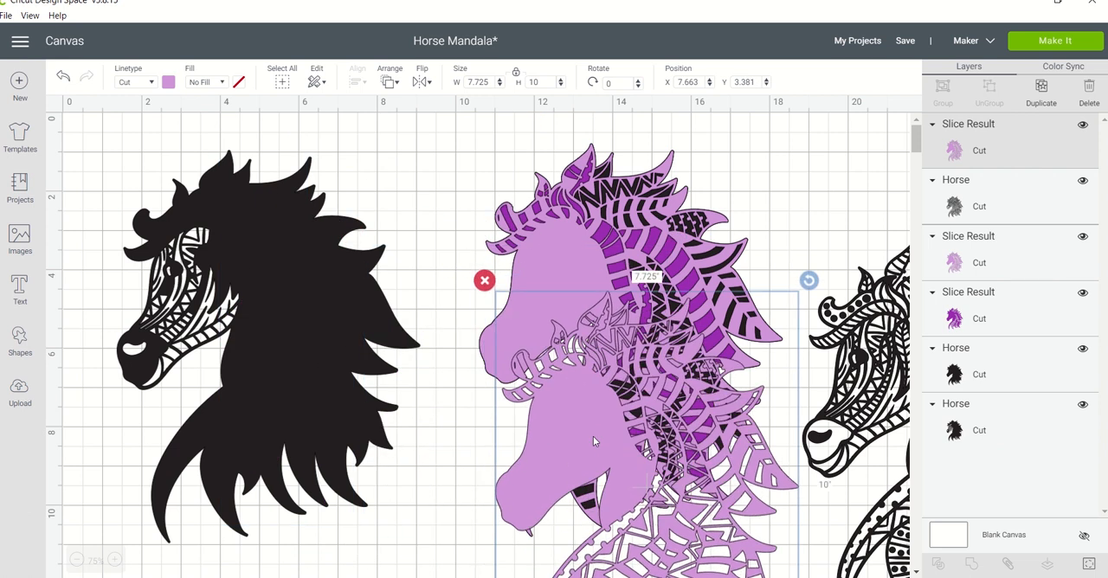
left_click(303, 358)
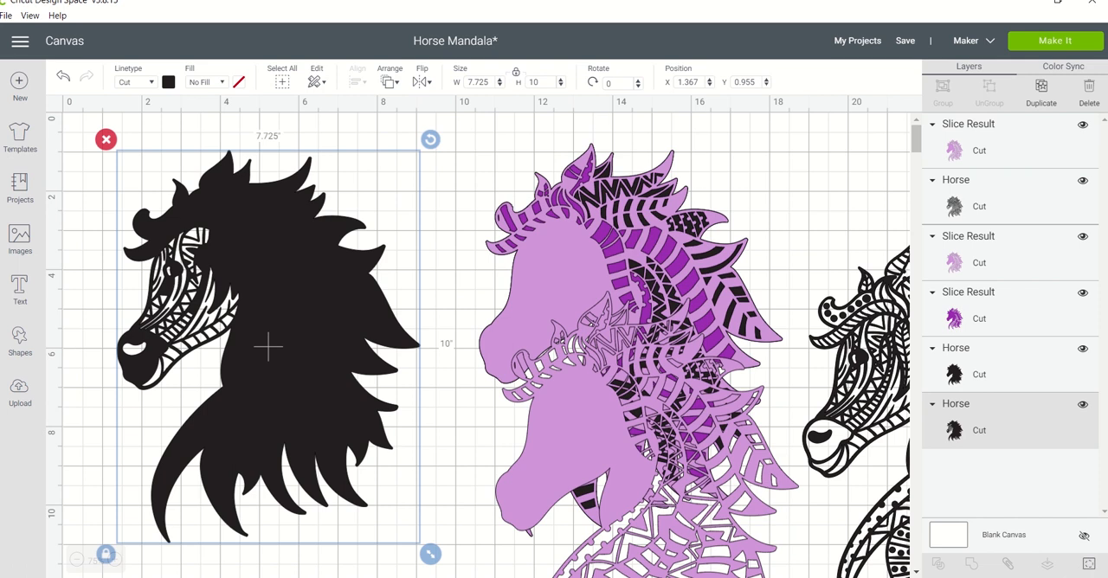
left_click(1089, 564)
left_click_drag(571, 415, 502, 425)
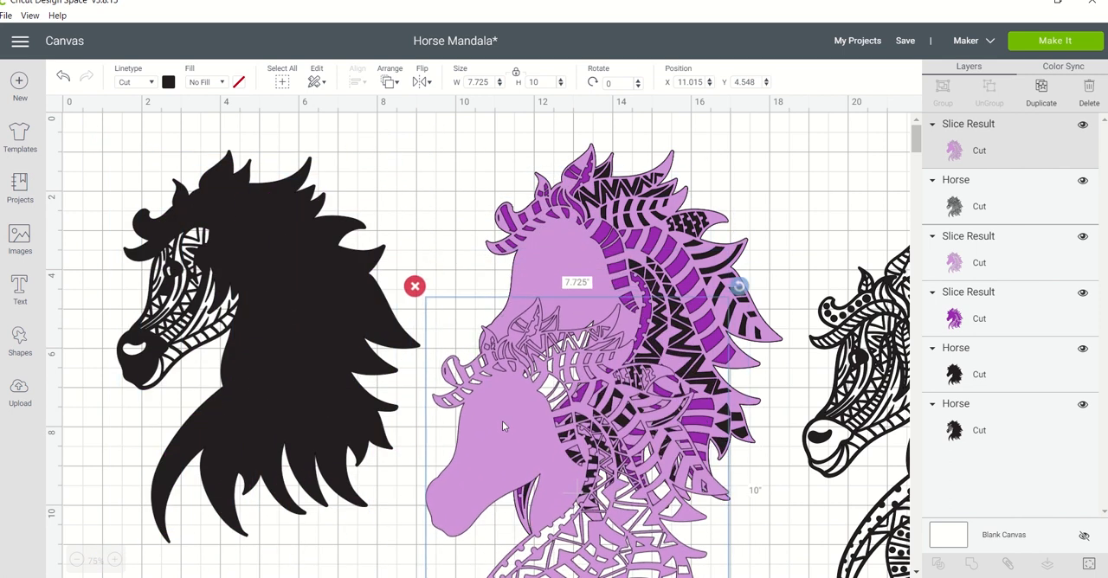
right_click(502, 425)
left_click(339, 370)
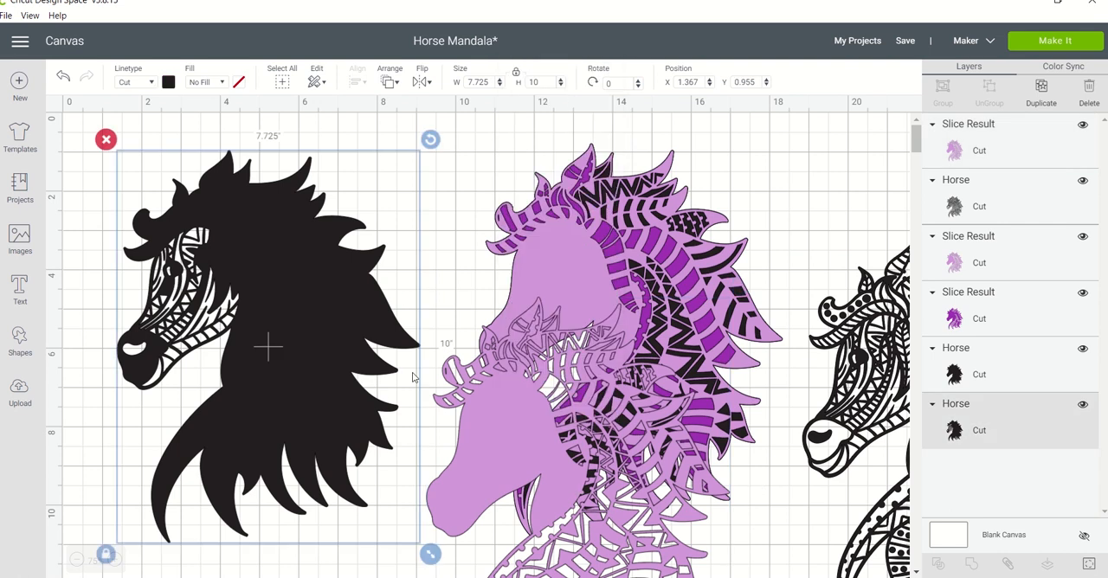
Turn on more cutouts along the forehead and cheek edge of the black horse's face using Contour.
left_click(1087, 564)
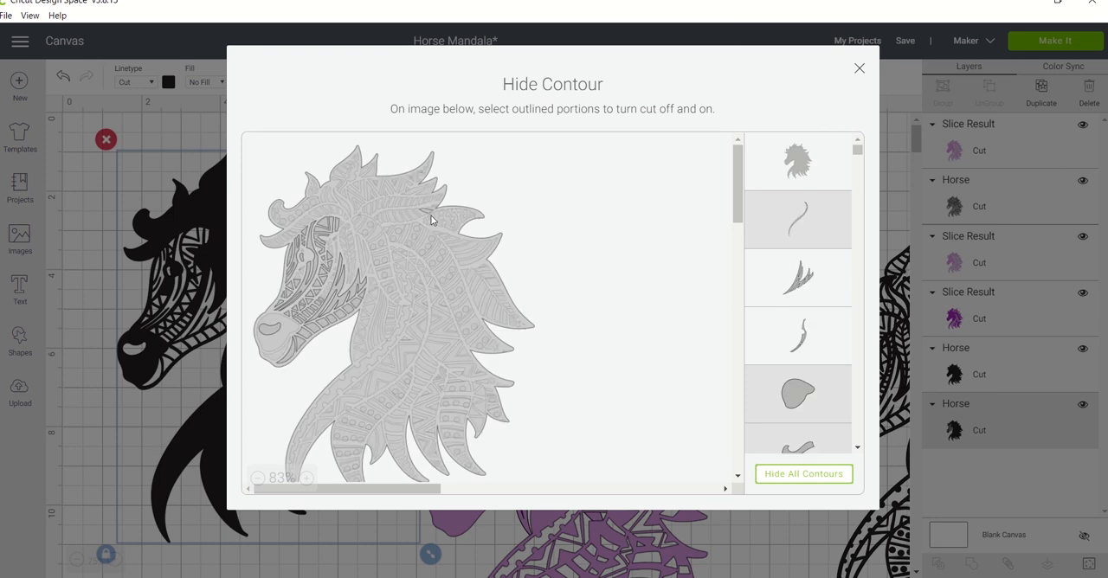
scroll(347, 233, "up", 1)
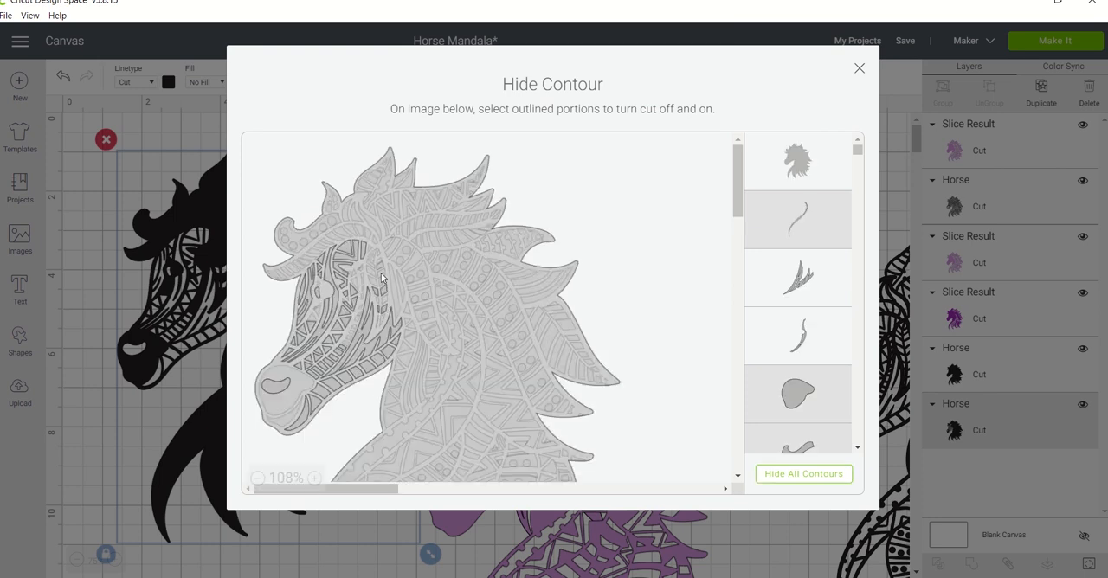
left_click(313, 478)
scroll(486, 252, "down", 1)
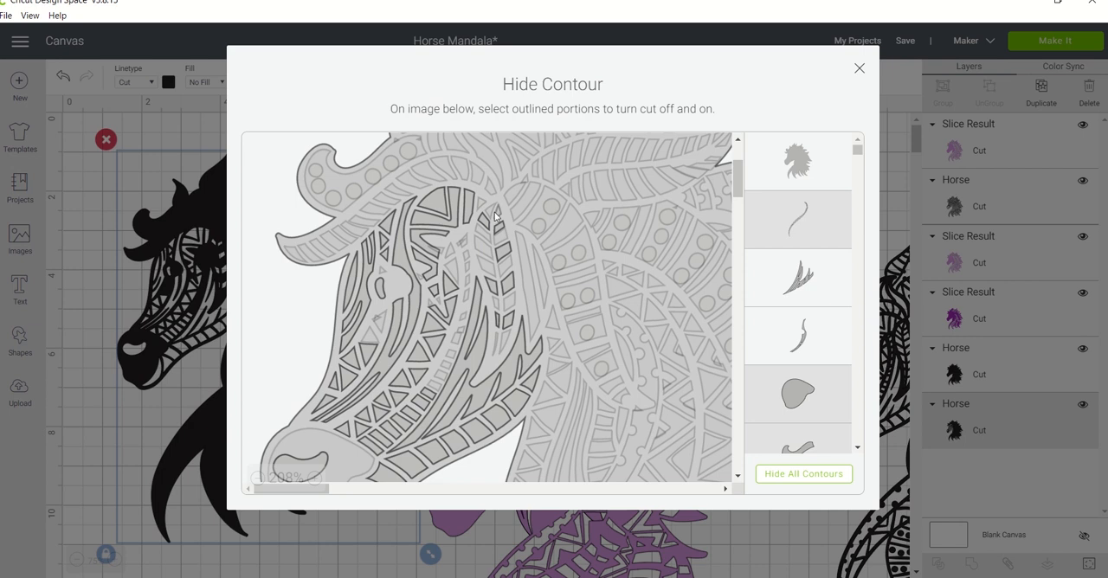
scroll(858, 329, "down", 10)
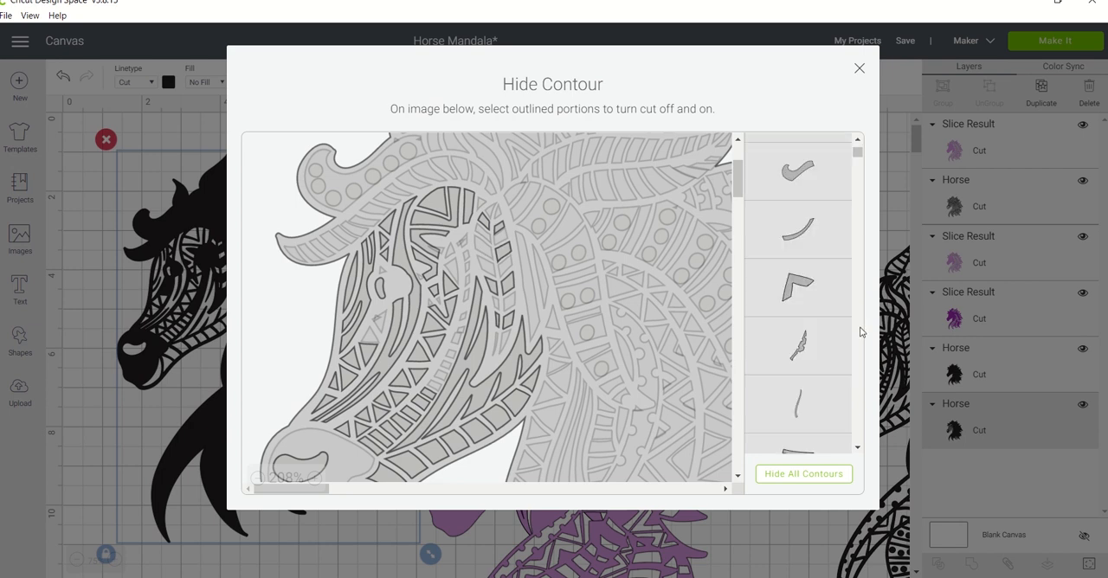
scroll(858, 363, "down", 10)
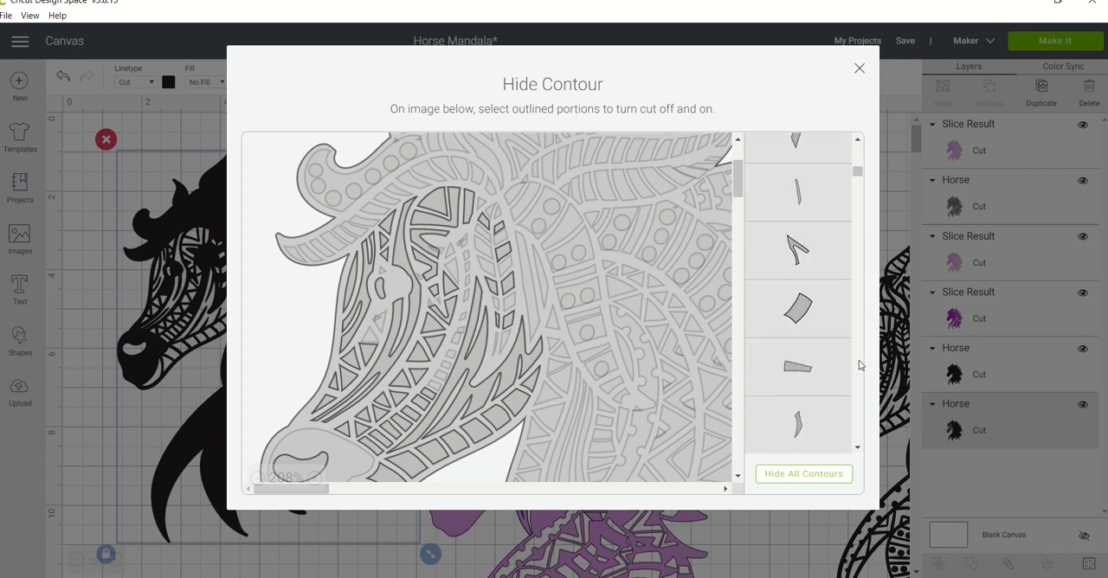
scroll(858, 339, "down", 10)
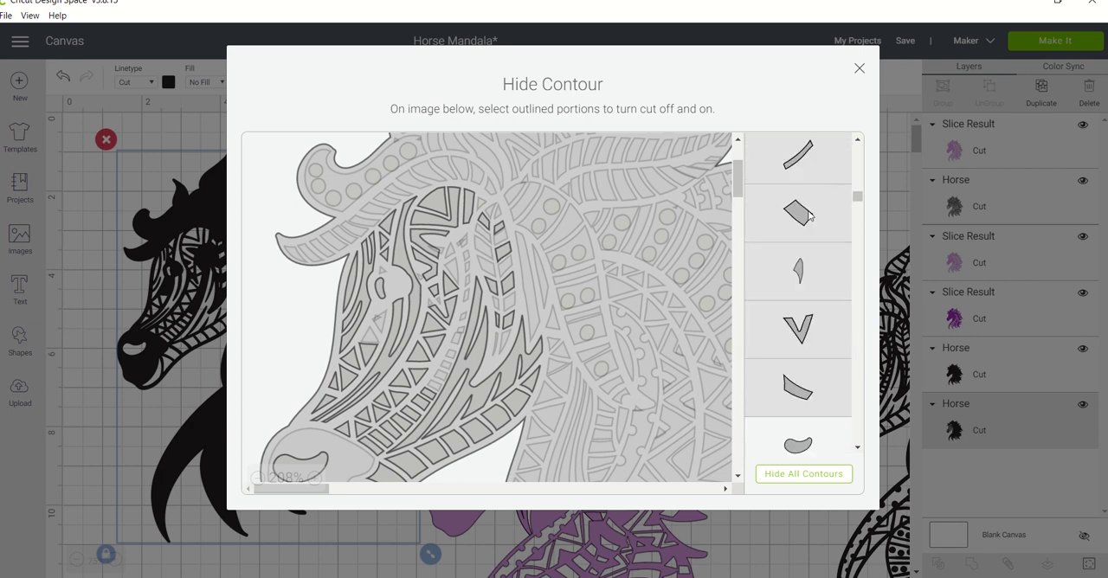
scroll(861, 424, "down", 10)
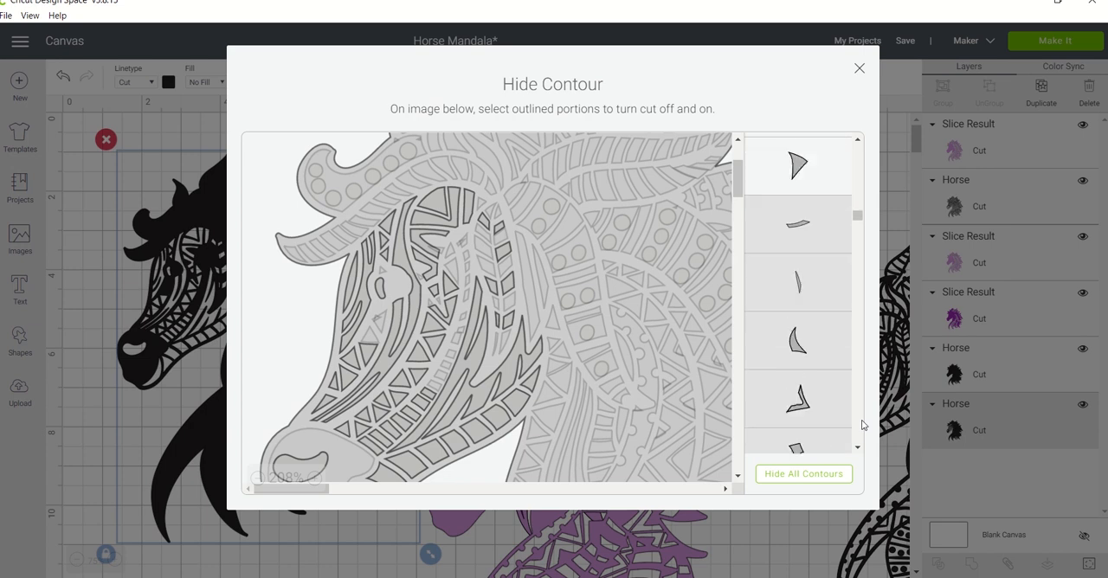
scroll(857, 442, "down", 10)
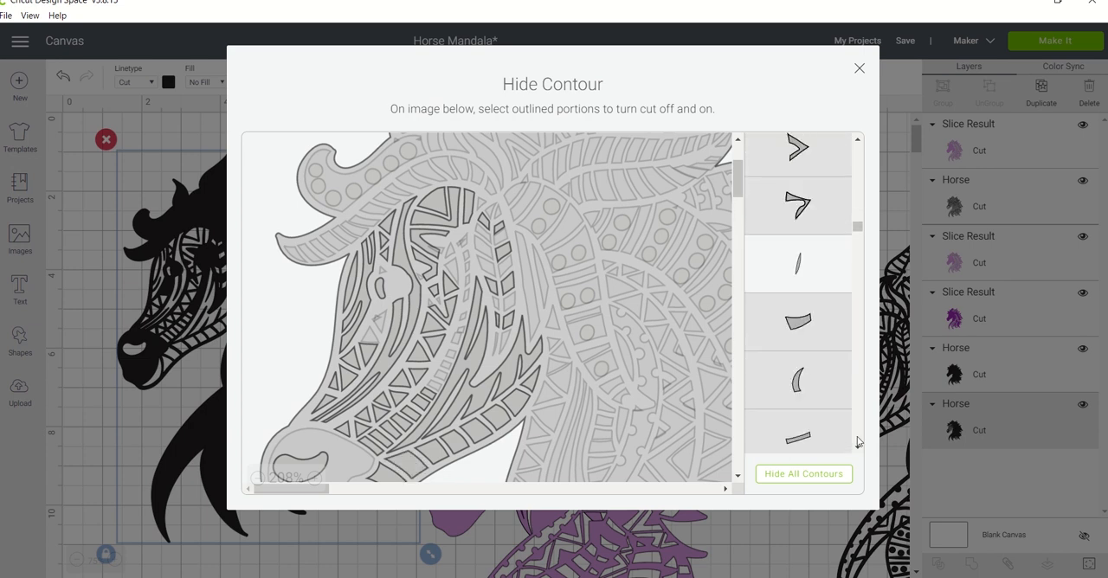
scroll(857, 442, "down", 10)
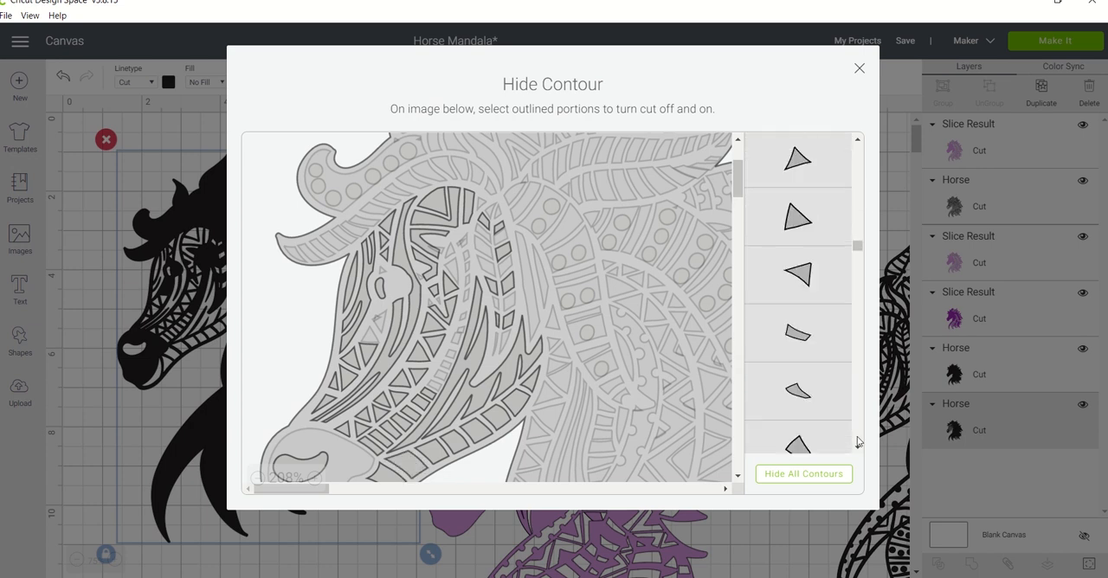
scroll(857, 441, "down", 10)
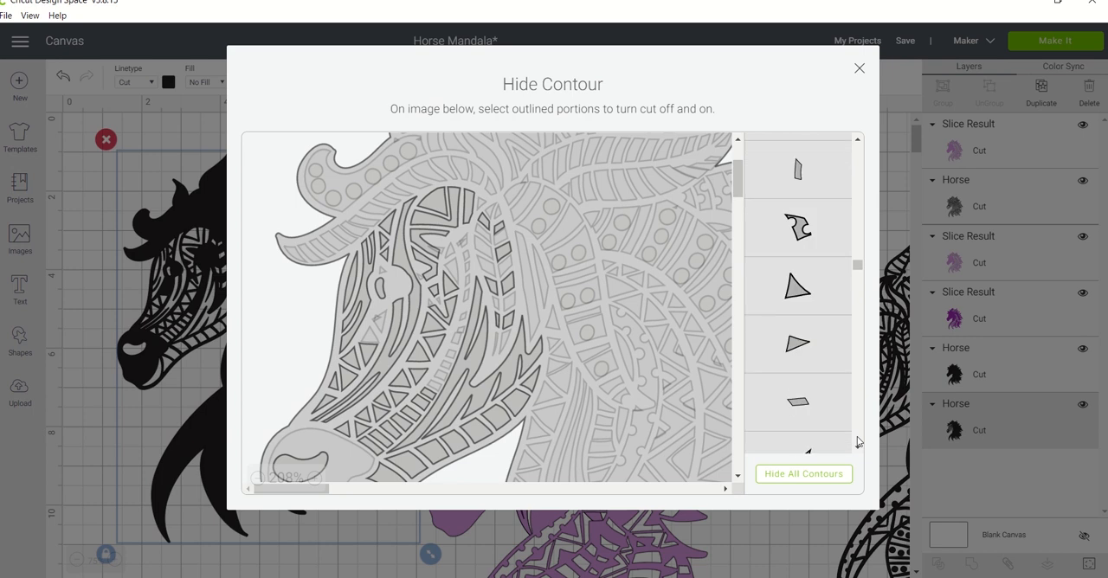
scroll(858, 441, "down", 6)
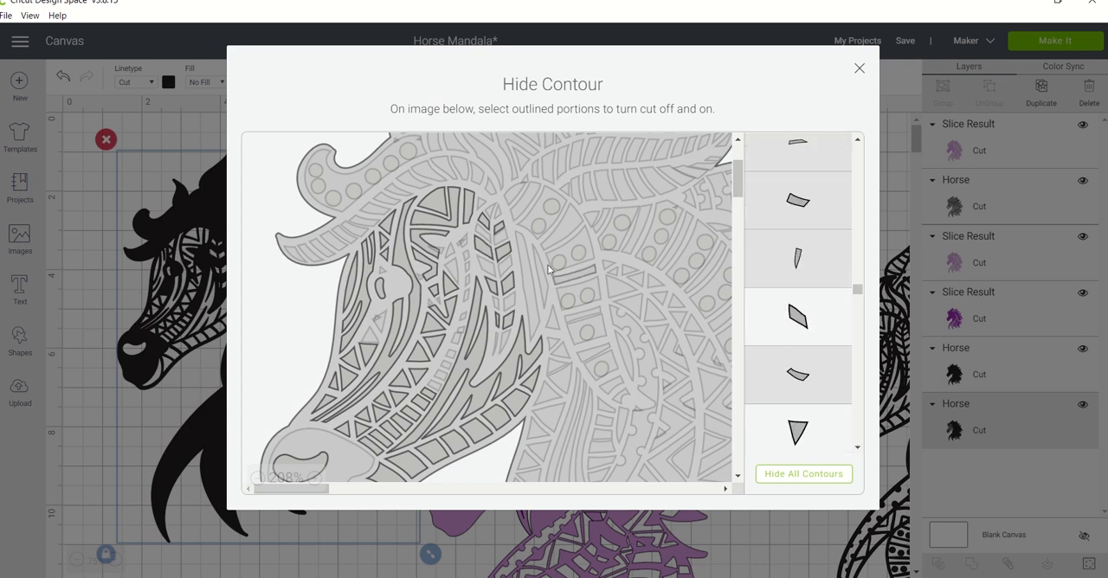
left_click(859, 73)
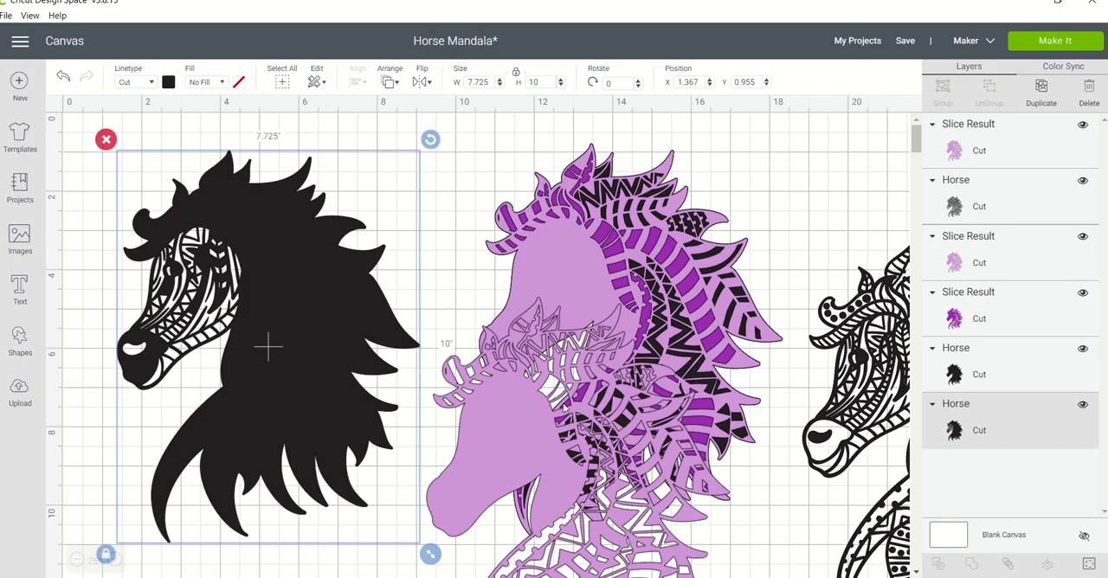
Place the light purple layer back over the black face-detail horse and centre the two on each other.
left_click_drag(527, 415, 219, 267)
left_click_drag(408, 187, 171, 346)
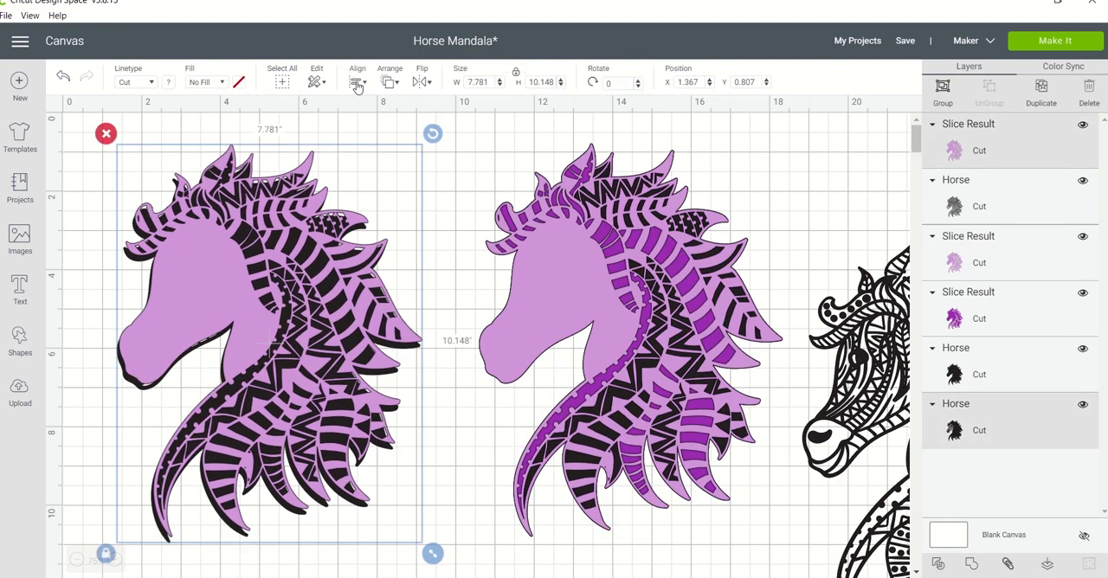
left_click(357, 84)
left_click(398, 254)
Send the light purple layer behind the black face-detail horse and select both.
left_click(392, 83)
left_click(397, 85)
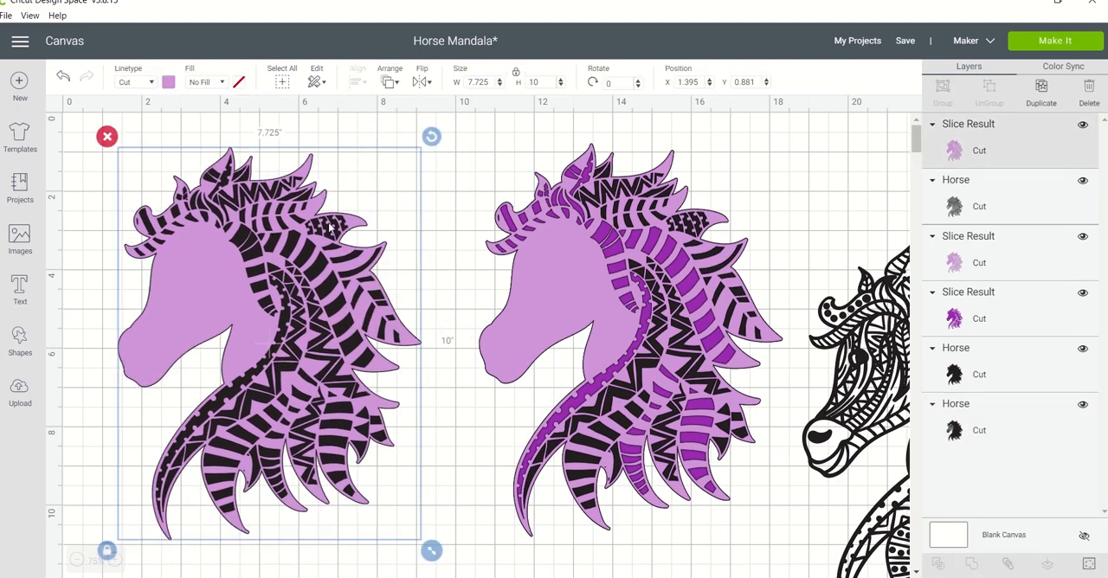
left_click(392, 84)
left_click(400, 108)
left_click_drag(447, 162, 172, 306)
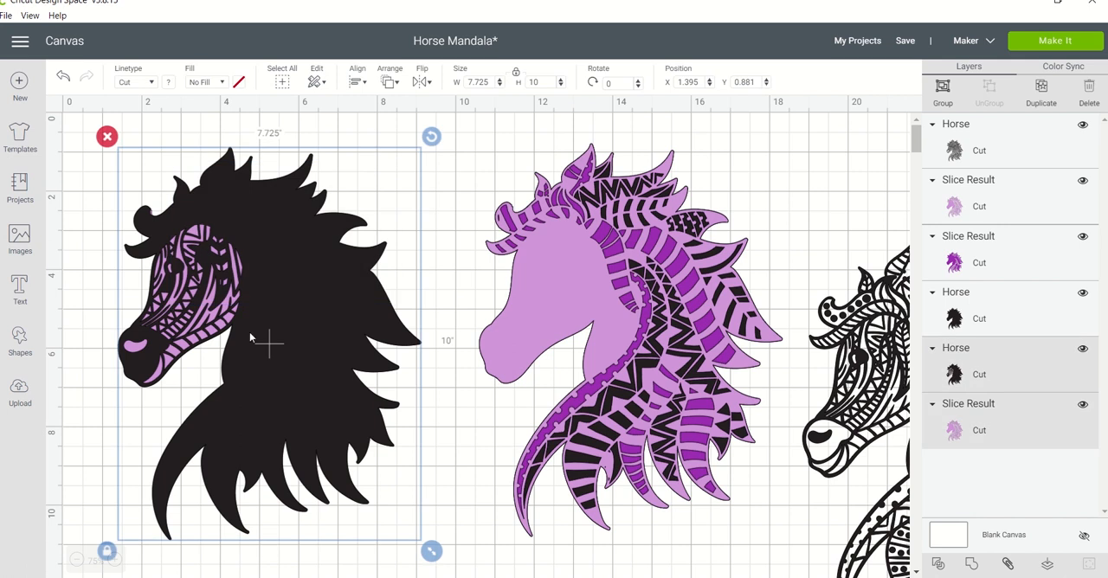
Turn on the neck cutouts below the jaw of the black face-detail horse using Contour, including the triangles and long curved strands.
left_click(978, 206)
left_click(979, 374)
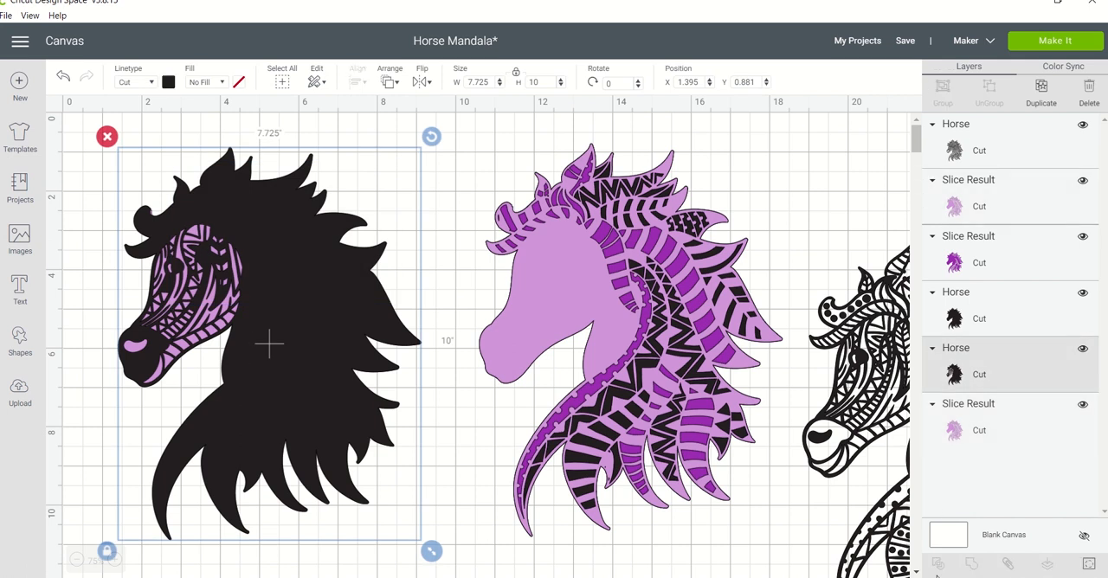
left_click(1089, 564)
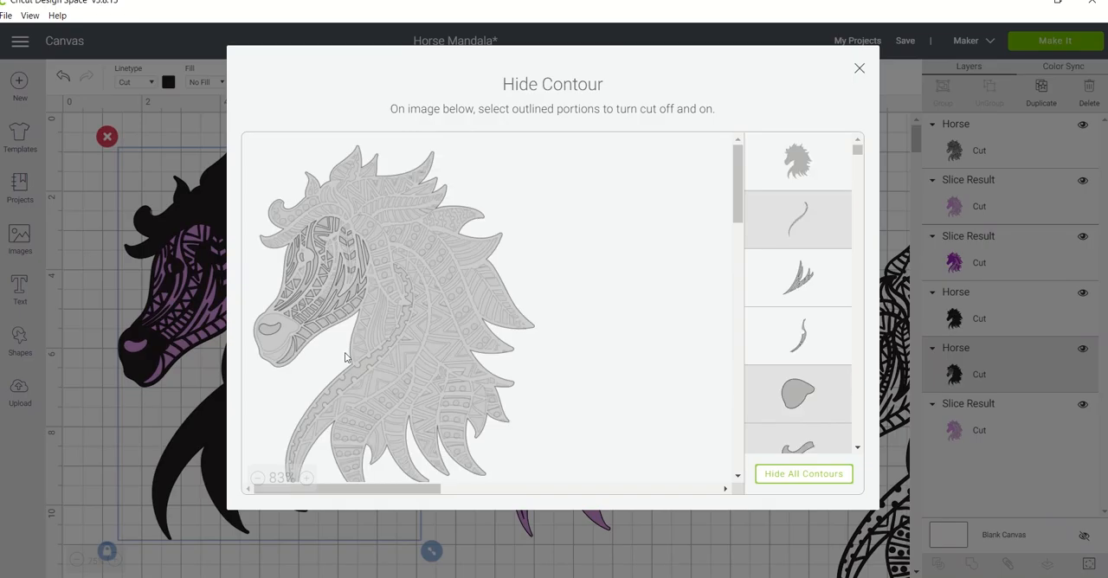
left_click(306, 478)
scroll(541, 173, "down", 4)
scroll(532, 182, "up", 1)
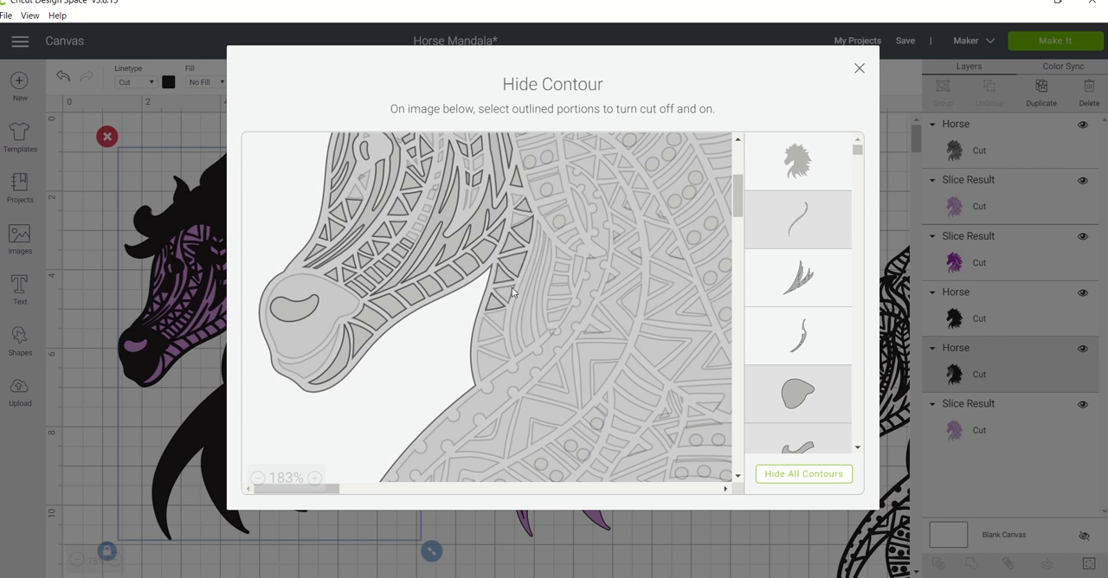
left_click(488, 336)
left_click(491, 348)
left_click(488, 364)
left_click(524, 340)
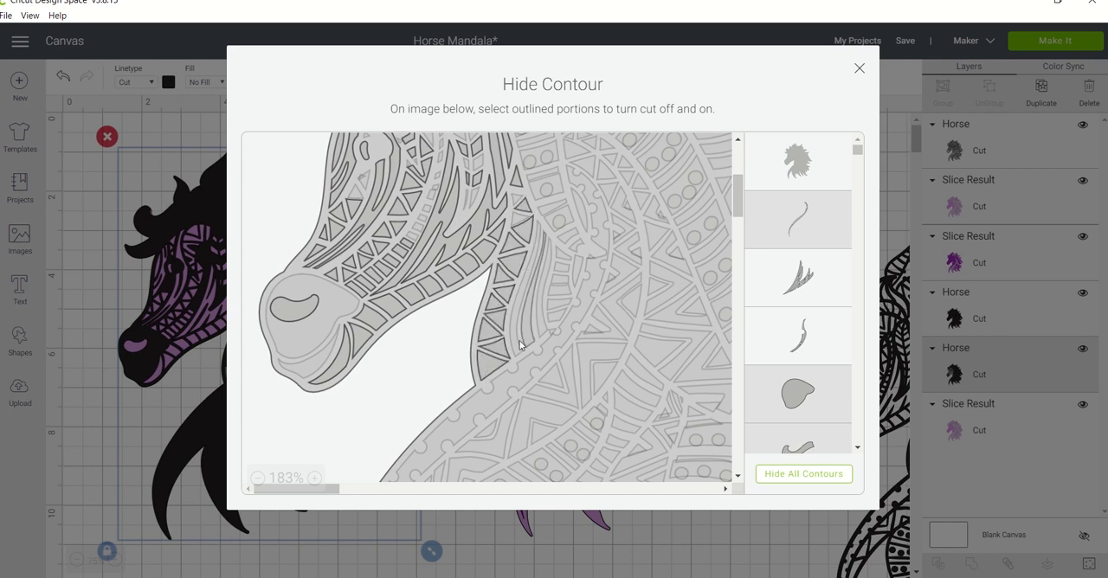
left_click(541, 326)
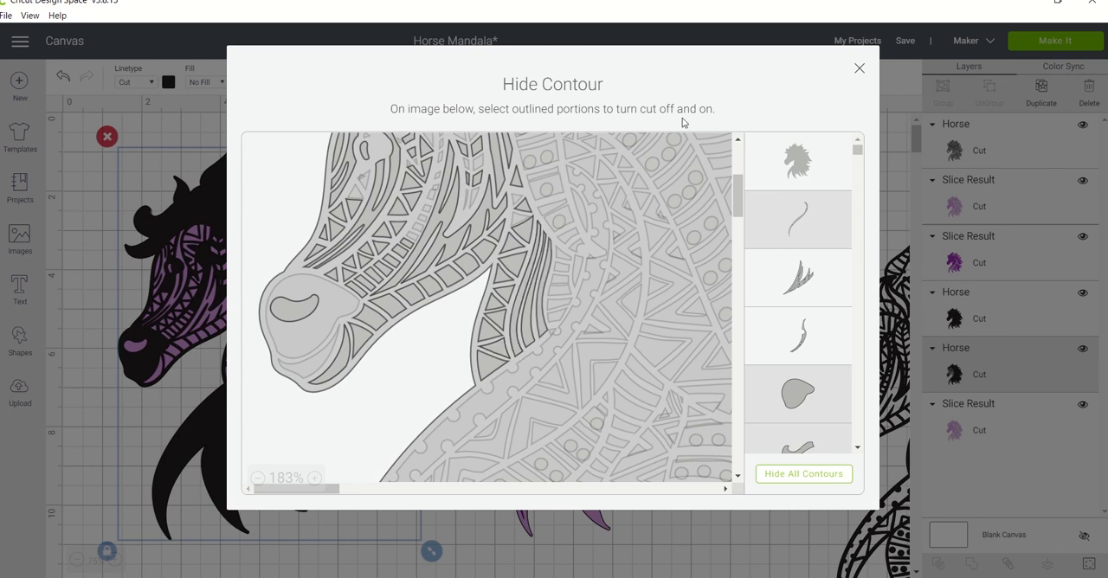
left_click(859, 69)
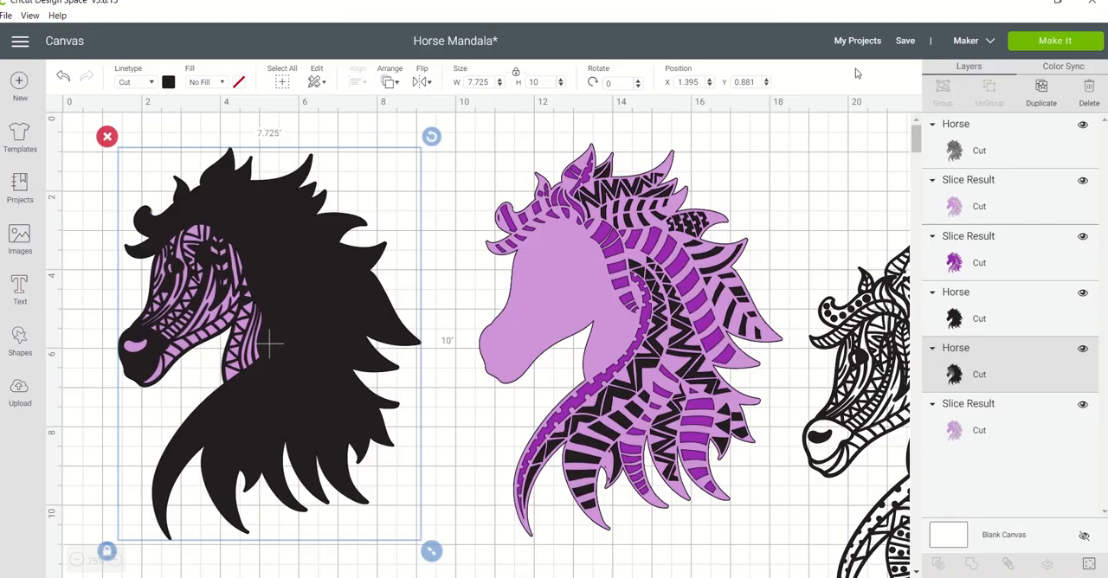
Turn on the outer row of small cutouts beside the neck's curved strands on the black horse using Contour.
left_click(1089, 564)
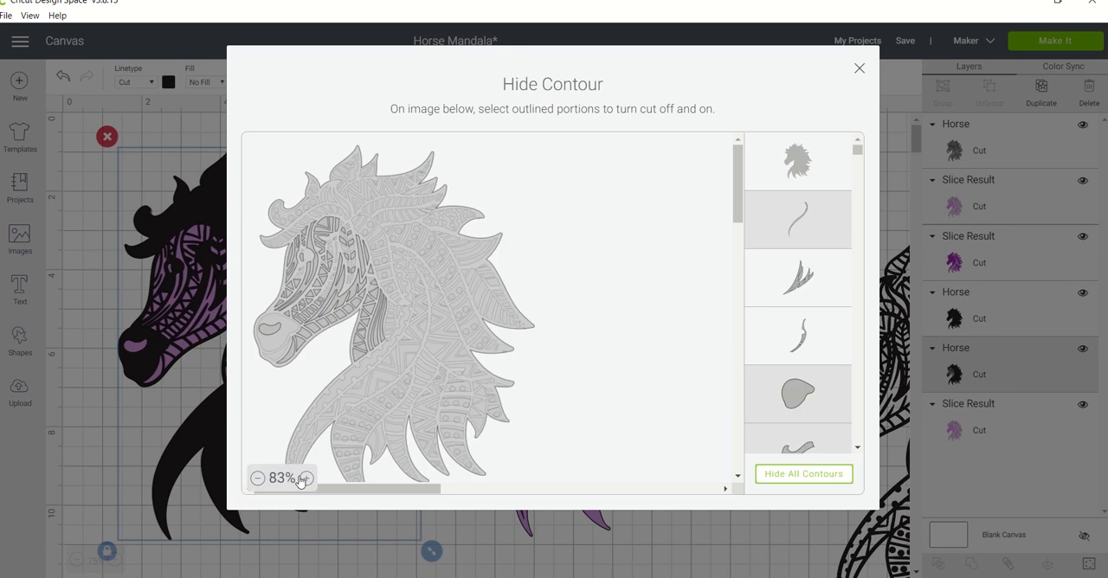
left_click(314, 479)
left_click(314, 478)
scroll(549, 378, "down", 2)
left_click(314, 479)
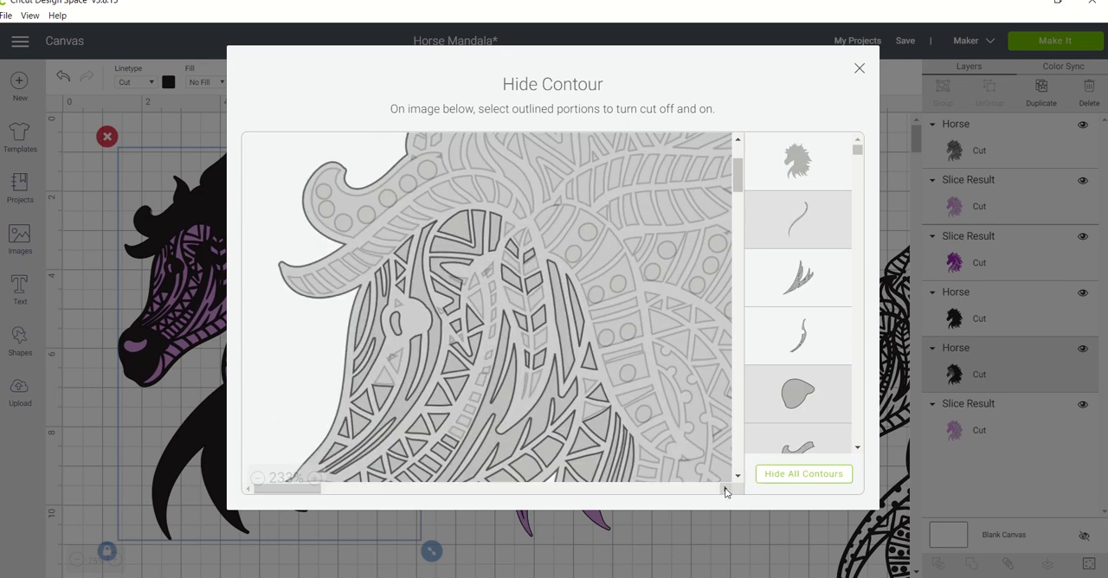
scroll(639, 400, "down", 2)
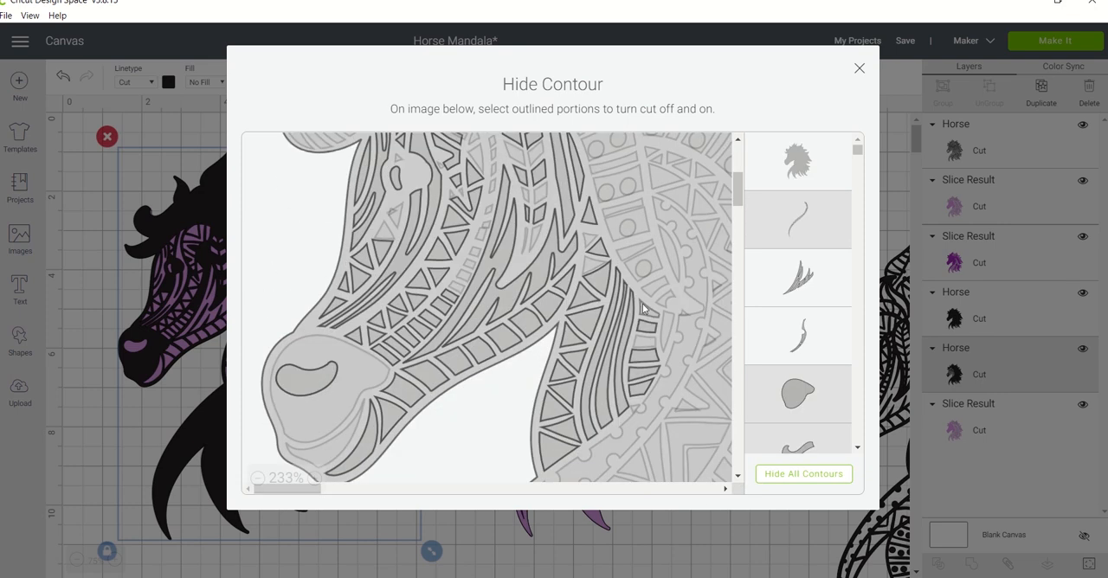
left_click(859, 69)
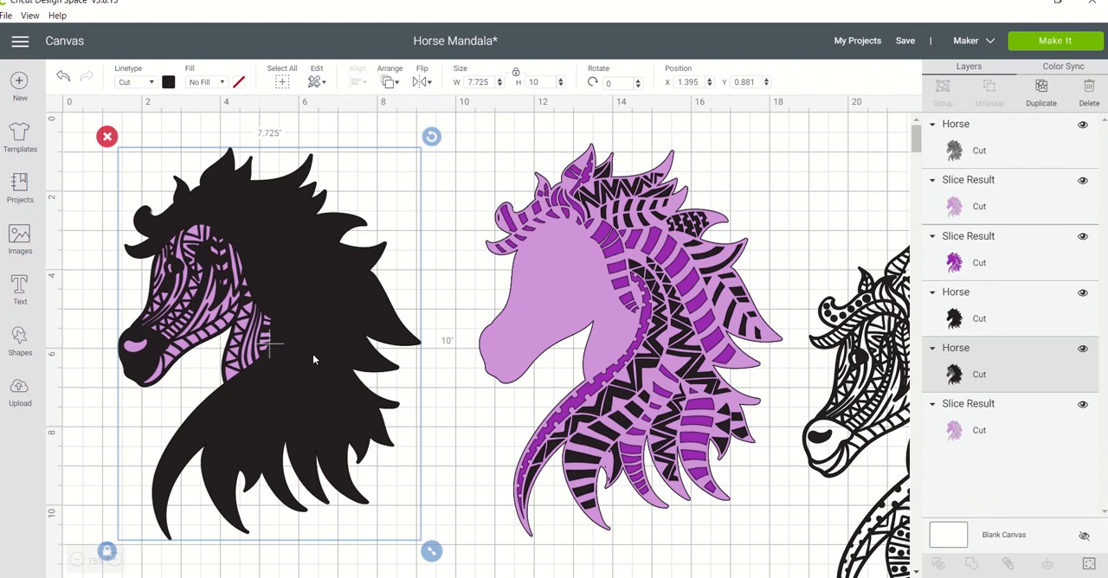
Add a square shape and shrink it to a small rectangle over the black horse's neck.
left_click(115, 561)
left_click(115, 560)
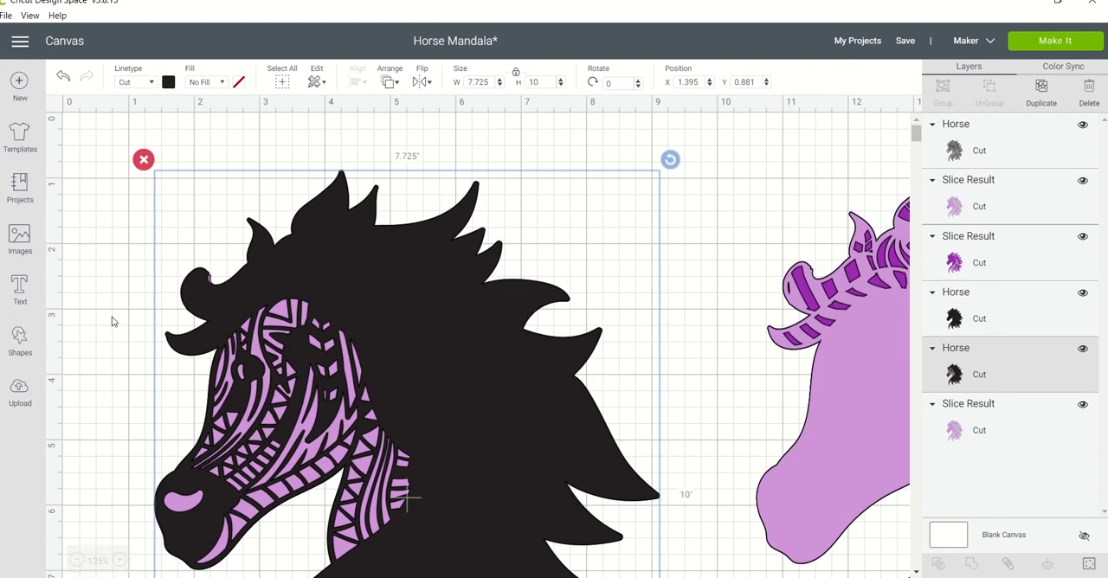
left_click(21, 342)
left_click(79, 242)
left_click(78, 242)
key("Delete")
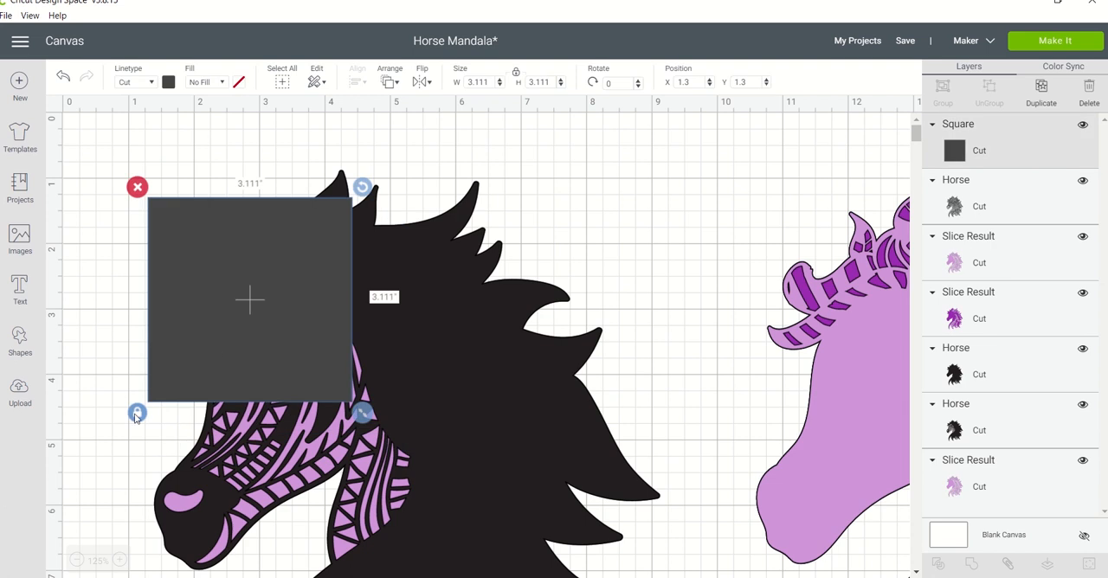
left_click_drag(363, 411, 402, 472)
Colour the rectangle light purple, fit it into the gap in the neck's outer row of cutouts, and select it with the black horse.
left_click(168, 81)
left_click(238, 134)
left_click(402, 488)
left_click(401, 474)
key("Down")
left_click(498, 380)
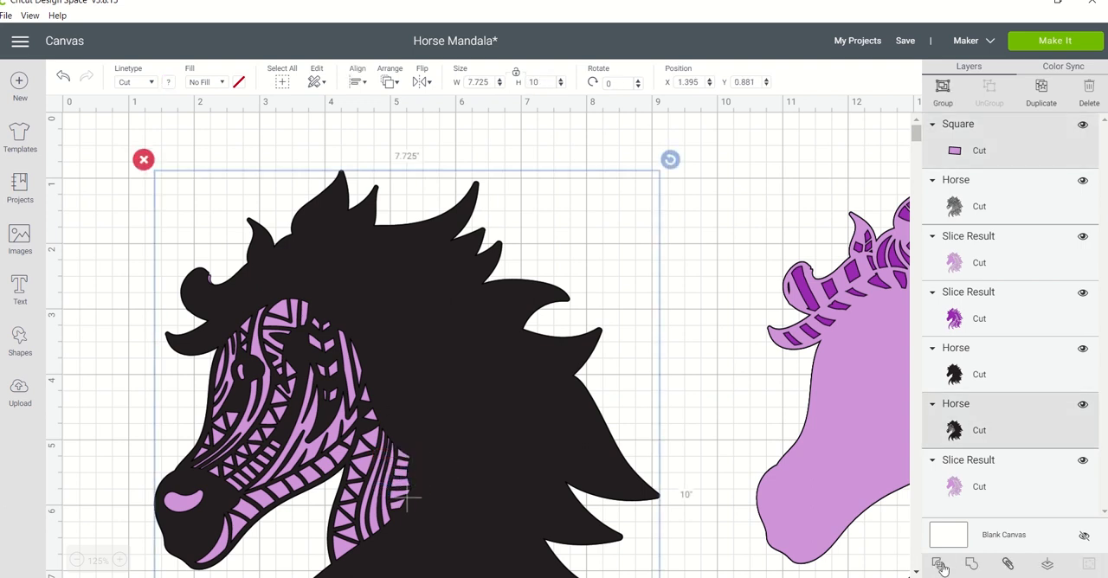
Slice the small rectangle out of the black horse's neck and delete the leftover rectangle pieces.
left_click(941, 565)
left_click(402, 478)
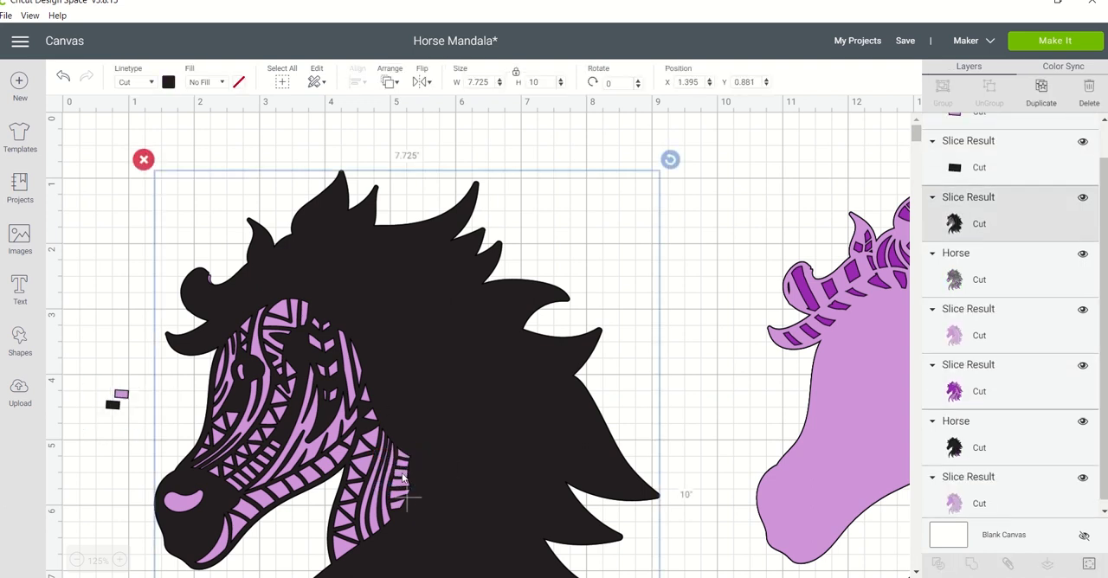
left_click(935, 164)
left_click(402, 481)
left_click_drag(1104, 208, 1102, 156)
left_click_drag(110, 371, 132, 417)
key("Delete")
Select the black face-detail horse and the light purple layer and centre them on each other.
left_click_drag(298, 374, 327, 432)
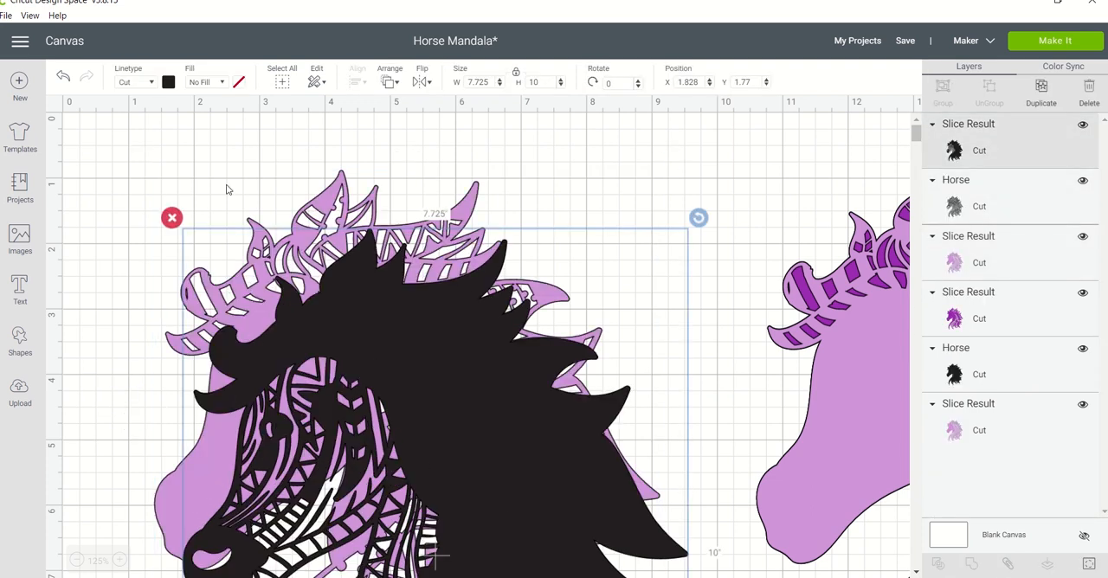
left_click_drag(227, 190, 338, 221)
left_click_drag(275, 141, 483, 259)
left_click(361, 85)
left_click(394, 248)
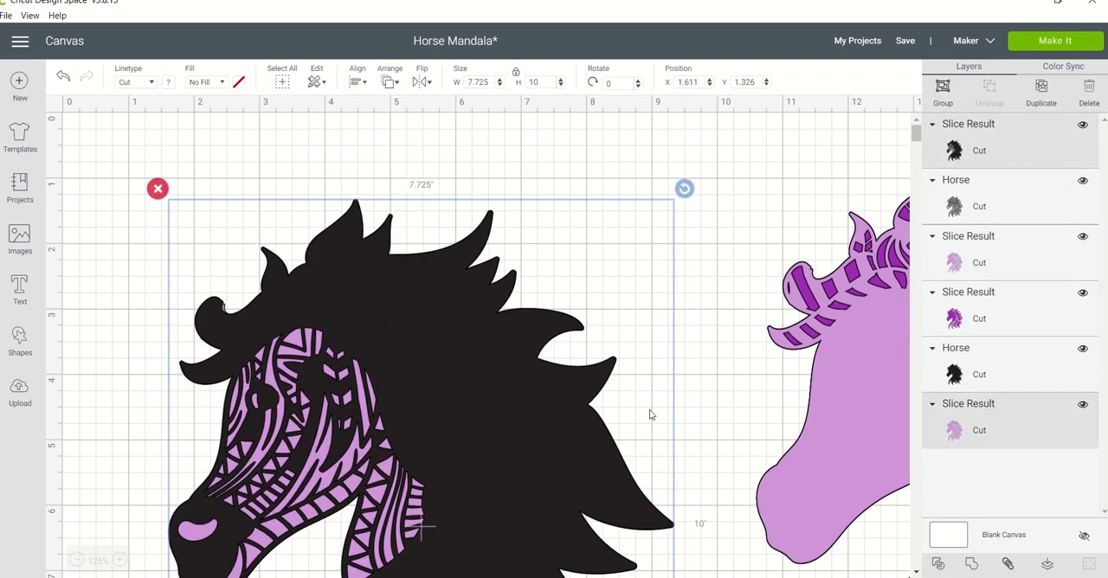
Slice the black face-detail horse with the light purple layer, move the detailed result onto the layered stack, and delete the leftovers.
left_click(937, 564)
left_click(77, 561)
left_click(77, 561)
left_click(78, 561)
left_click(77, 561)
left_click_drag(155, 227, 270, 219)
left_click(130, 208)
left_click_drag(100, 302, 160, 154)
key("Delete")
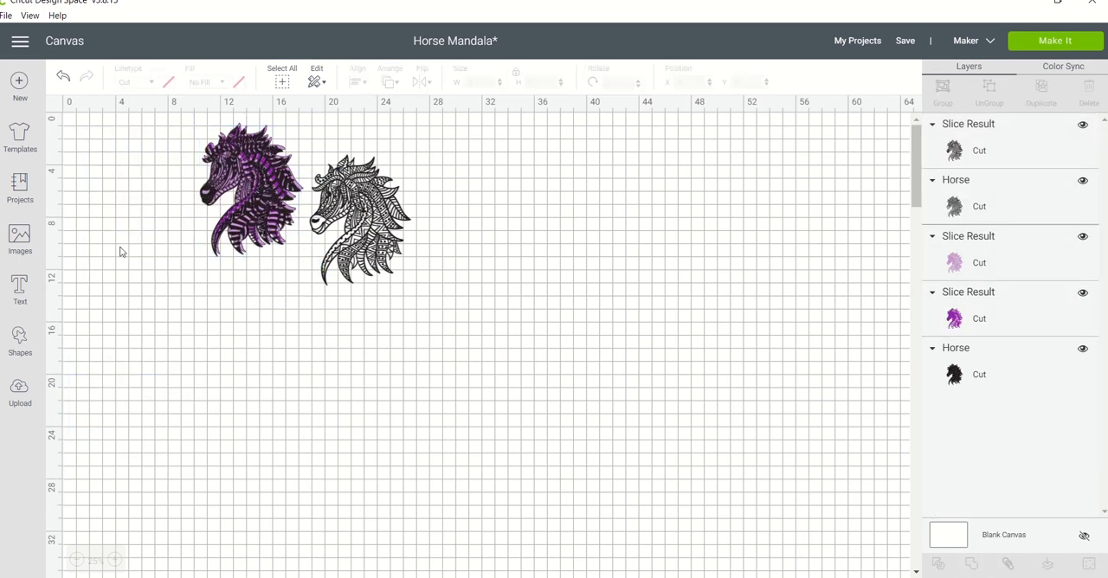
Centre the stacked horse layers on each other, and move the detailed black layer partly off the stack.
left_click(116, 562)
left_click(115, 562)
left_click(116, 561)
left_click_drag(117, 577, 145, 577)
left_click_drag(239, 573, 411, 143)
left_click(358, 84)
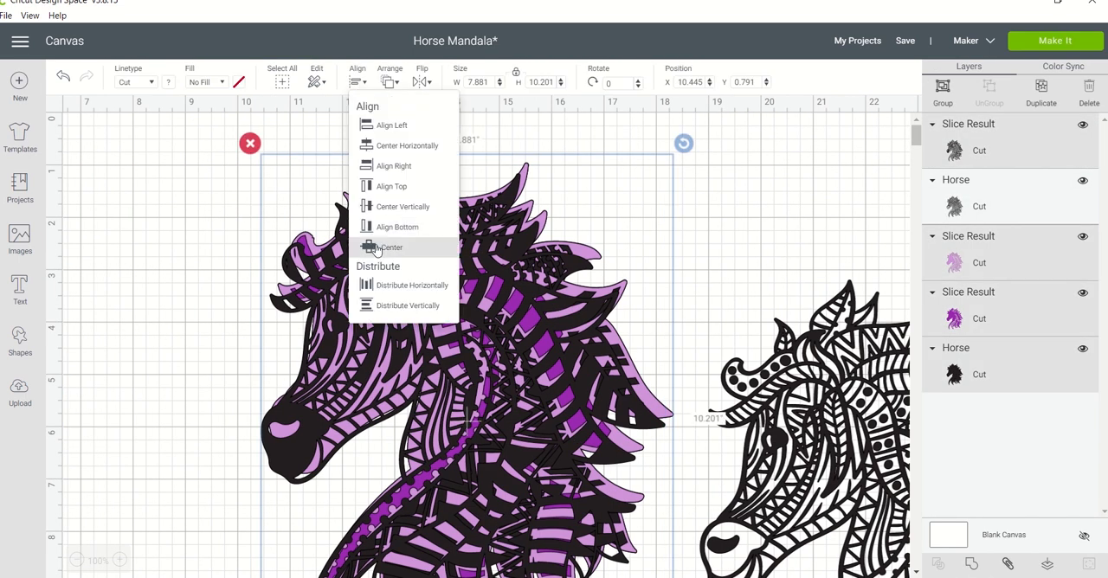
left_click(375, 249)
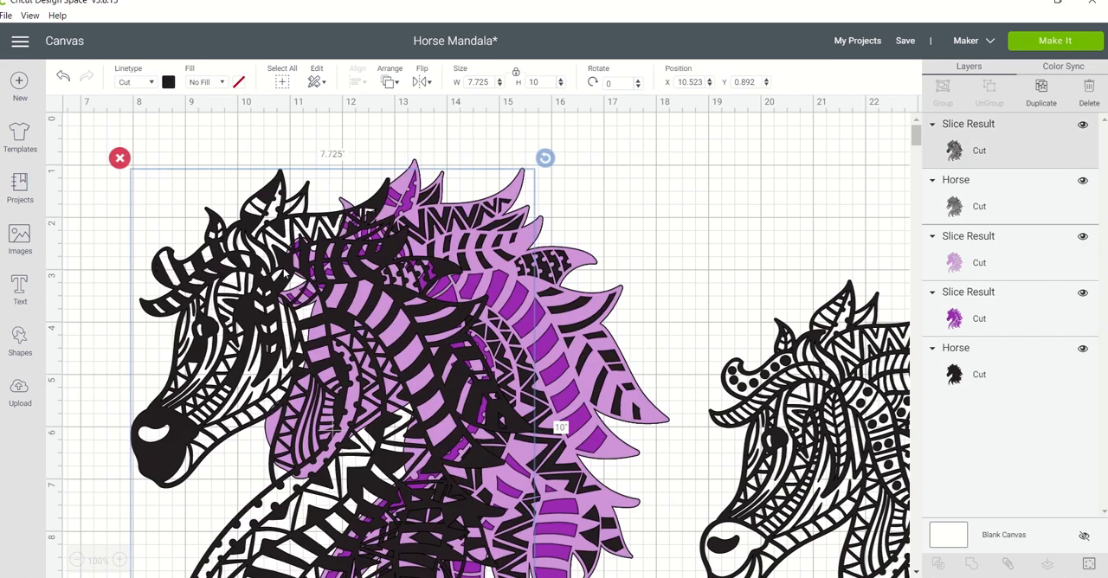
Add a diamond shape, shrink it to a small size, and colour it red.
left_click(20, 342)
left_click(129, 293)
left_click_drag(247, 366, 174, 355)
left_click(170, 82)
left_click(183, 178)
Resize and tilt the red diamond and place it just below the eye on the detailed black horse.
left_click(150, 209)
left_click_drag(194, 378, 191, 371)
left_click_drag(173, 350, 198, 334)
left_click_drag(195, 375, 177, 352)
left_click(106, 341)
left_click(104, 336)
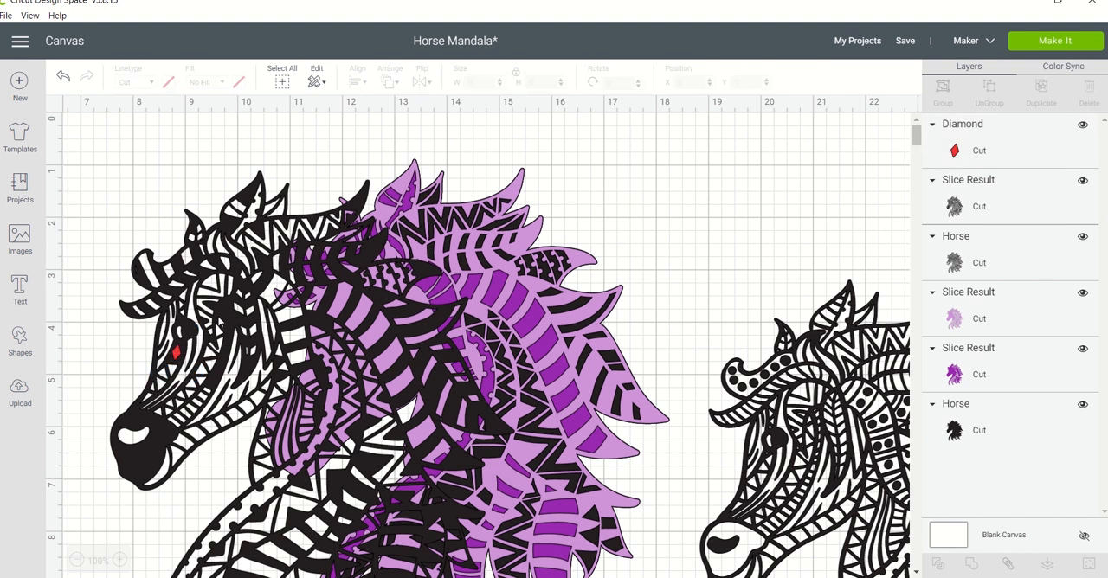
Add a circle shape, shrink it to a small dot, and colour it yellow.
left_click(20, 342)
left_click(129, 234)
left_click_drag(338, 388, 322, 173)
left_click(168, 82)
left_click(275, 177)
left_click(212, 278)
left_click(179, 229)
Make three copies of the yellow circle and place three circles down the black area behind the eye, the lowest one smaller.
key("ctrl+c")
key("ctrl+v")
key("ctrl+c")
key("ctrl+v")
key("ctrl+c")
key("ctrl+v")
left_click_drag(334, 180, 229, 328)
left_click_drag(243, 342, 224, 318)
left_click(228, 319)
left_click(315, 160)
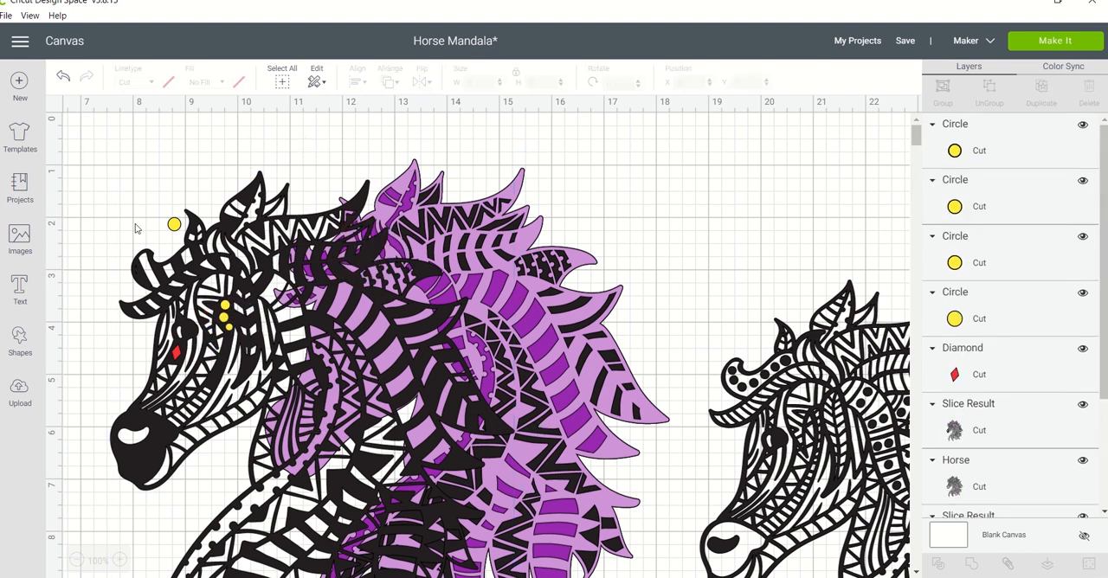
Try the spare yellow circle inside the horse's eye, shrinking it to 0.139 inches and adjusting its position.
left_click_drag(174, 224, 189, 331)
left_click(164, 230)
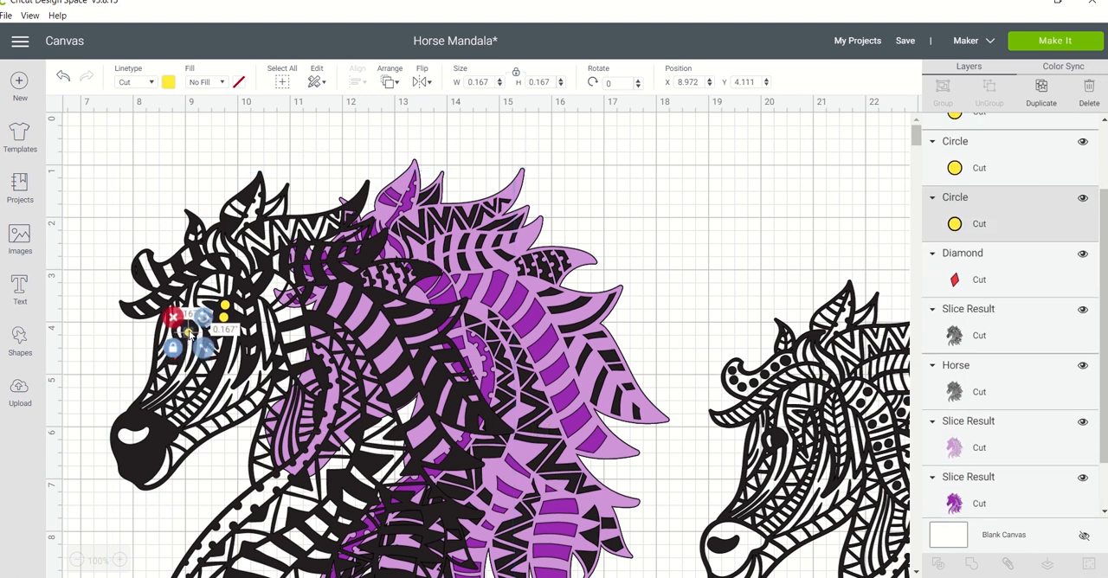
left_click(158, 230)
left_click(188, 331)
left_click(159, 236)
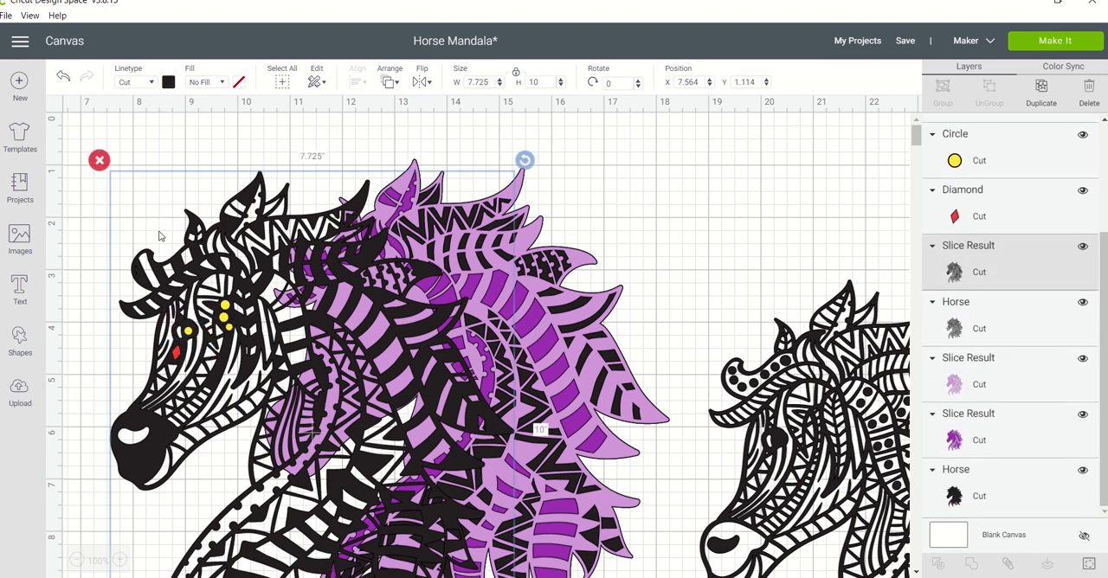
left_click(188, 331)
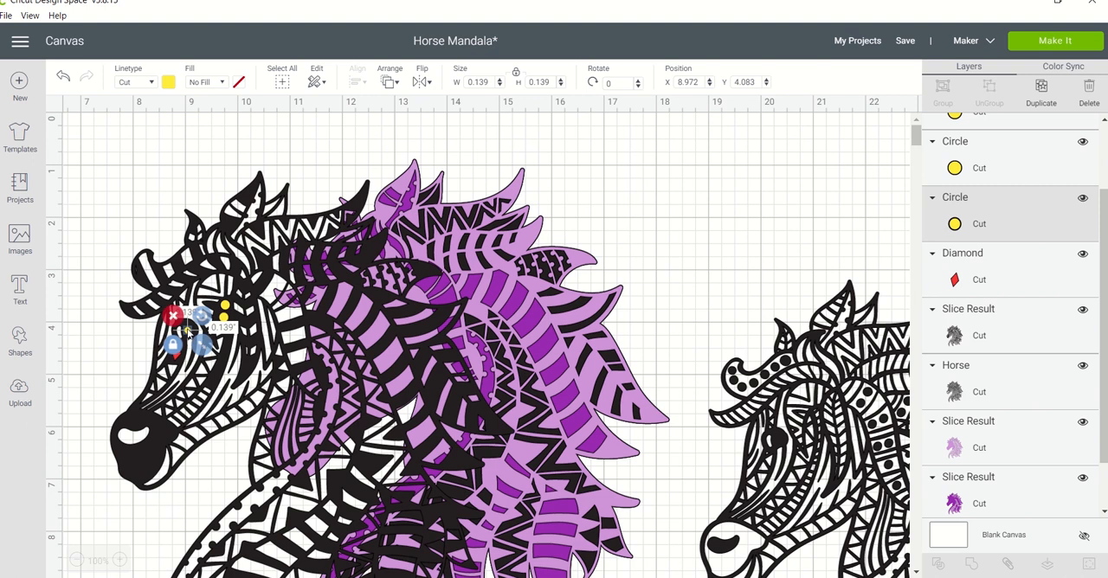
left_click(157, 242)
left_click_drag(188, 324, 193, 330)
left_click(131, 284)
Delete the yellow circle inside the horse's eye.
left_click(192, 331)
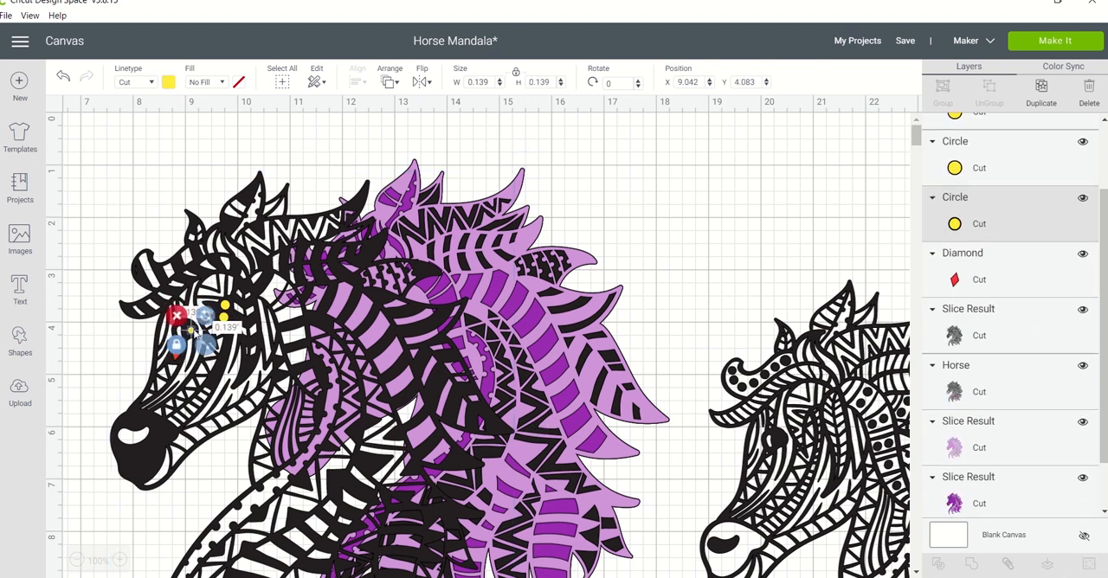
key("Delete")
left_click(175, 208)
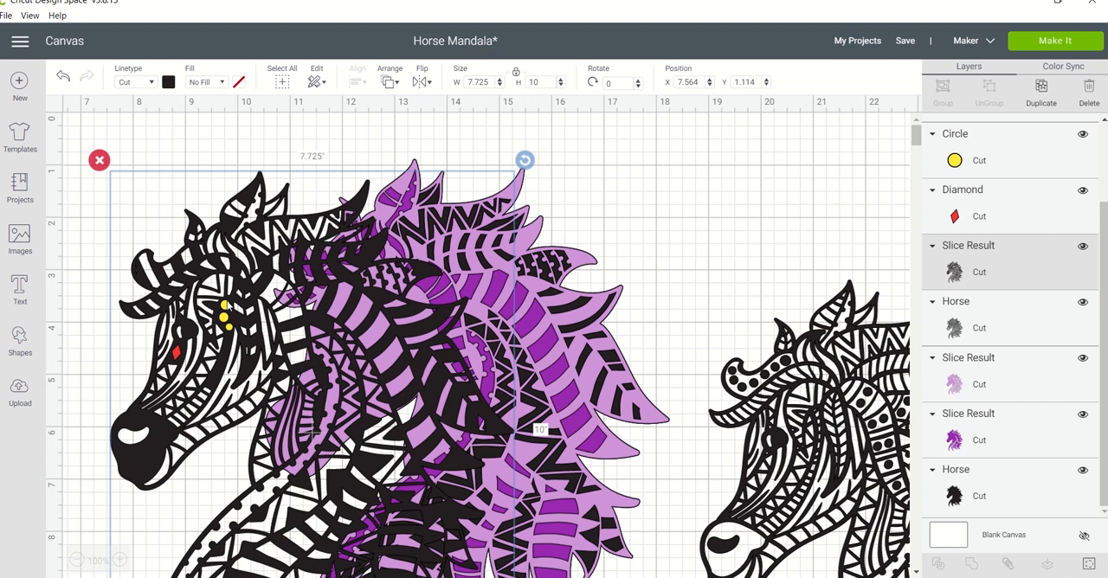
left_click_drag(1102, 213, 1101, 135)
left_click(983, 148, "ctrl")
left_click(997, 201, "ctrl")
left_click(1021, 256, "ctrl")
left_click(1039, 312, "ctrl")
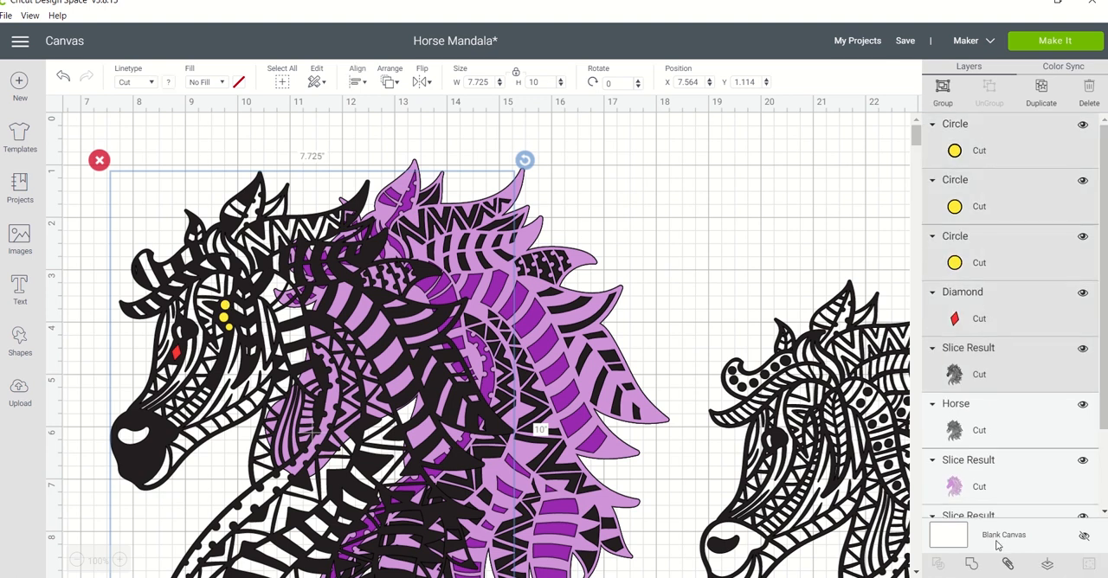
Slice the lowest yellow circle out of the detailed black horse and delete the leftover yellow and black circles.
left_click(970, 133)
left_click(971, 365, "ctrl")
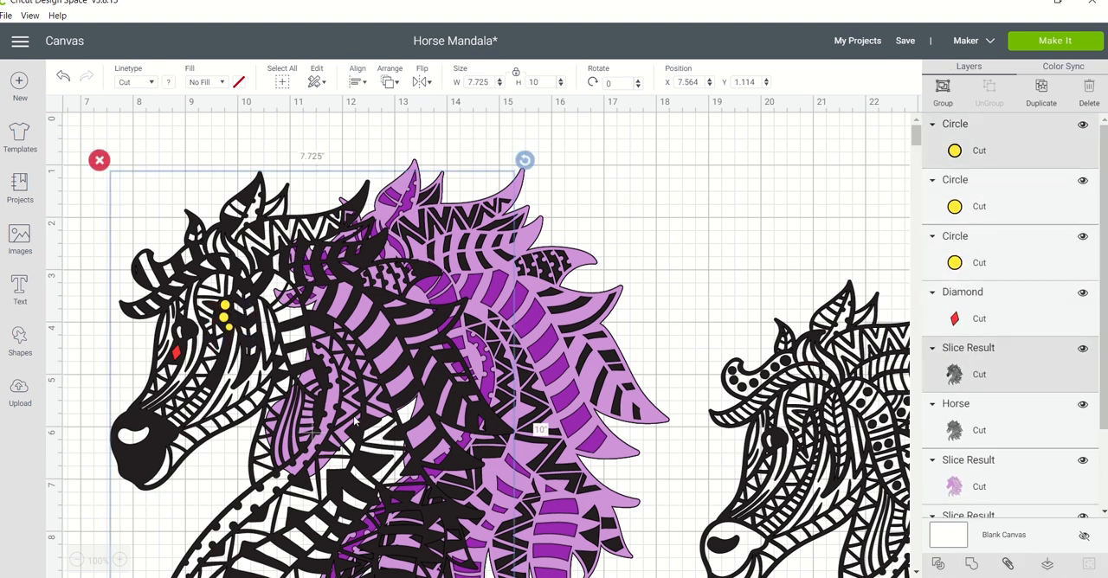
left_click(939, 564)
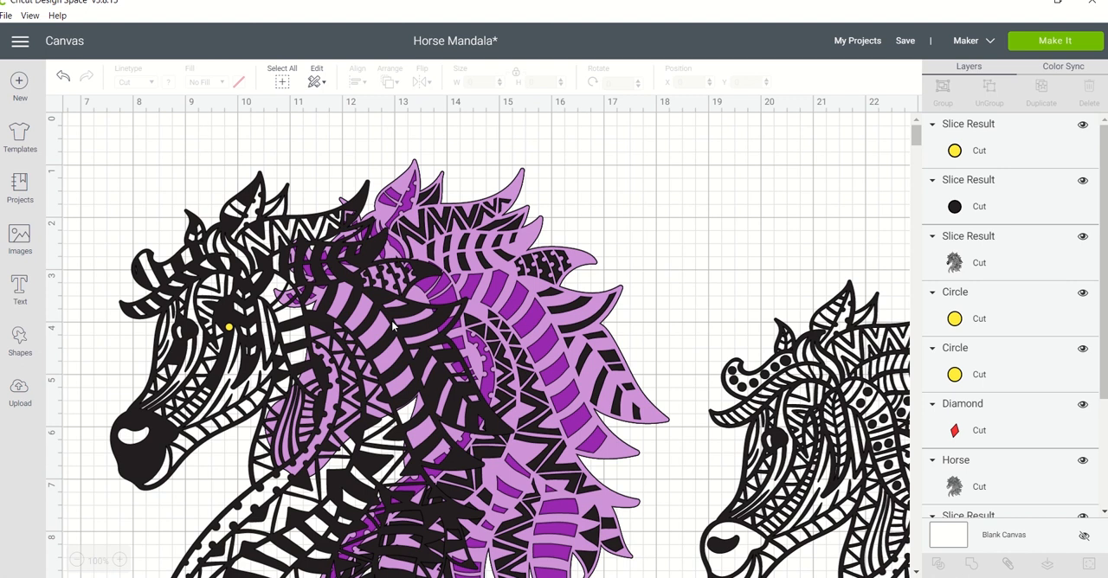
left_click(975, 151)
key("Delete")
left_click(975, 154)
key("Delete")
Slice the middle yellow circle out of the detailed black horse and delete the leftover circle pieces.
left_click(978, 202)
left_click(976, 149, "ctrl")
left_click(942, 512)
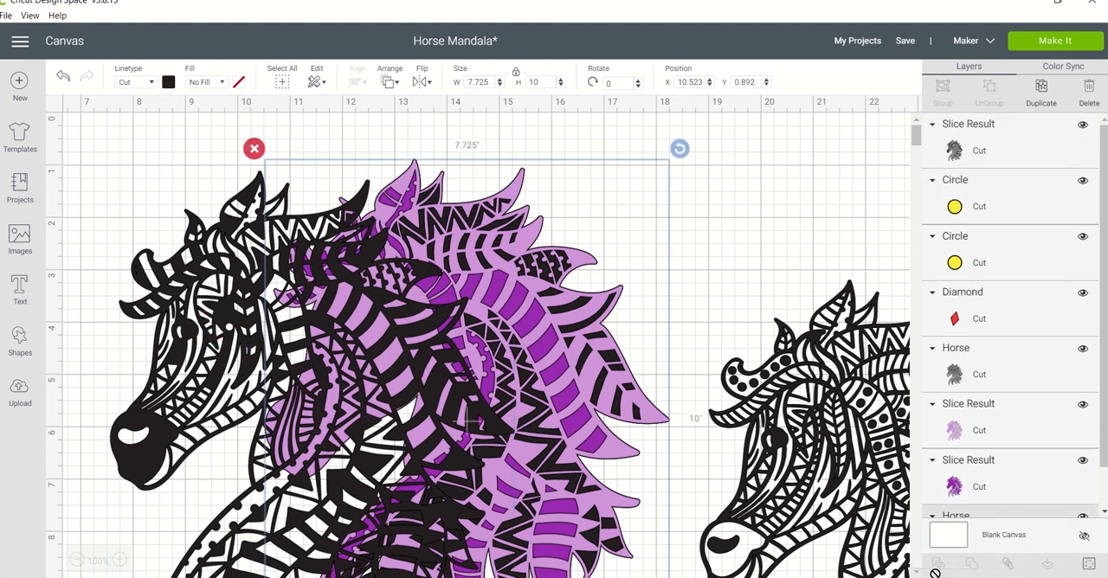
left_click(1004, 149)
left_click(985, 211, "ctrl")
left_click(939, 564)
left_click(982, 141)
key("Delete")
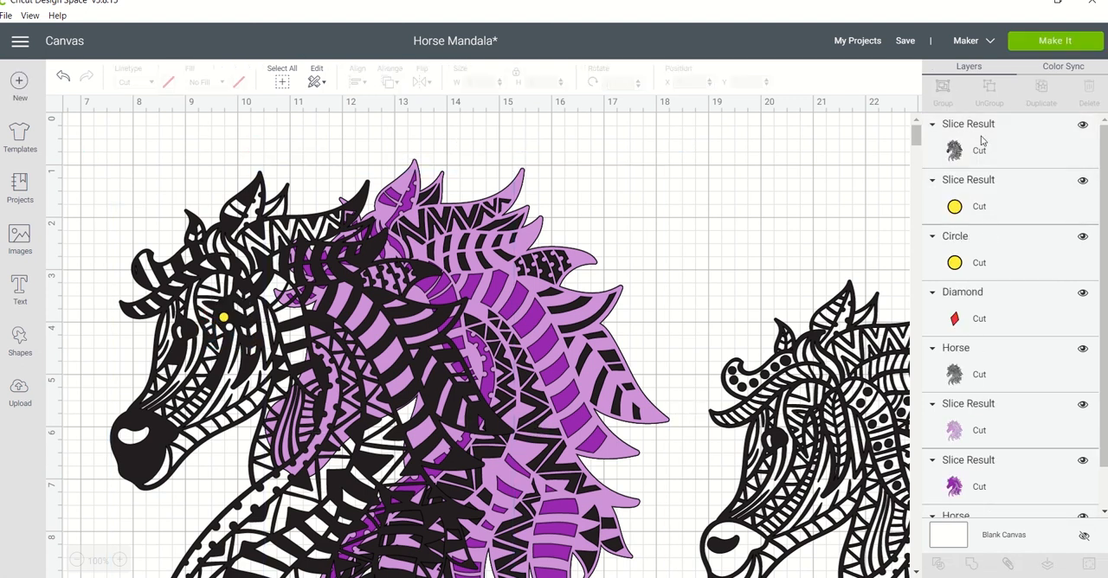
left_click(986, 192)
key("Delete")
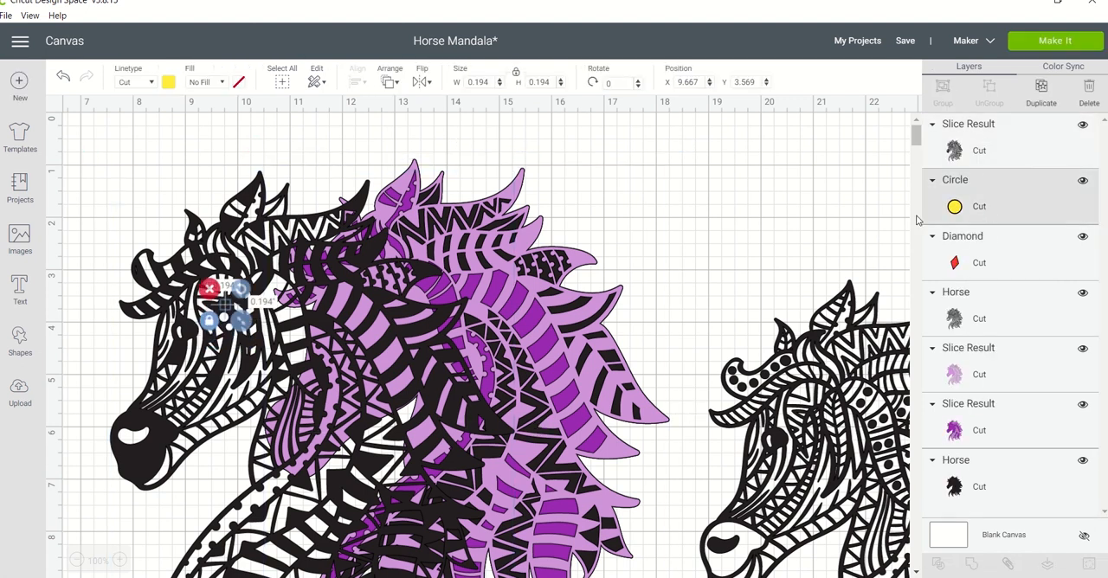
Slice the uppermost yellow circle out of the detailed black horse and delete both leftover circles.
left_click(992, 166, "ctrl")
left_click(937, 567)
left_click(980, 151)
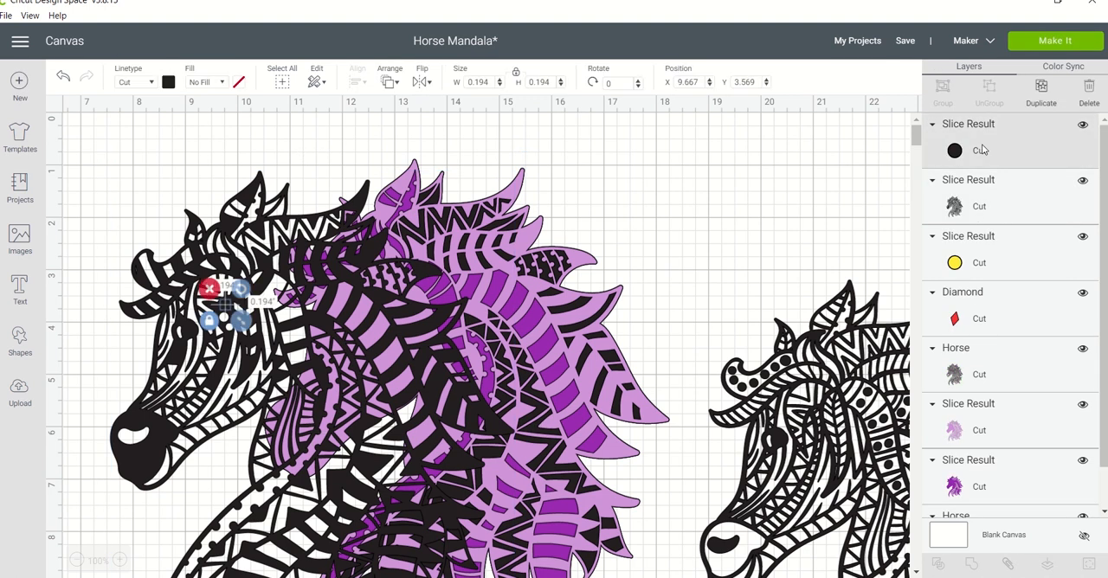
key("Delete")
left_click(970, 208)
key("Delete")
Slice the red diamond out of the detailed black horse and delete the leftover diamond pieces.
left_click(967, 211)
left_click(979, 150, "shift")
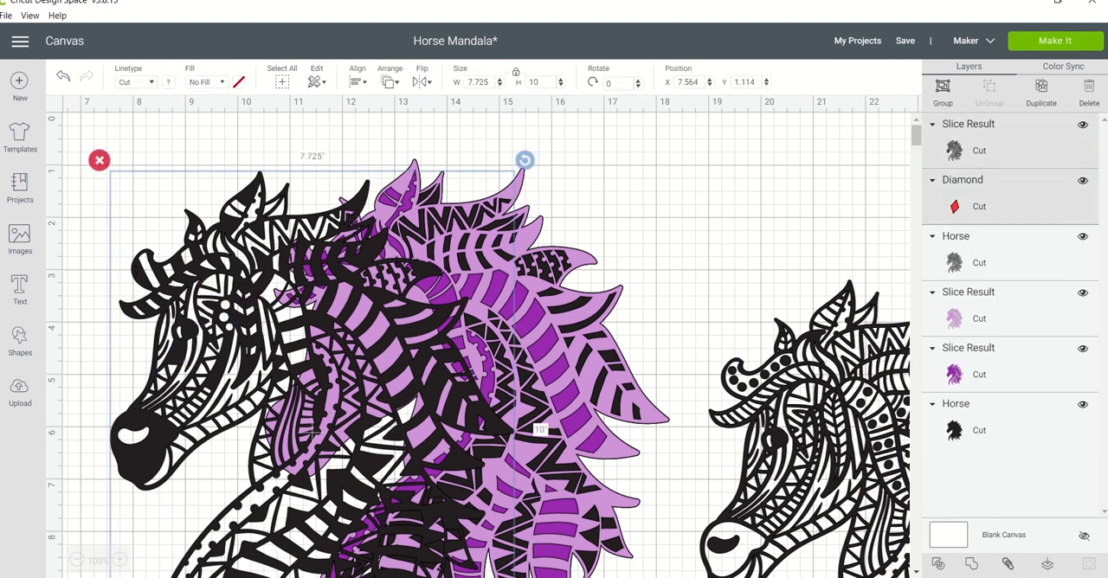
left_click(938, 568)
left_click(975, 267)
key("Delete")
left_click(980, 158)
key("Delete")
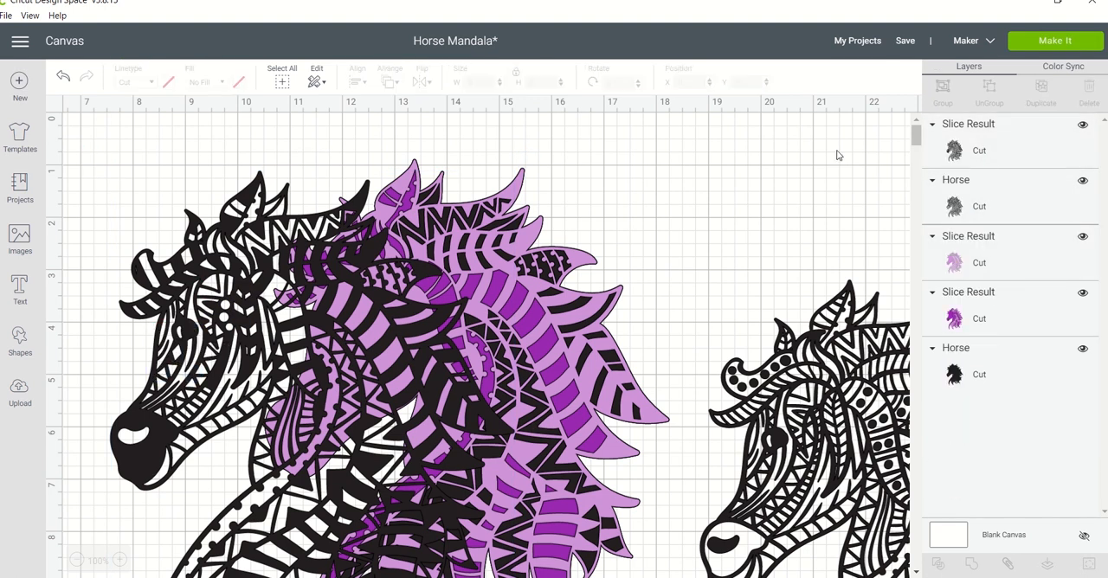
Recolour the detailed black horse with the face cutouts dark navy blue.
left_click(978, 151)
left_click(168, 82)
left_click(238, 134)
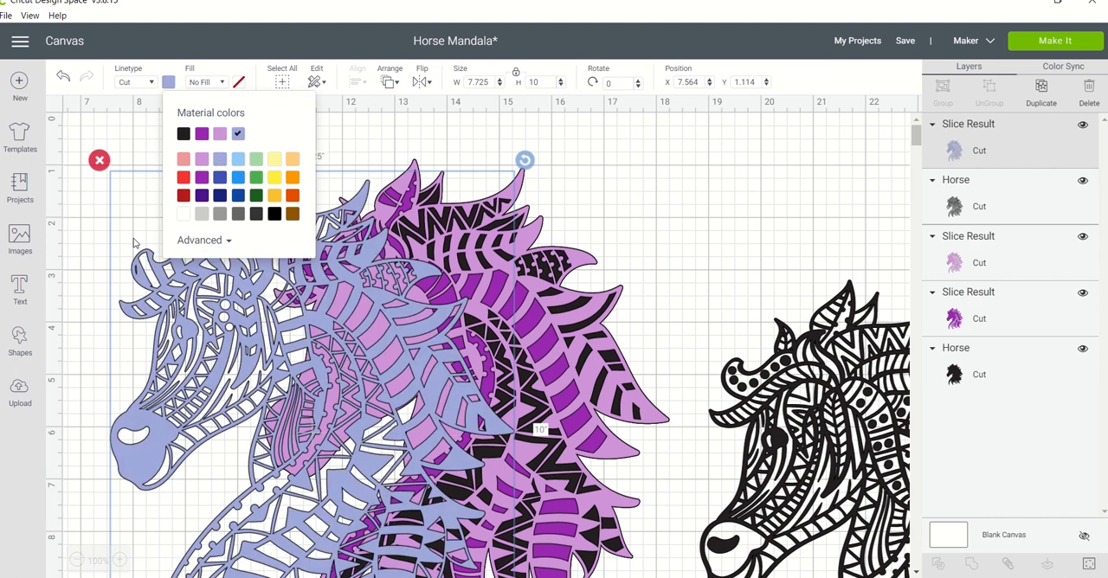
left_click(220, 197)
Move the navy horse onto the purple layered horse stack and center-align all the stacked layers.
left_click_drag(90, 249, 424, 371)
left_click(358, 81)
left_click(389, 247)
Save the Horse Mandala project and clear the selection.
left_click(905, 43)
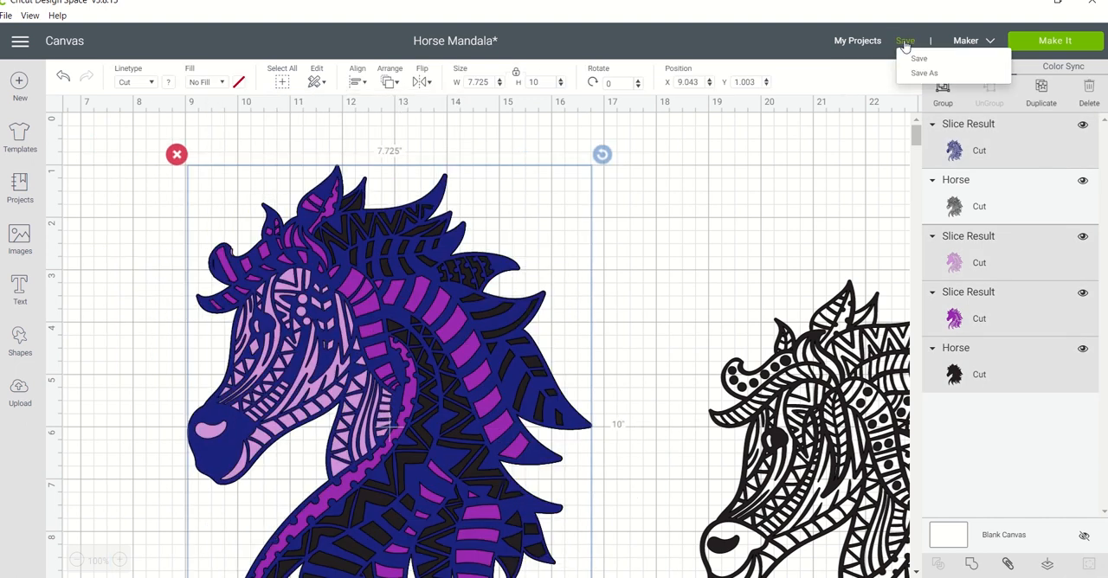
left_click(918, 58)
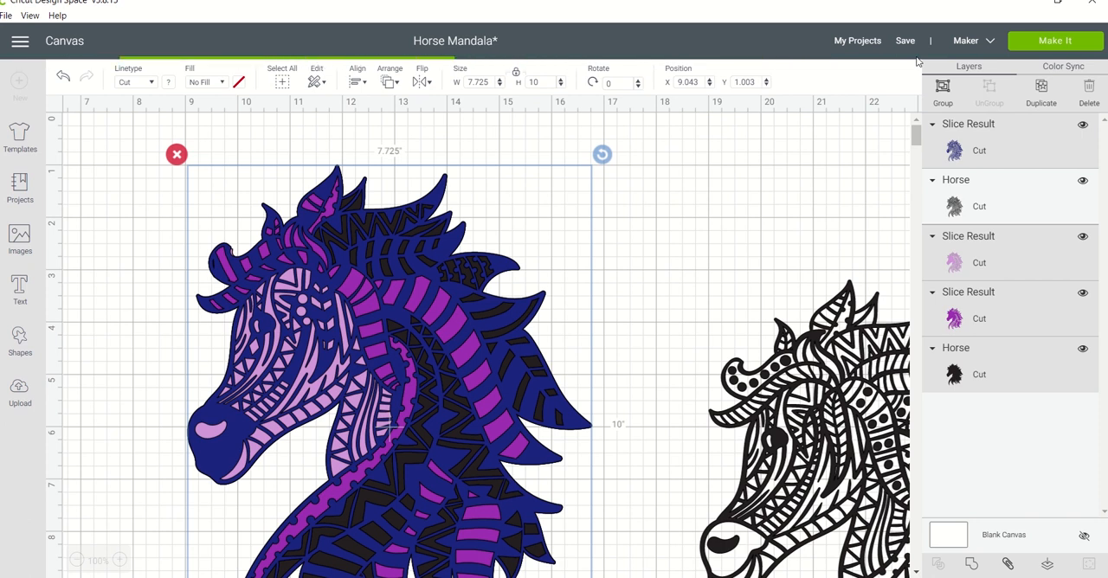
left_click(720, 199)
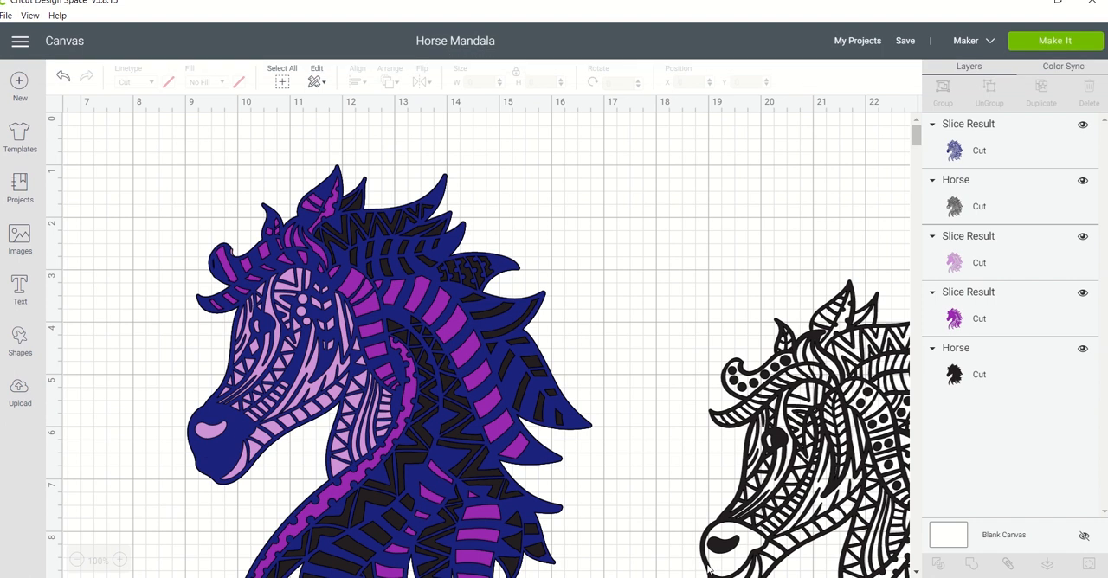
Move the remaining detailed black horse clear of its spot and hide all its contours except the nose and mouth cutouts.
left_click_drag(715, 404, 648, 253)
left_click(1090, 563)
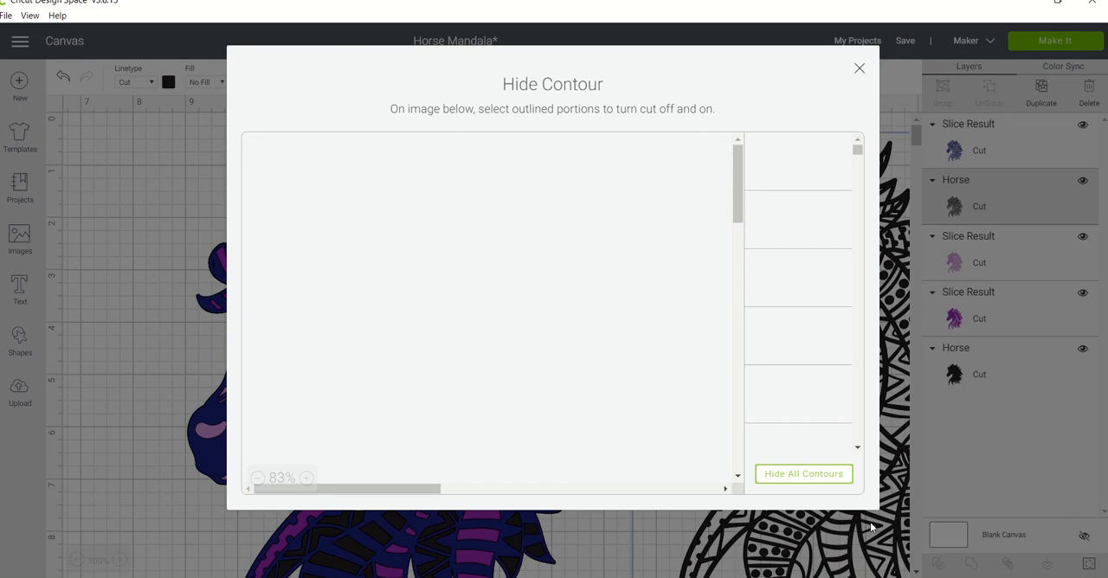
left_click(801, 476)
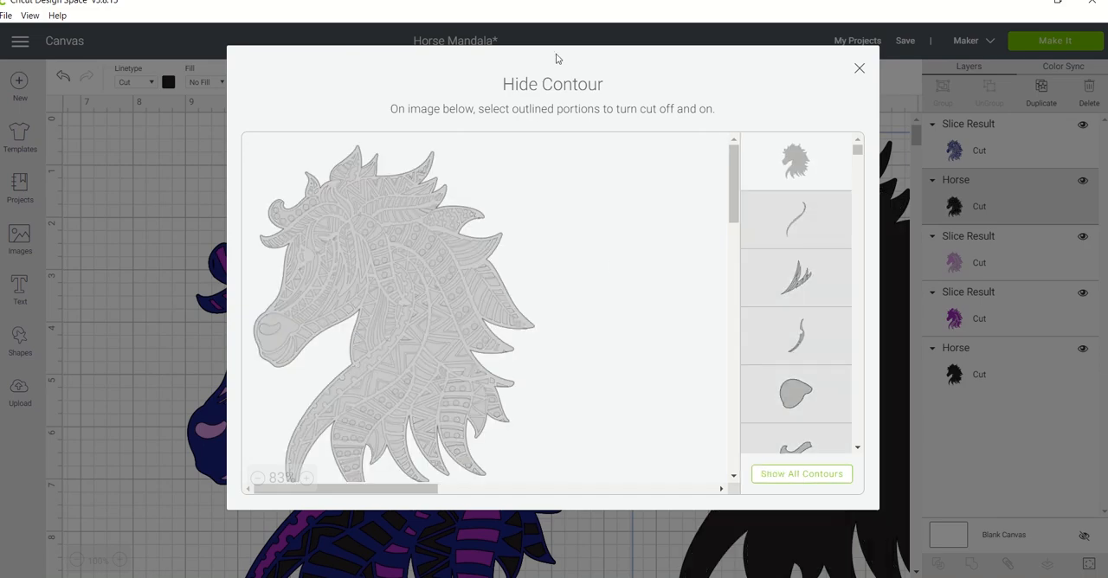
left_click_drag(555, 54, 625, 95)
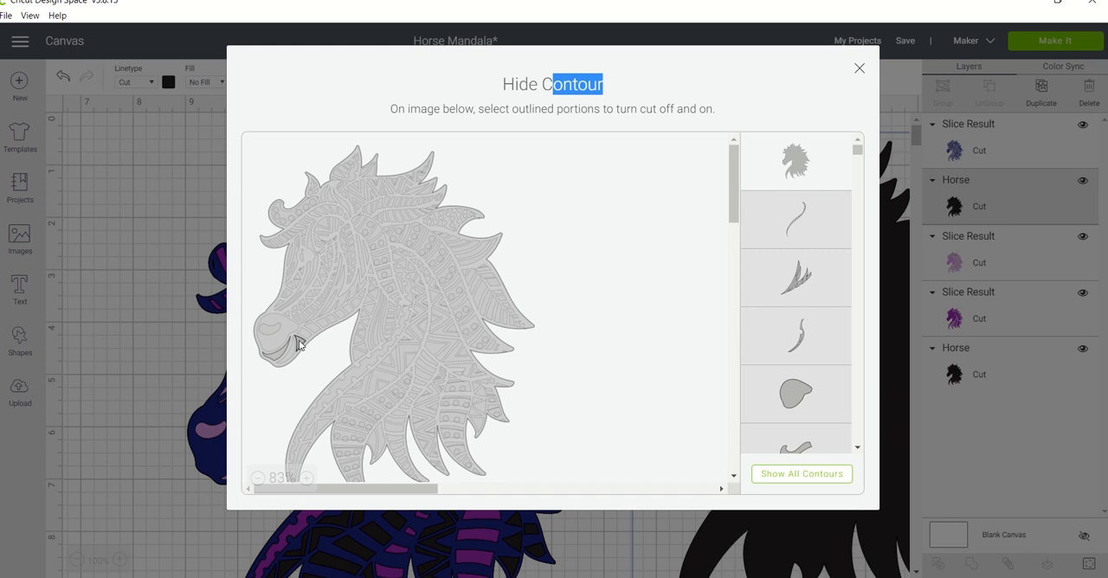
left_click(275, 333)
left_click(409, 312)
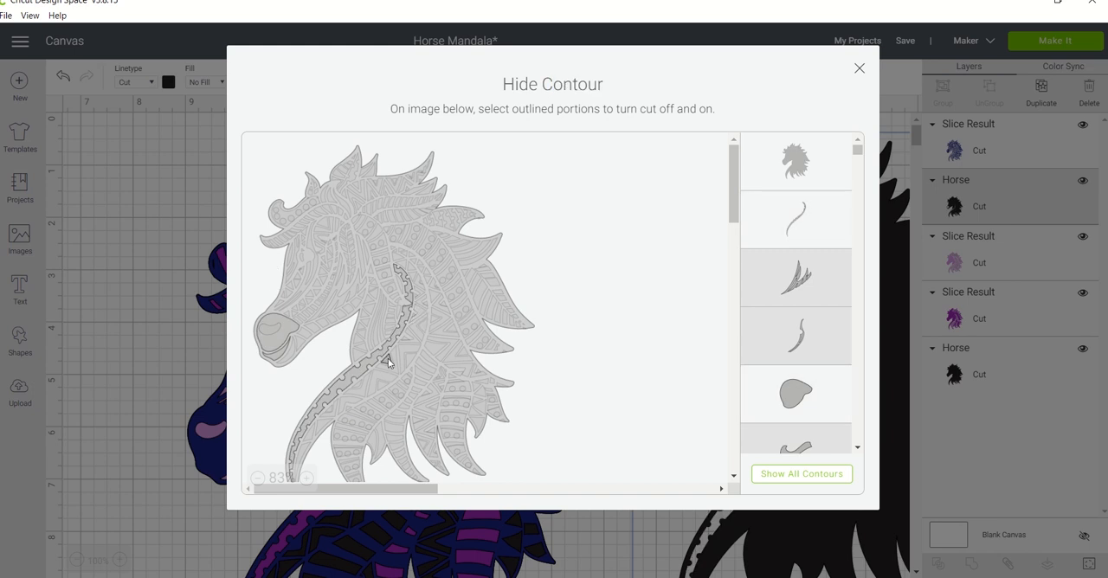
left_click(347, 400)
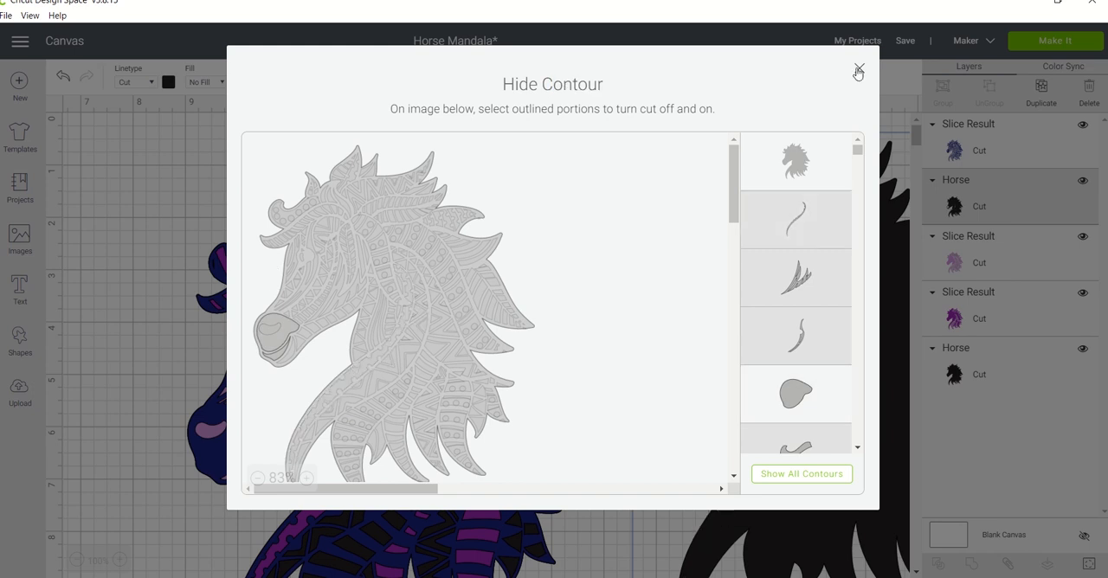
left_click(857, 69)
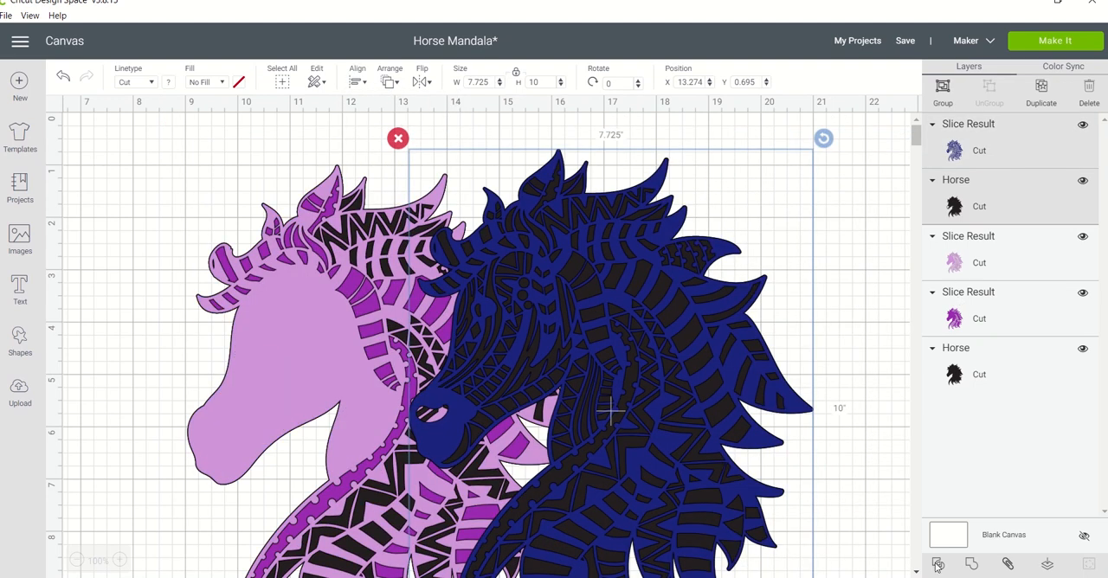
Slice the navy horse with the overlapping black nose-cutout horse and delete both leftover black horse pieces.
left_click(938, 566)
left_click_drag(751, 433, 449, 430)
left_click(578, 356)
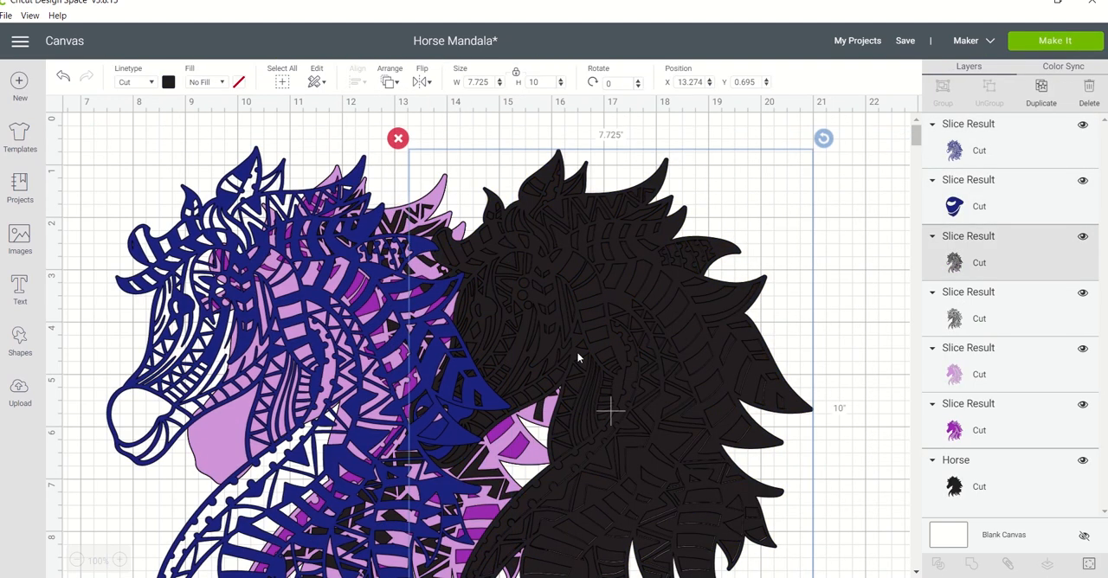
key("Delete")
left_click(577, 356)
key("Delete")
Try to put the sliced navy horse back on the purple stack and center-align the layers.
left_click_drag(442, 383, 521, 396)
left_click_drag(654, 389, 380, 386)
left_click(358, 81)
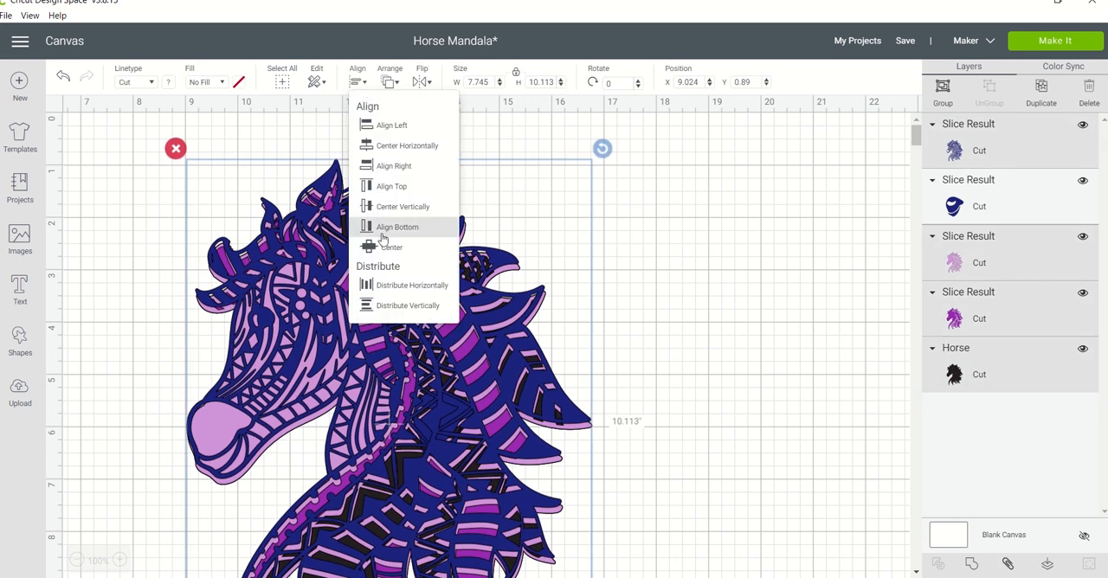
left_click(386, 247)
left_click(678, 222)
left_click(214, 424)
left_click(1088, 565)
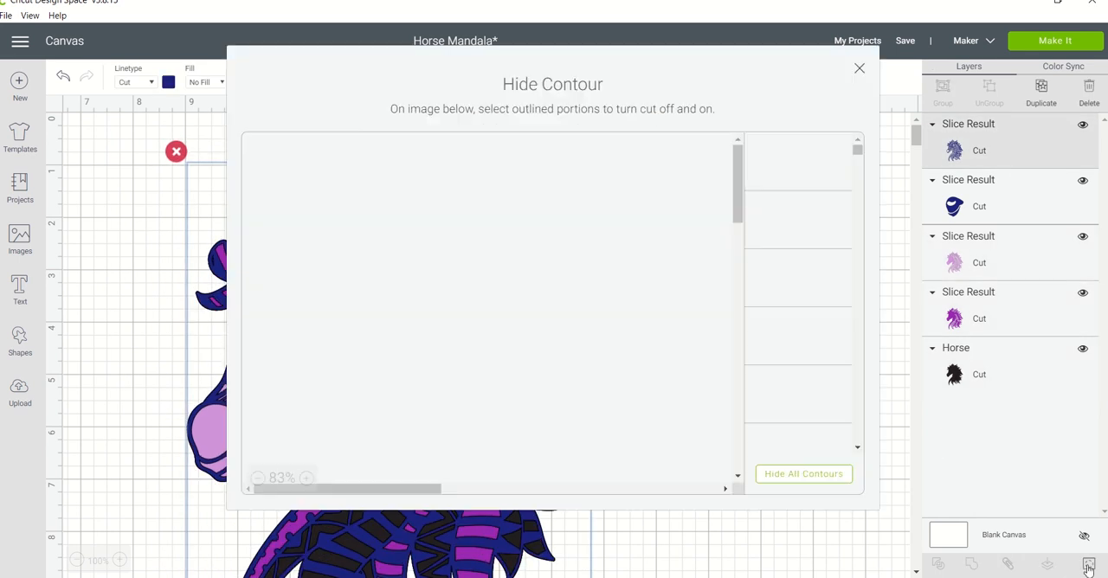
left_click(860, 69)
Undo the realignment, the deletions and the slice, back to the navy horse on the purple stack and the separate black horse.
left_click(68, 84)
left_click(70, 89)
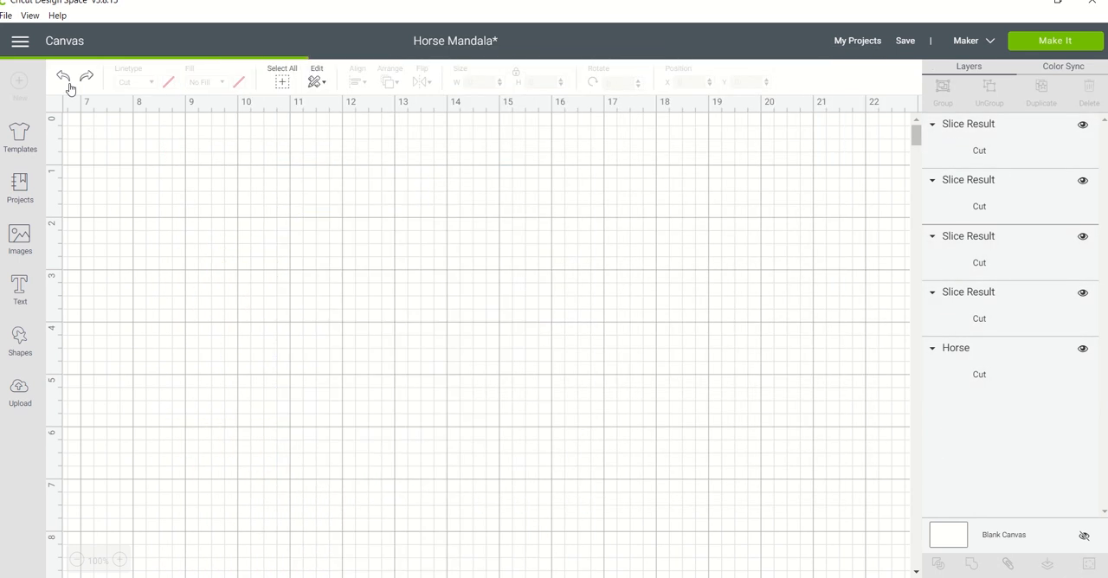
left_click(70, 88)
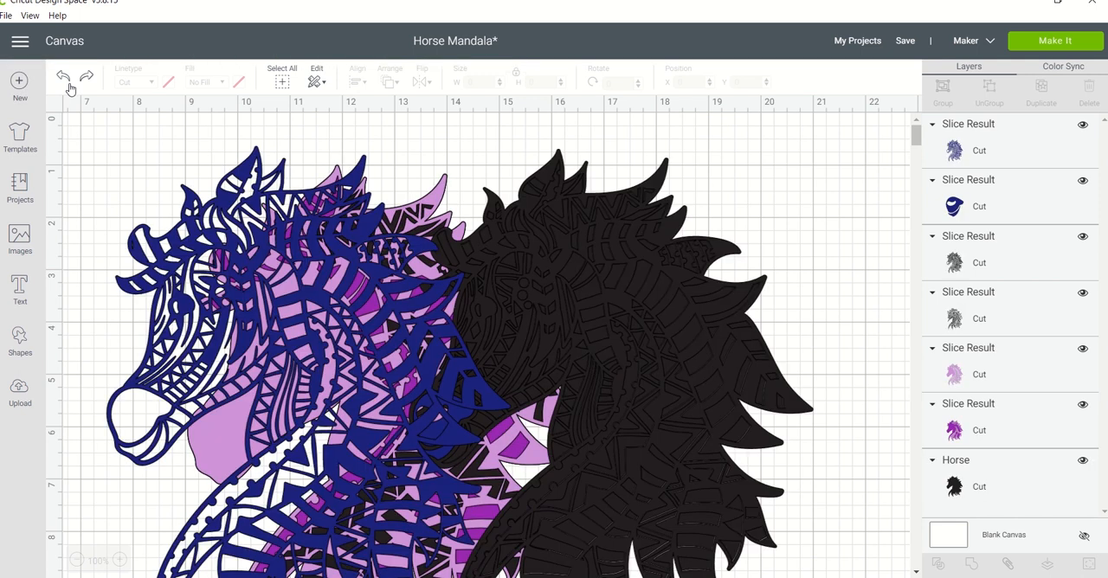
left_click(70, 88)
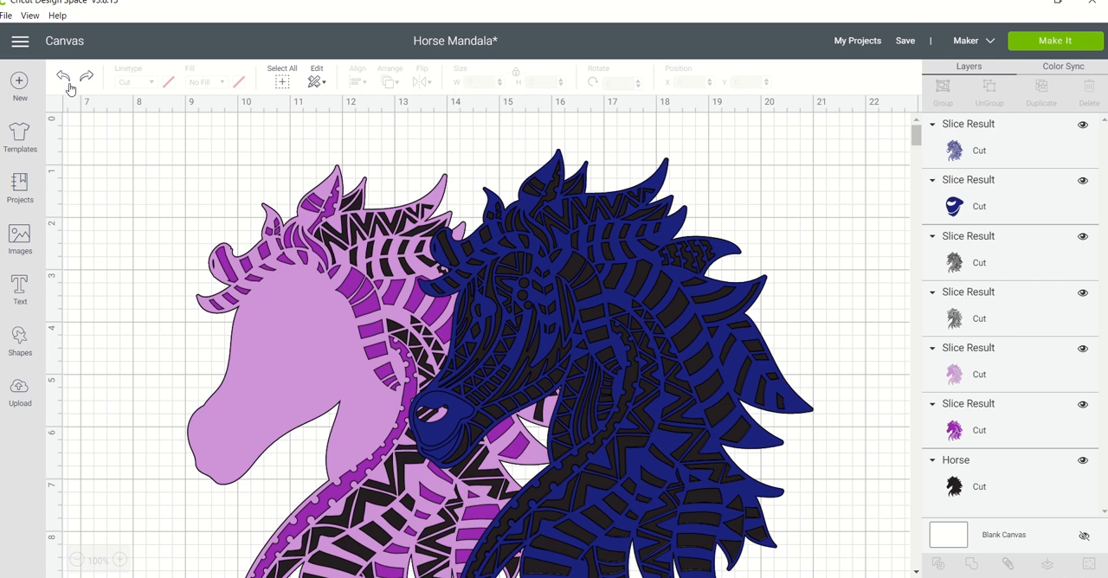
mouse_move(718, 208)
left_mouse_down()
mouse_move(728, 232)
mouse_move(700, 228)
mouse_move(674, 262)
mouse_move(764, 178)
mouse_move(716, 210)
left_mouse_up()
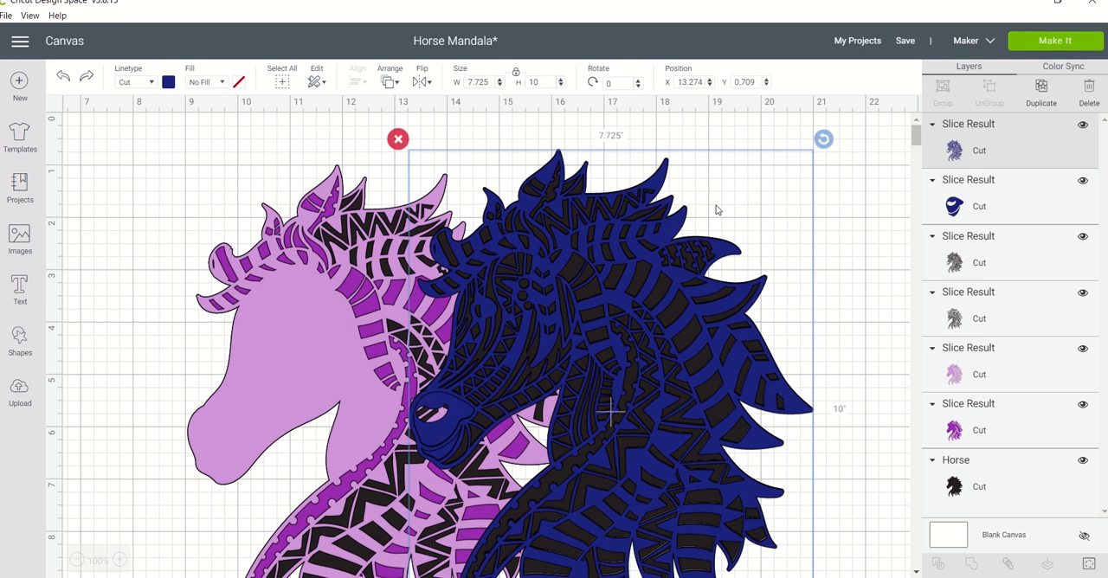
left_click(62, 83)
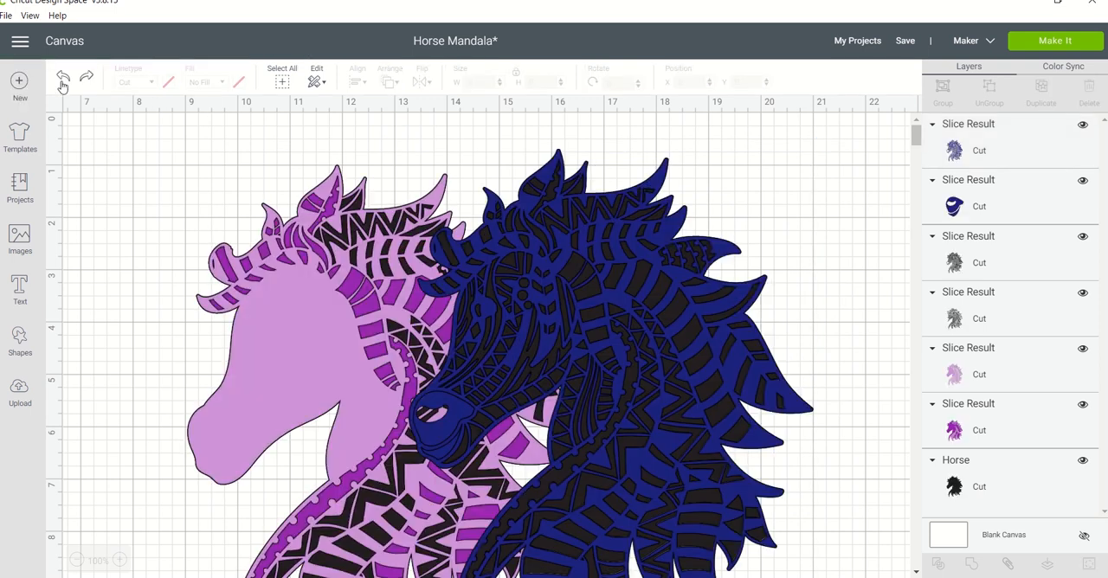
left_click(63, 82)
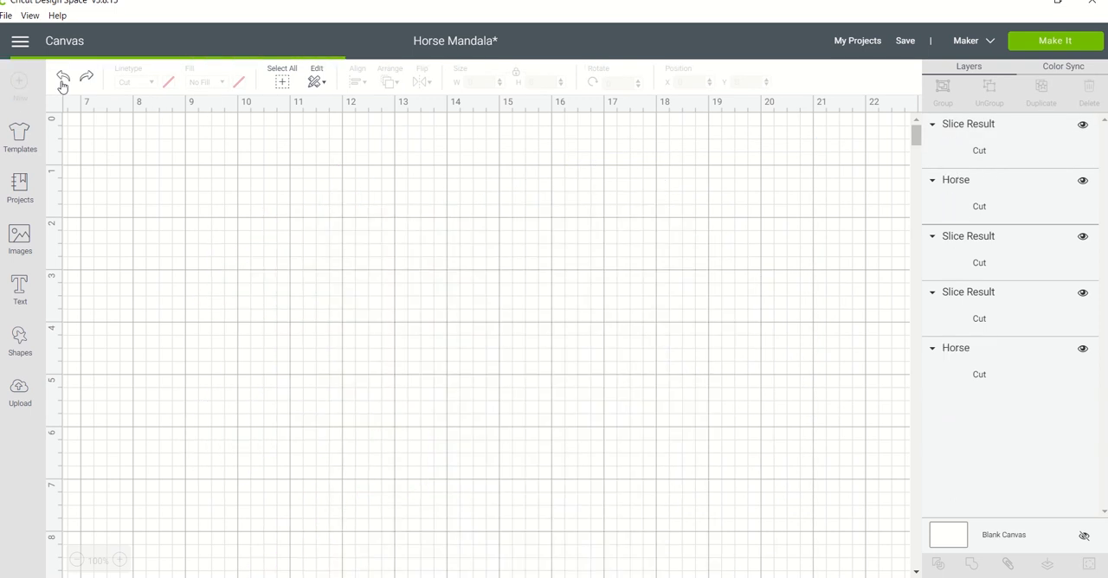
left_click(62, 82)
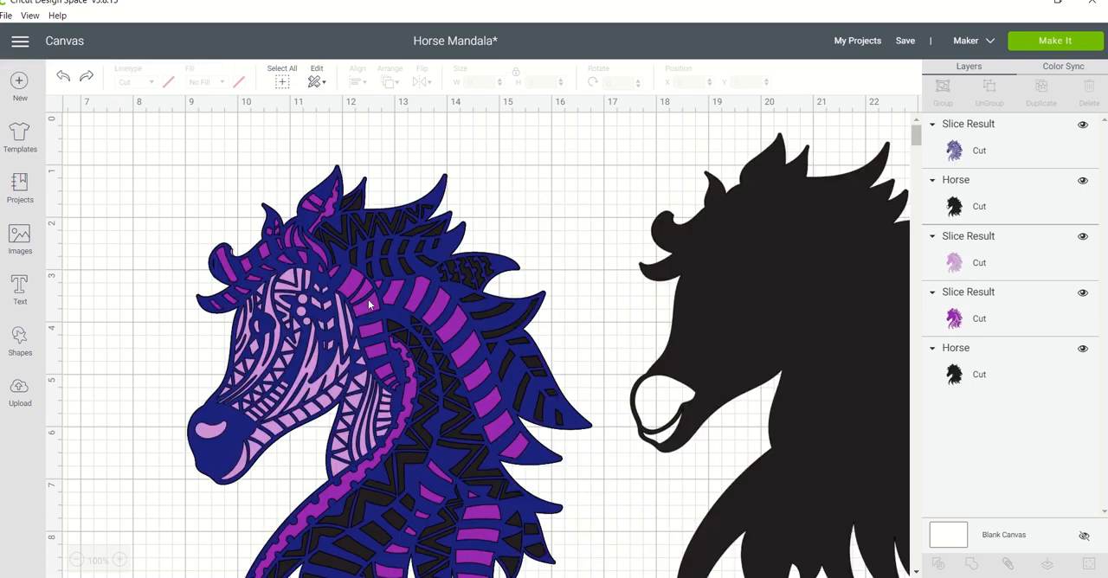
Place the navy horse exactly over the black nose-cutout horse and slice the two together.
left_click(378, 252)
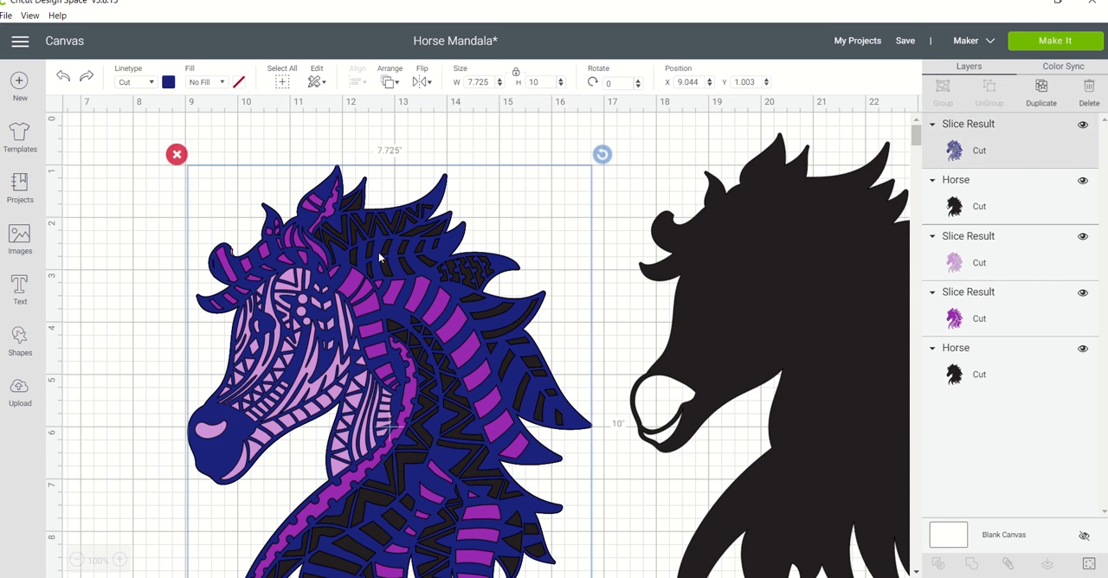
left_click_drag(378, 252, 836, 221)
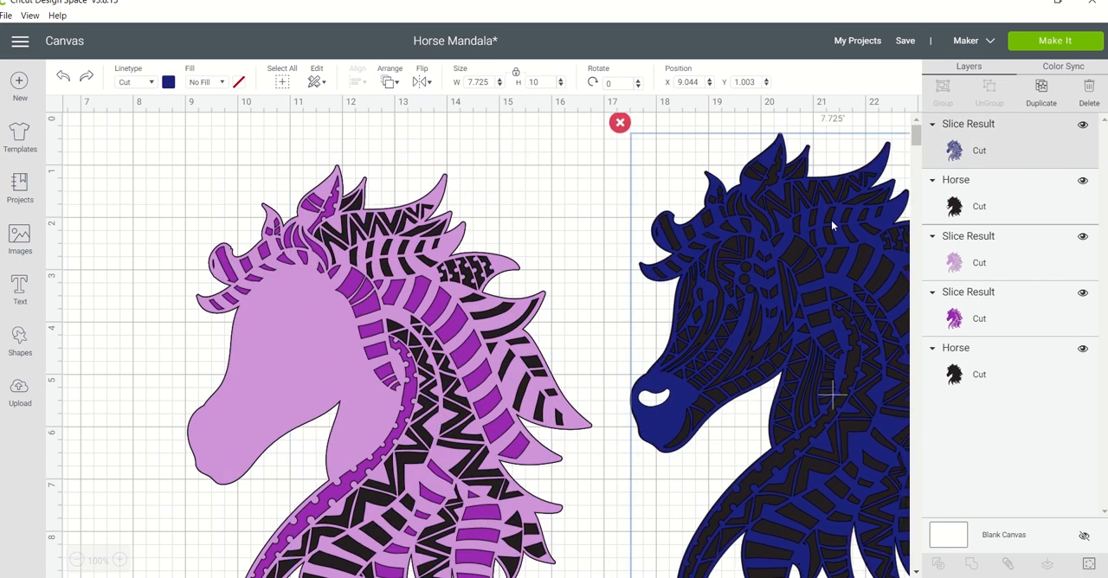
left_click_drag(831, 221, 831, 222)
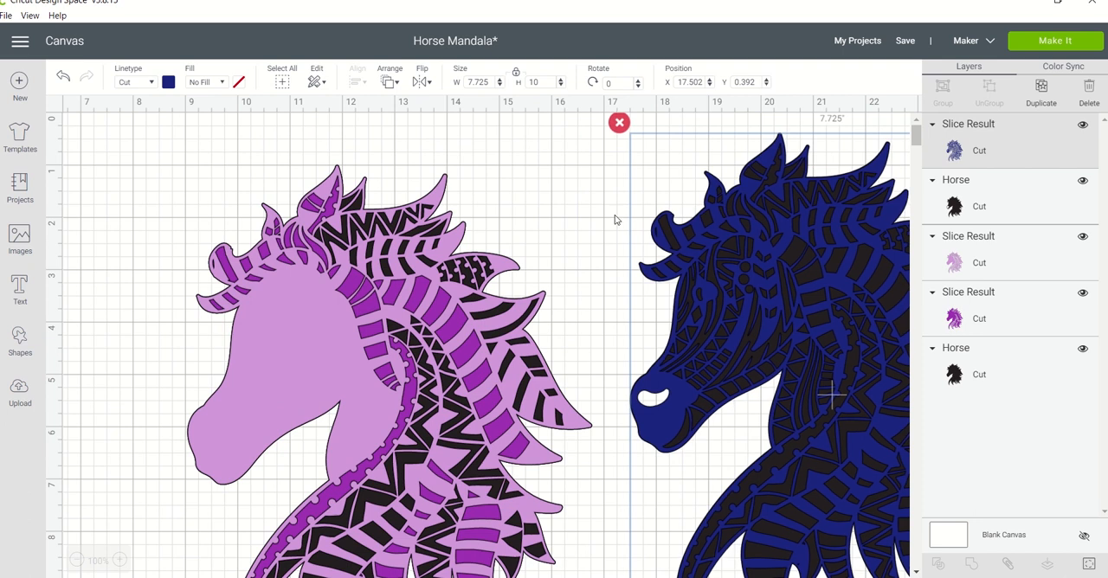
left_click(592, 204)
left_click(645, 138)
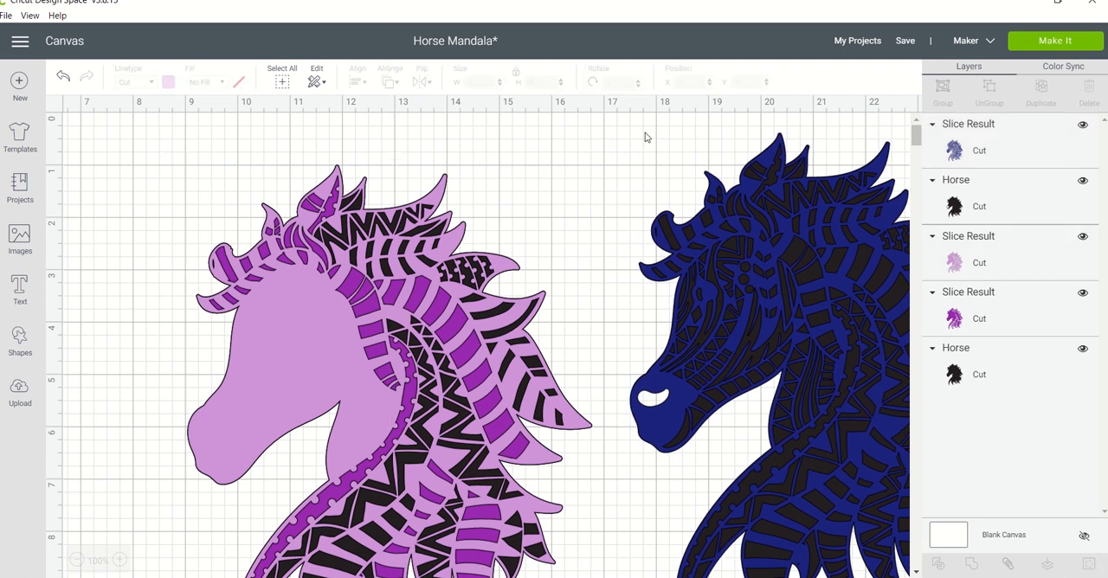
left_click_drag(644, 138, 753, 351)
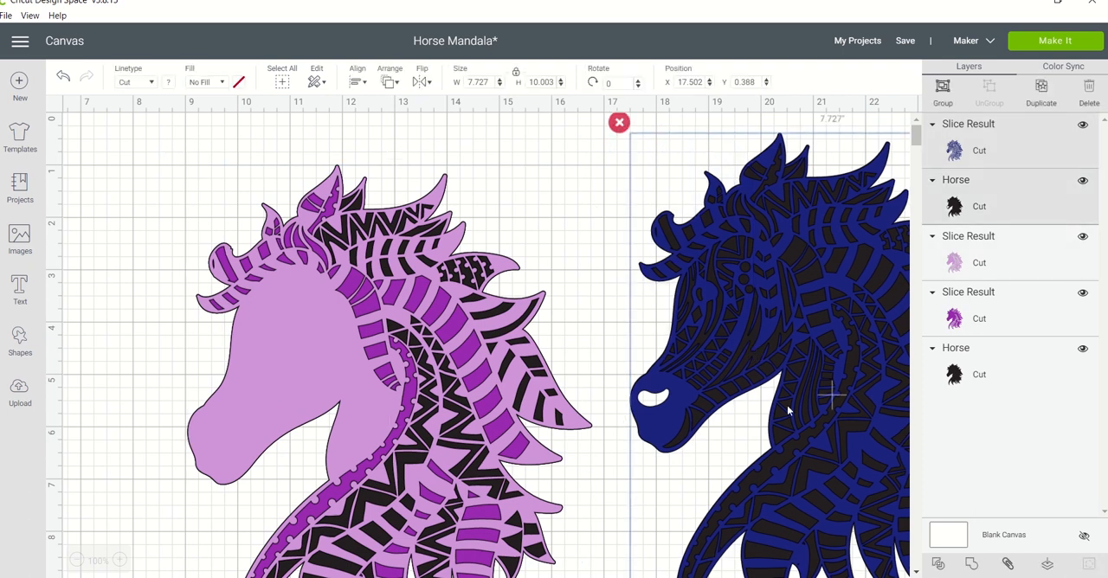
left_click(936, 564)
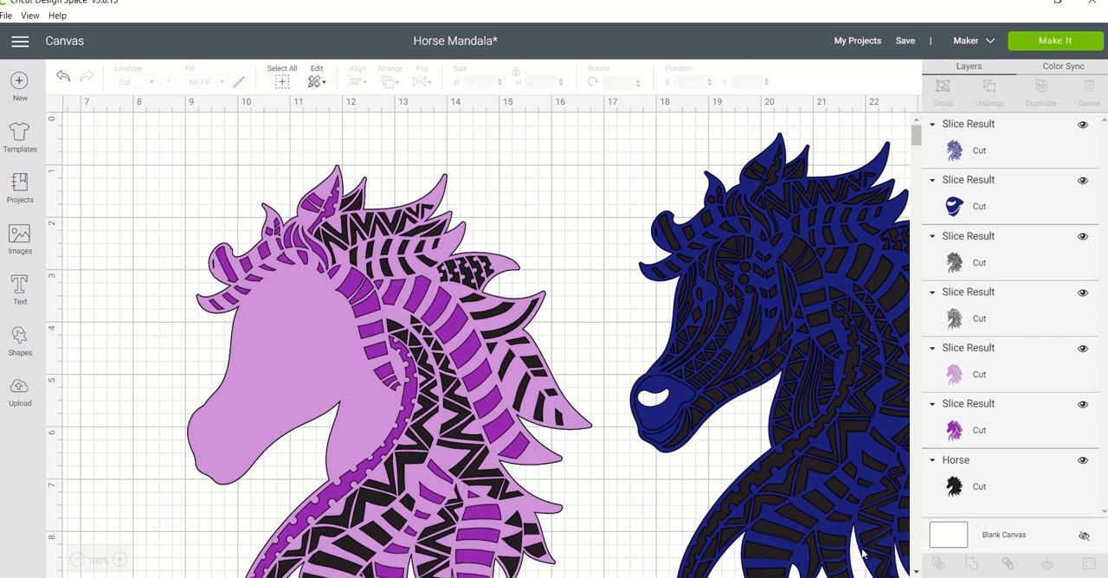
Move the sliced navy horse off the black pieces and down over the lower part of the purple horse.
left_click_drag(836, 380, 805, 384)
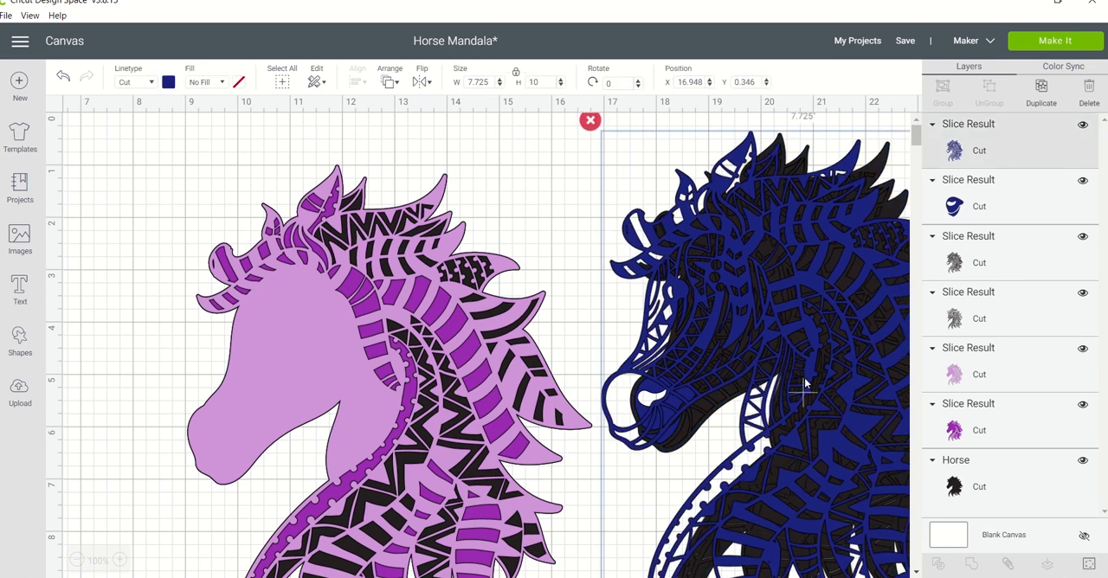
left_click_drag(805, 383, 833, 380)
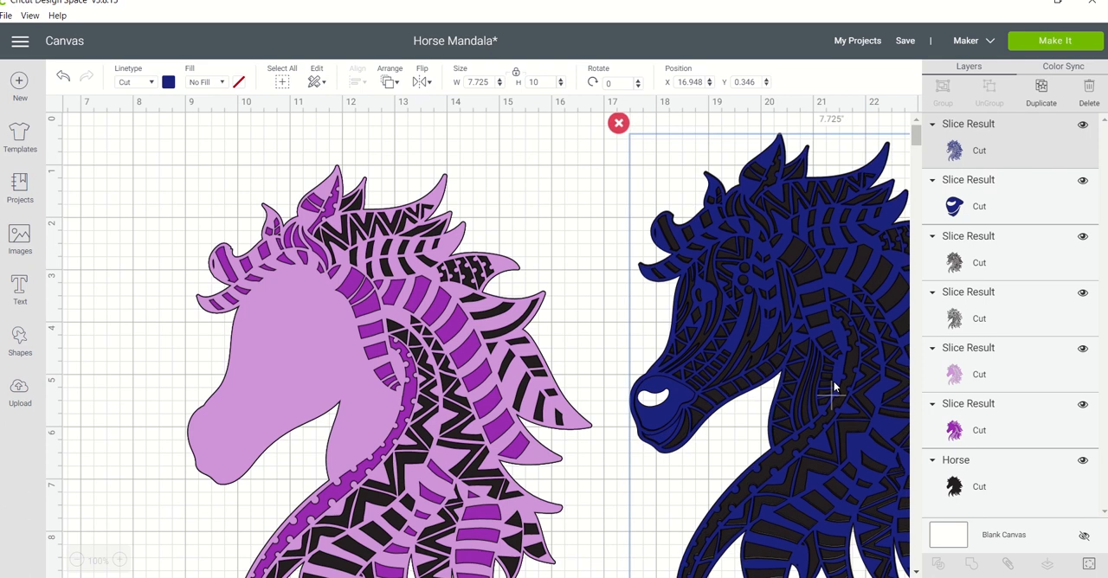
mouse_move(820, 400)
left_mouse_down()
mouse_move(836, 383)
mouse_move(825, 391)
mouse_move(881, 409)
mouse_move(833, 389)
left_mouse_up()
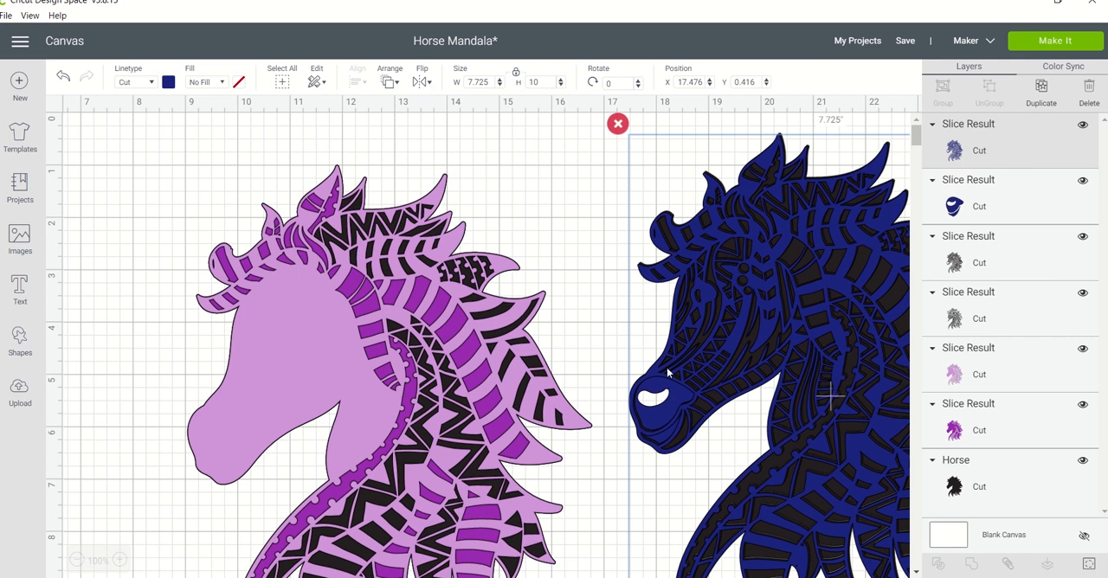
left_click_drag(683, 366, 417, 577)
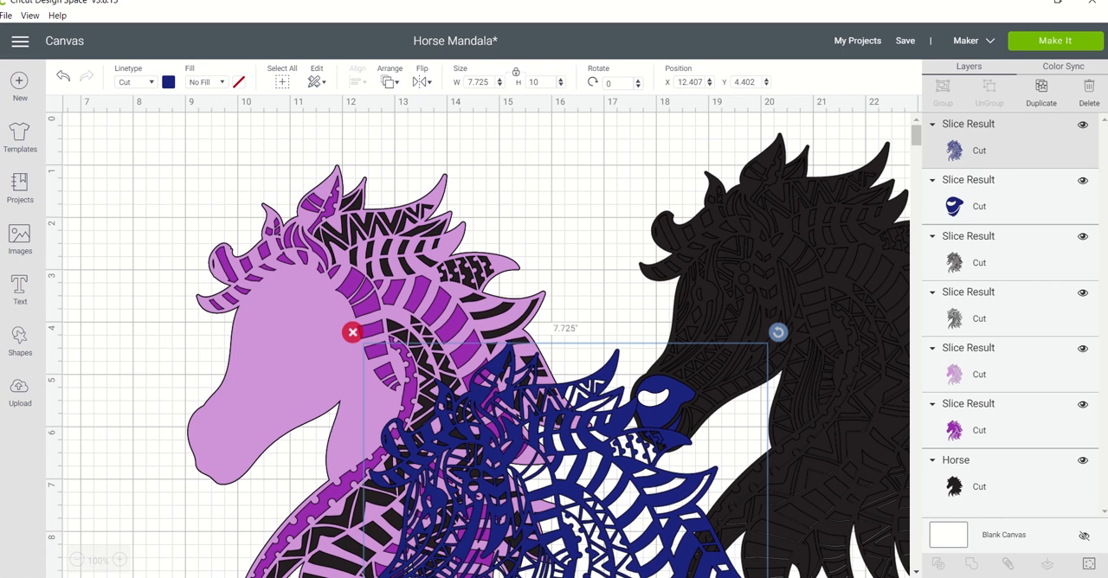
left_click(705, 302)
left_click_drag(674, 387, 578, 528)
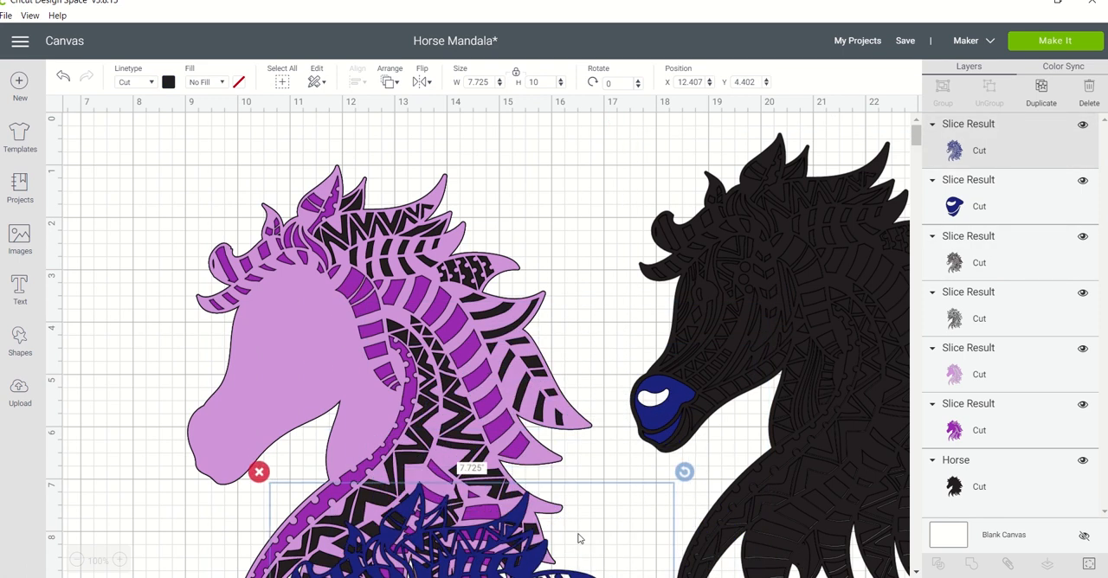
Move both leftover black horse pieces aside and place the navy nose piece next to the purple horse's muzzle.
left_click(740, 313)
left_click_drag(740, 312, 915, 314)
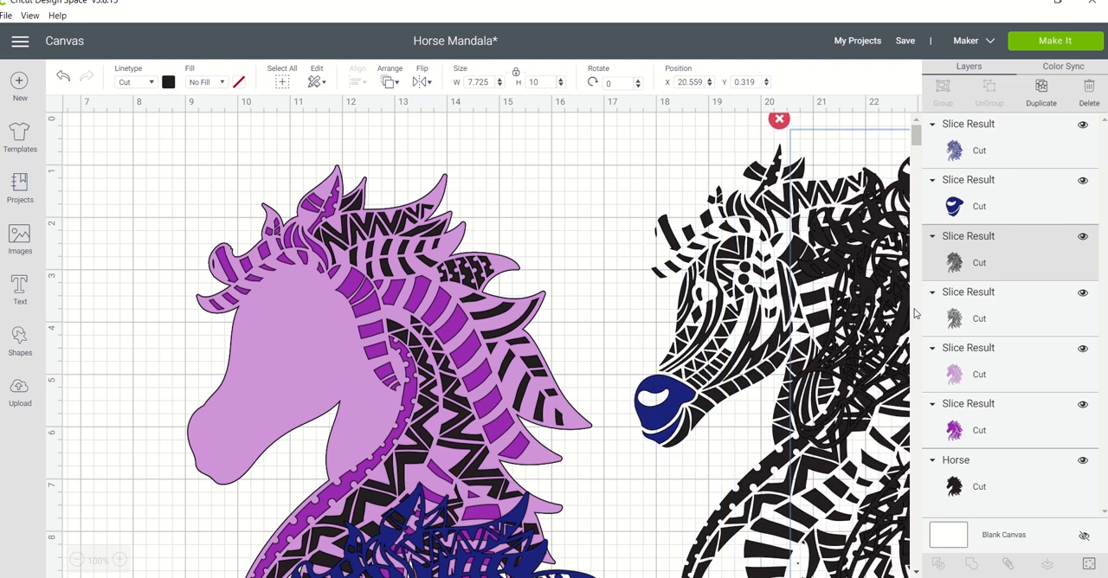
left_click(693, 361)
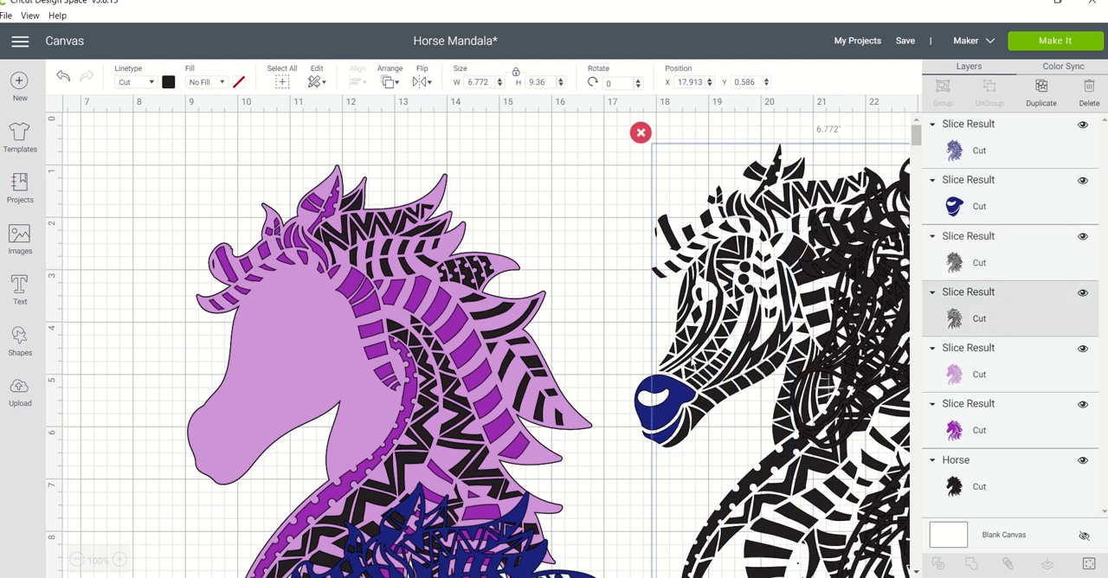
left_click_drag(704, 372, 818, 407)
left_click(658, 391)
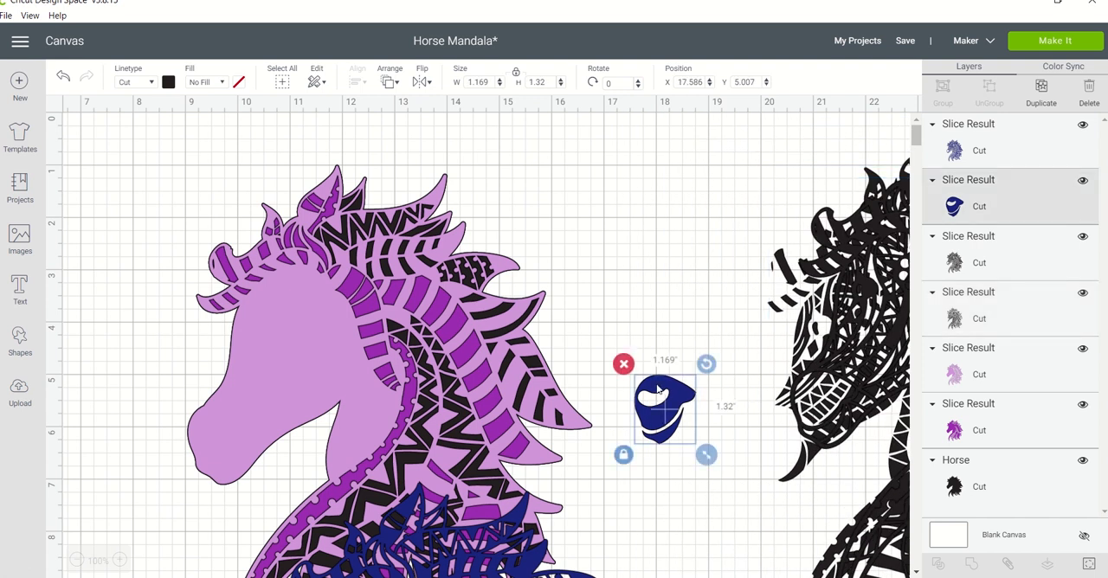
left_click_drag(658, 391, 130, 472)
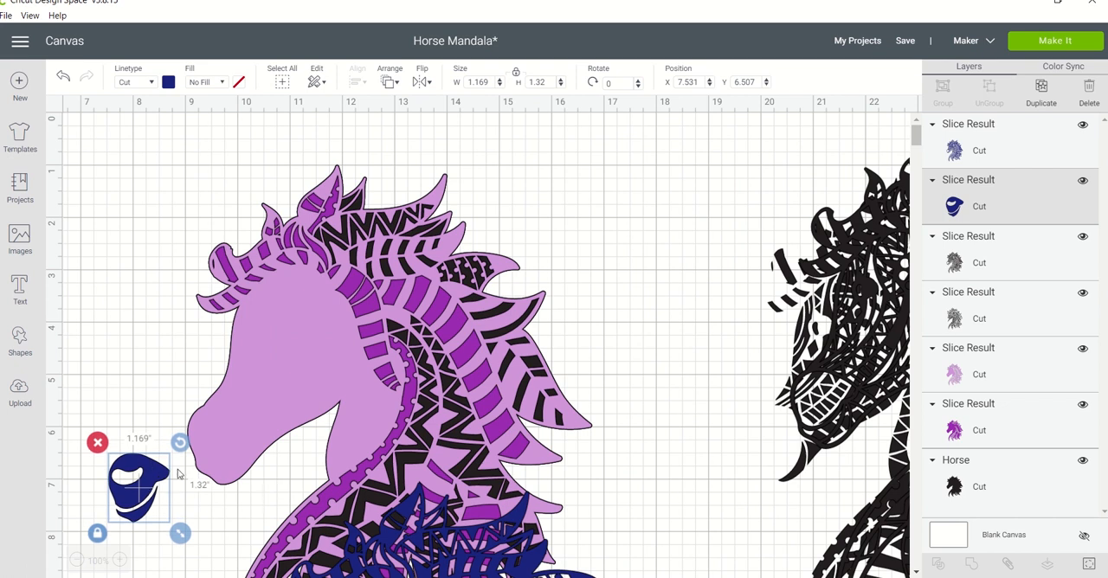
Position the navy nose piece precisely over the light purple horse's muzzle.
left_click(216, 451)
left_click_drag(158, 487, 230, 441)
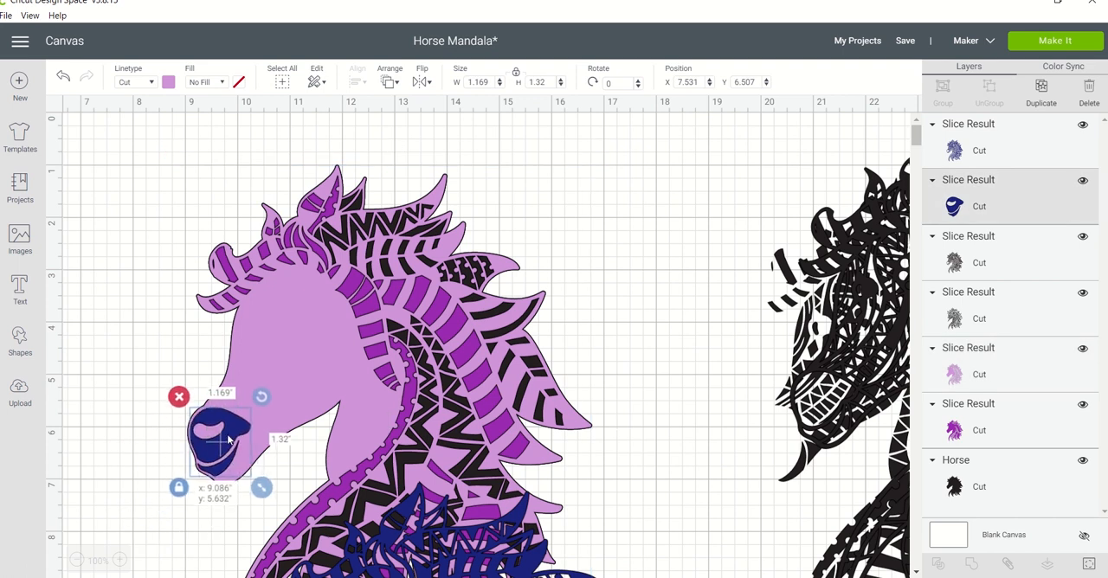
left_click_drag(230, 441, 230, 441)
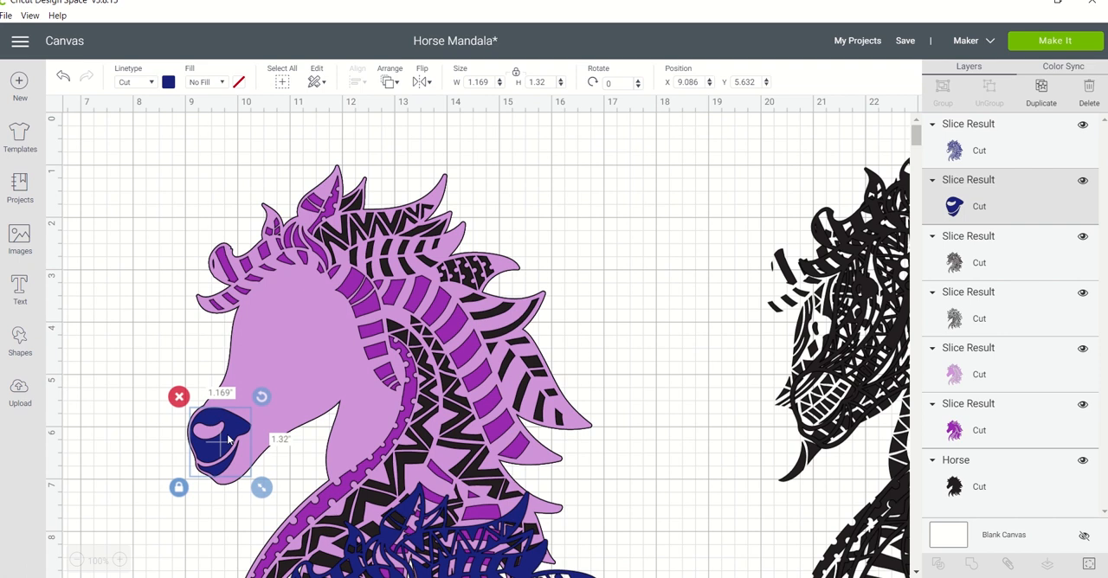
left_click_drag(230, 440, 229, 438)
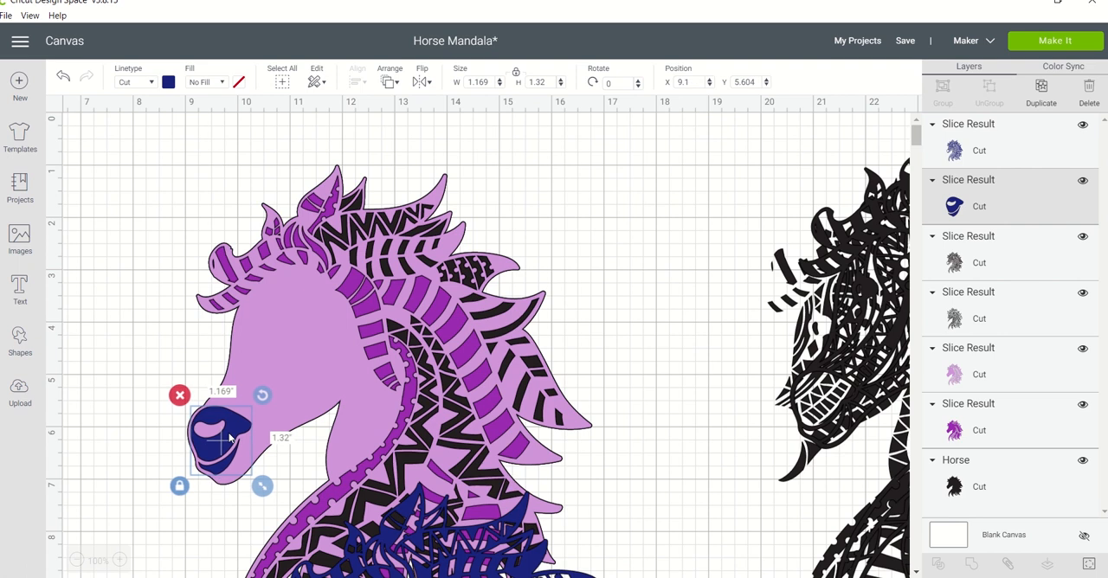
left_click(240, 353, "shift")
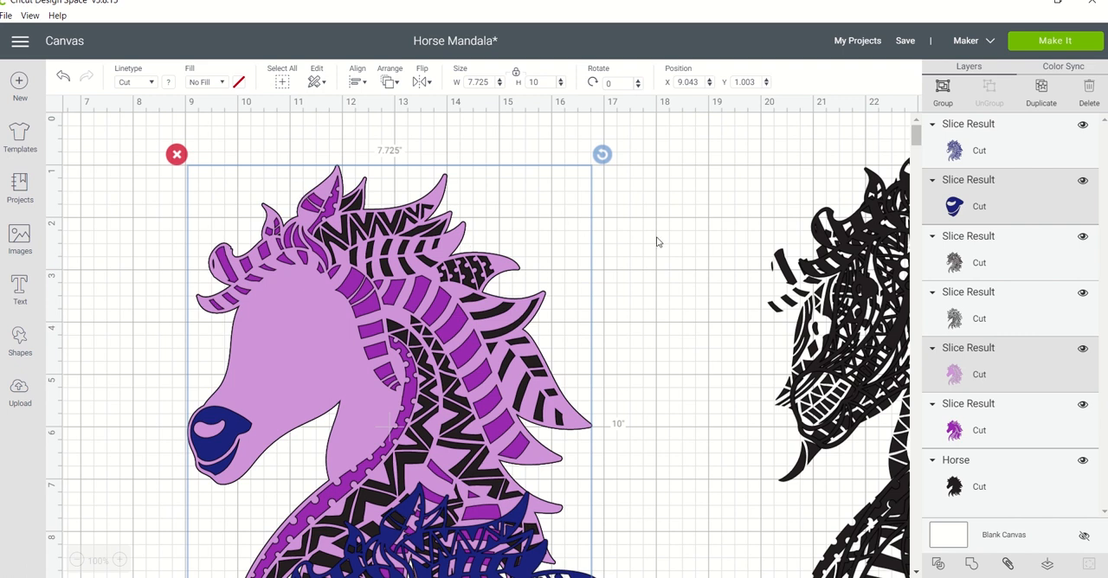
Delete both leftover black horse pieces beside the purple horse.
left_click(882, 348)
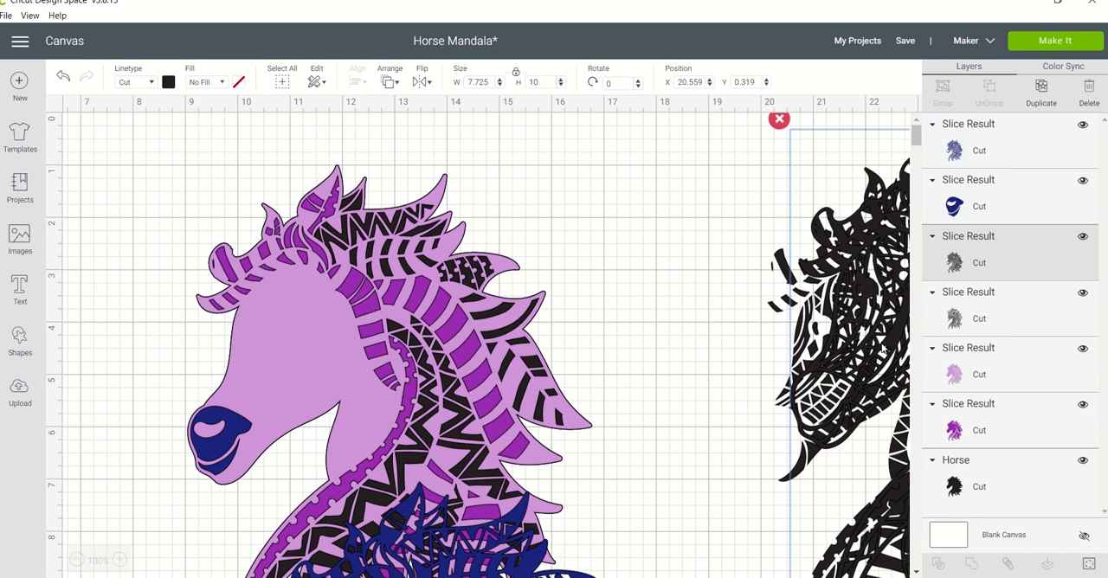
key("Delete")
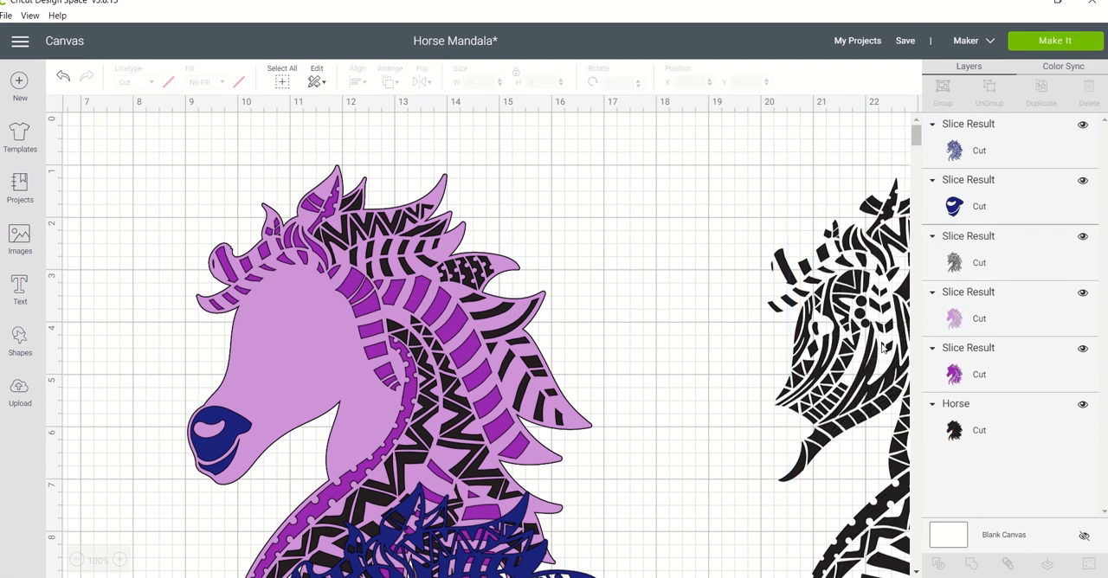
left_click(836, 421)
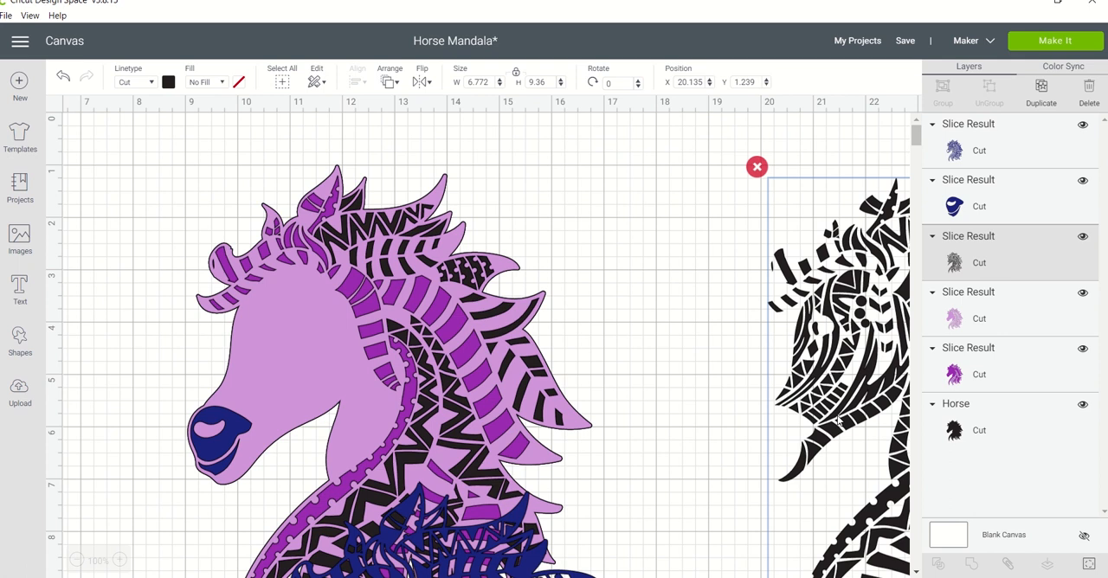
left_click_drag(836, 421, 695, 390)
right_click(695, 389)
key("Delete")
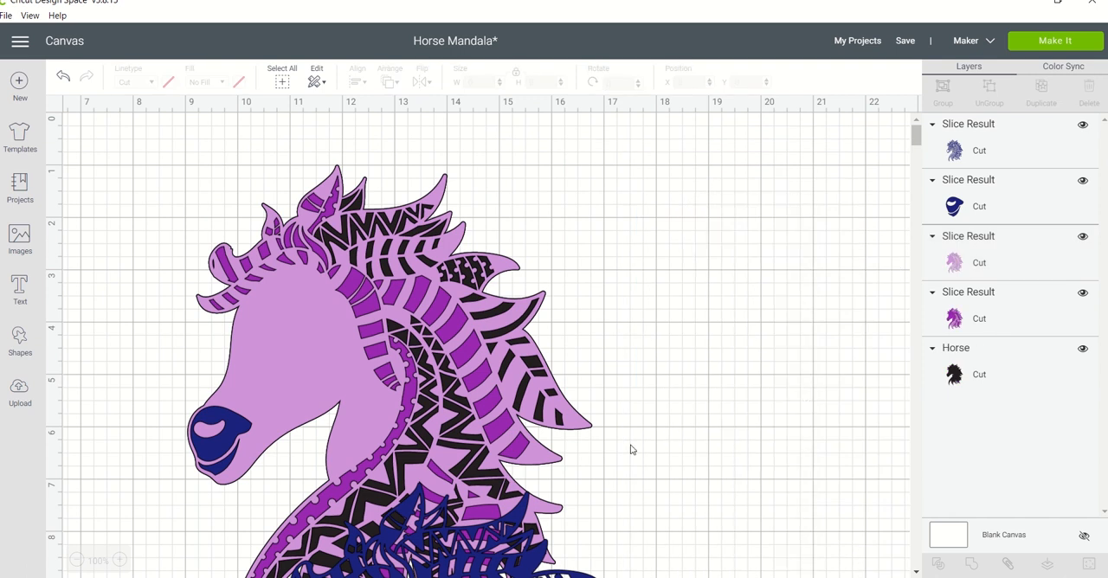
Move the navy horse off the stack to the empty canvas beside it and slice the navy nose shape out of the light purple horse.
left_click(524, 535)
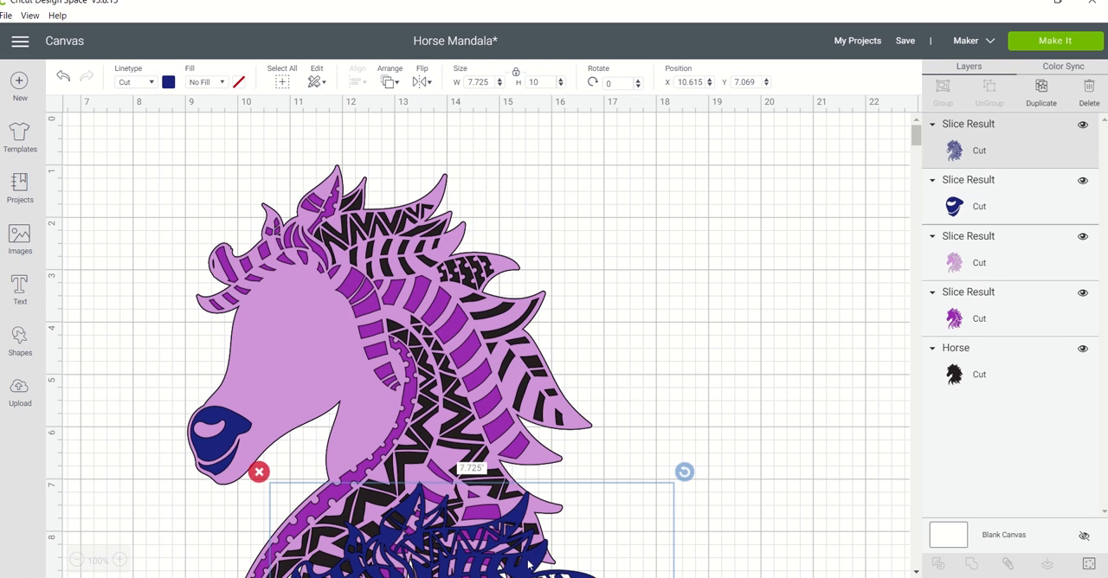
left_click_drag(528, 564, 881, 242)
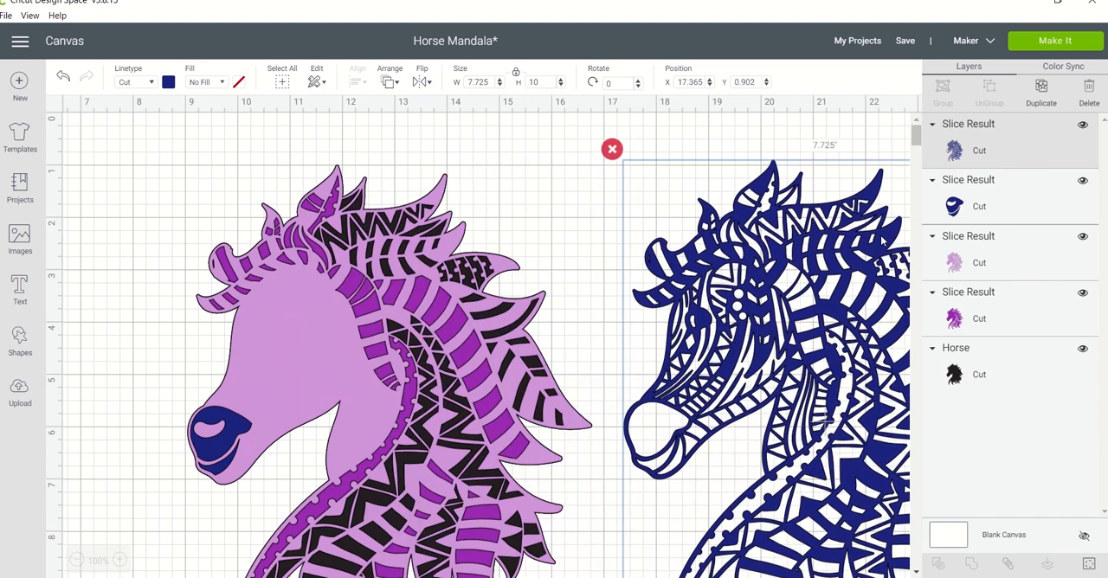
left_click(269, 344)
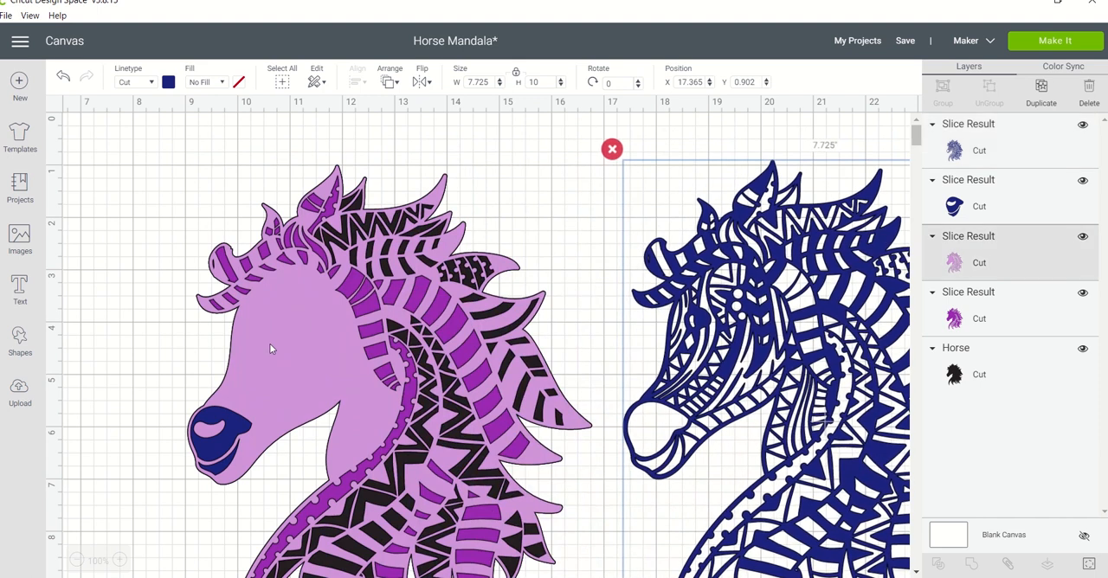
left_click(231, 432, "shift")
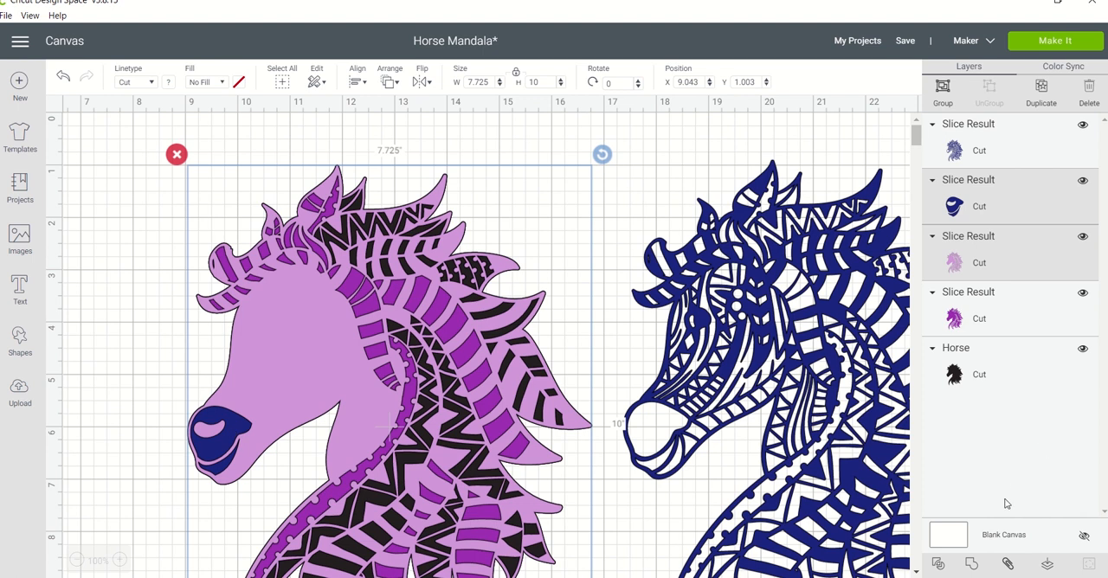
left_click(938, 565)
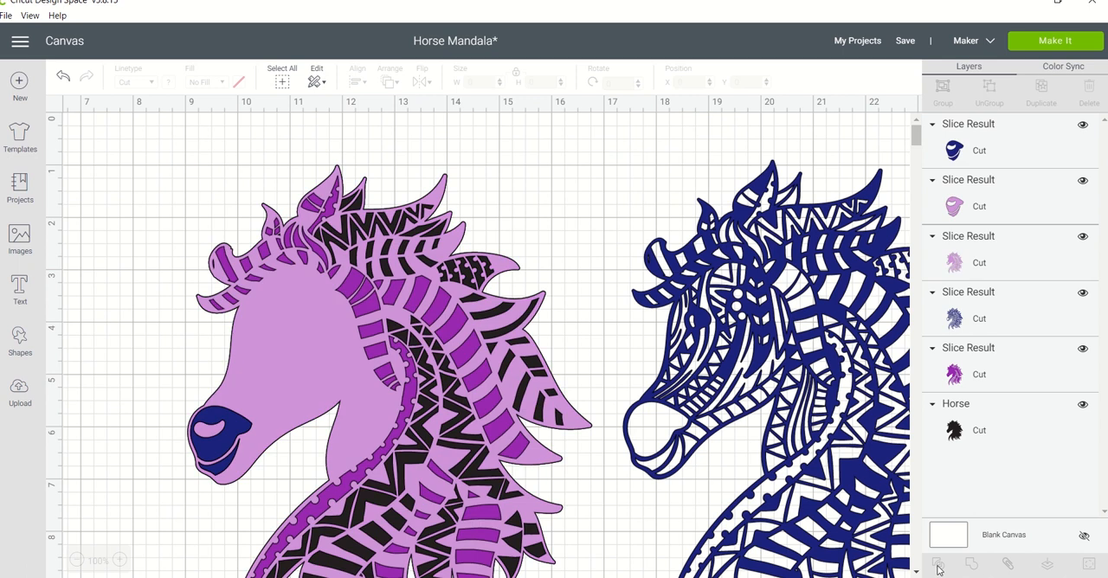
Pull the navy and light purple nose pieces off the muzzle and park them together above the horse's mane.
left_click(232, 456)
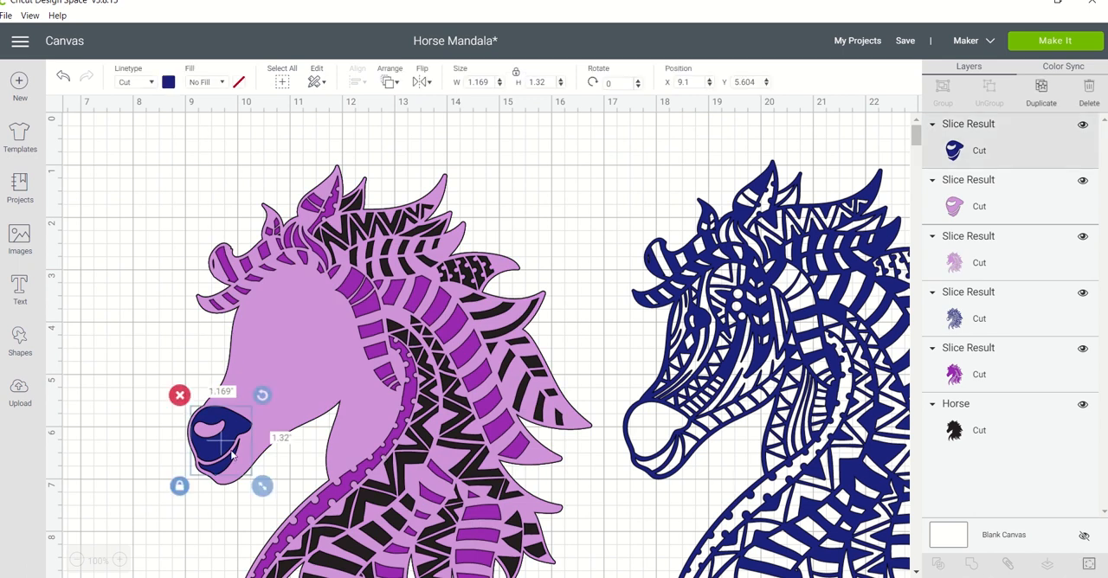
left_click_drag(235, 435, 156, 347)
left_click_drag(221, 444, 143, 353)
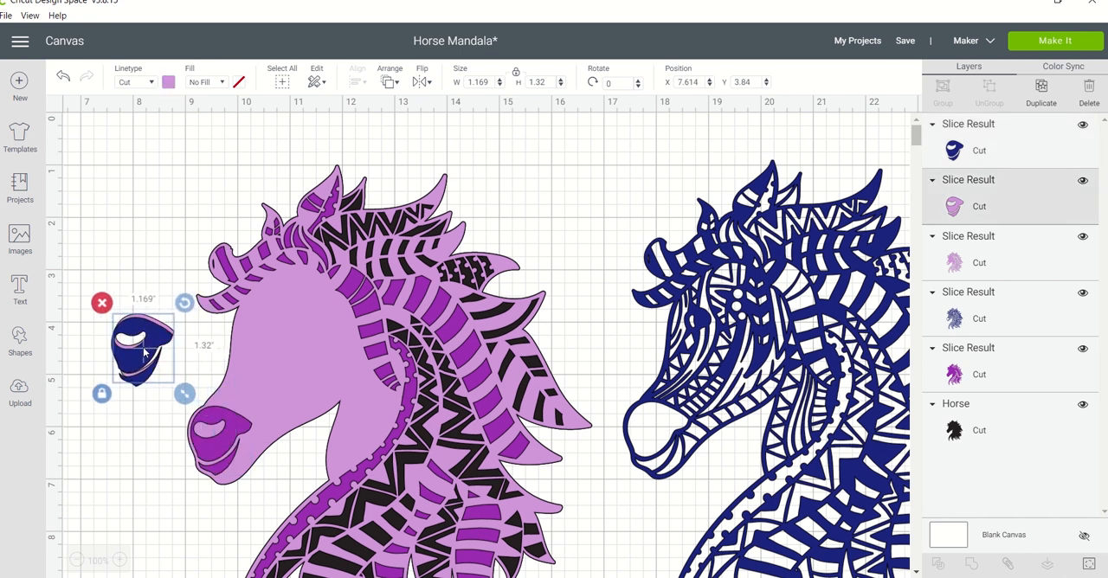
left_click(222, 456)
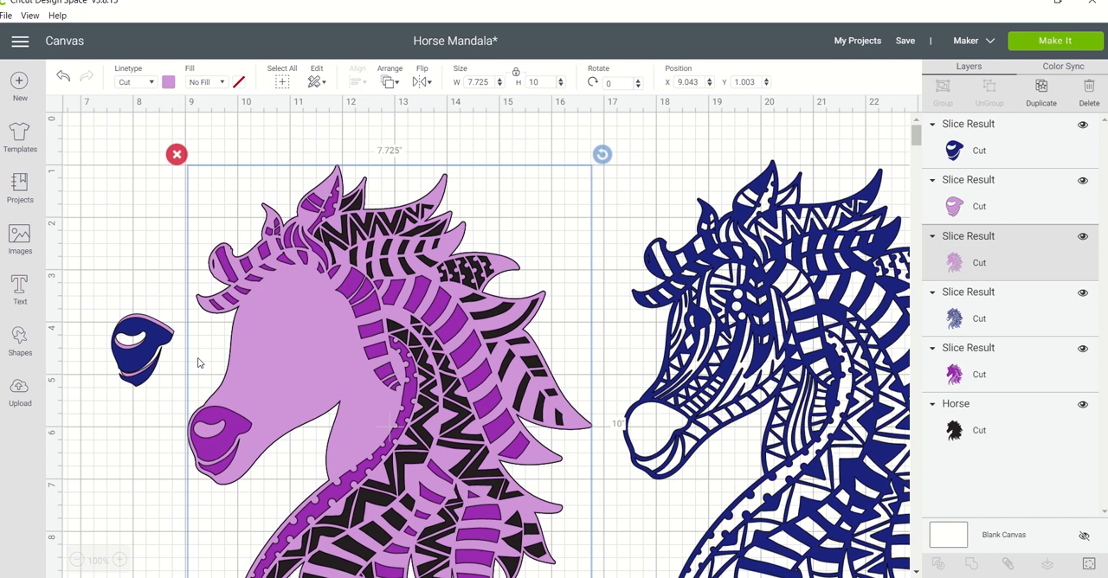
left_click(125, 288)
left_click_drag(126, 288, 573, 202)
right_click(578, 192)
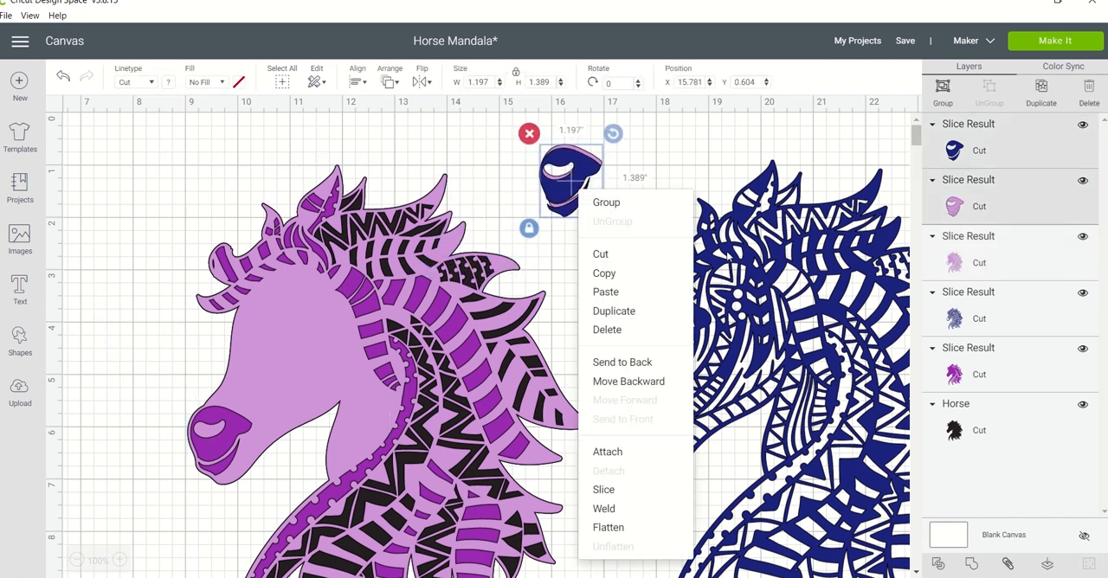
Bring the navy horse to the front and place it back over the purple horse stack.
left_click_drag(744, 261, 346, 300)
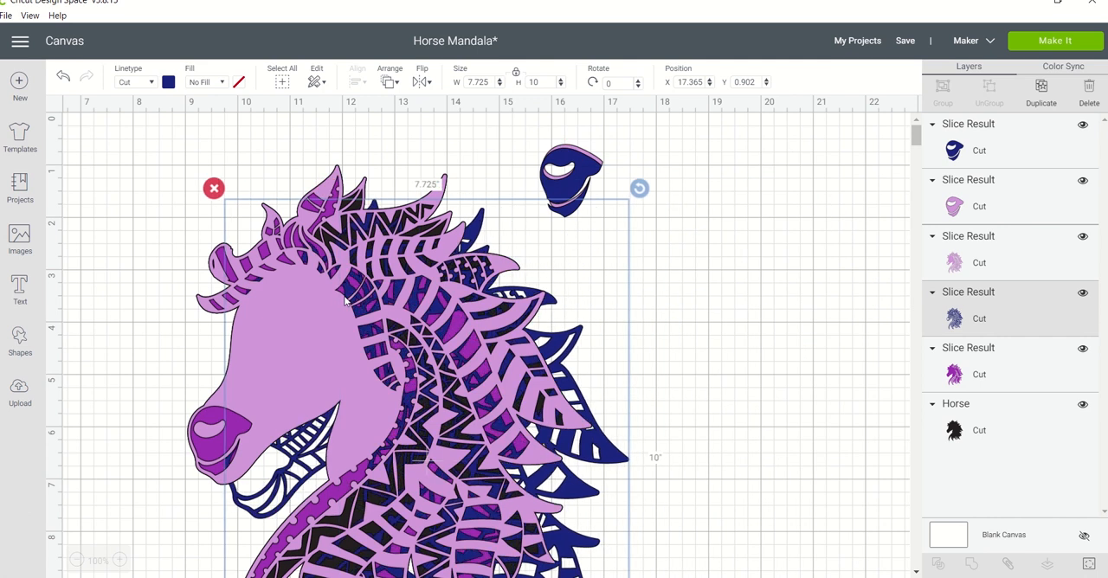
left_click(394, 87)
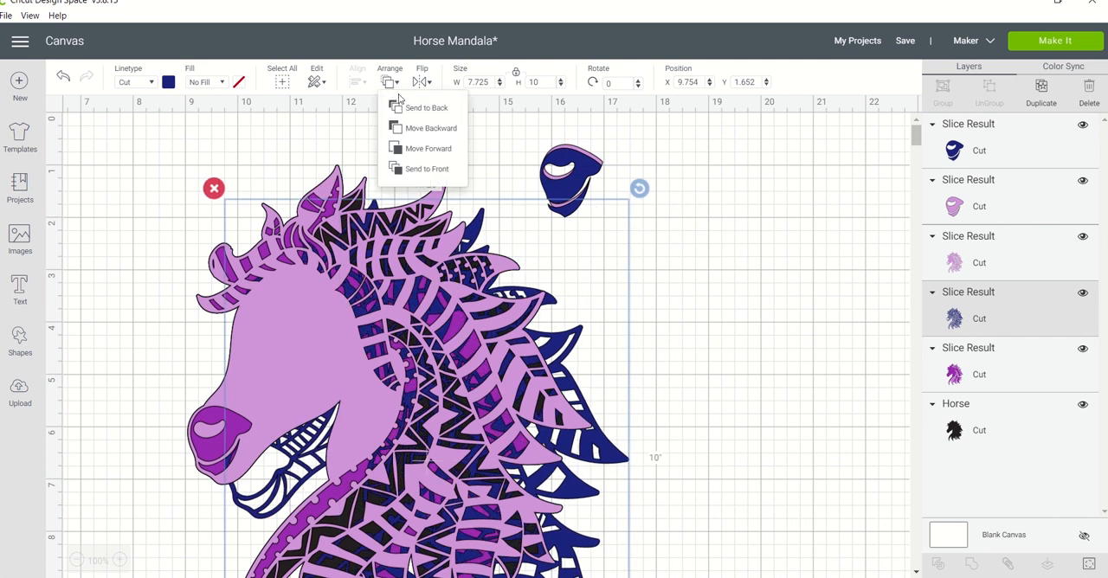
left_click(424, 169)
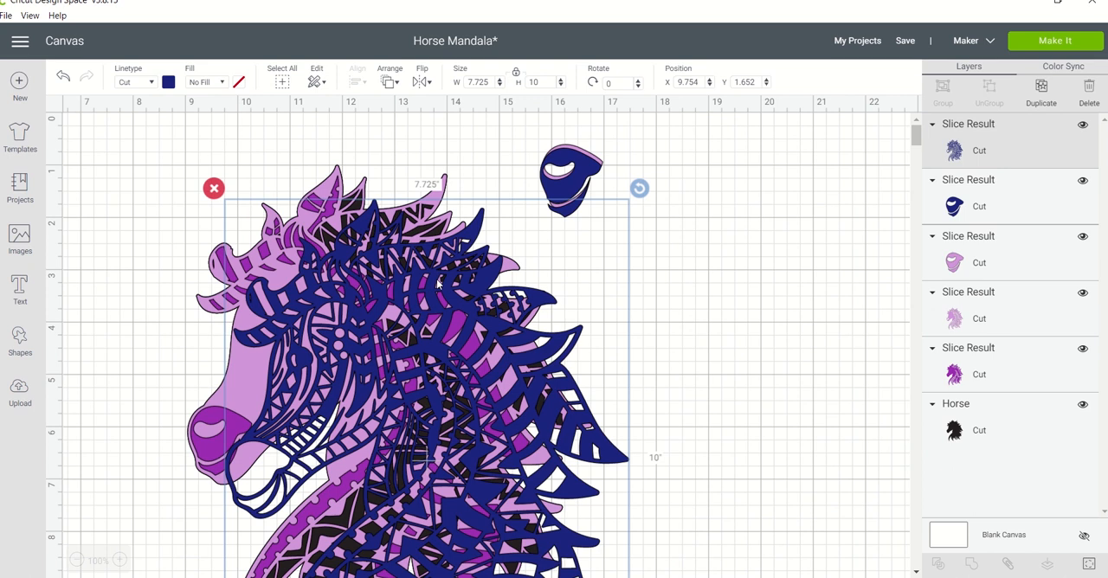
left_click_drag(441, 285, 397, 257)
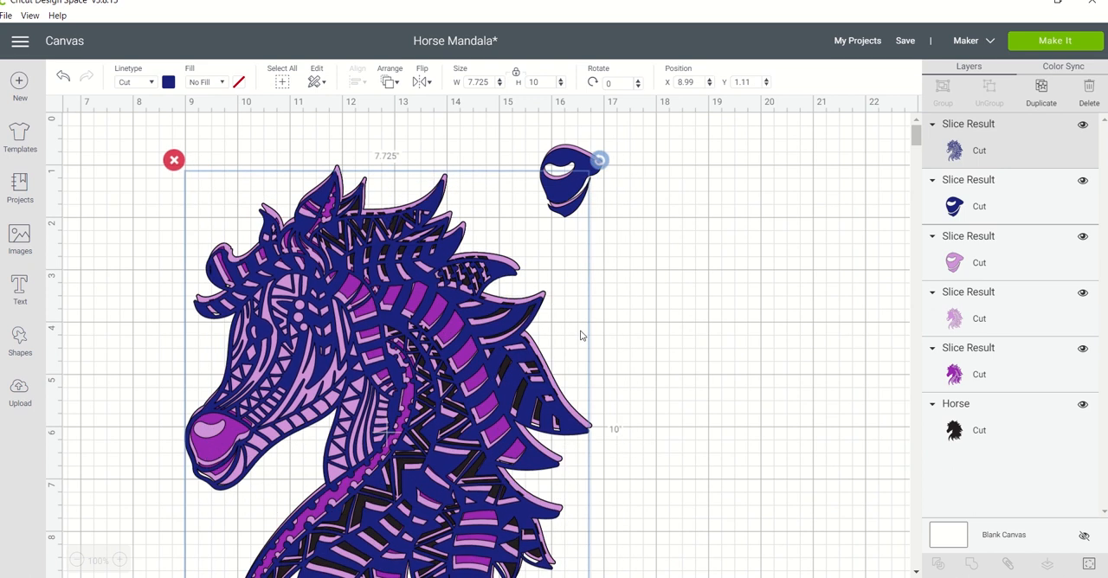
Align the navy, light purple, purple and black horse layers with each other using Center.
left_click(639, 342)
left_click_drag(638, 341, 525, 371)
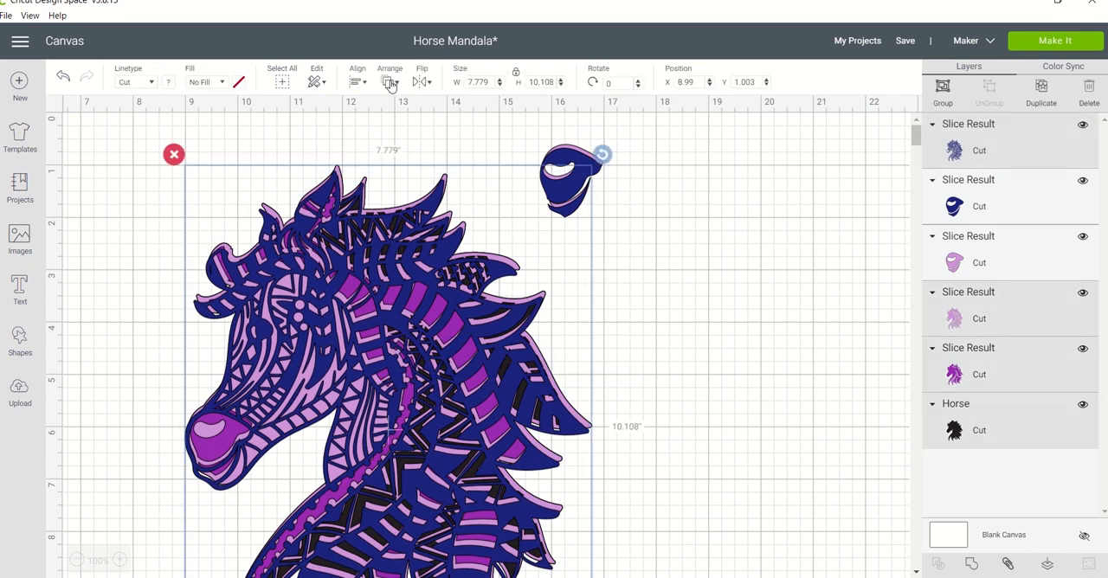
left_click(362, 84)
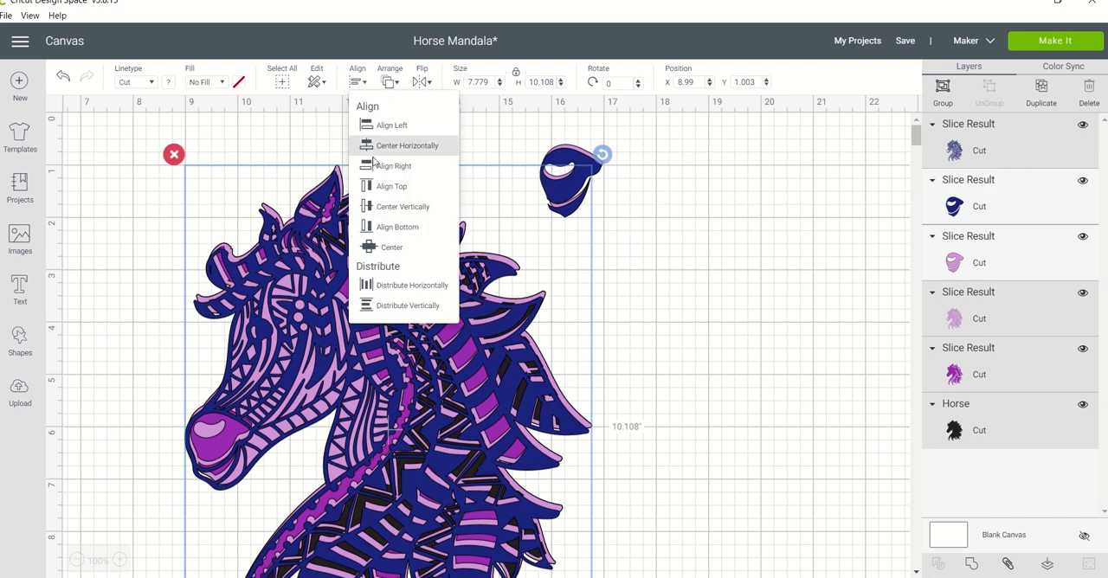
left_click(378, 253)
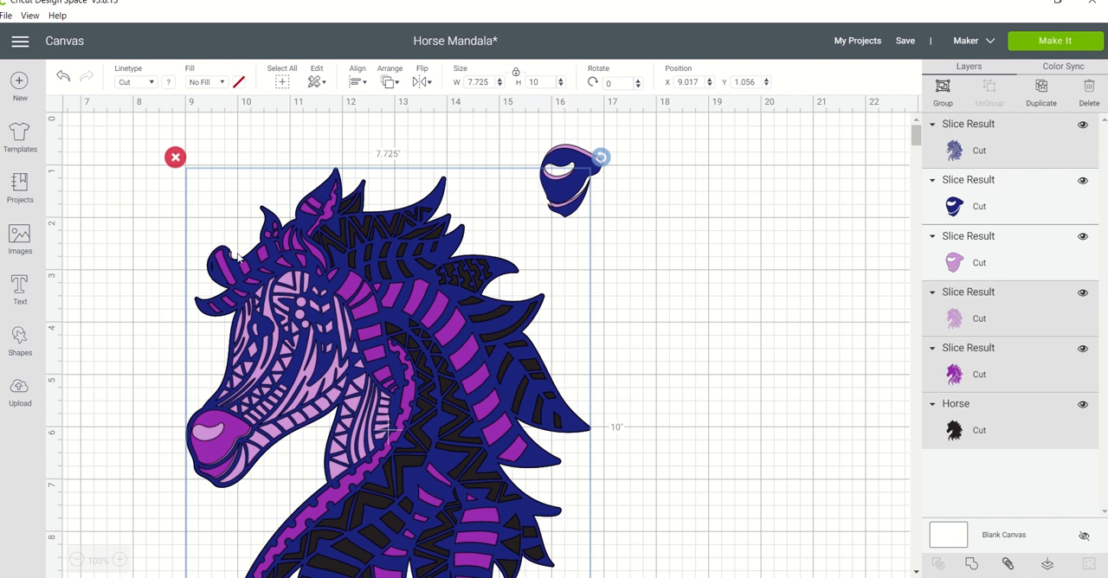
Try horizontal distribution, top alignment and right alignment on the four stacked horse layers.
left_click(359, 83)
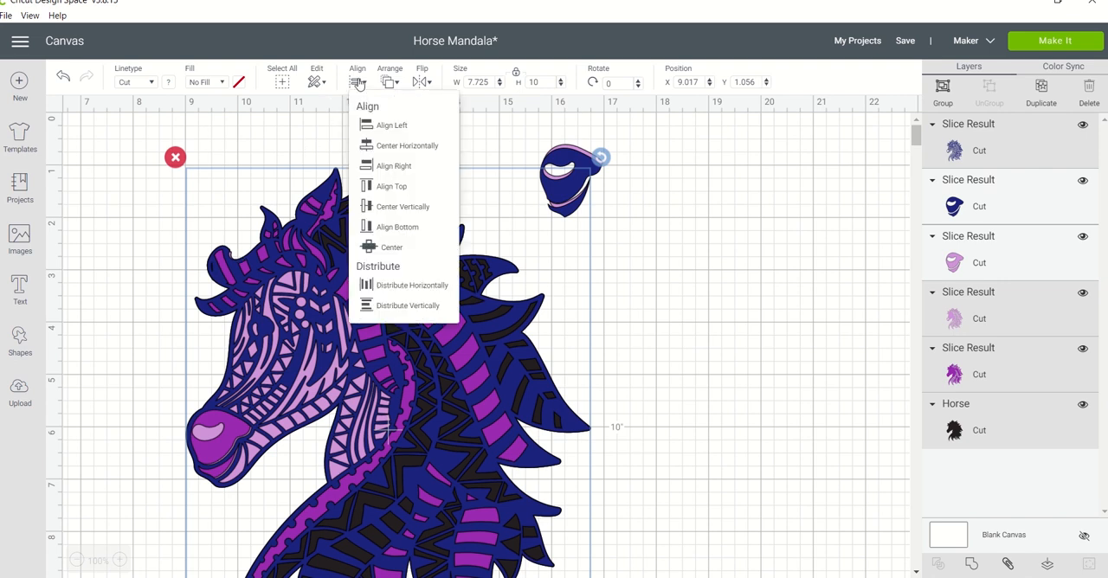
left_click(394, 286)
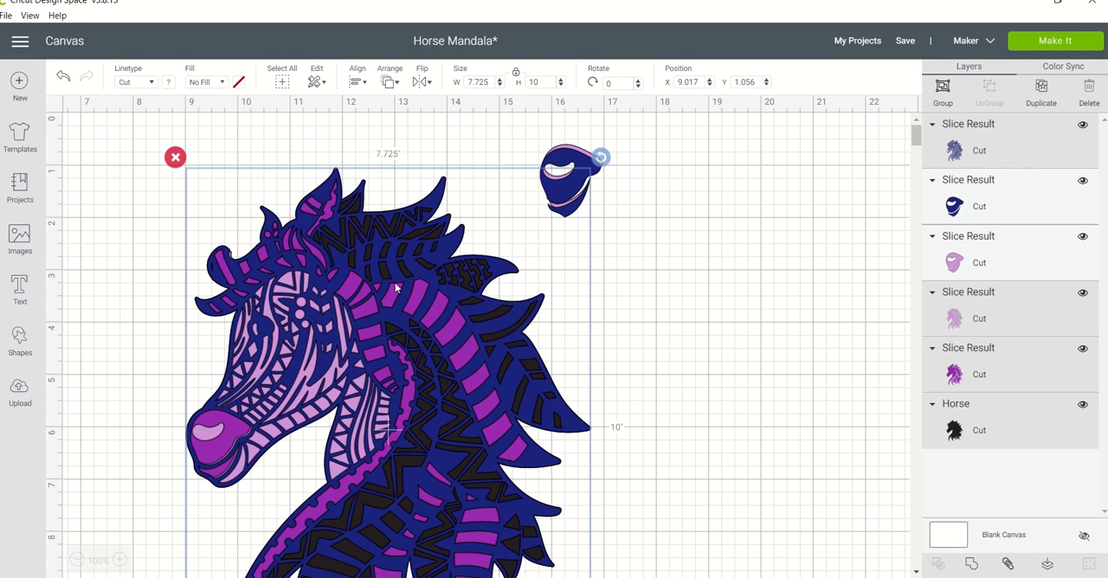
left_click(359, 82)
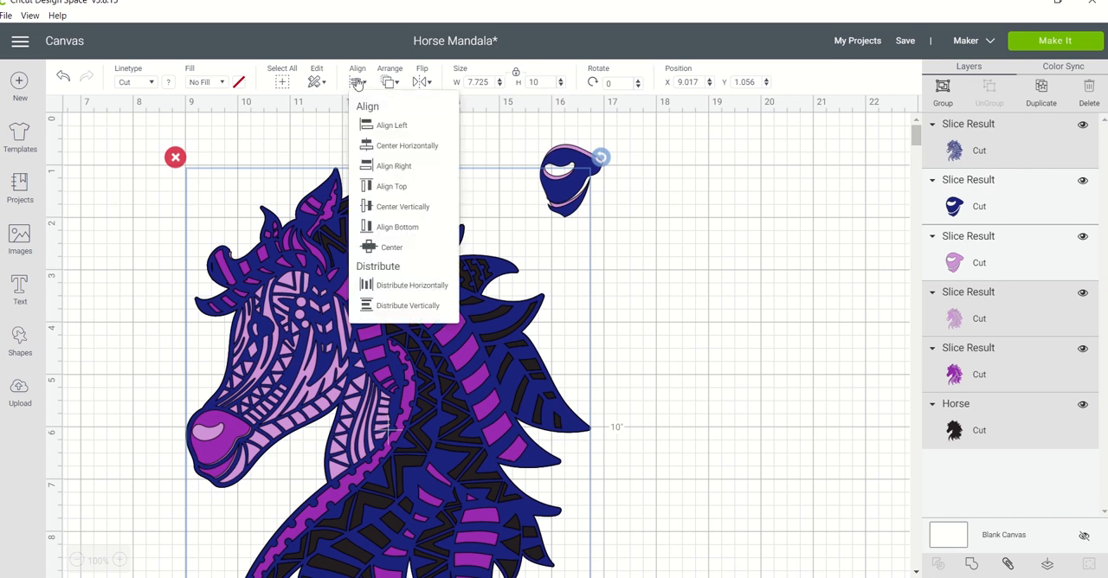
left_click(379, 190)
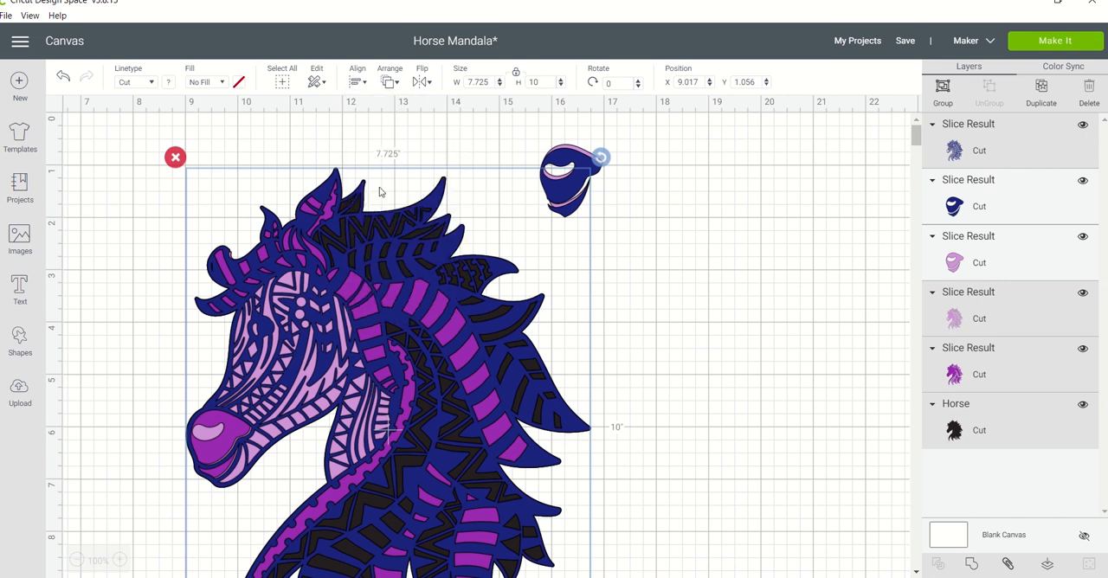
left_click(362, 83)
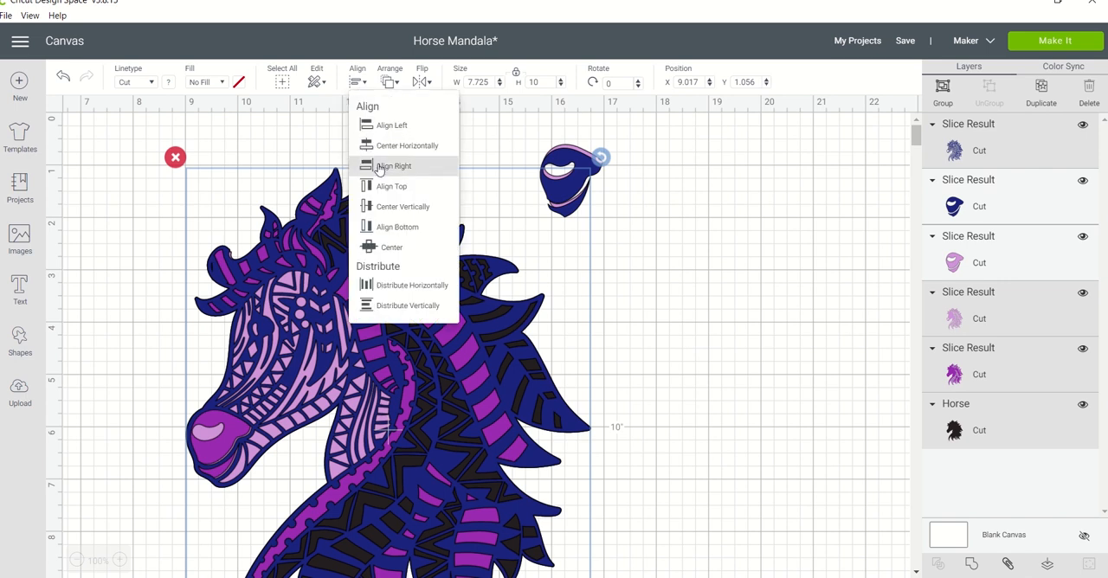
left_click(378, 169)
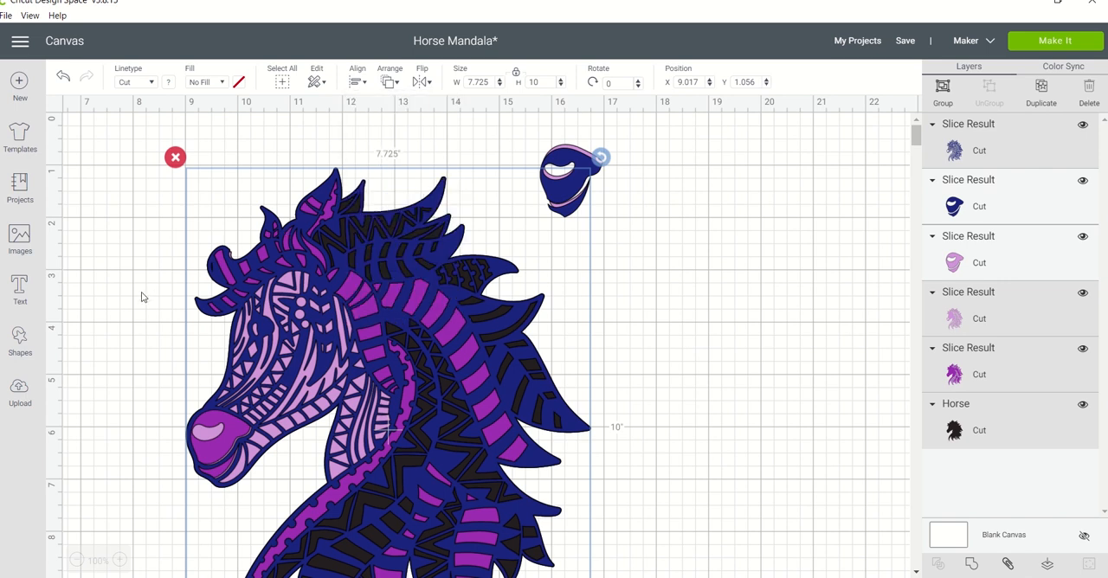
left_click(144, 297)
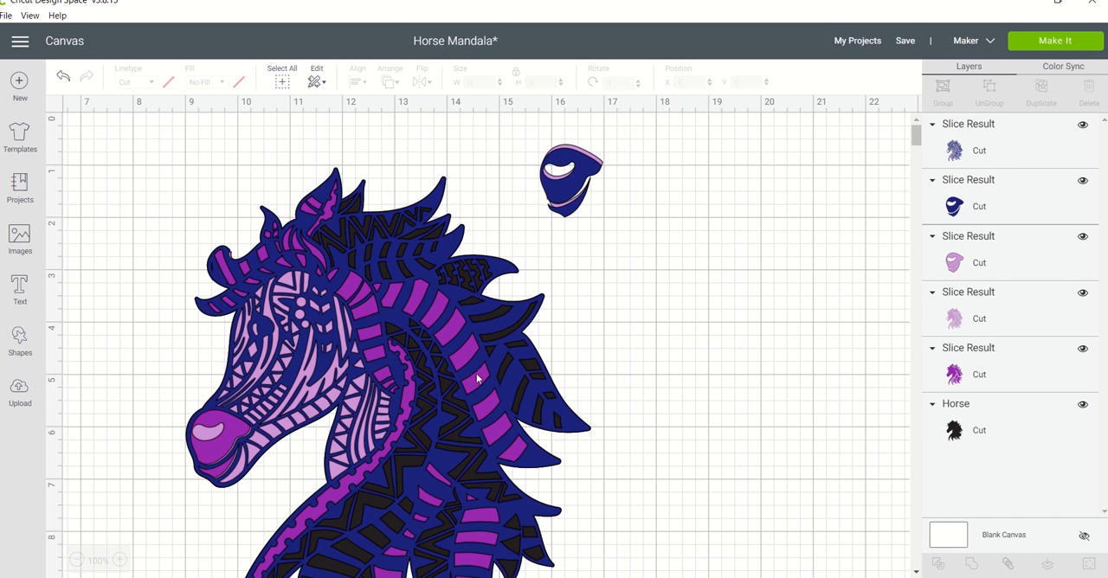
Delete the leftover navy and light purple nose pieces above the mane.
left_click_drag(615, 217, 537, 164)
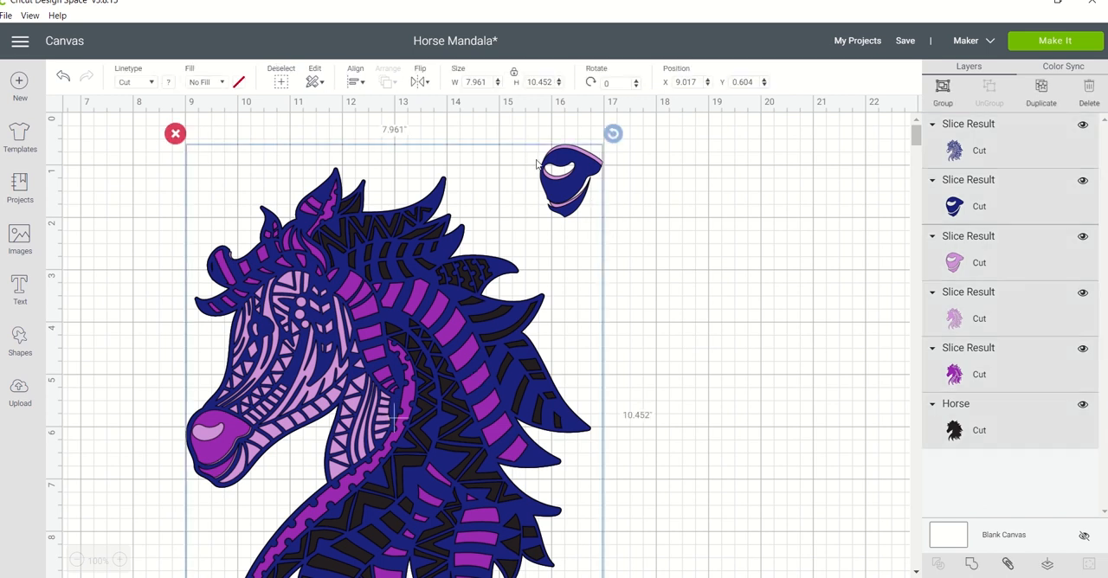
left_click(990, 200)
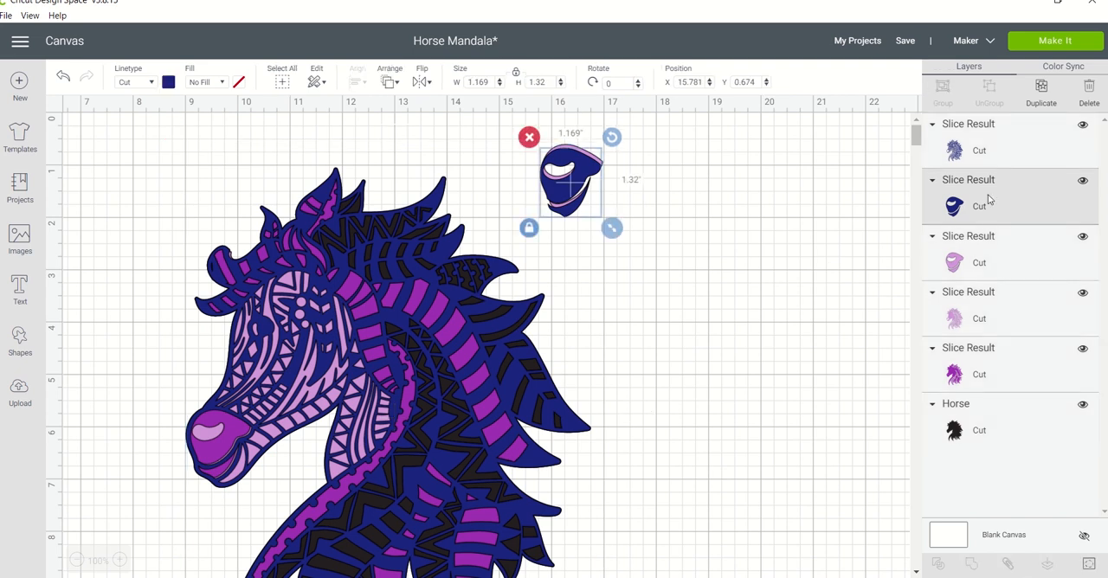
left_click(982, 257, "shift")
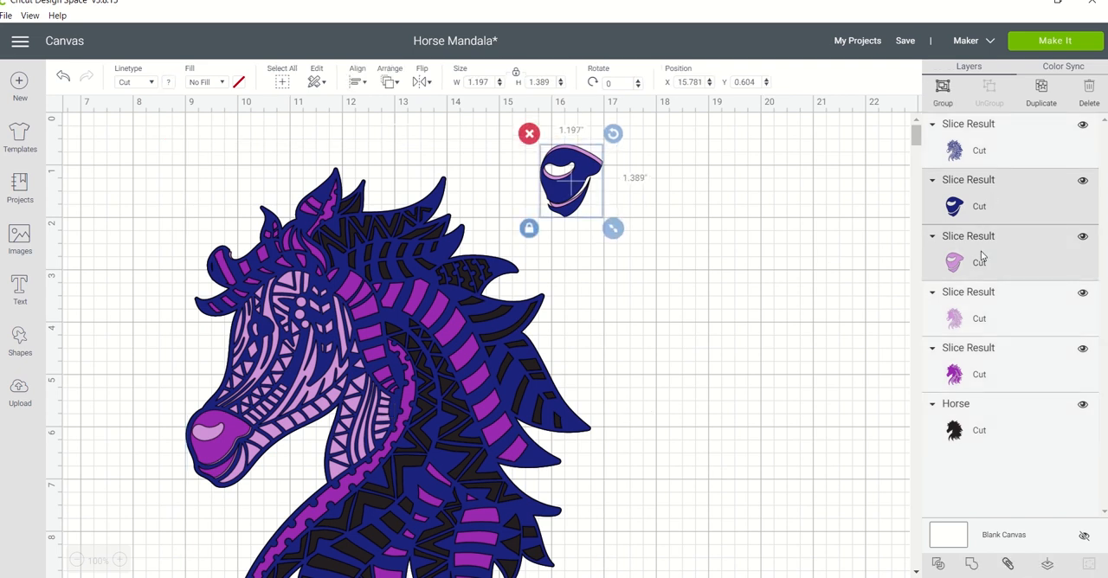
key("Delete")
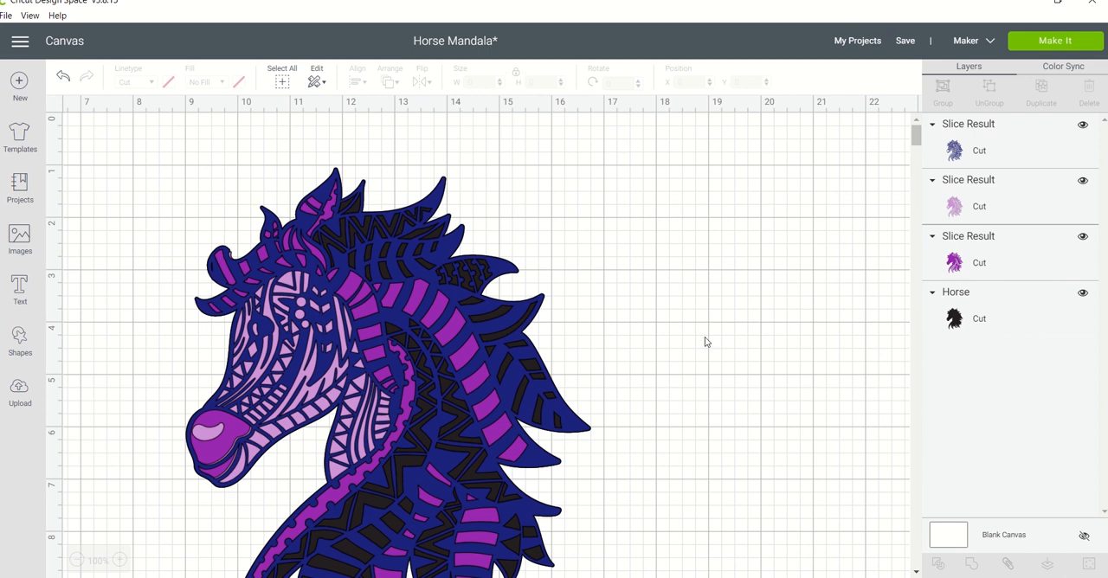
Move all four stacked horse layers together slightly up and to the right on the canvas.
left_click_drag(658, 459, 101, 317)
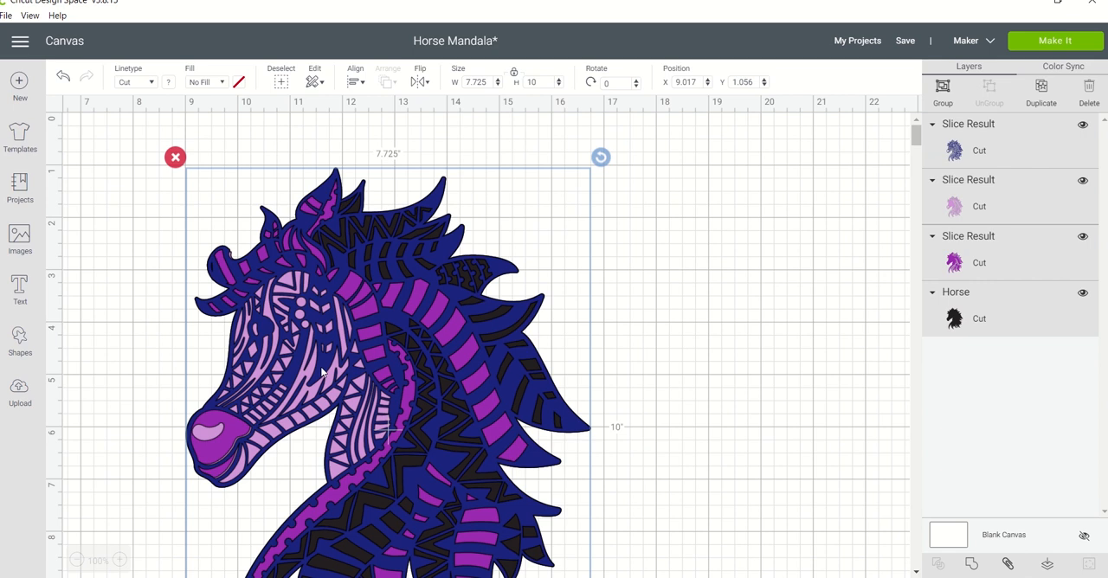
left_click_drag(321, 371, 336, 350)
left_click(730, 331)
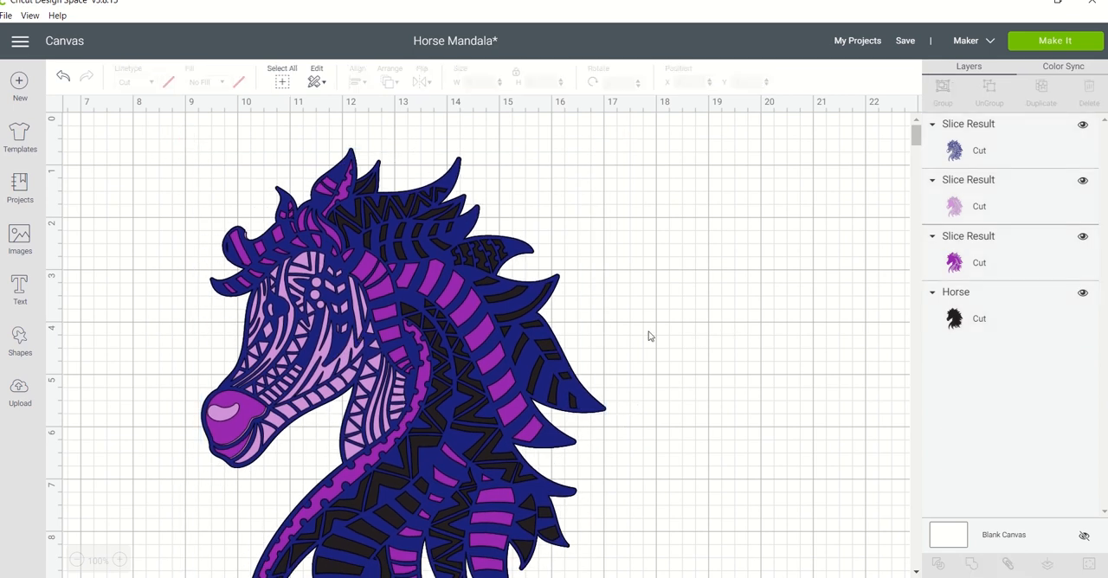
Nudge the navy horse layer slightly out of line with the layers beneath it.
mouse_move(487, 370)
left_mouse_down()
mouse_move(502, 362)
mouse_move(487, 372)
left_mouse_up()
left_click(805, 212)
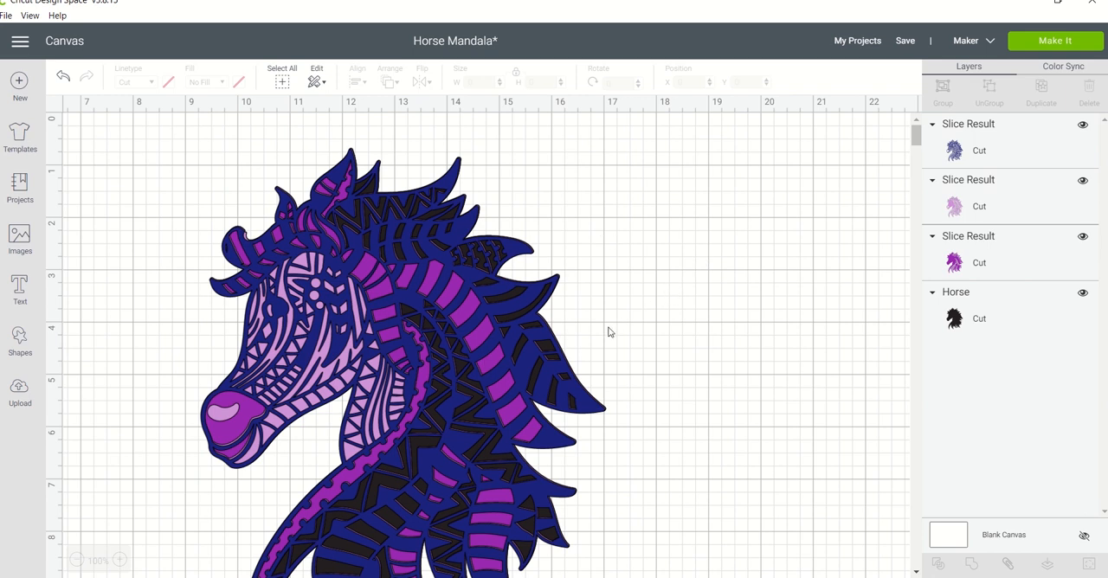
left_click(495, 363)
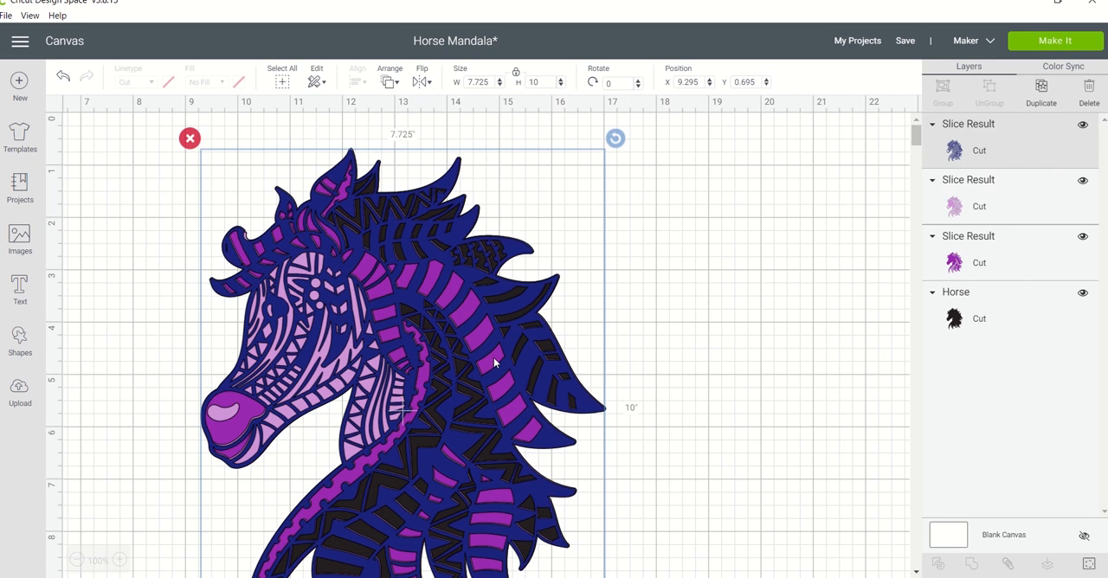
mouse_move(494, 361)
left_mouse_down()
mouse_move(493, 352)
mouse_move(496, 361)
left_mouse_up()
left_click(690, 302)
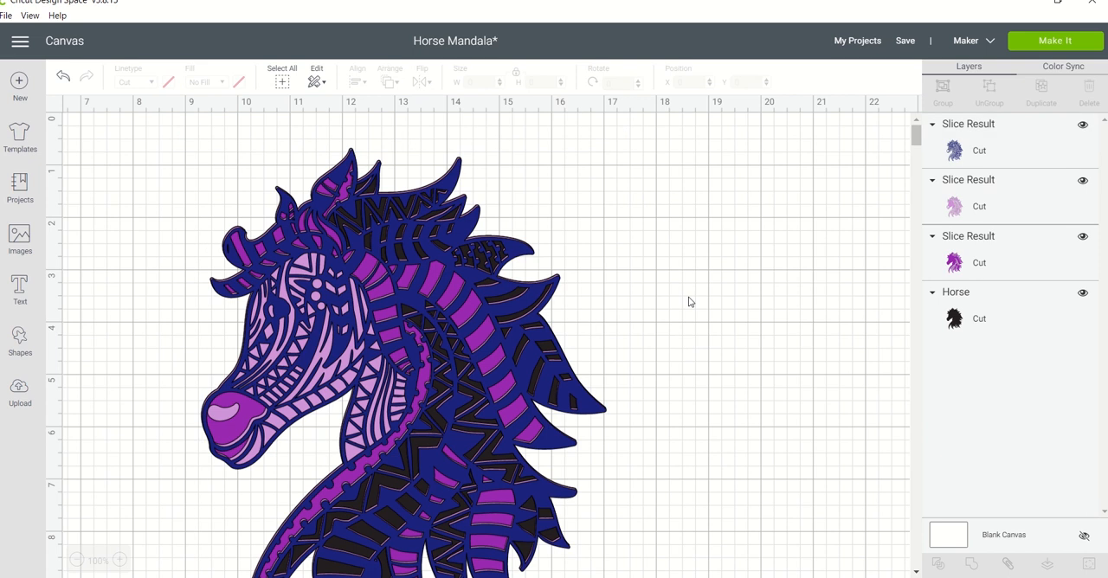
Realign the navy, light purple, purple and black horse layers using Center.
left_click_drag(690, 299, 539, 386)
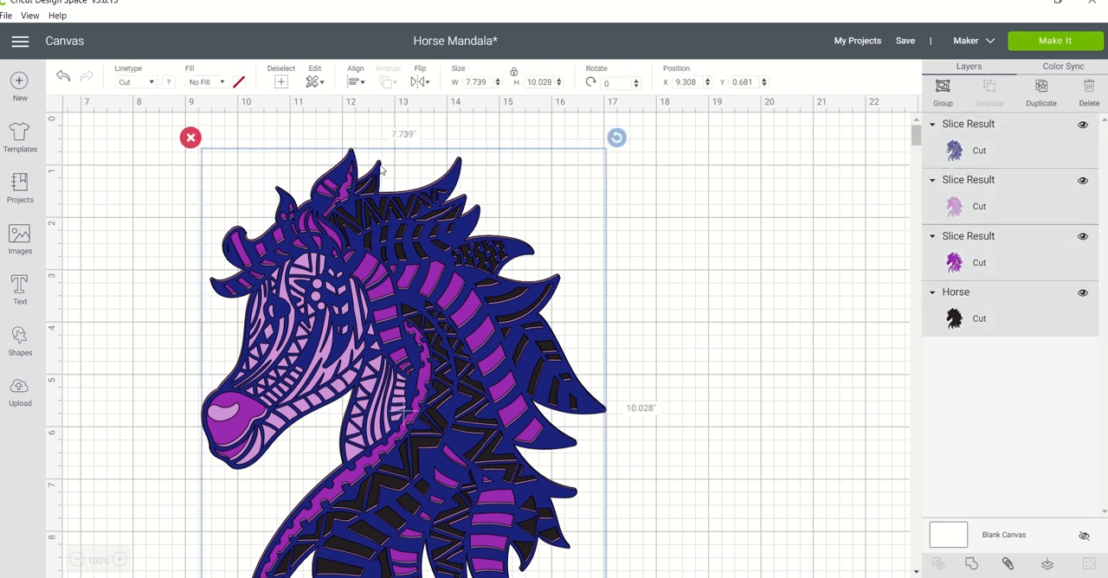
left_click(358, 83)
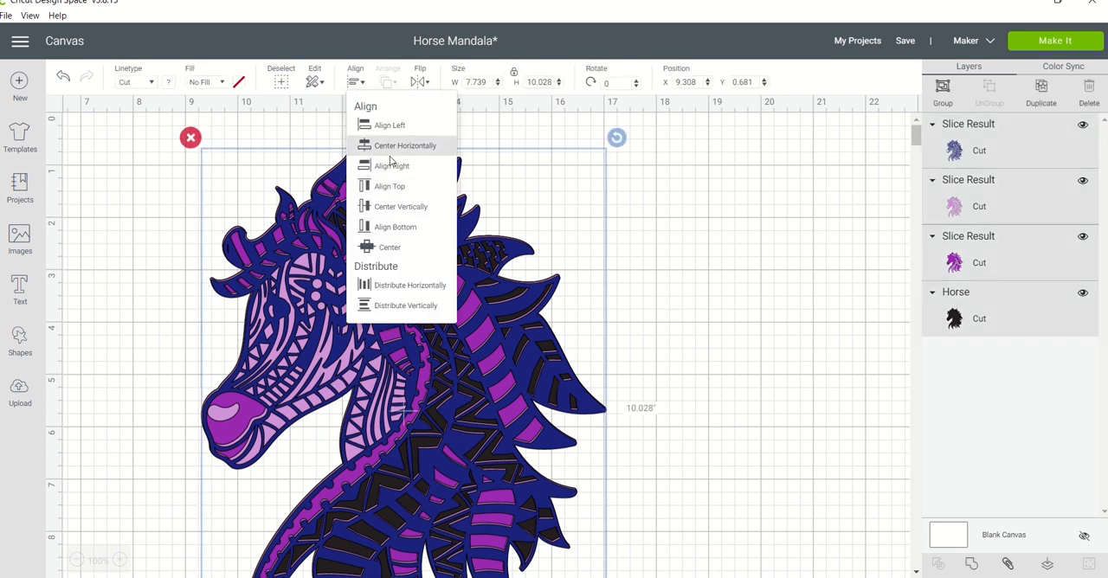
left_click(389, 249)
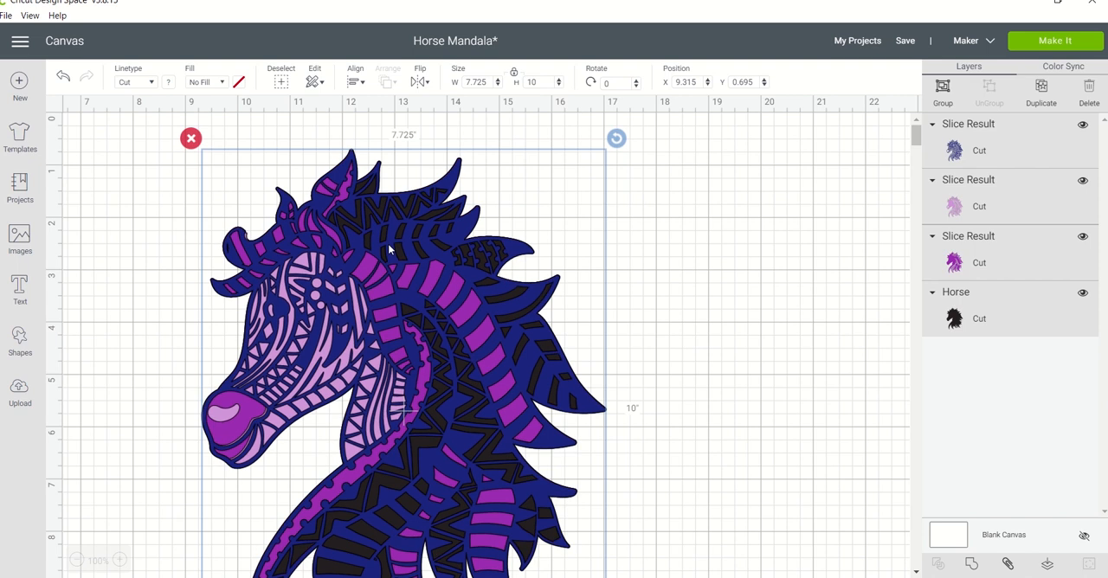
left_click(654, 262)
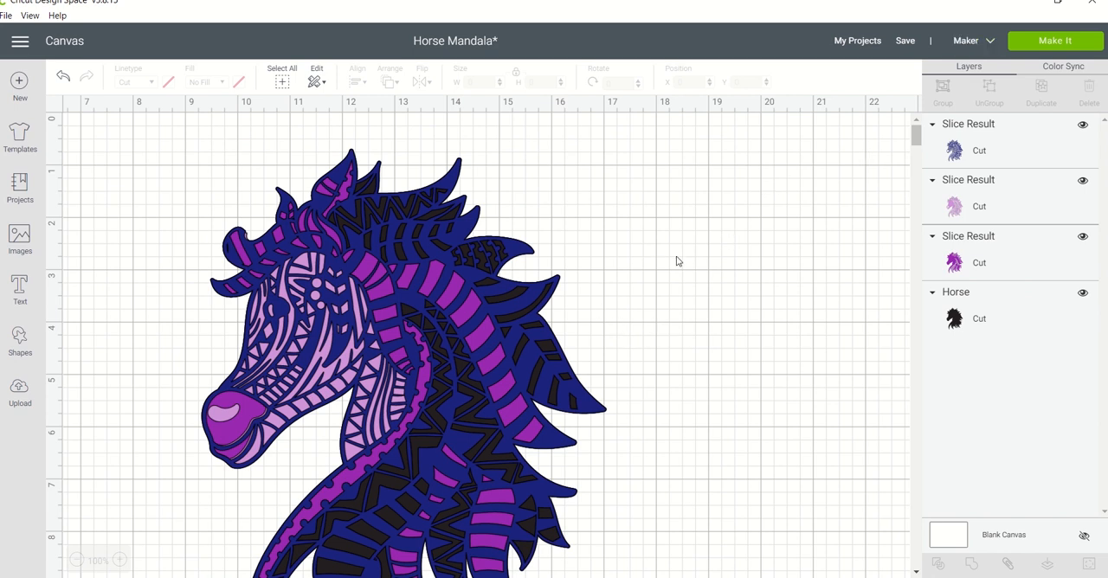
Group the four aligned horse layers into one object.
left_click_drag(677, 260, 534, 415)
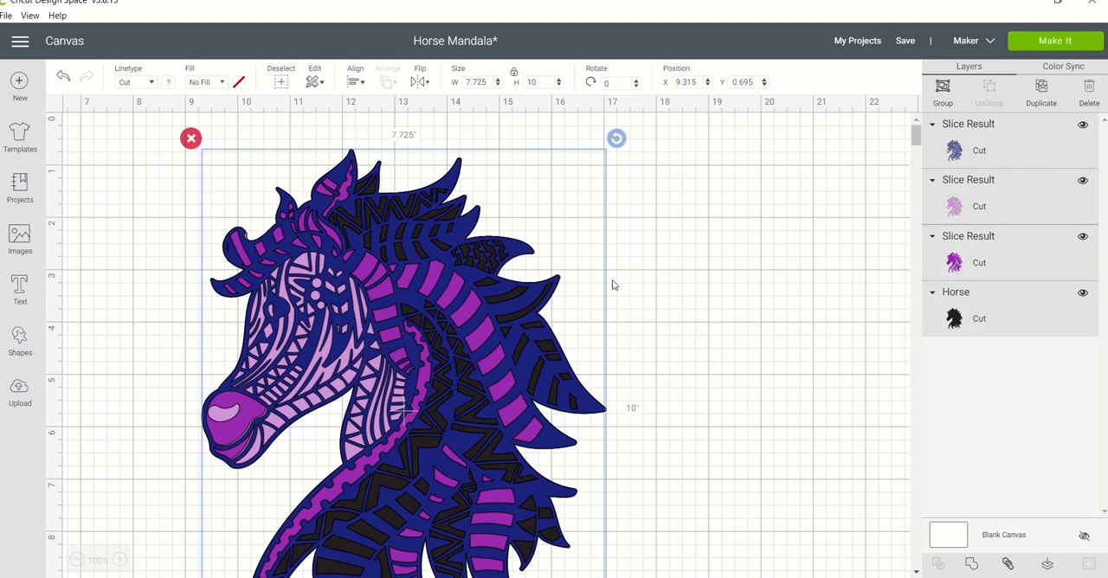
left_click(942, 87)
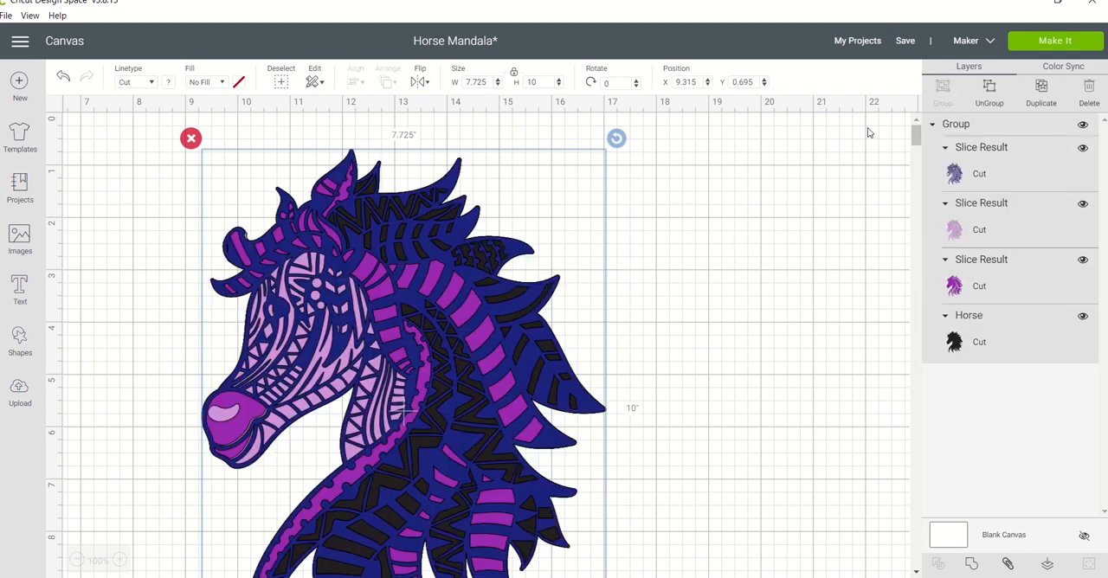
left_click(798, 216)
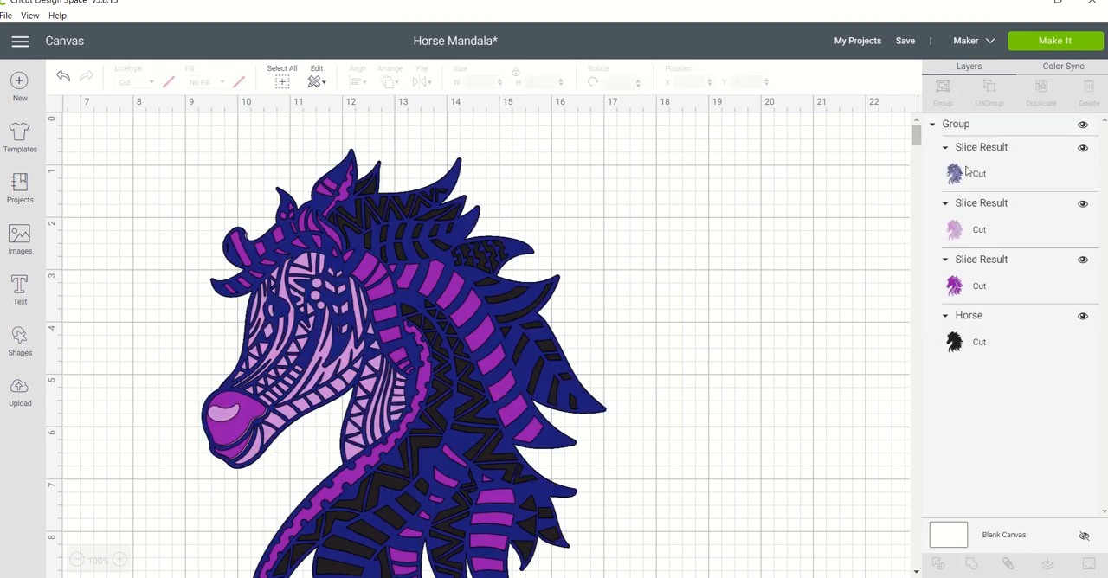
Preview the navy, purple, light purple and black cutting mats one by one, and return to the canvas.
left_click(1052, 45)
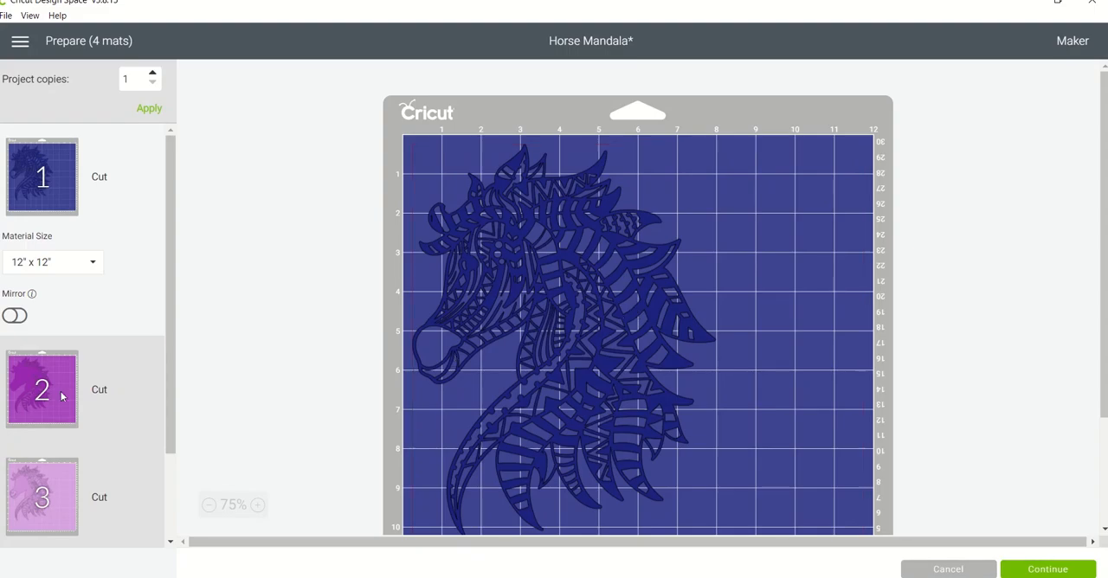
left_click(52, 399)
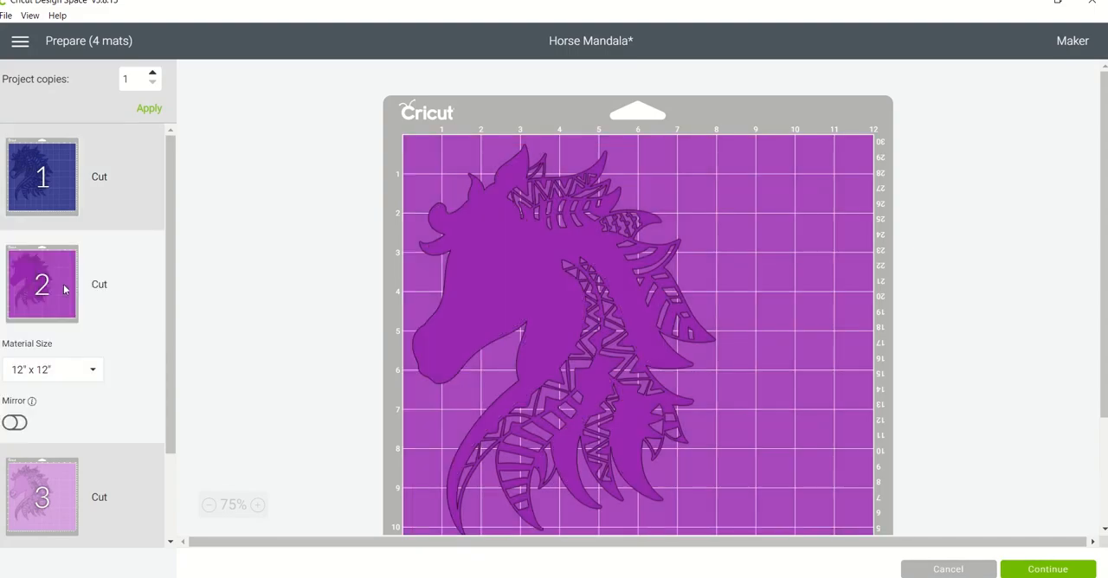
left_click(62, 201)
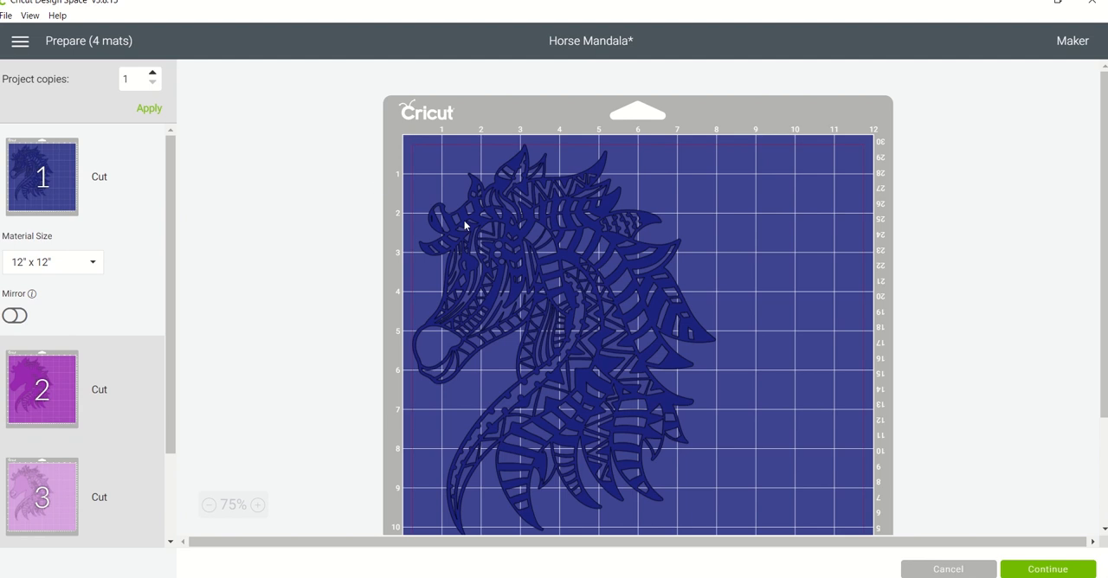
left_click(33, 399)
left_click(39, 480)
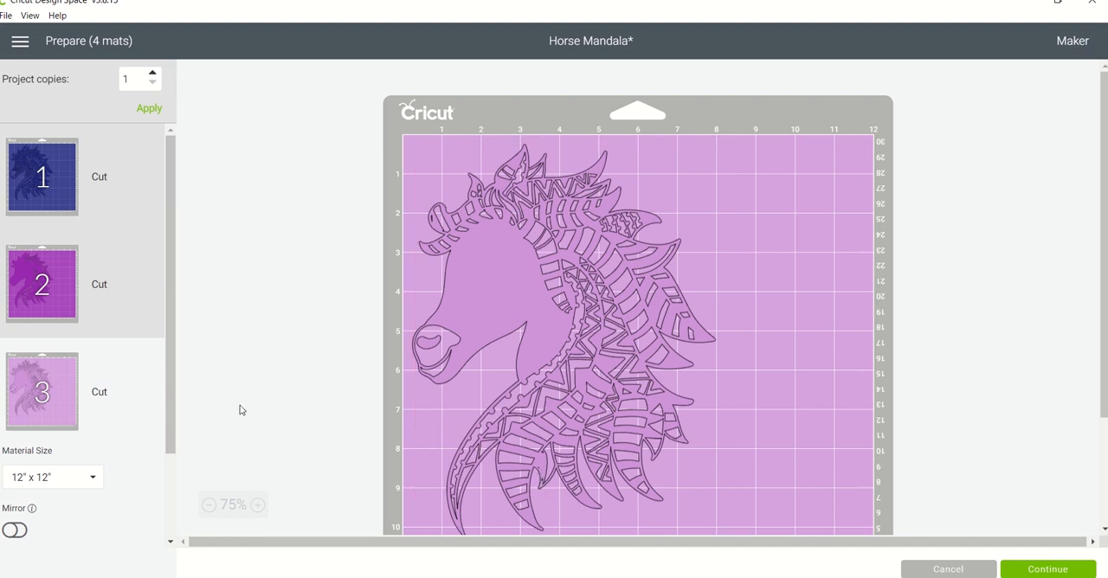
left_click_drag(173, 418, 171, 503)
left_click(41, 507)
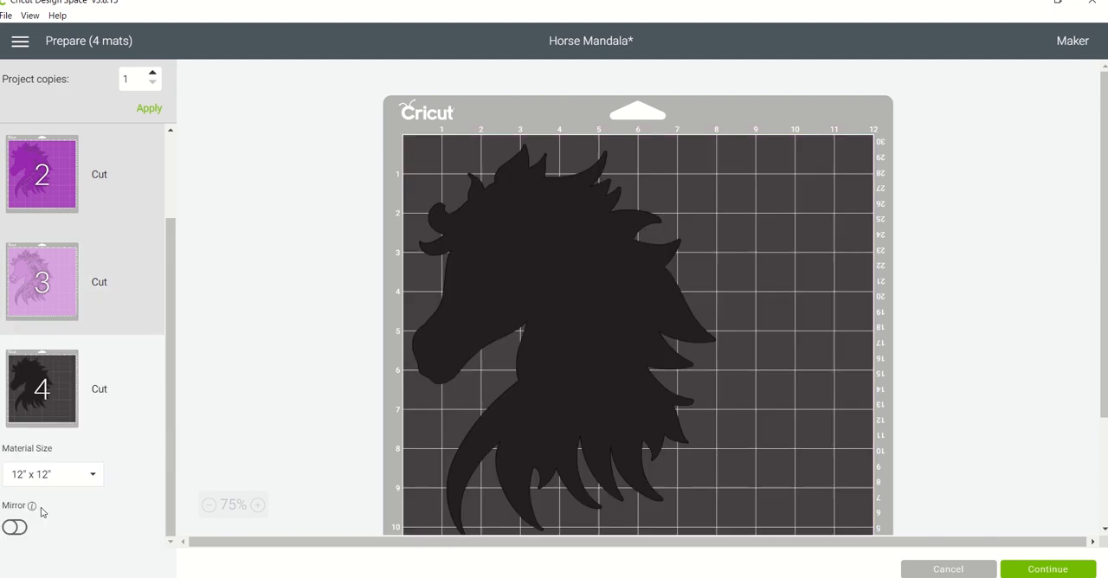
left_click(61, 313)
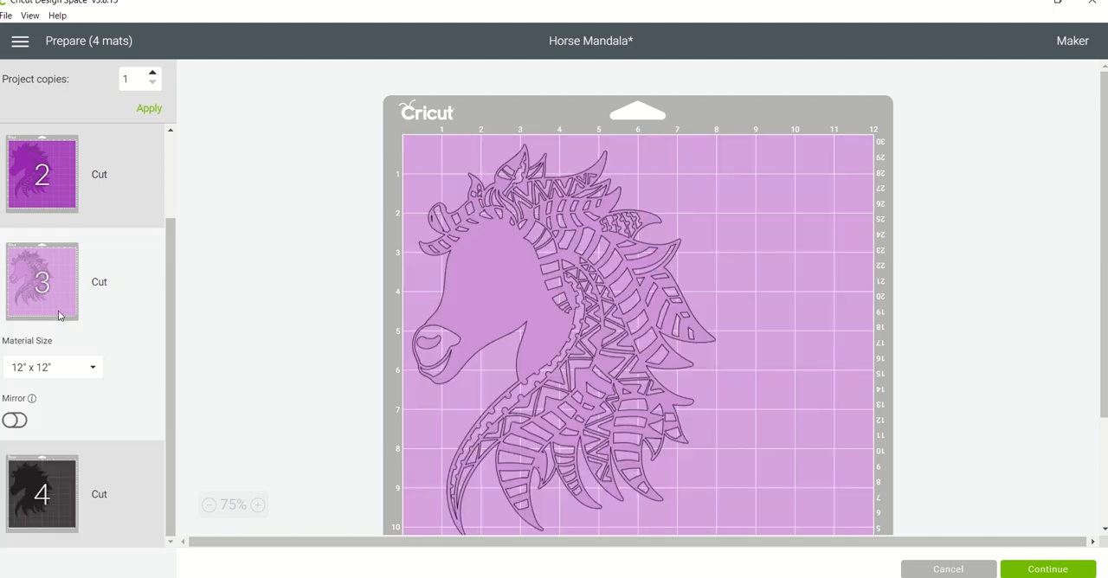
left_click(56, 189)
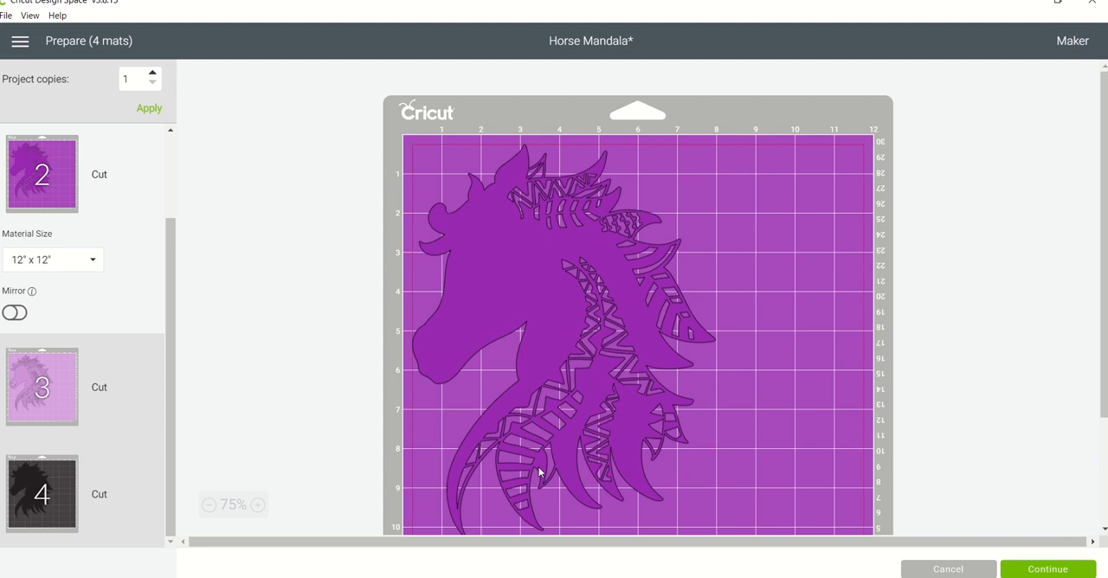
left_click_drag(171, 255, 161, 141)
left_click(58, 181)
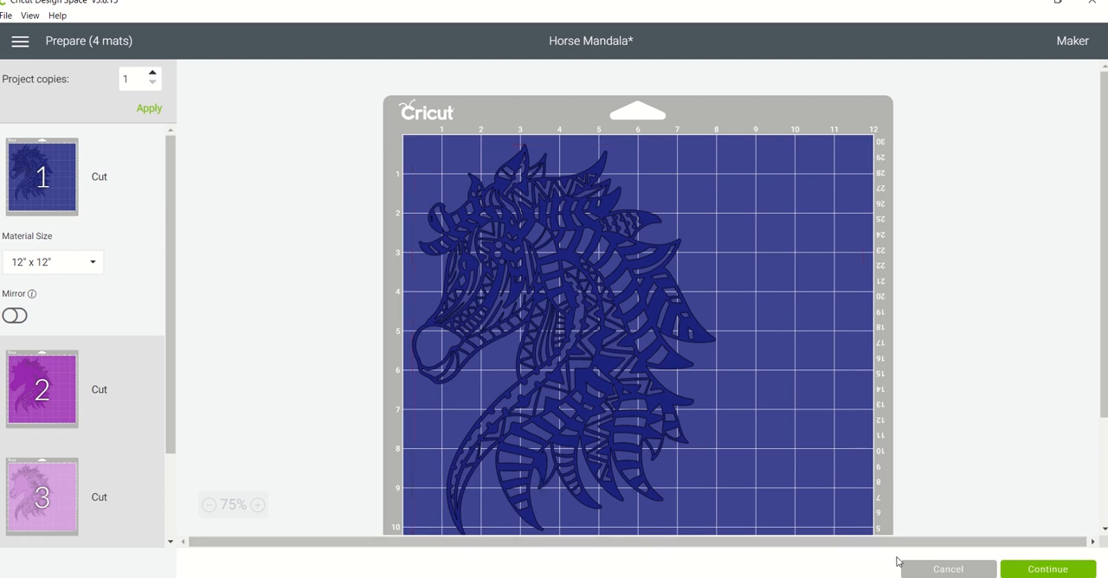
left_click(927, 571)
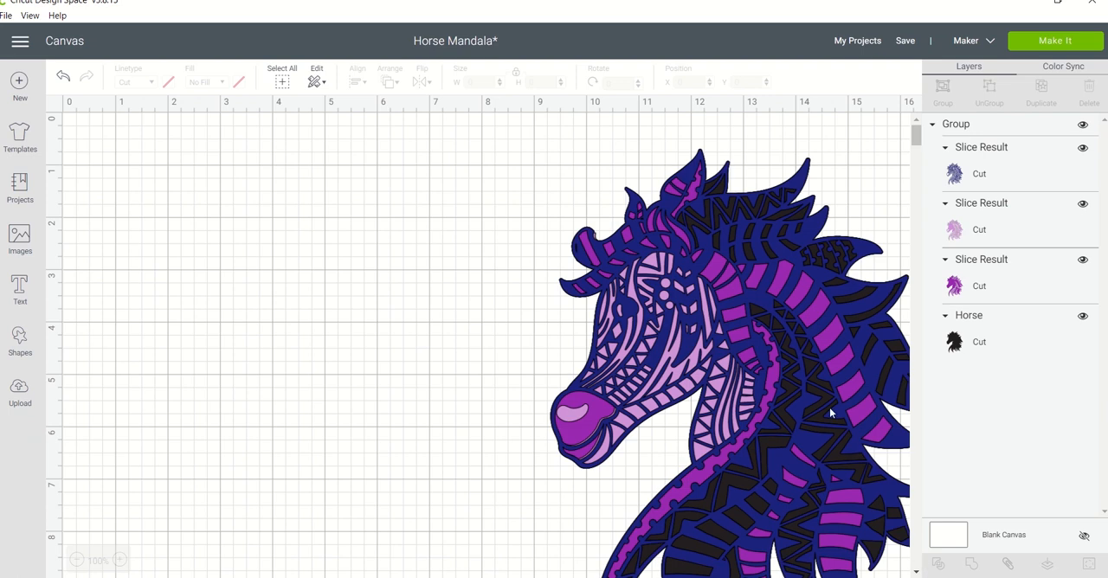
Examine the cut contours of the navy horse layer without changing them.
left_click(973, 177)
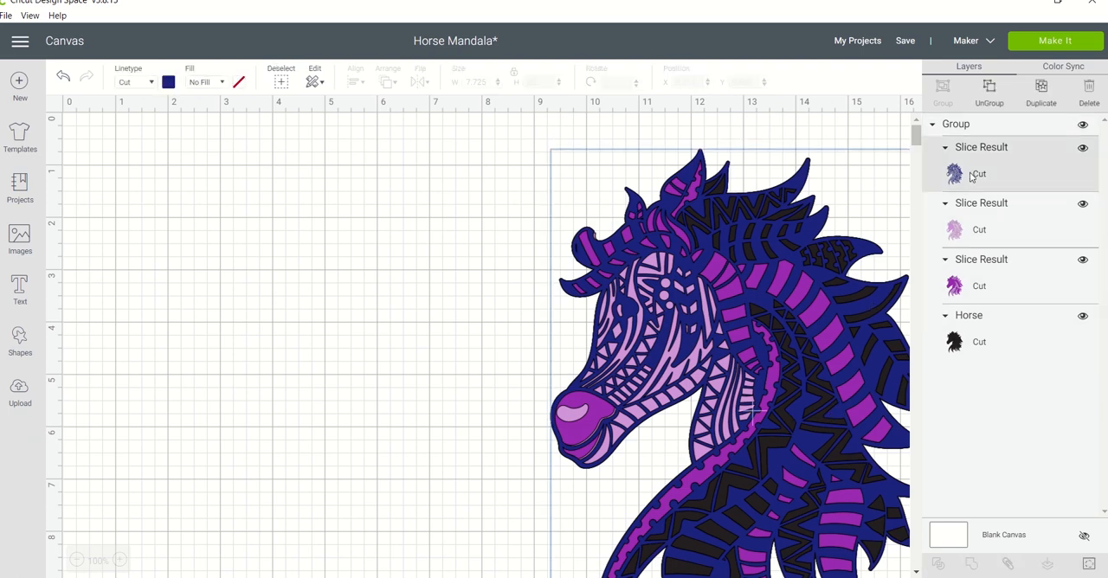
left_click(1089, 566)
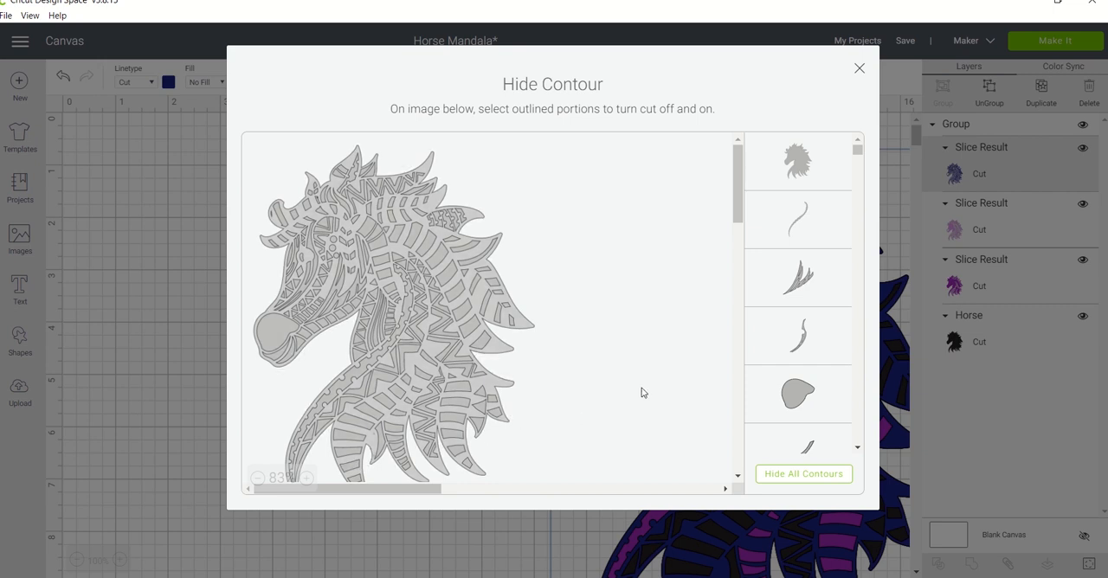
left_click(856, 72)
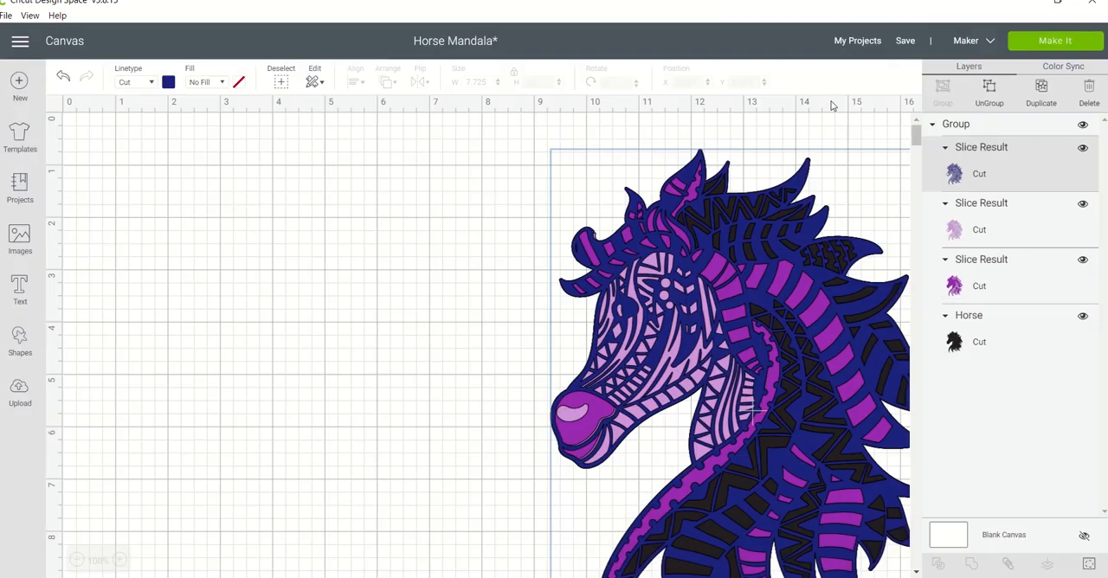
Hide the long wavy contour along the neck in the light purple horse layer.
left_click(979, 232)
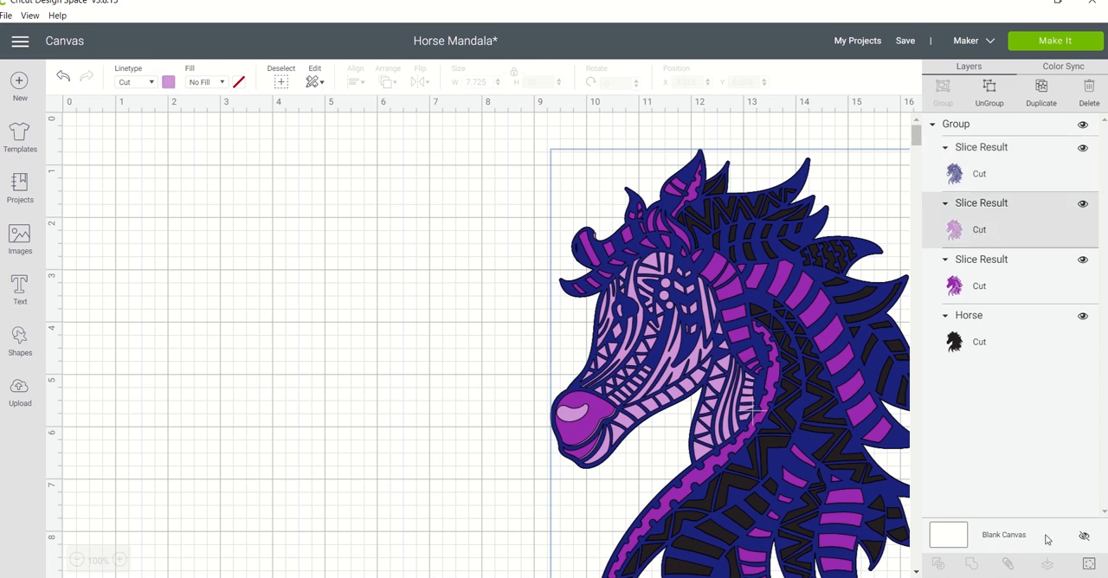
left_click(1089, 565)
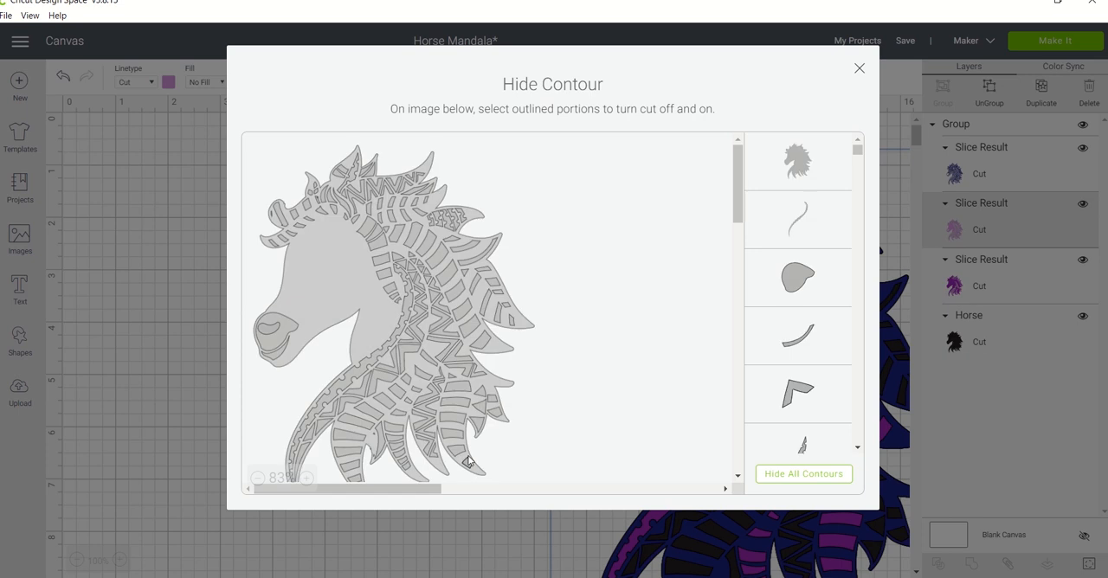
left_click(383, 468)
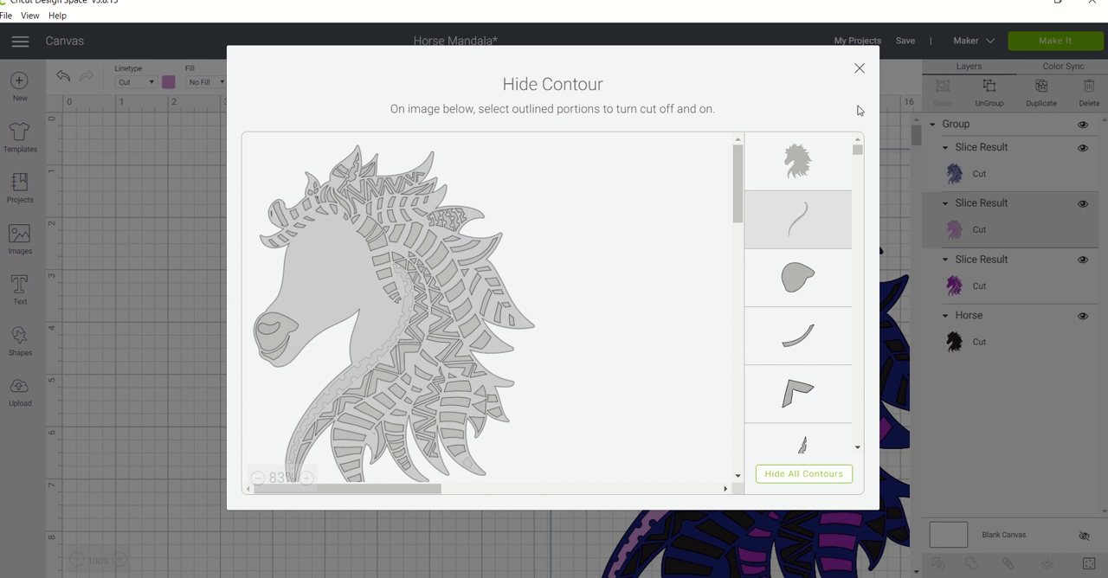
left_click(859, 70)
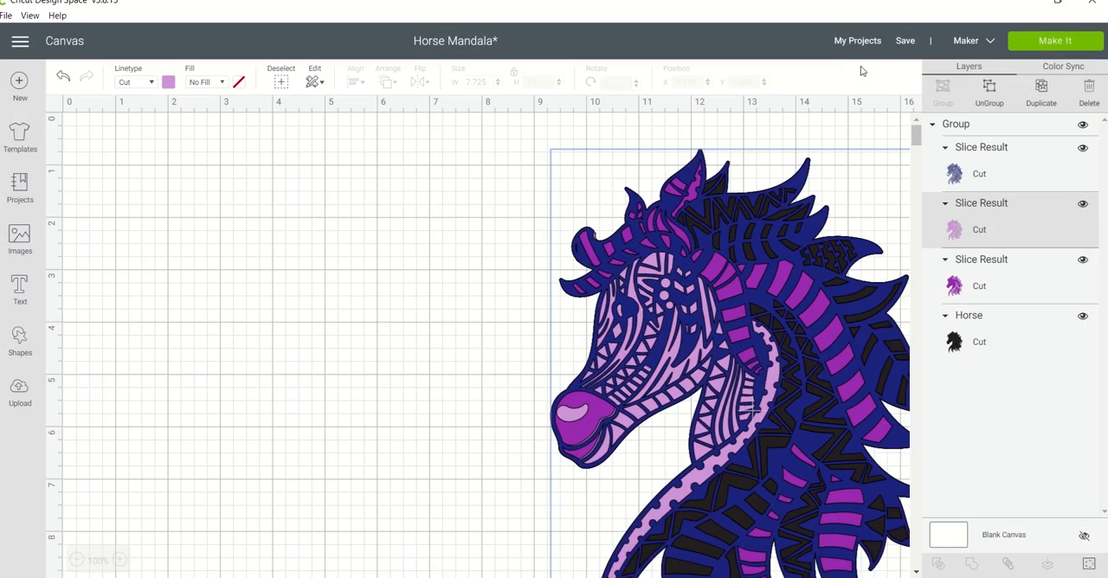
Examine which cut contours are hidden in the purple horse layer.
left_click(1007, 277)
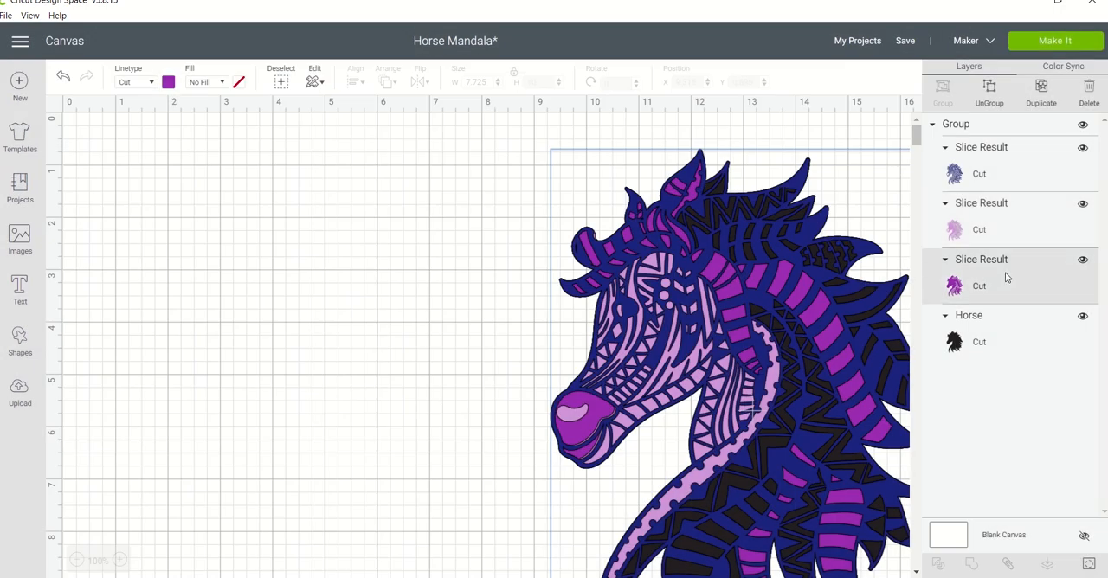
left_click(1089, 564)
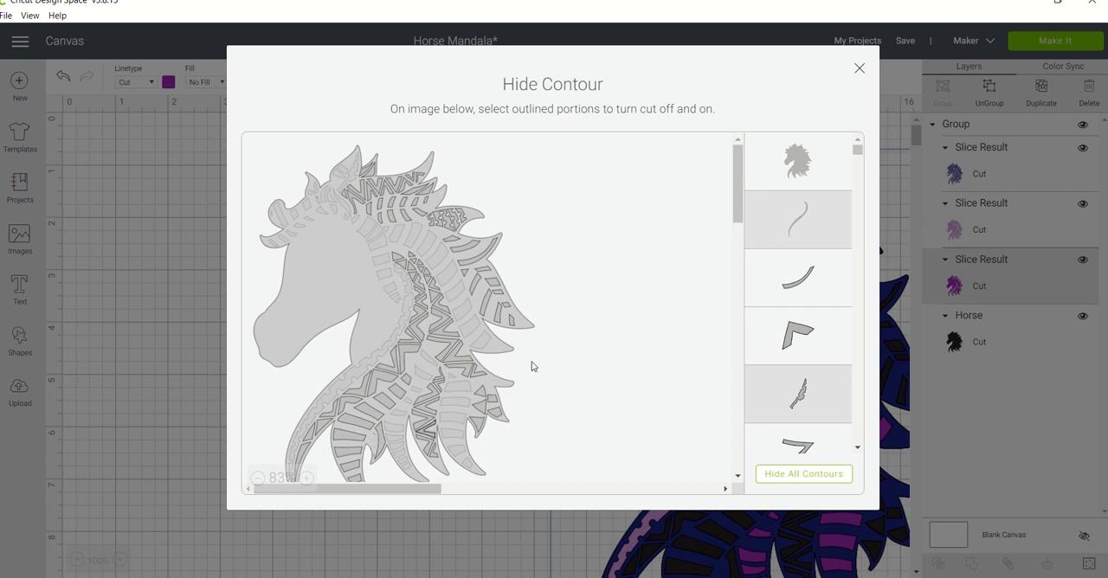
left_click(859, 69)
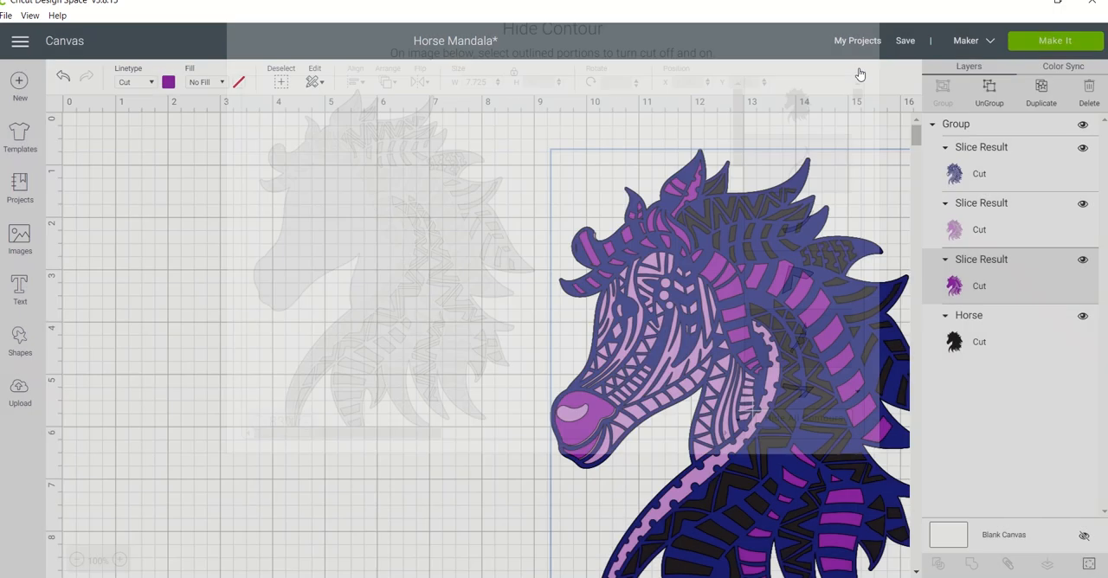
Save the Horse Mandala project and clear the selection.
mouse_move(905, 42)
left_click(919, 59)
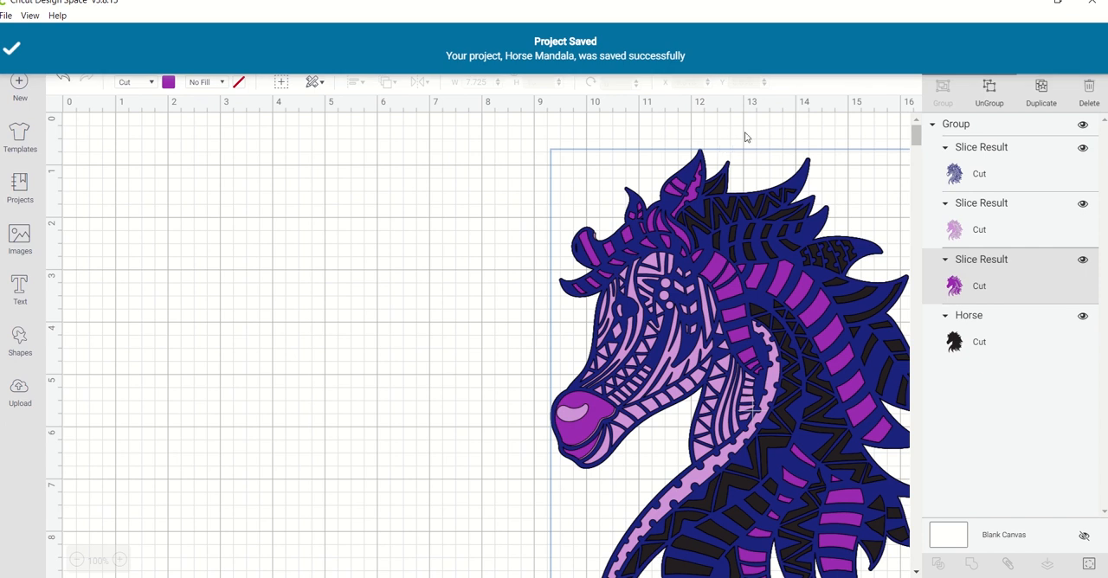
left_click(827, 130)
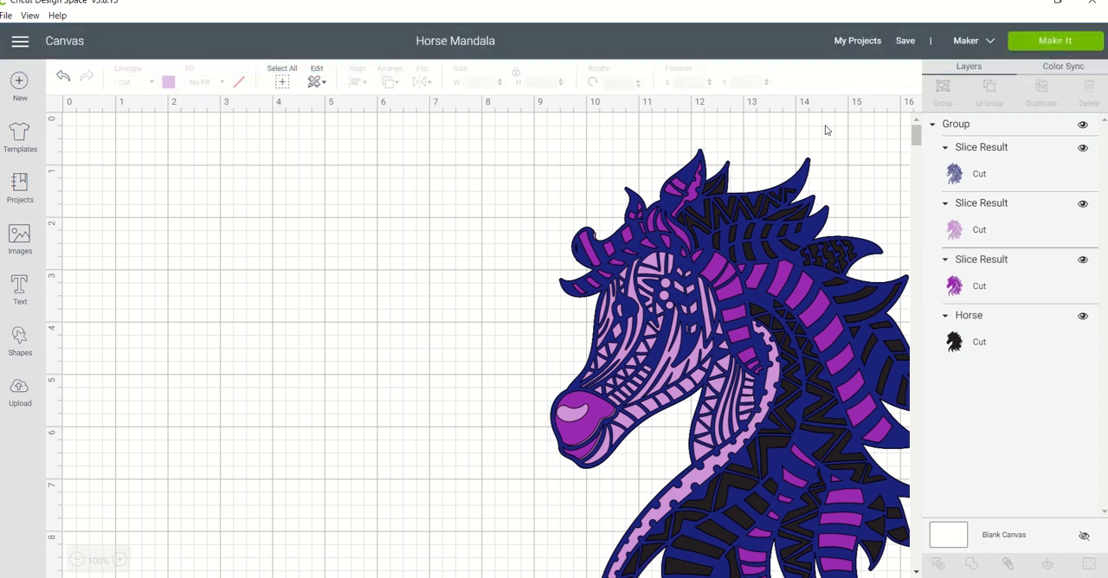
Open the mat preparation for the saved project and select the navy horse on the first mat.
left_click(1043, 50)
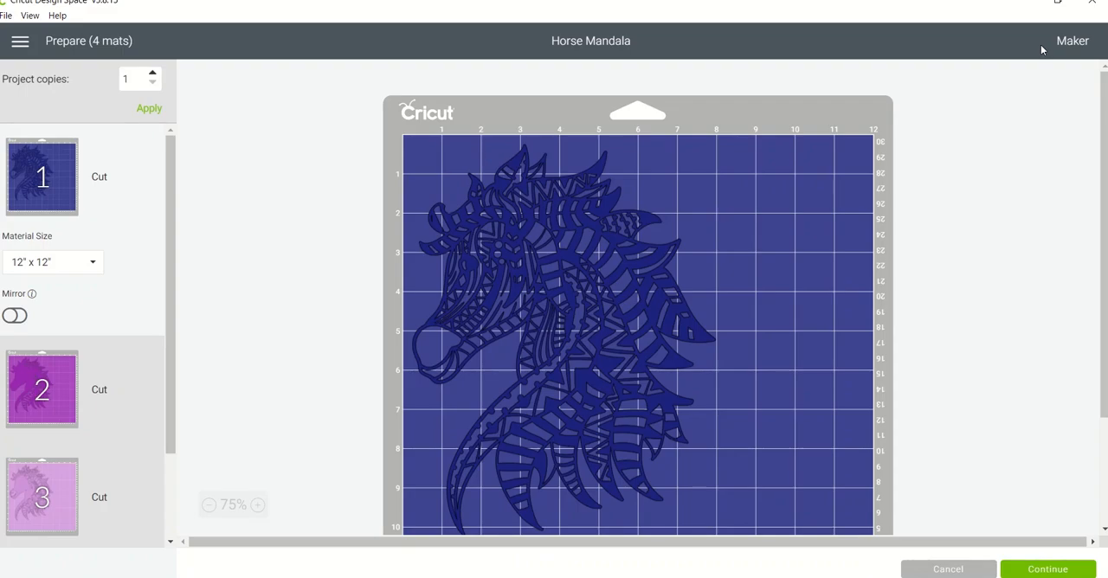
left_click(655, 430)
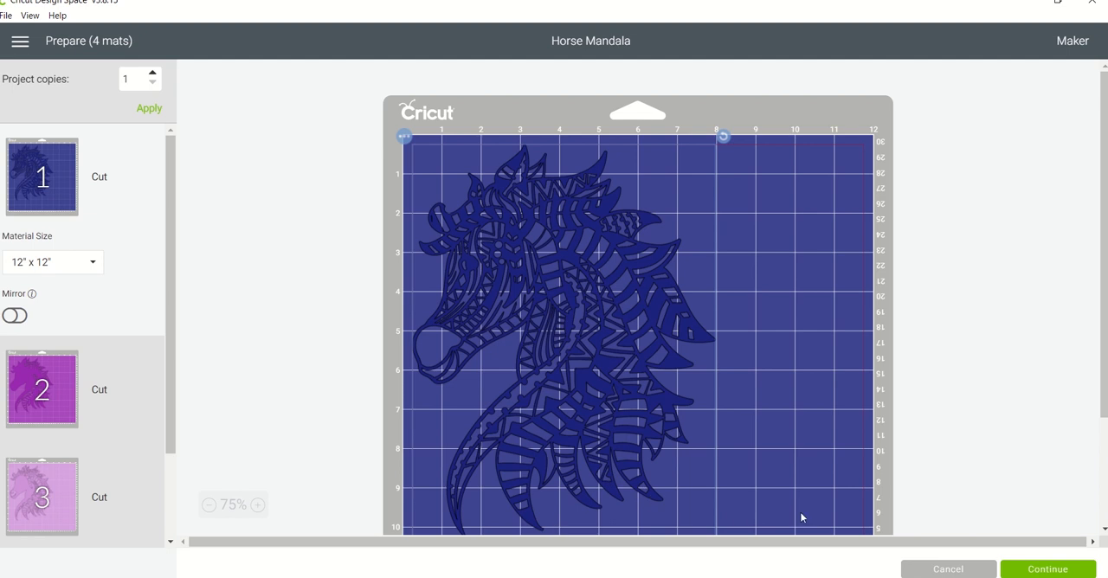
Examine the horse layers on all four mats at 100% zoom and return to the canvas without cutting.
left_click(259, 505)
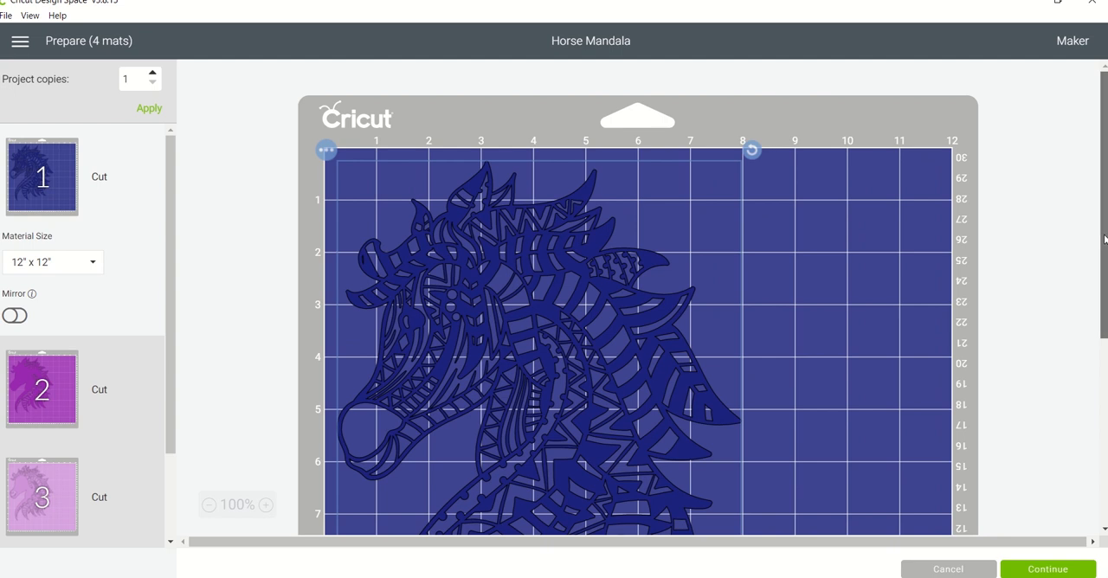
left_click_drag(1104, 240, 1093, 353)
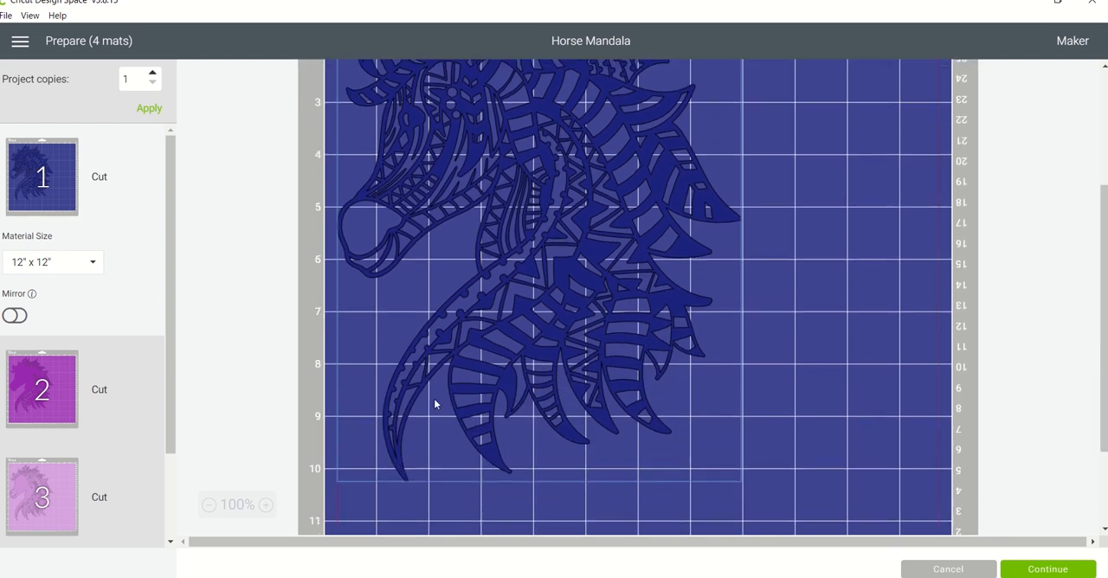
left_click(43, 379)
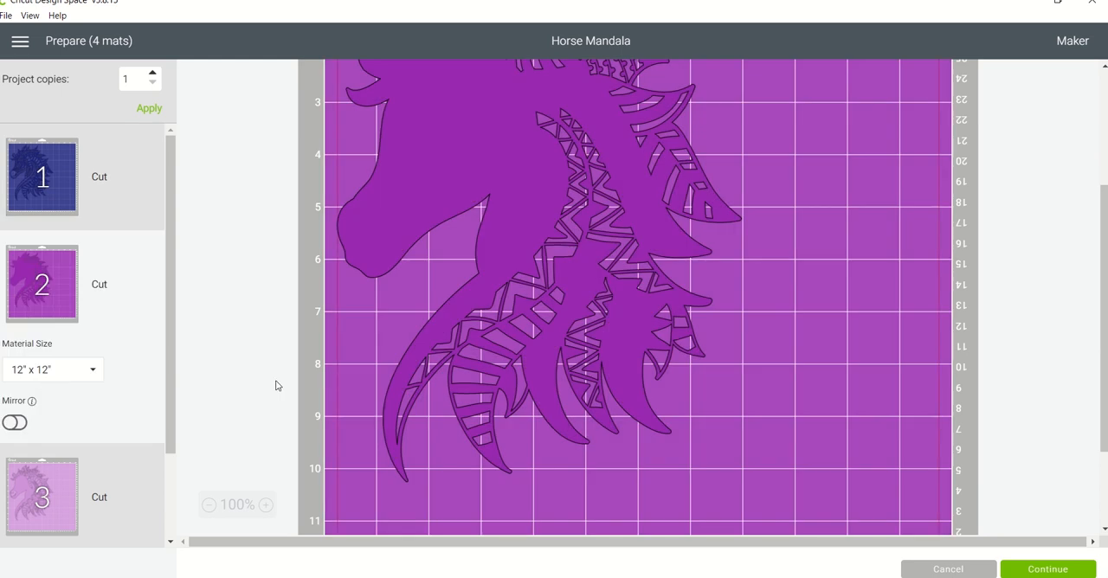
left_click(59, 478)
left_click(58, 479)
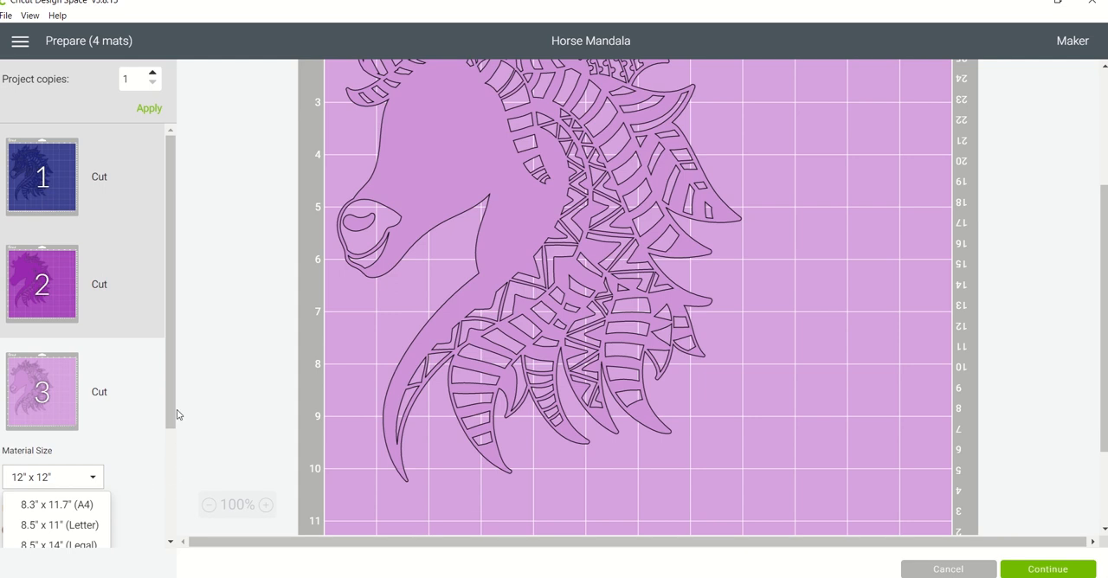
left_click_drag(170, 424, 165, 531)
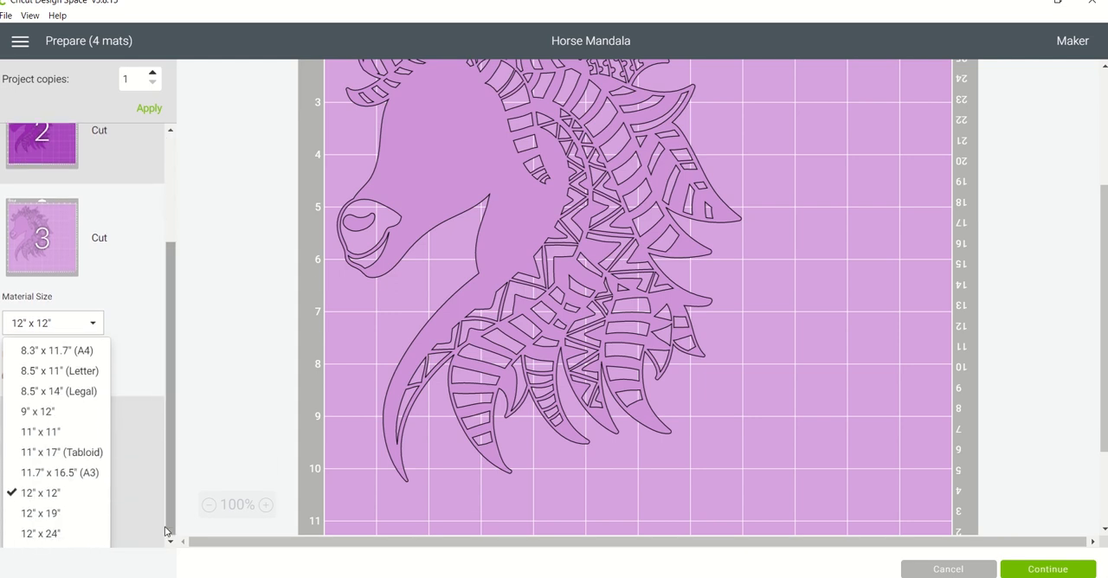
left_click(137, 431)
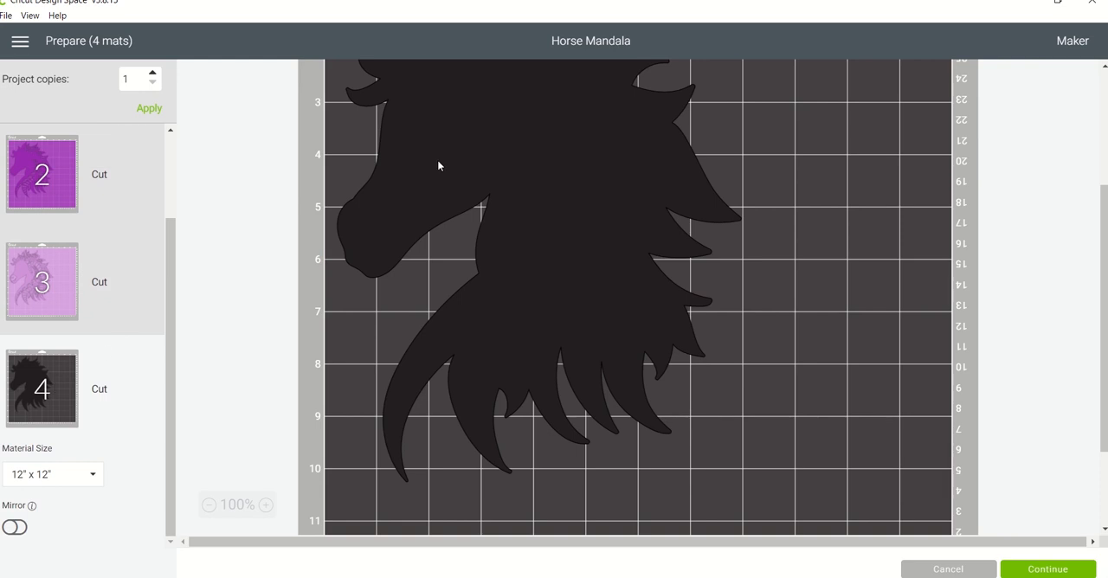
left_click(947, 569)
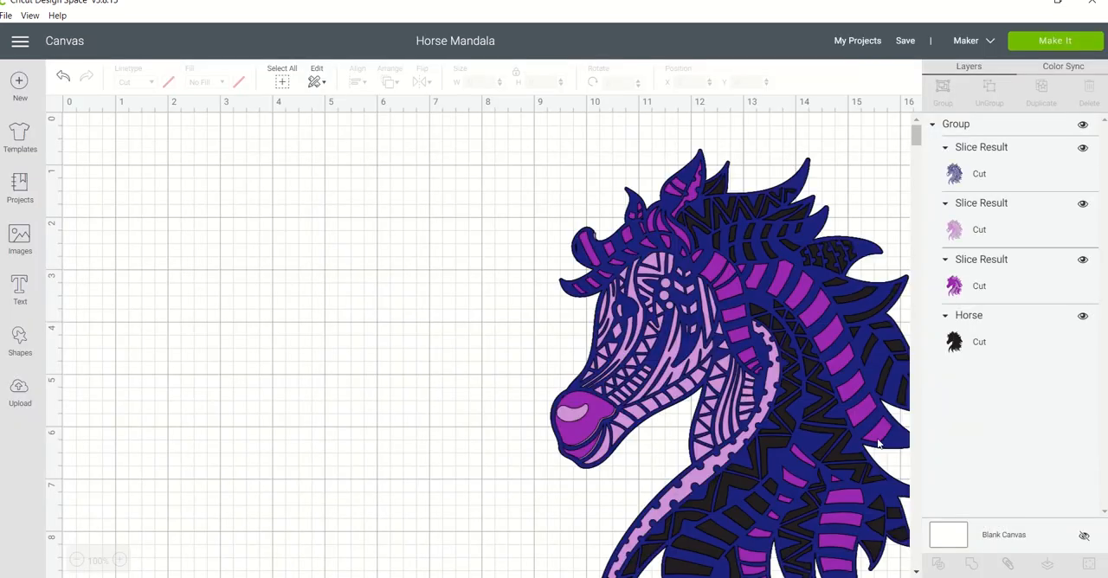
left_click_drag(482, 273, 216, 363)
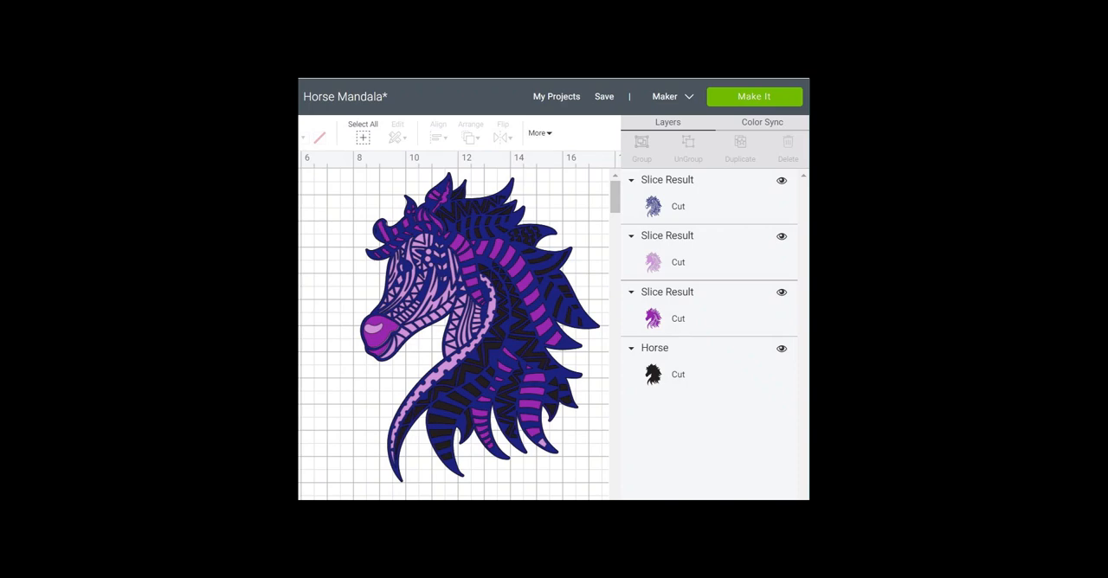